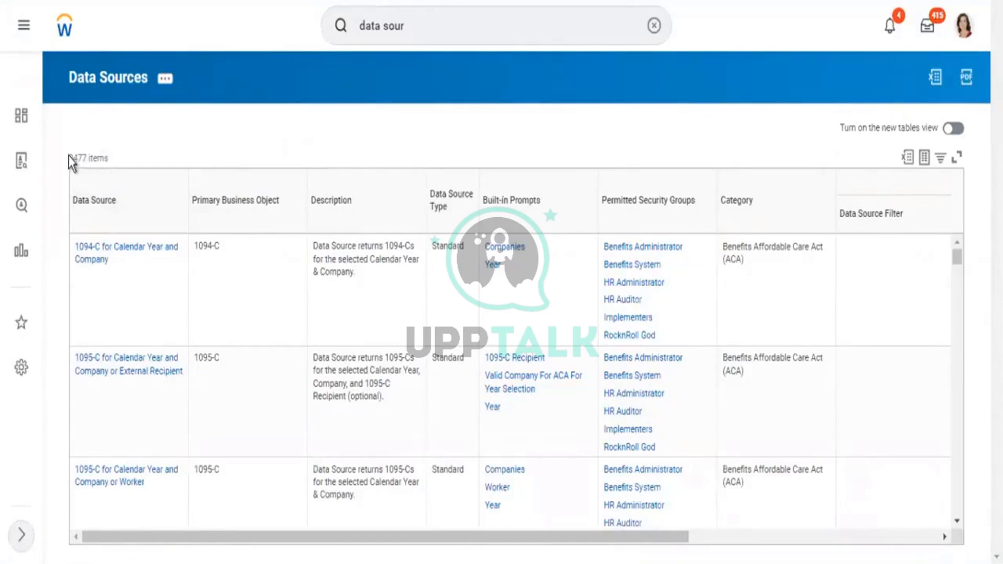
# Look up the position-related data sources in the Data Source column's filter values, ticking All Positions
pyautogui.doubleClick(86, 158)
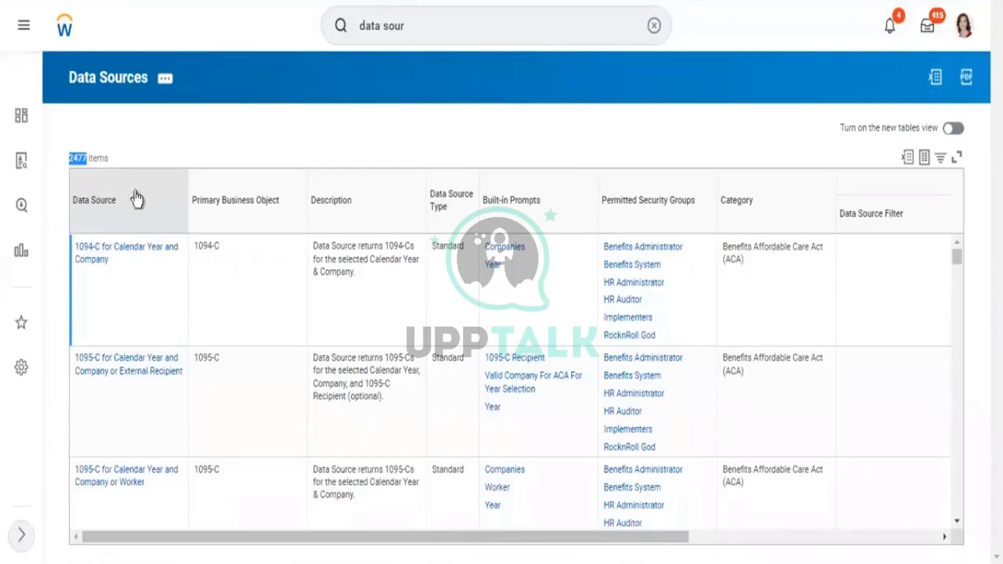
pyautogui.click(134, 220)
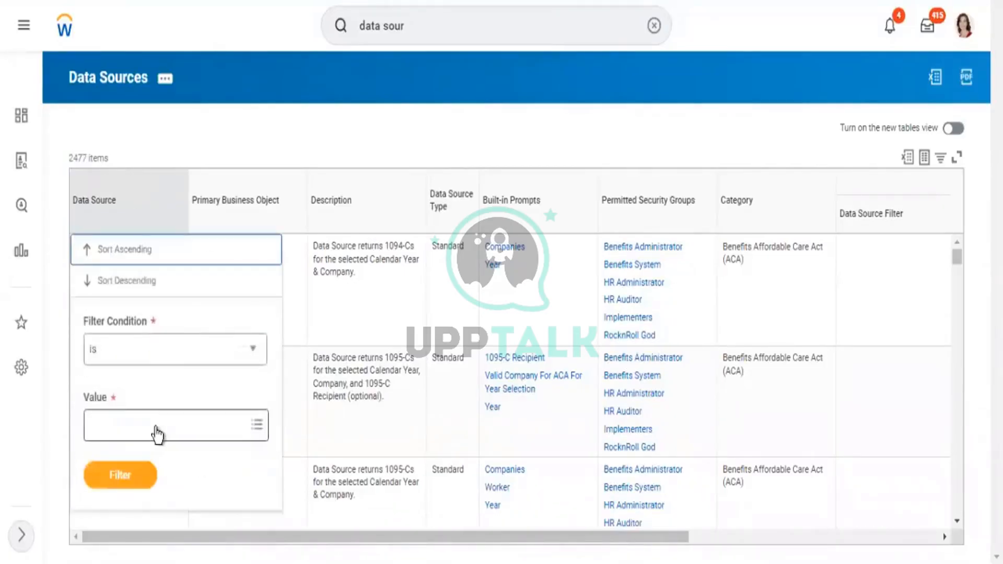
pyautogui.click(156, 426)
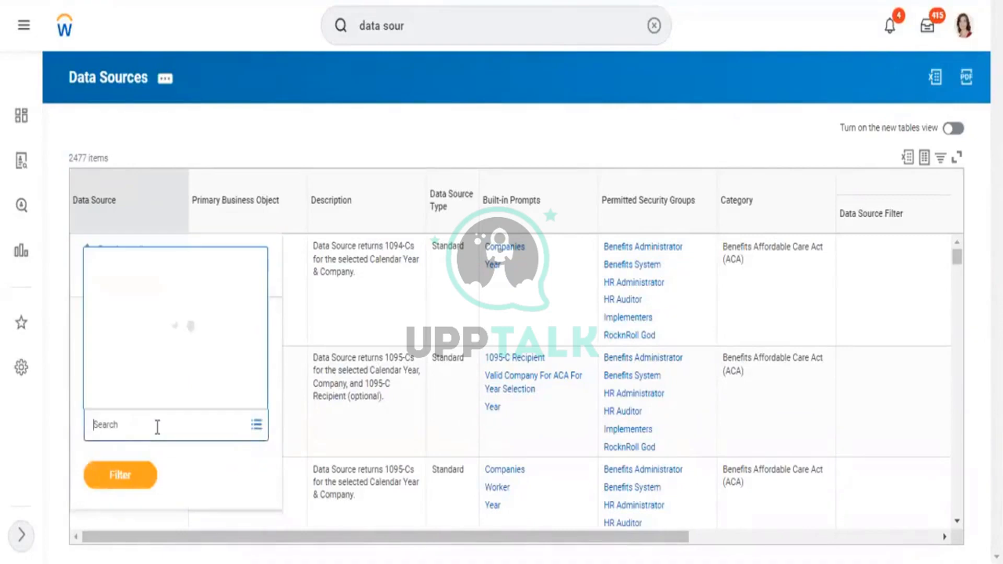
pyautogui.write('position')
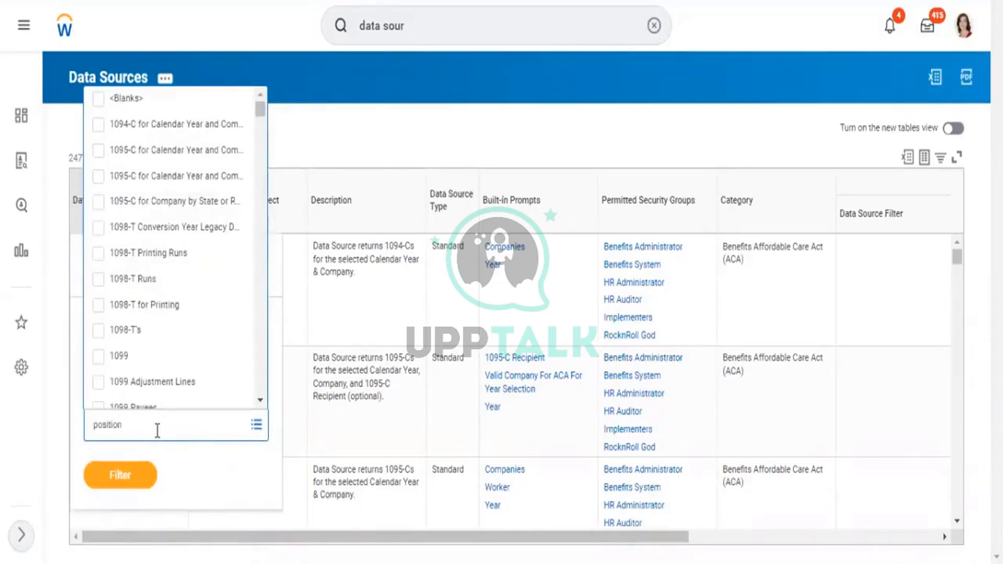
pyautogui.press('Return')
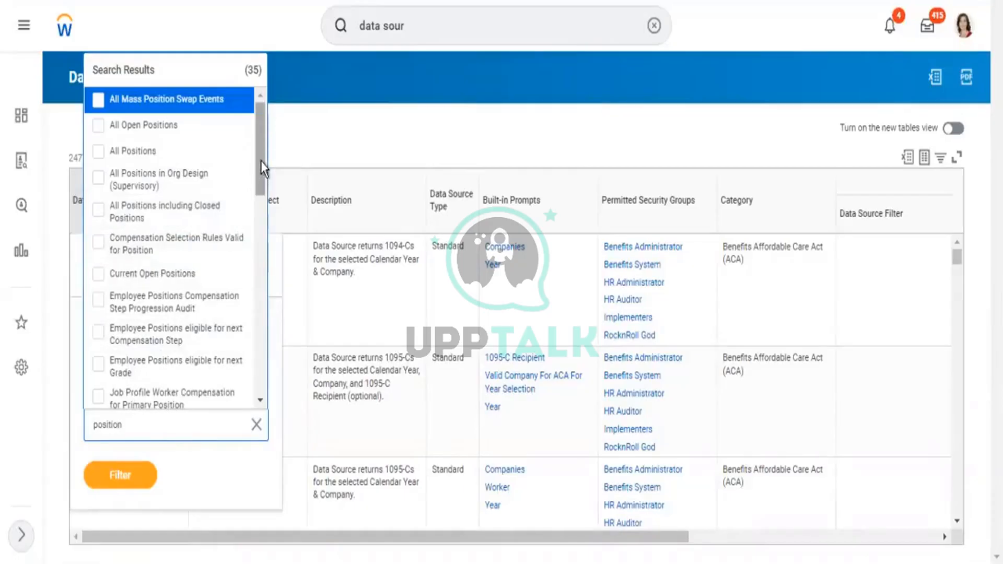
pyautogui.moveTo(262, 161); pyautogui.dragTo(262, 136)
pyautogui.click(129, 156)
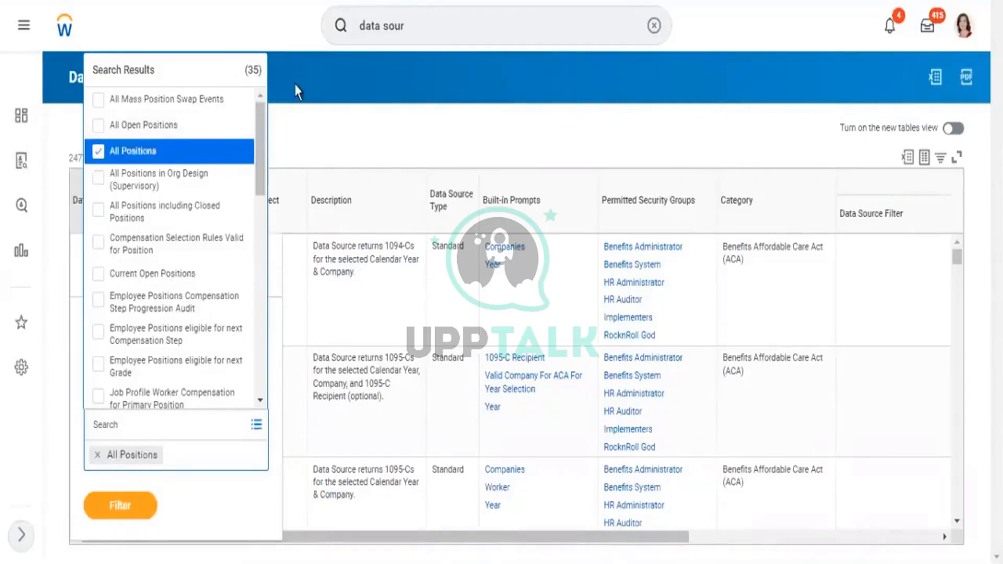
# Search for the Create Custom Report task and open it
pyautogui.click(404, 41)
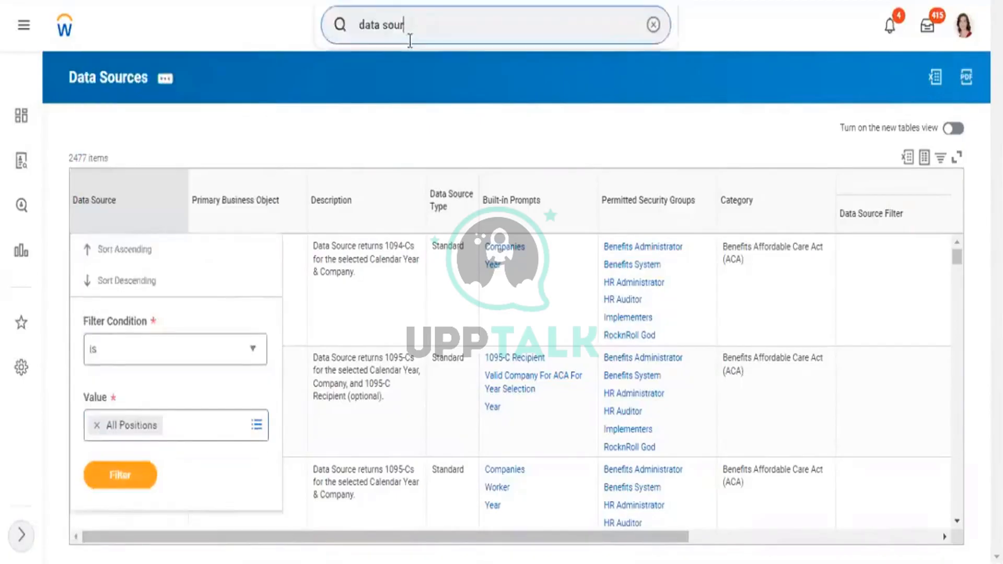
pyautogui.tripleClick(410, 40)
pyautogui.write('create')
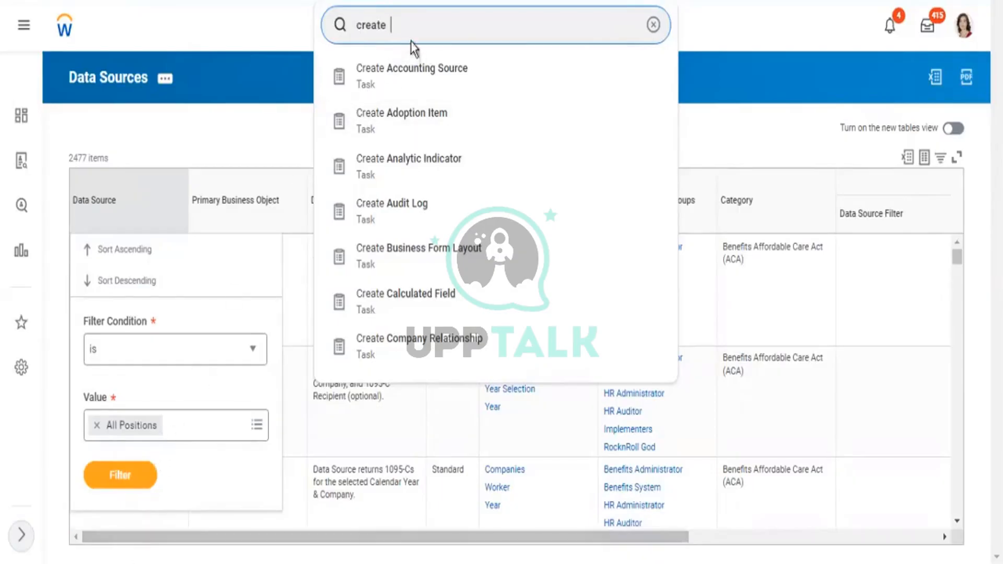
pyautogui.write('c')
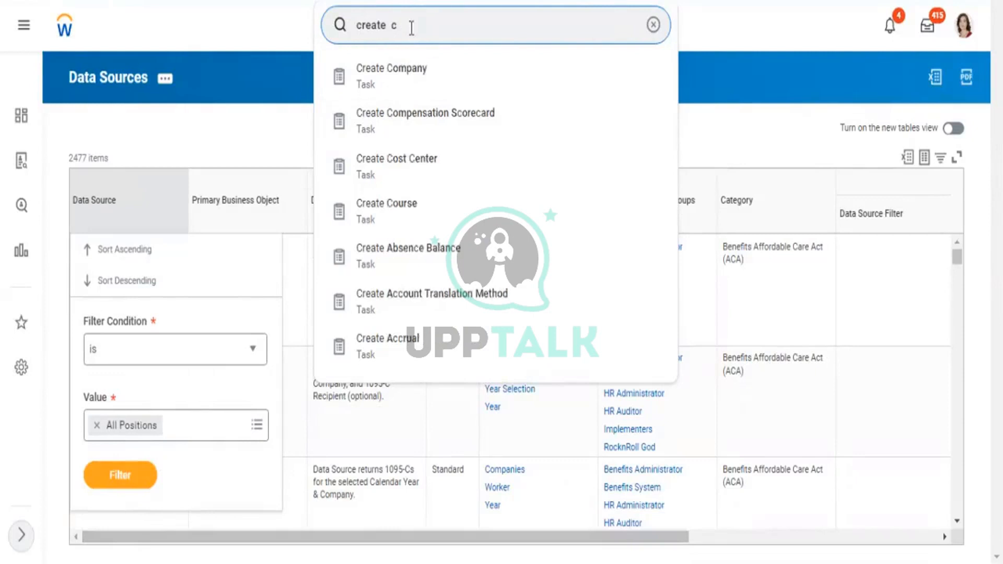
pyautogui.write('ur')
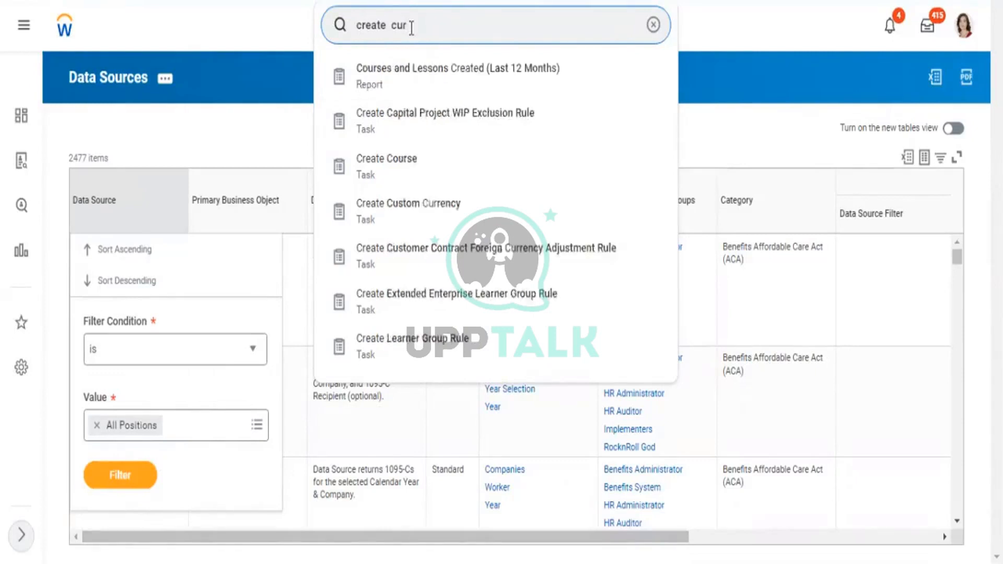
pyautogui.press('BackSpace')
pyautogui.write('st')
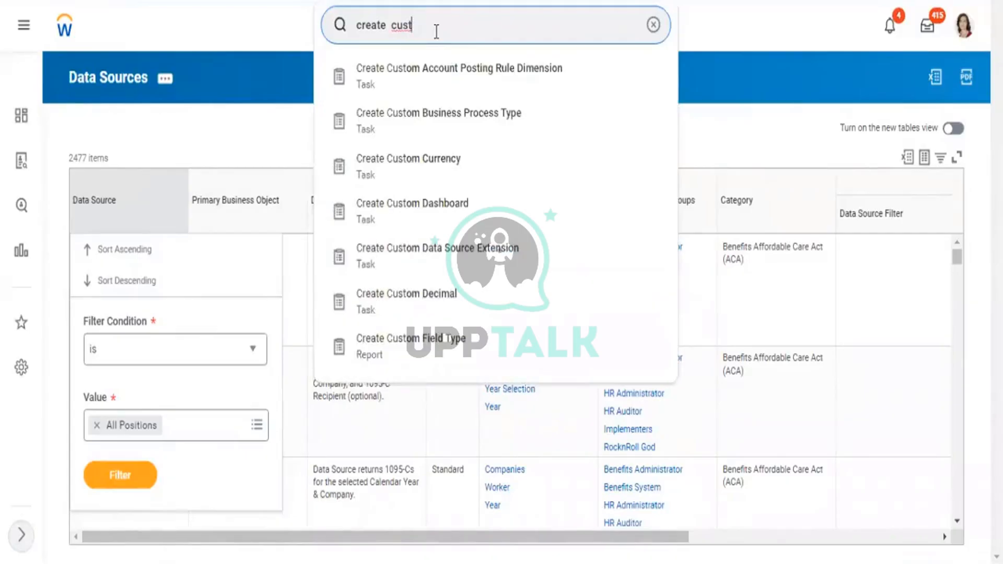
pyautogui.write('rep')
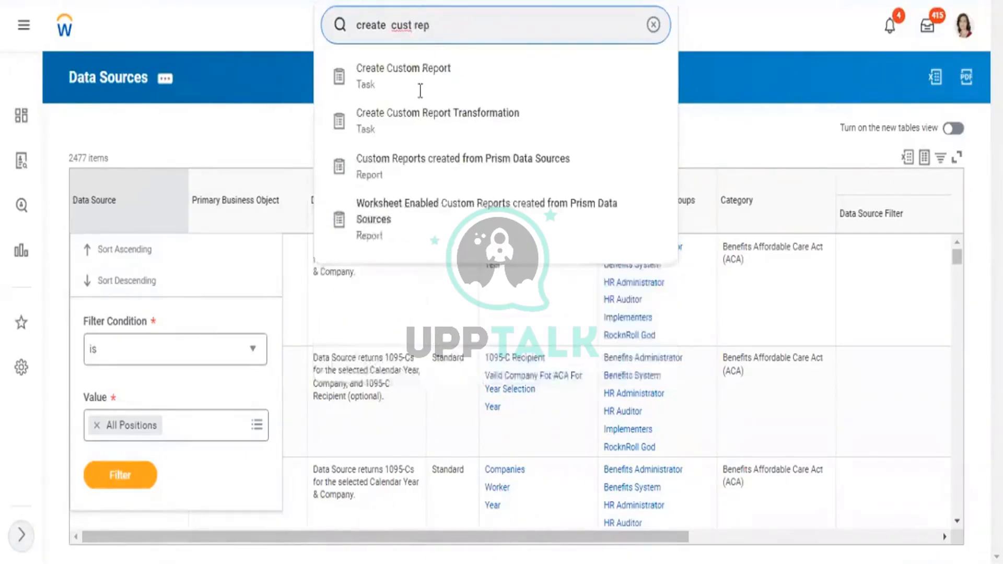
pyautogui.click(418, 93)
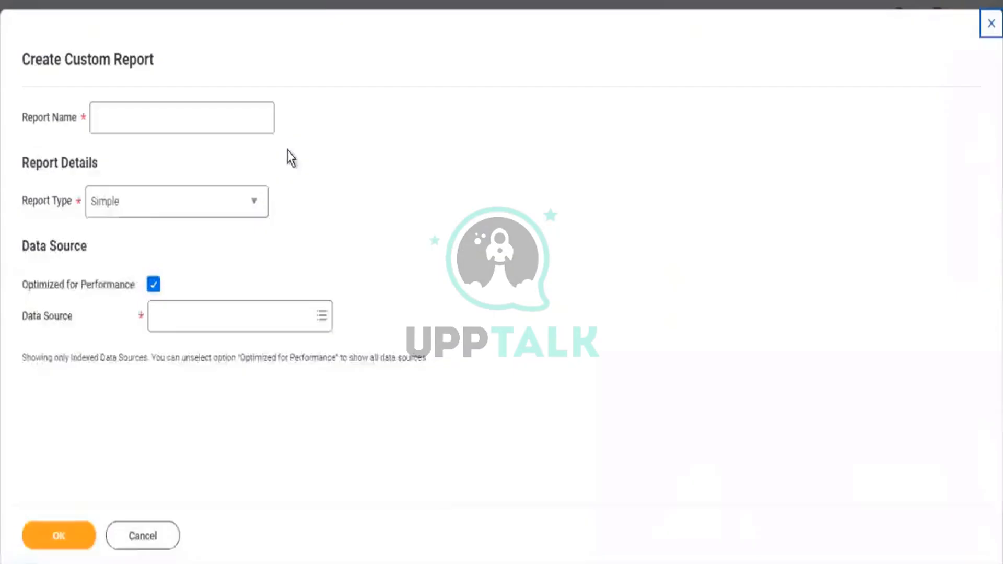
# Name the report "RPT - All Position (All Status)" and set its report type to Advanced
pyautogui.click(226, 114)
pyautogui.write('R')
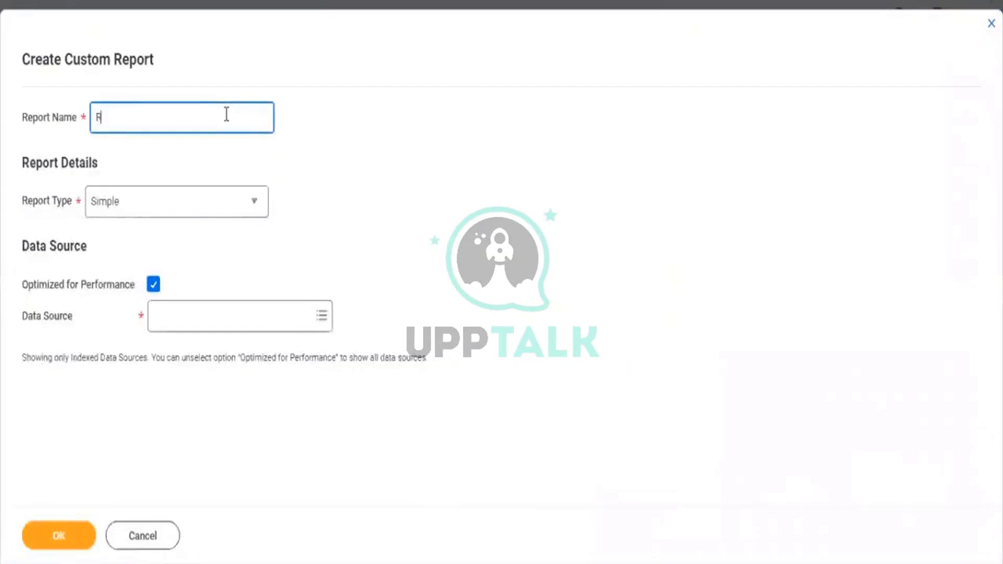
pyautogui.write('PT - All Position (')
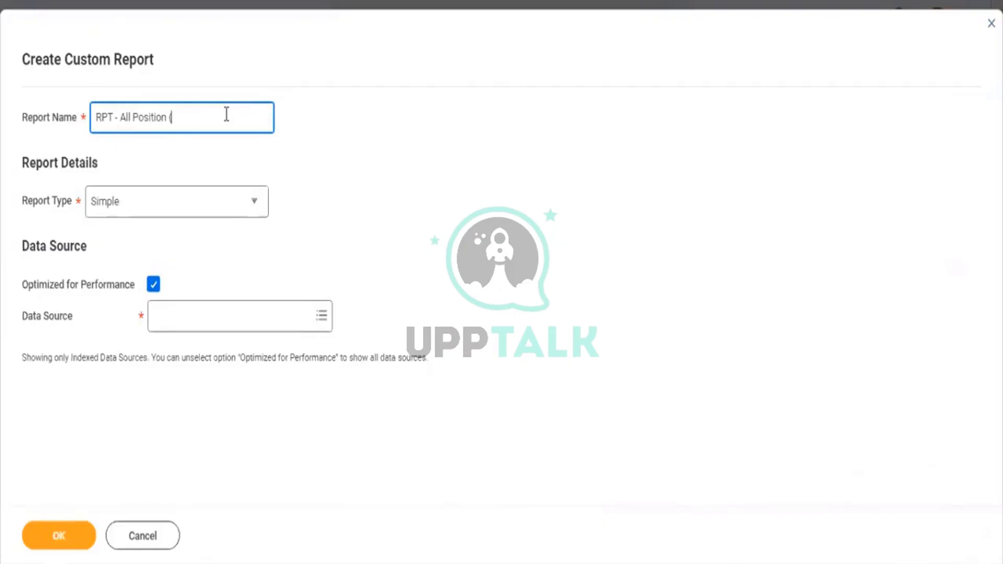
pyautogui.write('All Status)')
pyautogui.click(158, 216)
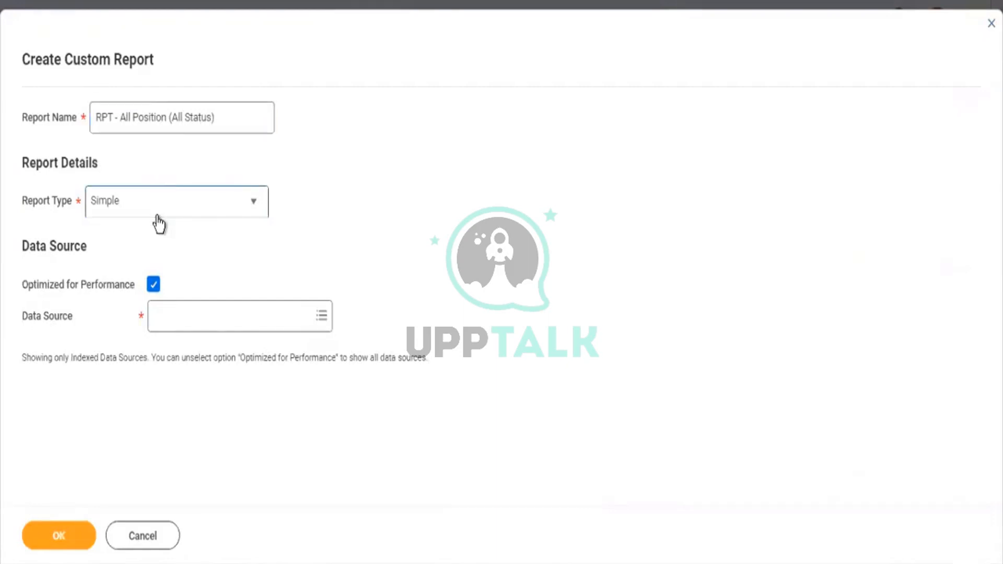
pyautogui.click(113, 256)
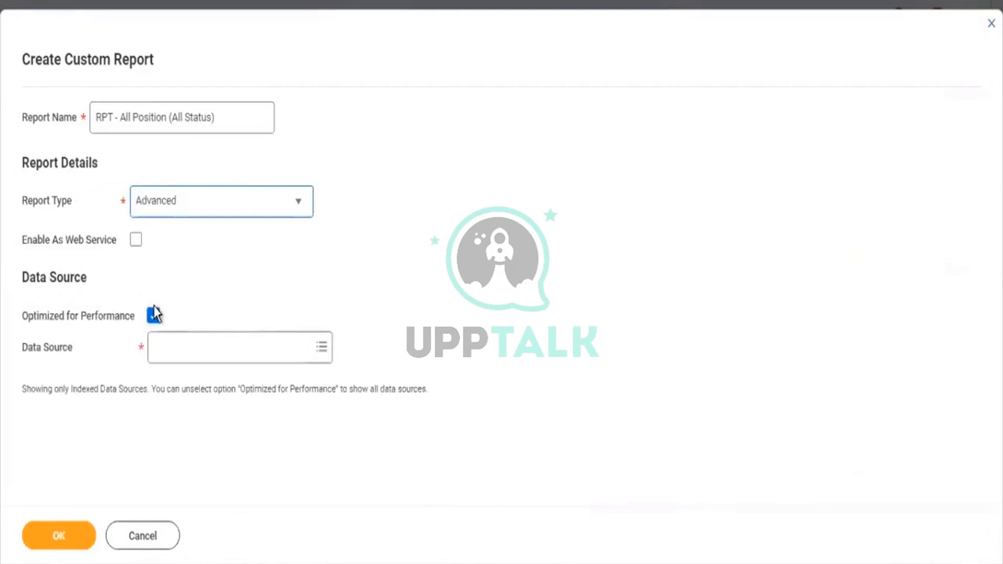
# Turn off Optimized for Performance and search the report's data sources for "All positions"
pyautogui.click(154, 314)
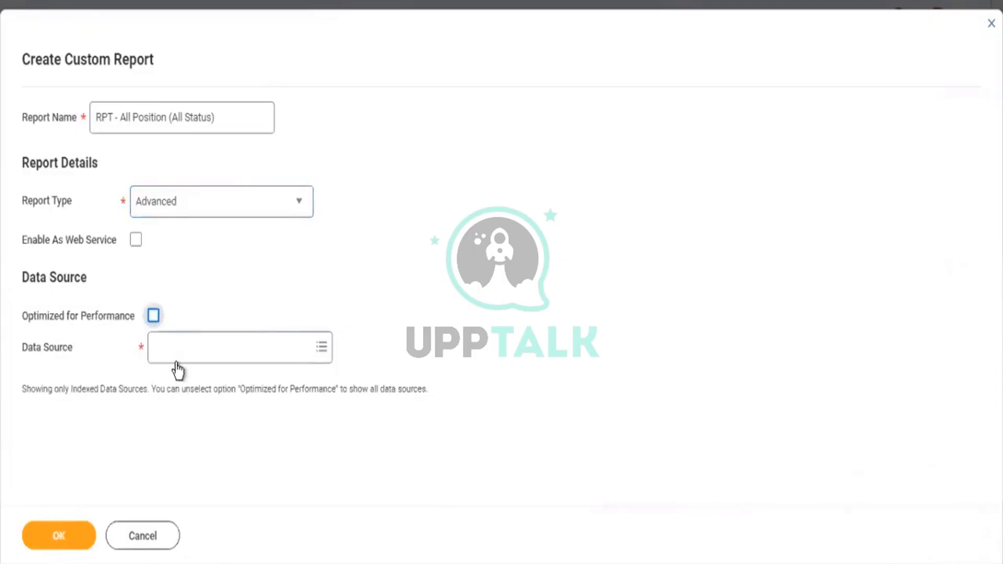
pyautogui.click(177, 360)
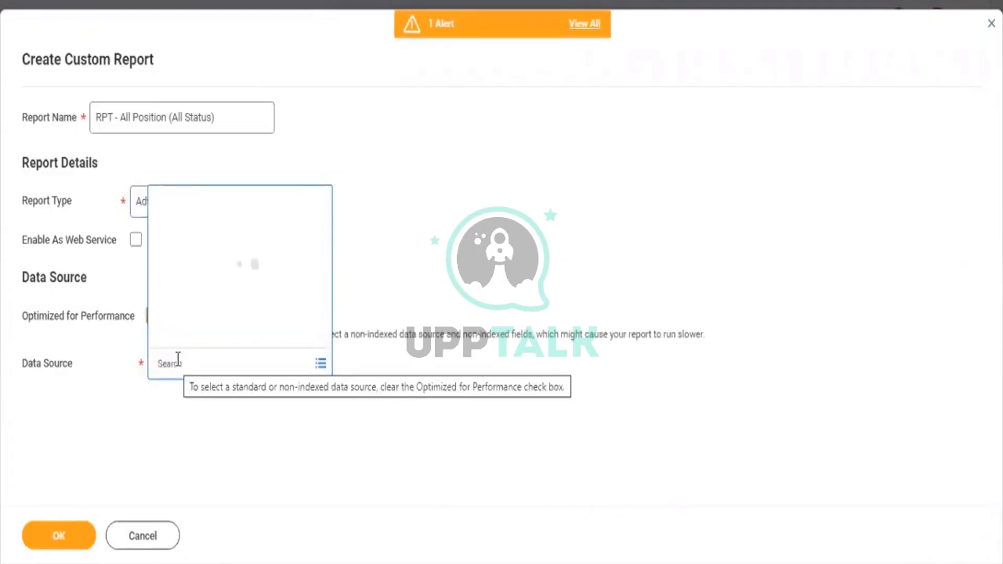
pyautogui.write('All p')
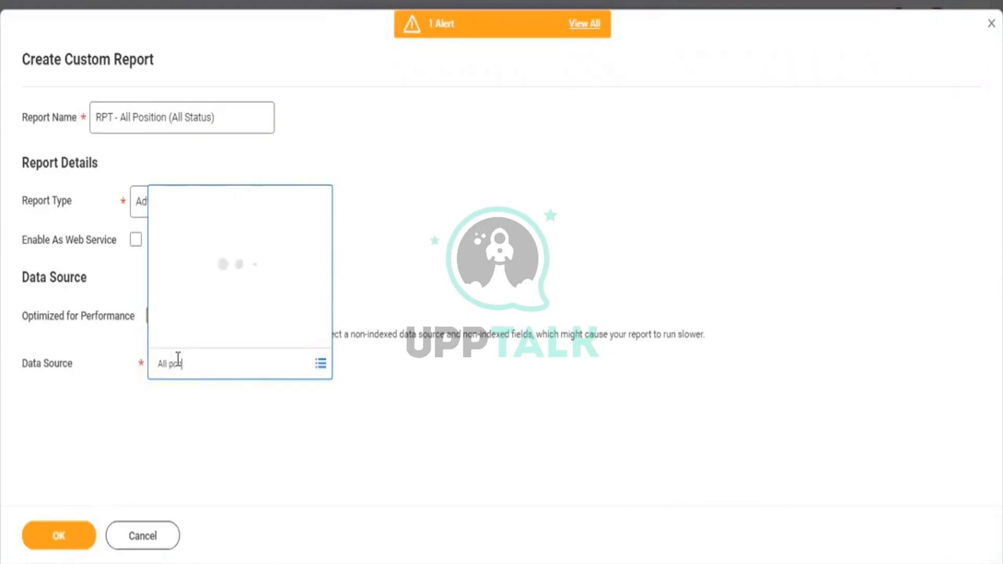
pyautogui.write('osition')
pyautogui.press('Return')
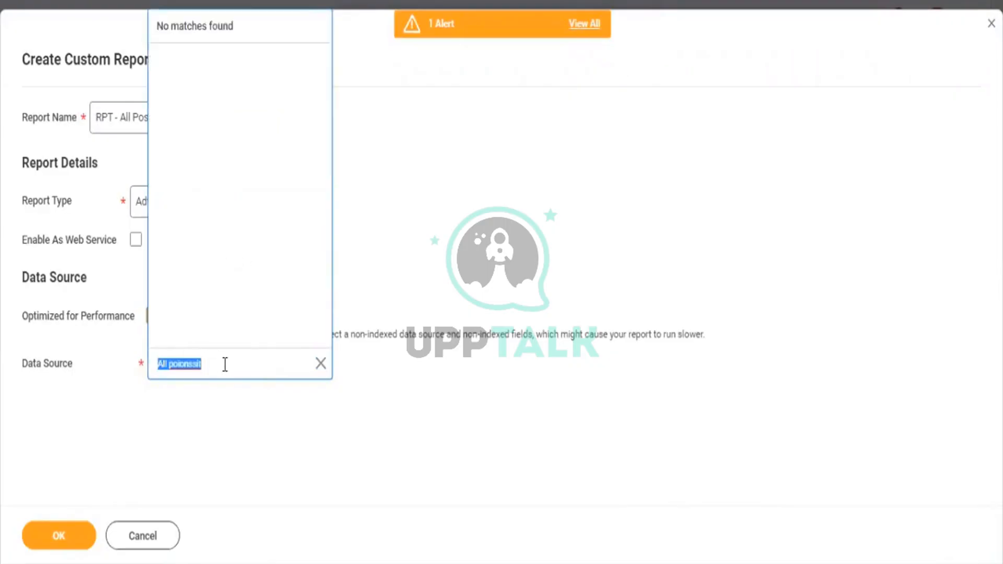
pyautogui.press('BackSpace')
pyautogui.write('All')
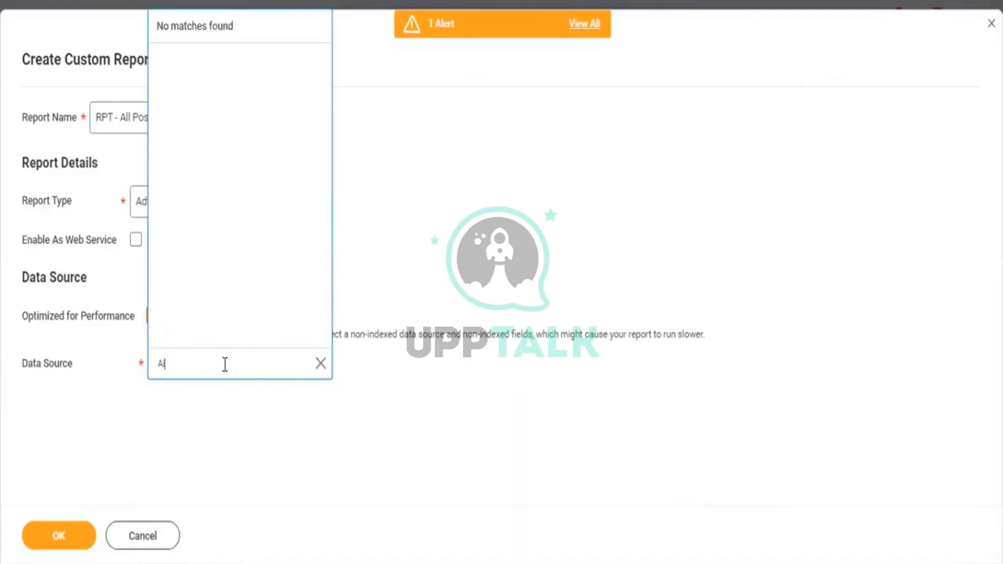
pyautogui.write(' positions')
pyautogui.press('Return')
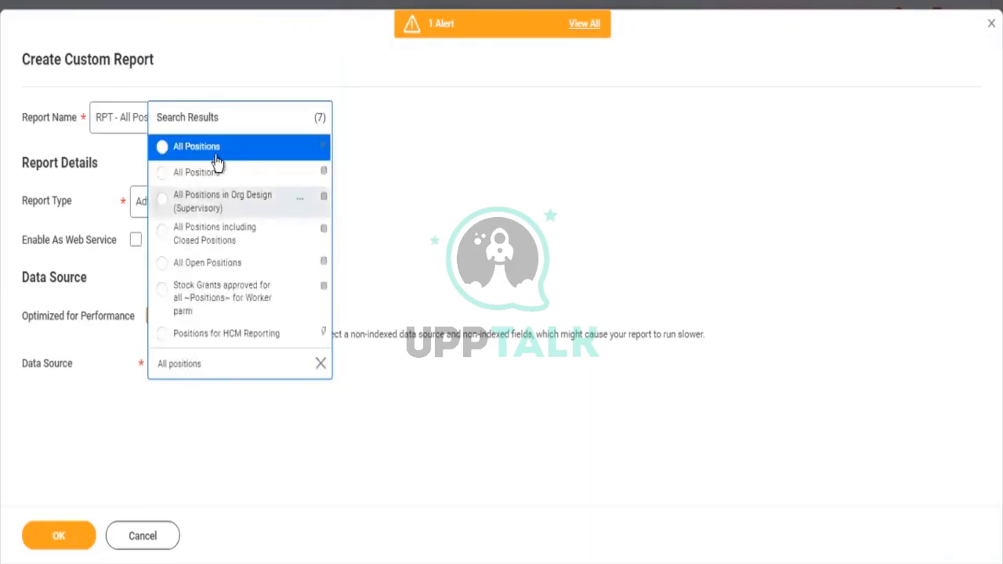
# Compare the descriptions and primary business objects of the two data sources named All Positions
pyautogui.click(300, 148)
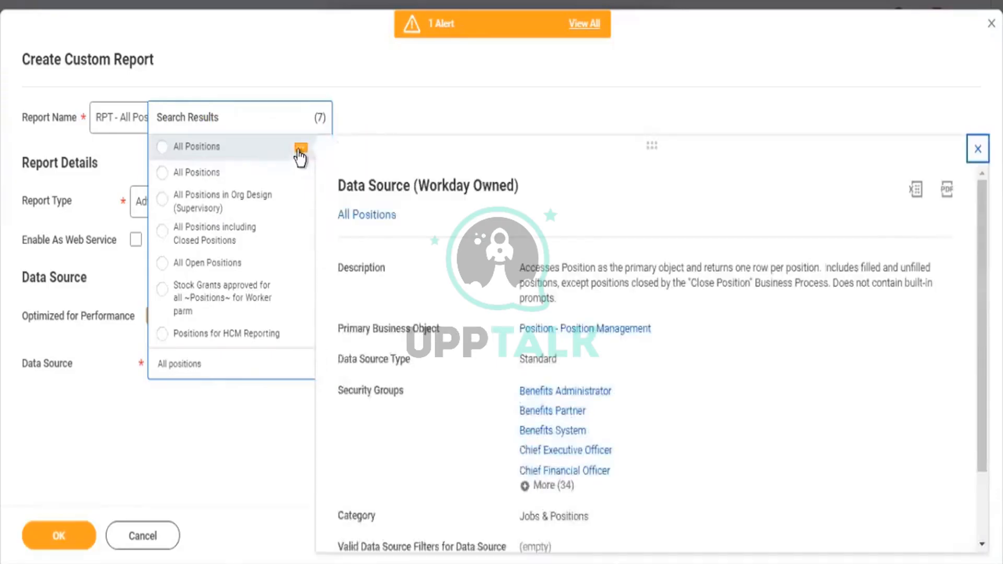
pyautogui.click(301, 173)
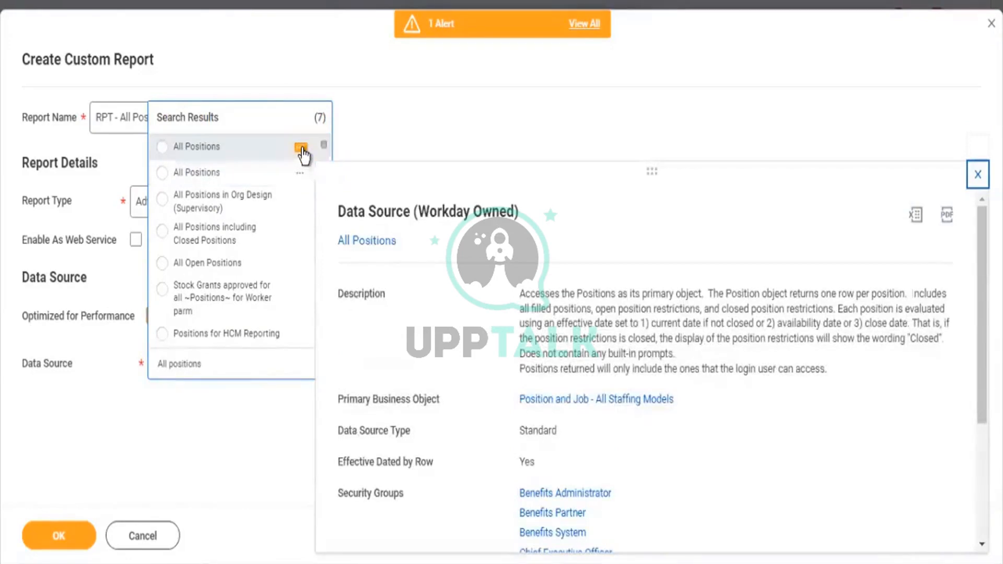
pyautogui.click(301, 150)
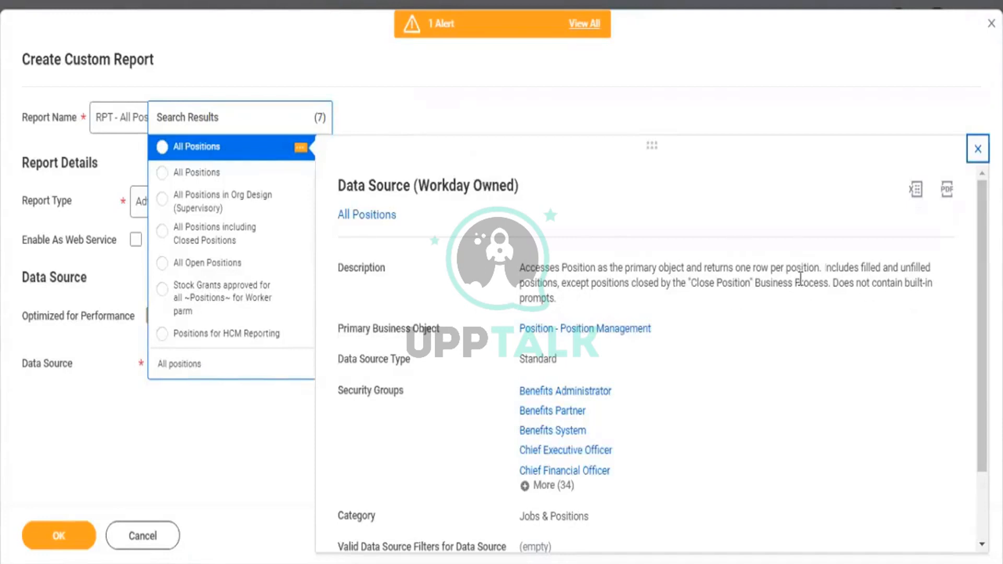
pyautogui.click(299, 178)
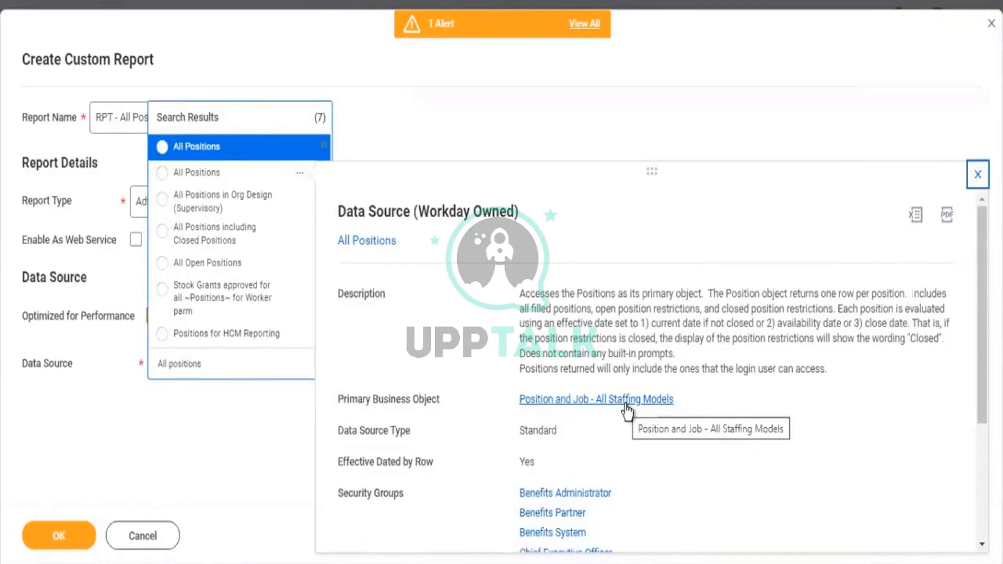
pyautogui.click(301, 175)
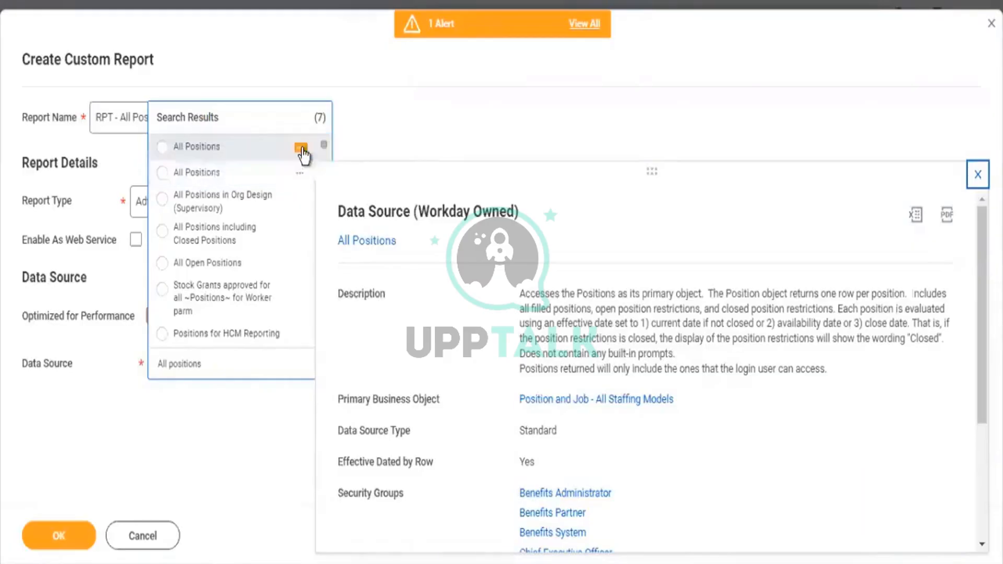
pyautogui.moveTo(301, 153)
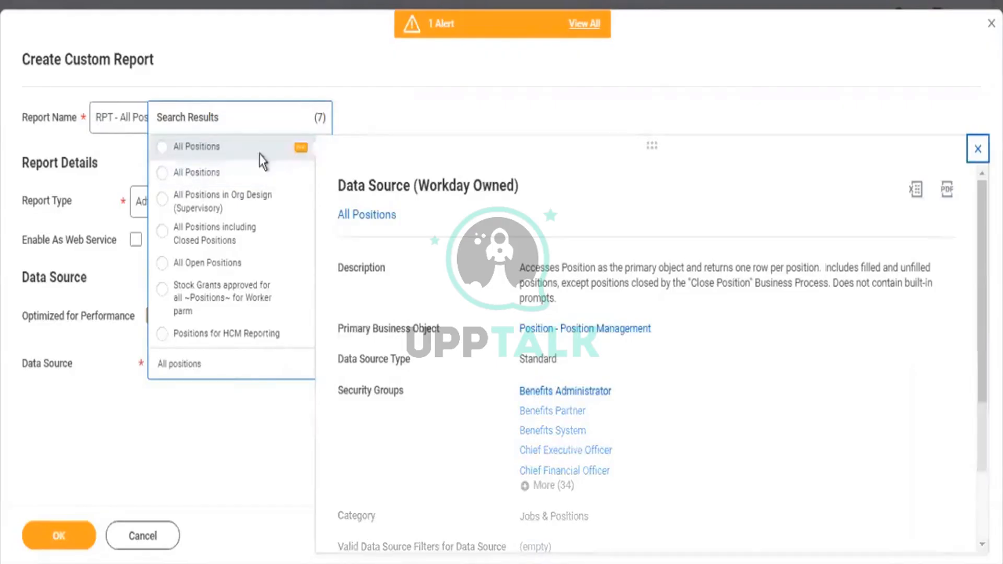
# Try the first All Positions data source for the report, reviewing its details before removing it
pyautogui.click(260, 154)
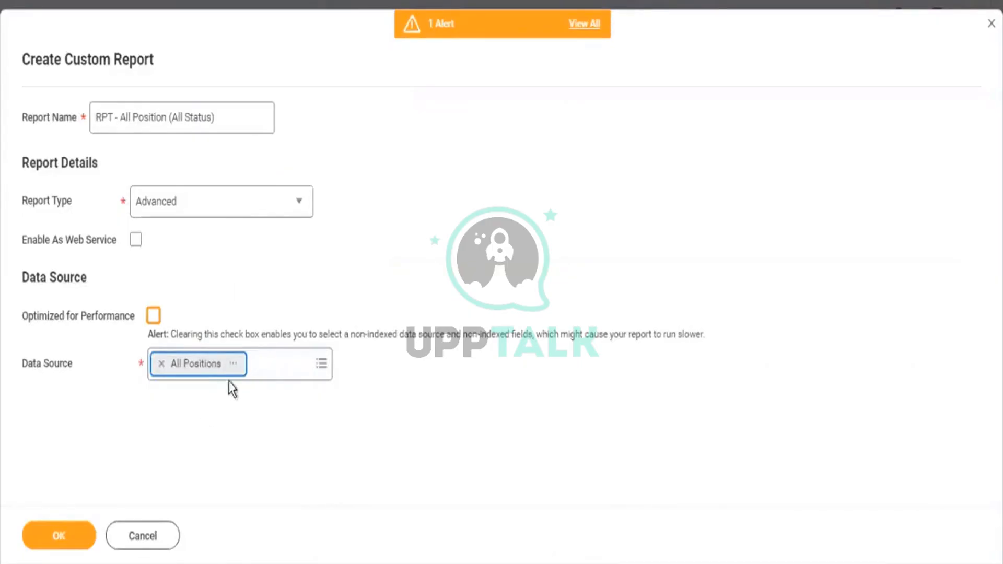
pyautogui.click(235, 366)
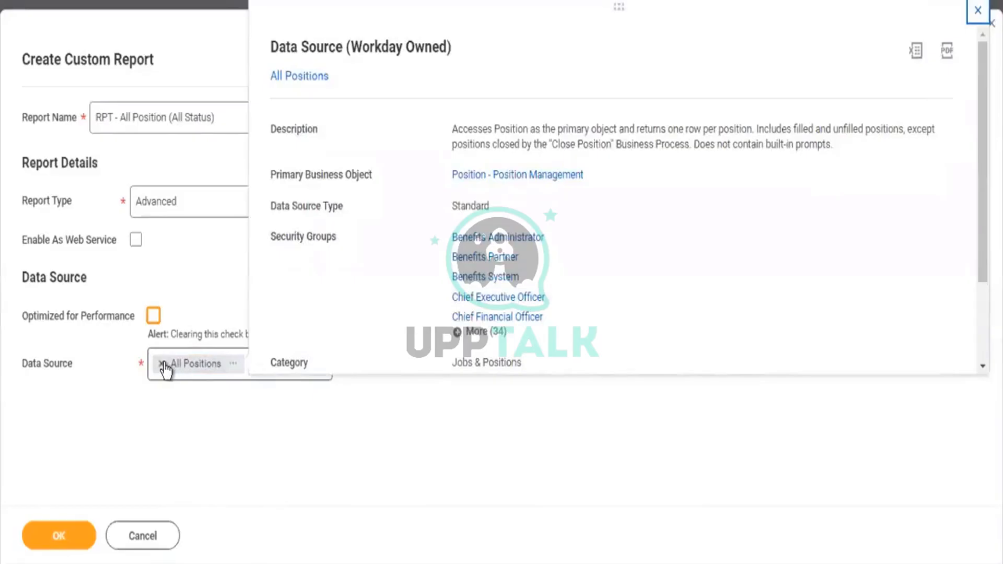
pyautogui.click(163, 364)
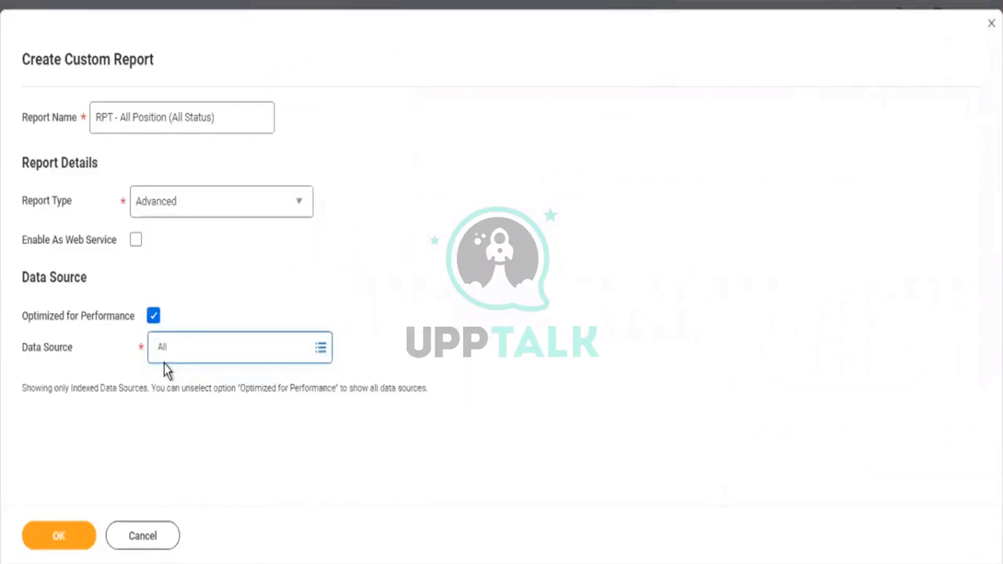
# Search the data sources again for "All positions" and set Positions for HCM Reporting as the report's data source
pyautogui.write('All postions')
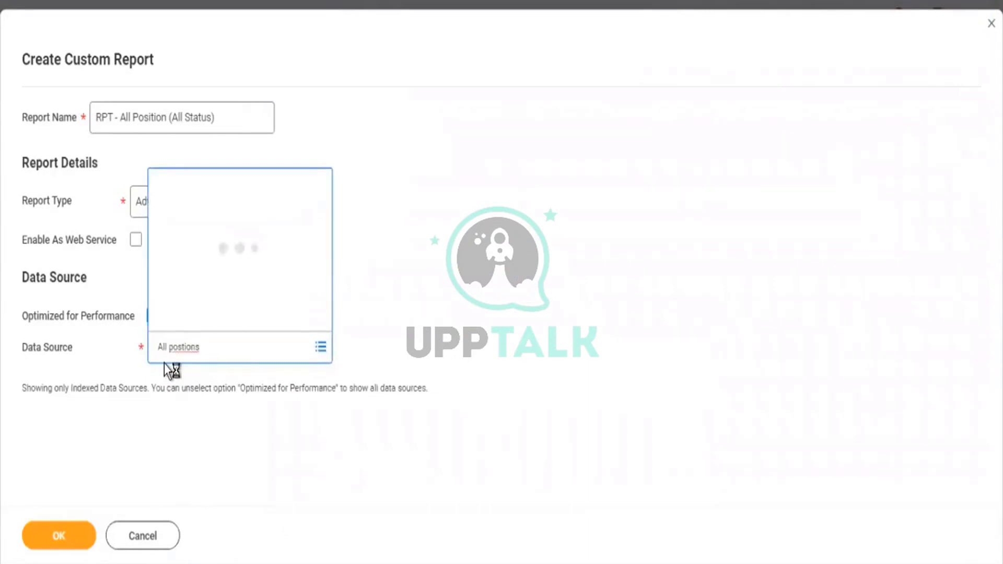
pyautogui.click(204, 346)
pyautogui.press('BackSpace')
pyautogui.press('BackSpace')
pyautogui.press('BackSpace')
pyautogui.press('BackSpace')
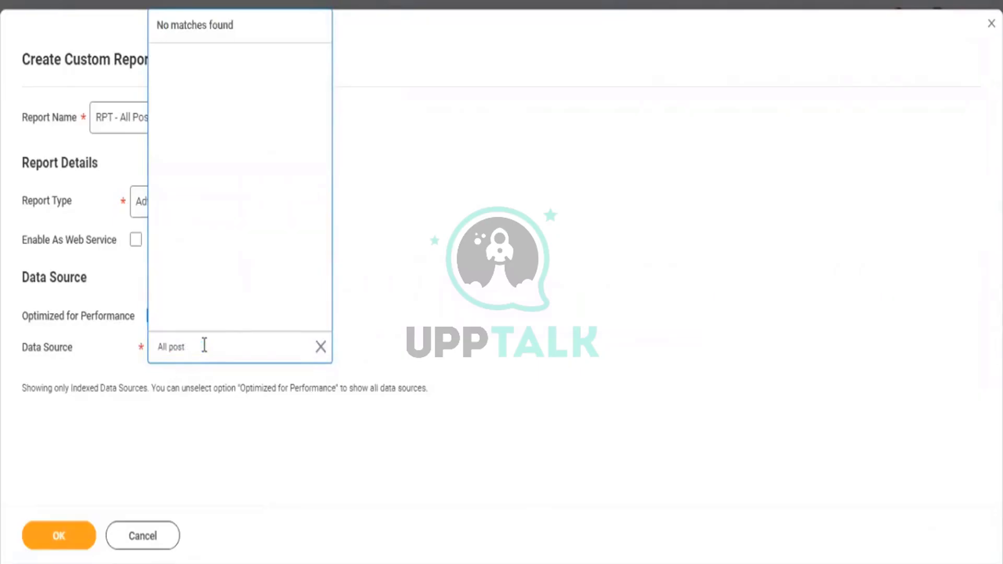
pyautogui.press('BackSpace')
pyautogui.press('BackSpace')
pyautogui.write('sitions')
pyautogui.press('Return')
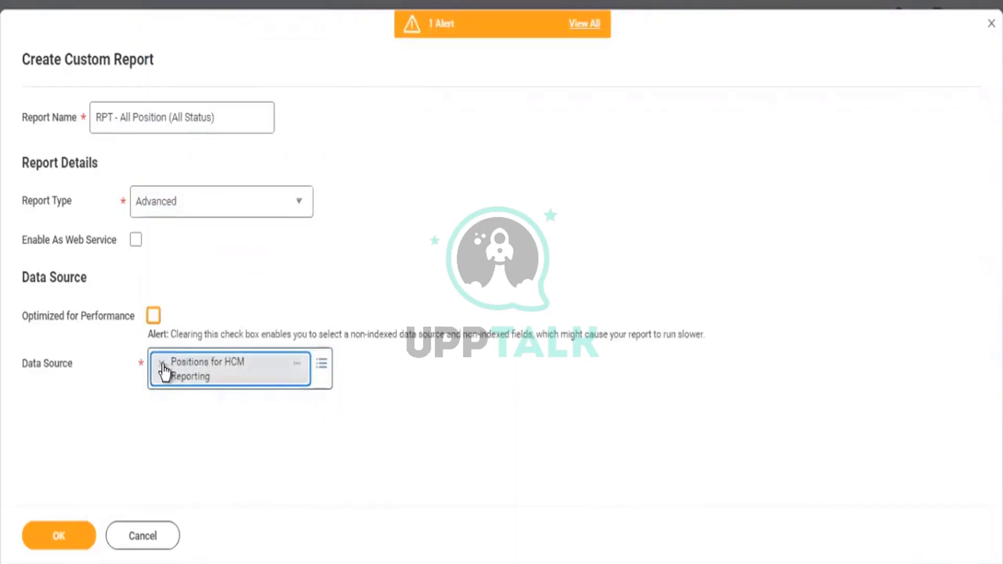
# Remove Positions for HCM Reporting from the report's data source and try searching for "All"
pyautogui.click(161, 363)
pyautogui.write('A')
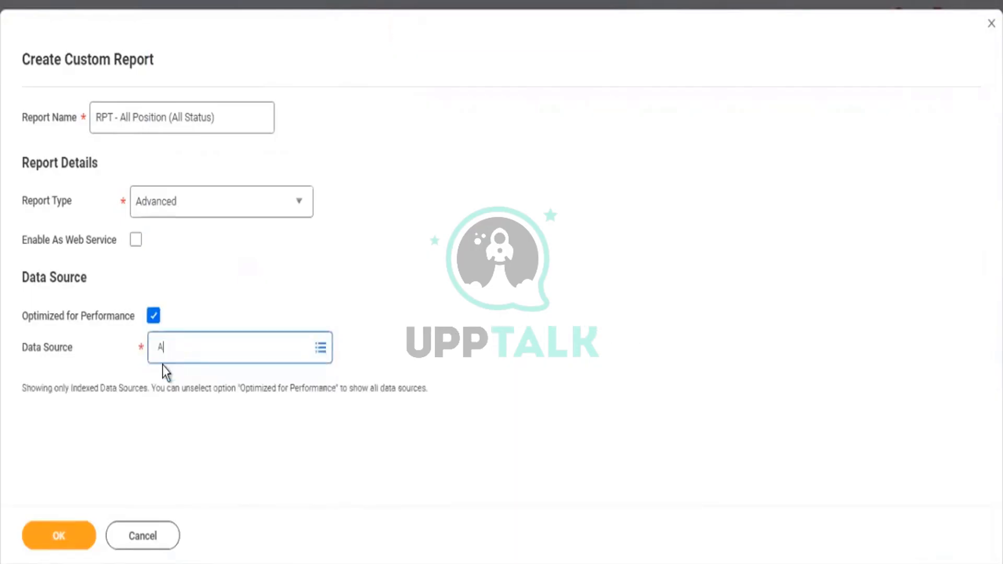
pyautogui.write('ll')
pyautogui.press('Return')
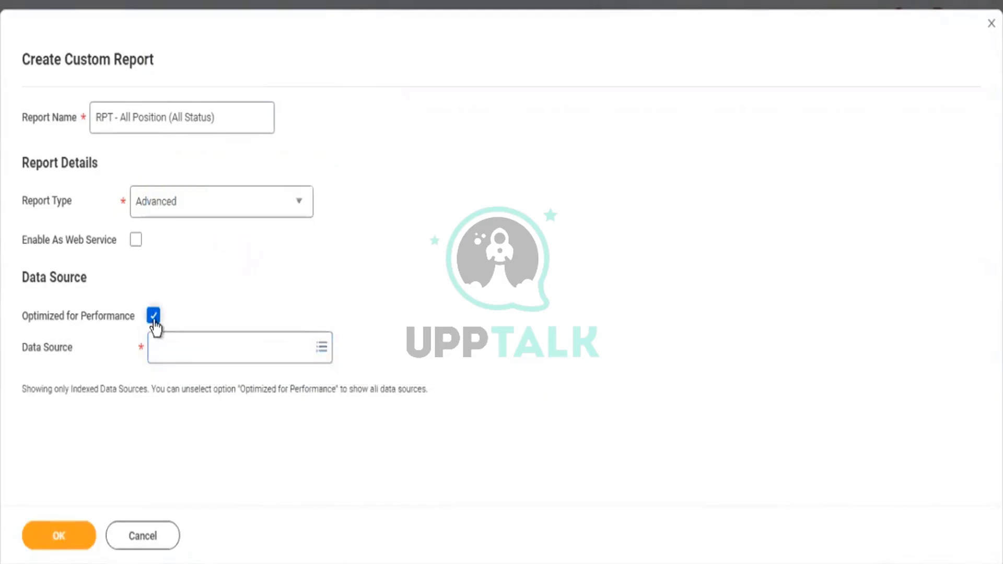
# Turn off Optimized for Performance and search the available data sources for "All positions"
pyautogui.click(153, 317)
pyautogui.click(168, 361)
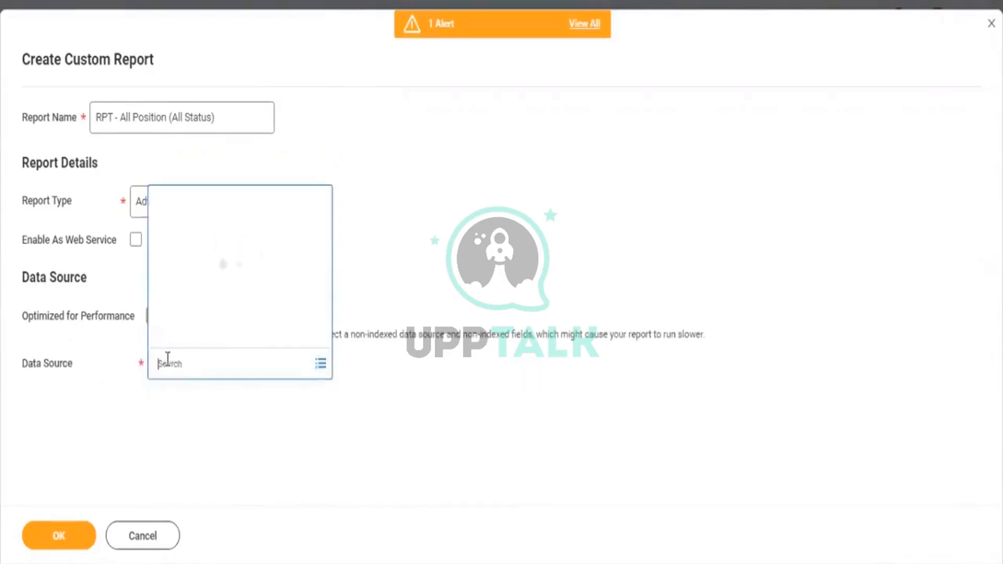
pyautogui.write('All')
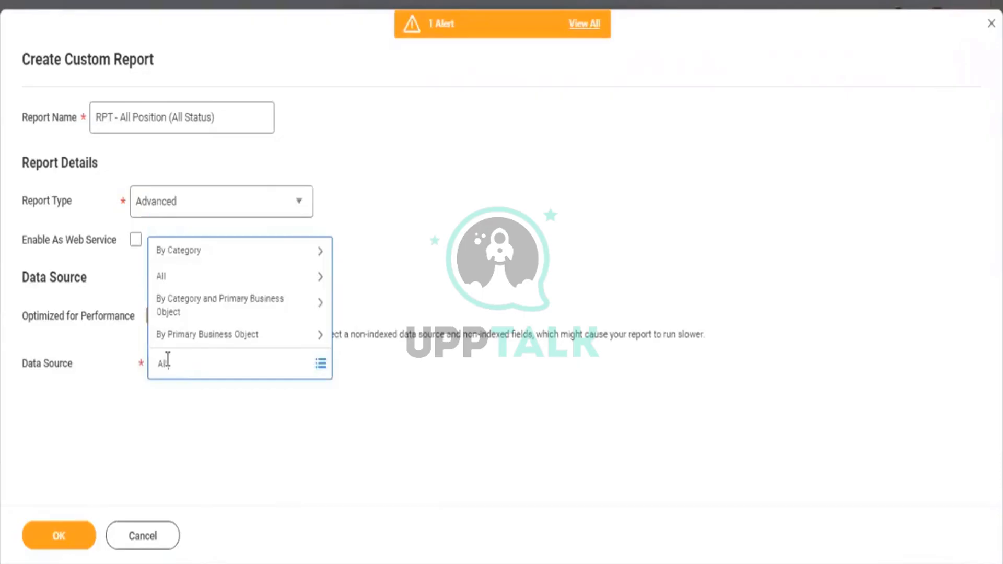
pyautogui.write(' positions')
pyautogui.press('Return')
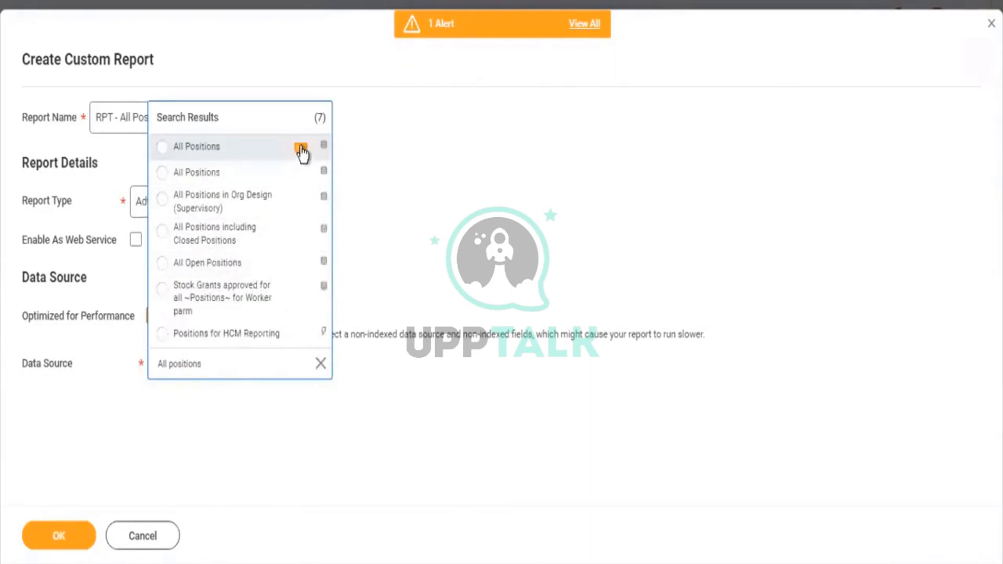
# Check the details of the first All Positions result, then create the report with it as the data source
pyautogui.click(302, 150)
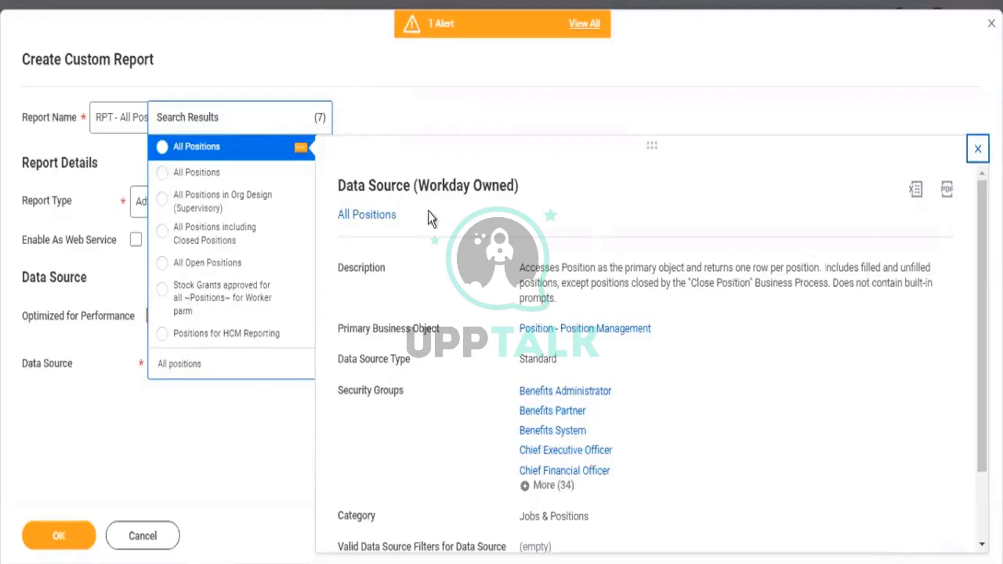
pyautogui.click(260, 147)
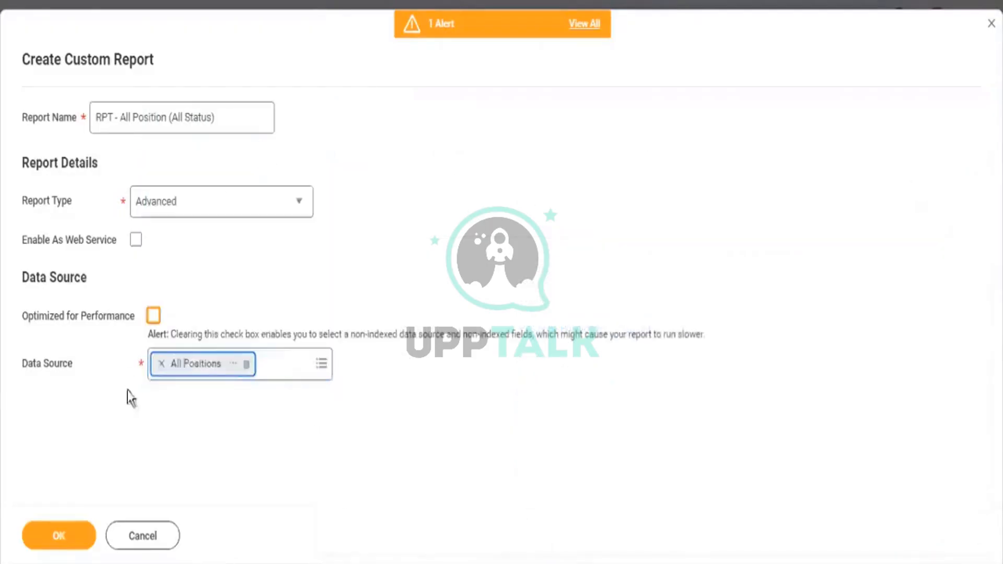
pyautogui.click(74, 535)
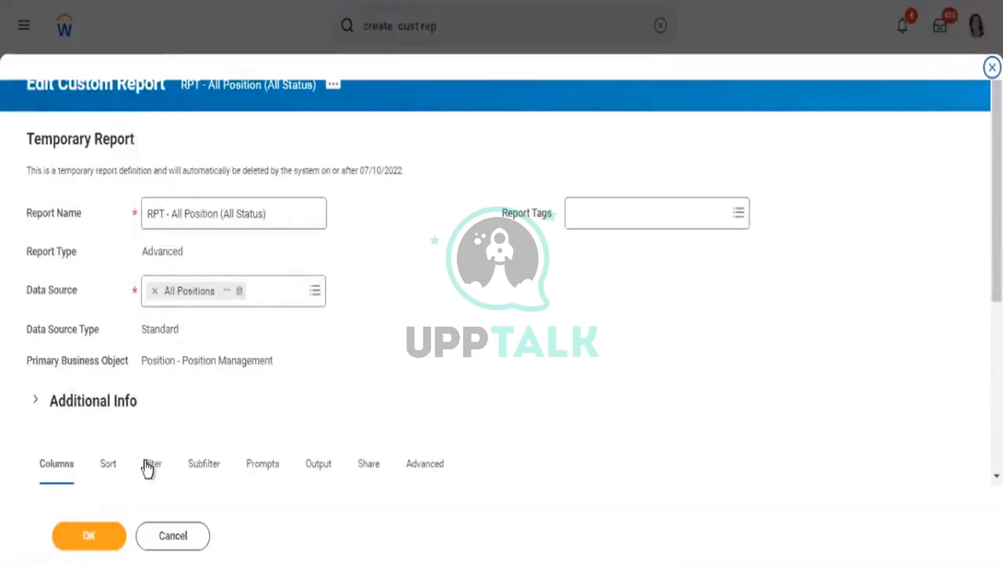
# Add a condition to Filter on Instances and set its field to Staffing Status
pyautogui.click(149, 465)
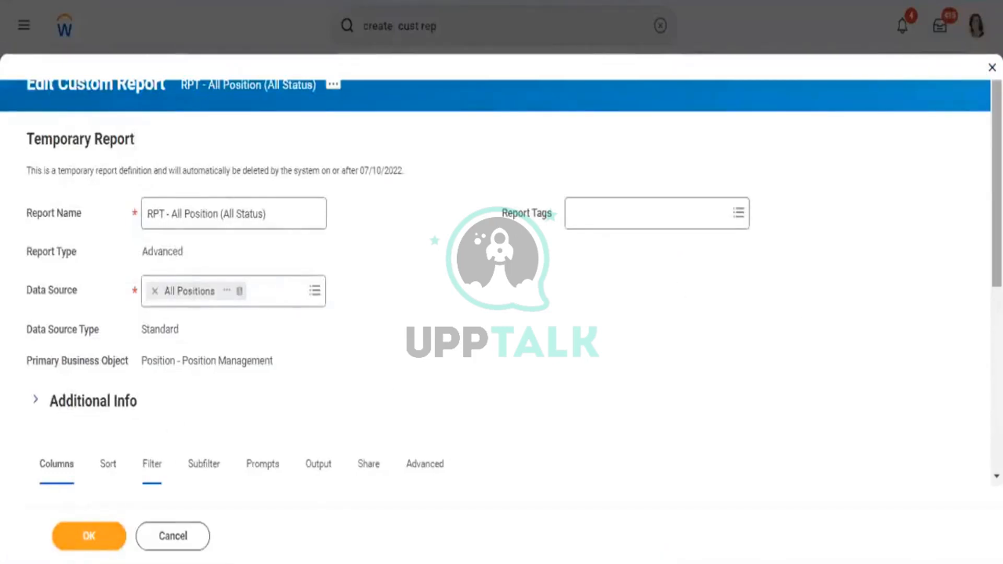
pyautogui.moveTo(996, 105); pyautogui.dragTo(995, 209)
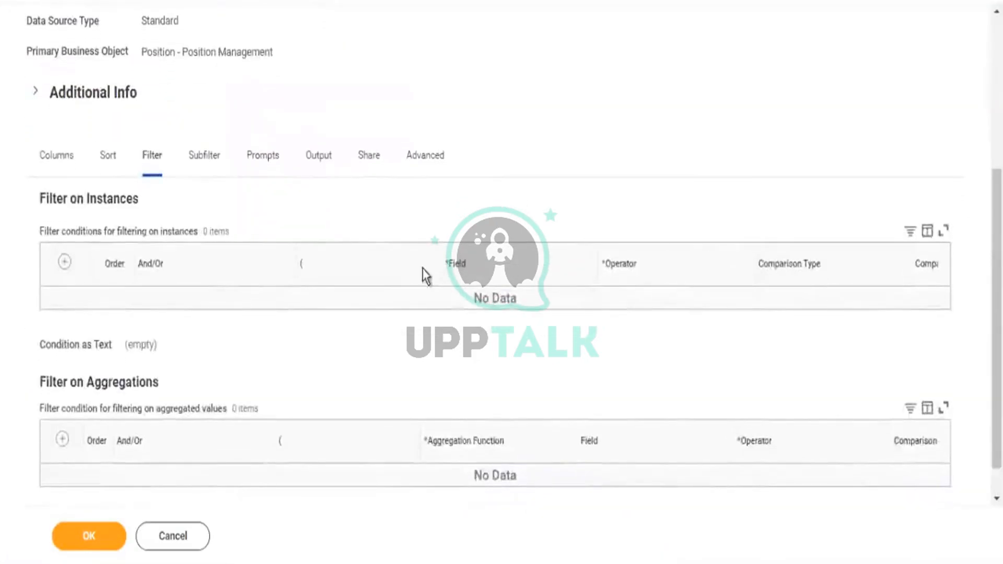
pyautogui.click(65, 262)
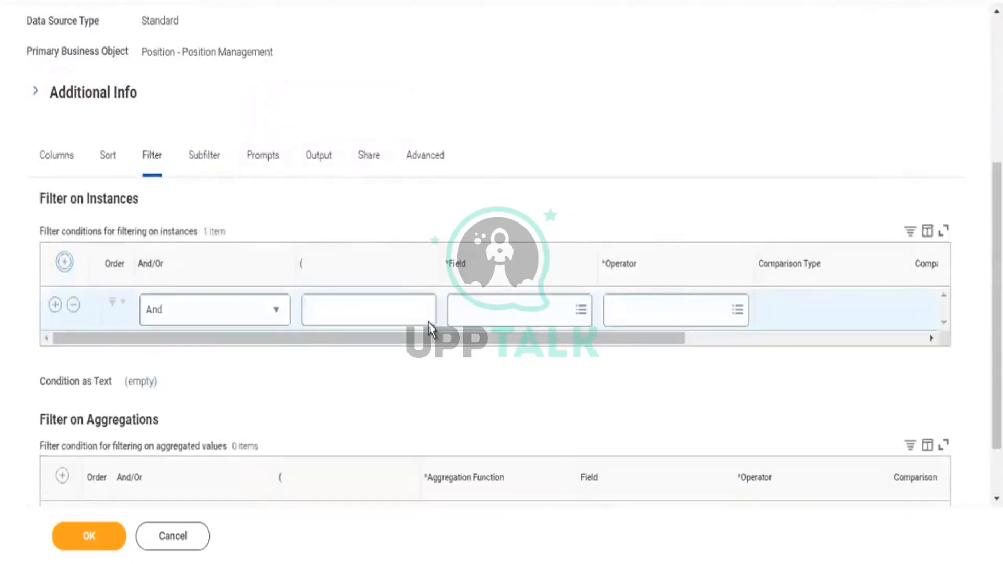
pyautogui.click(485, 317)
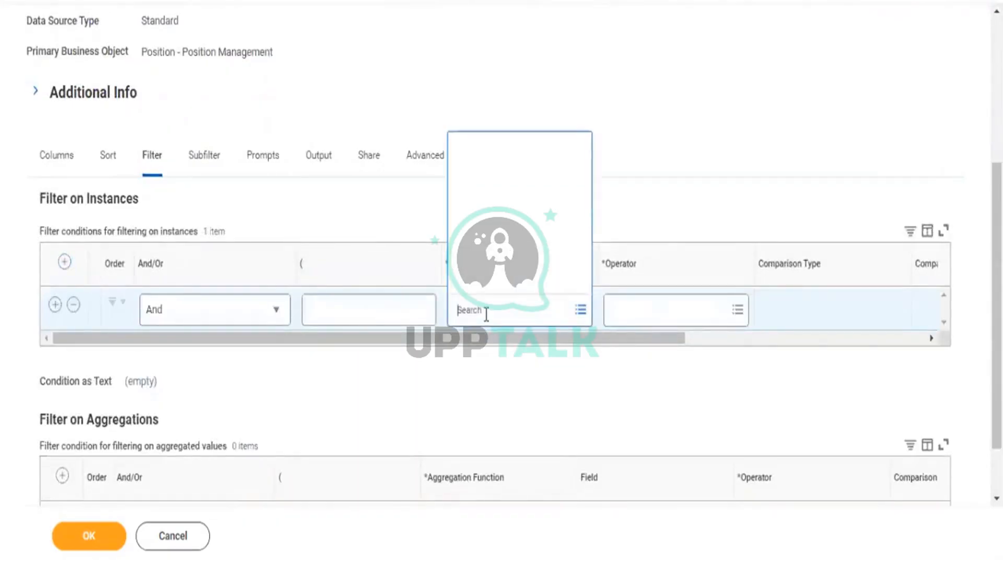
pyautogui.write('status')
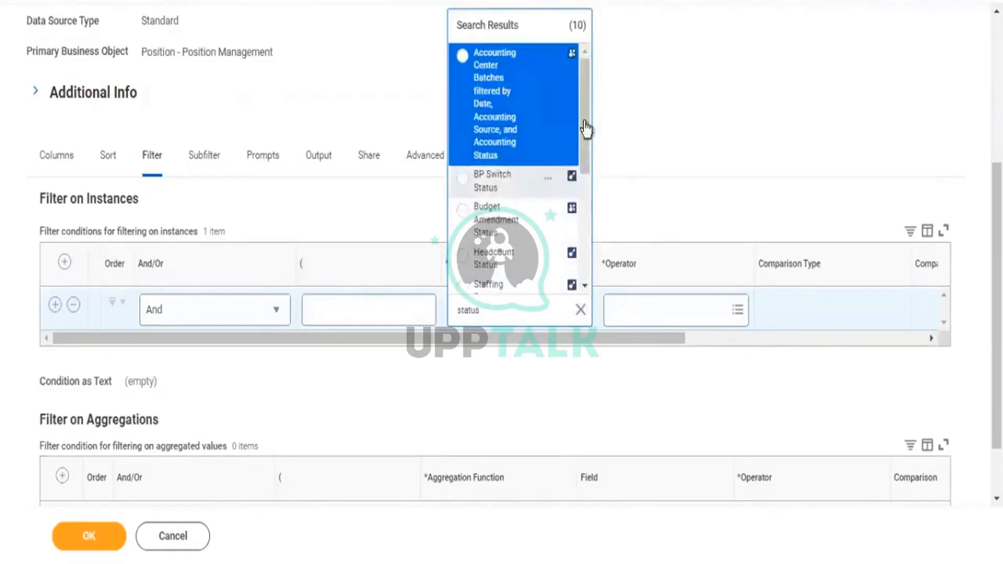
pyautogui.moveTo(581, 93); pyautogui.dragTo(582, 138)
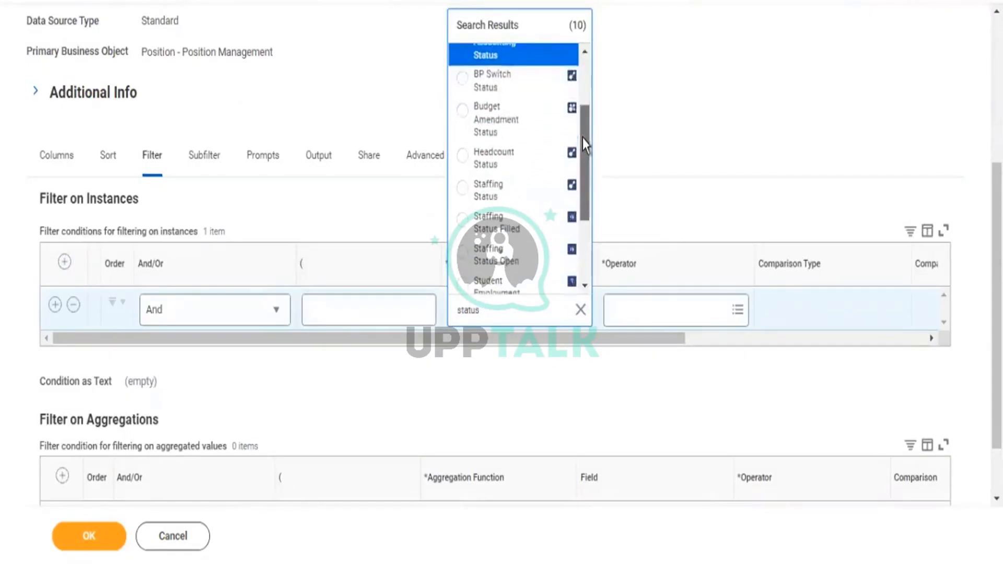
pyautogui.click(481, 191)
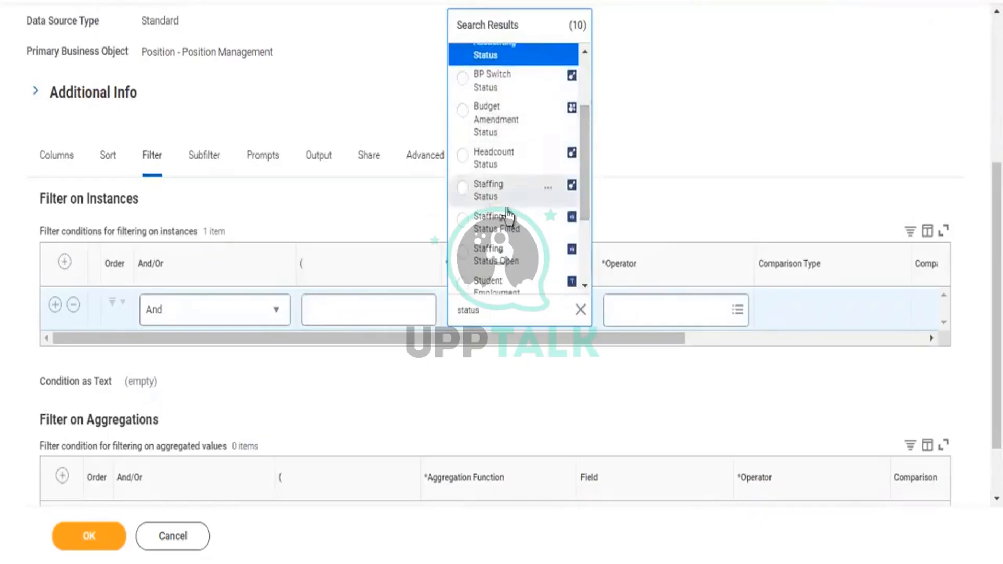
# Set the Staffing Status condition's operator to "in the selection list" and view the selectable comparison values
pyautogui.click(658, 308)
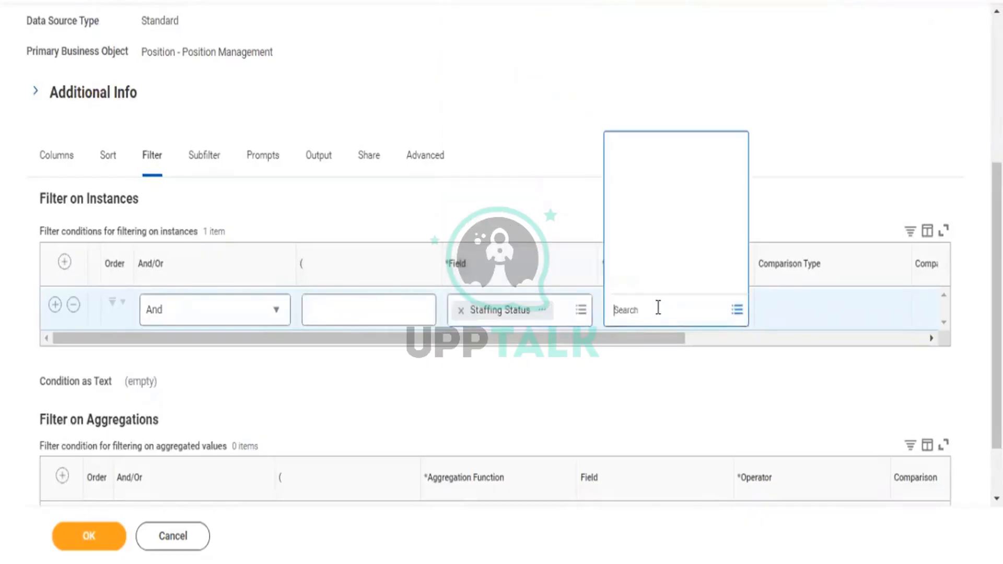
pyautogui.click(658, 252)
pyautogui.click(661, 204)
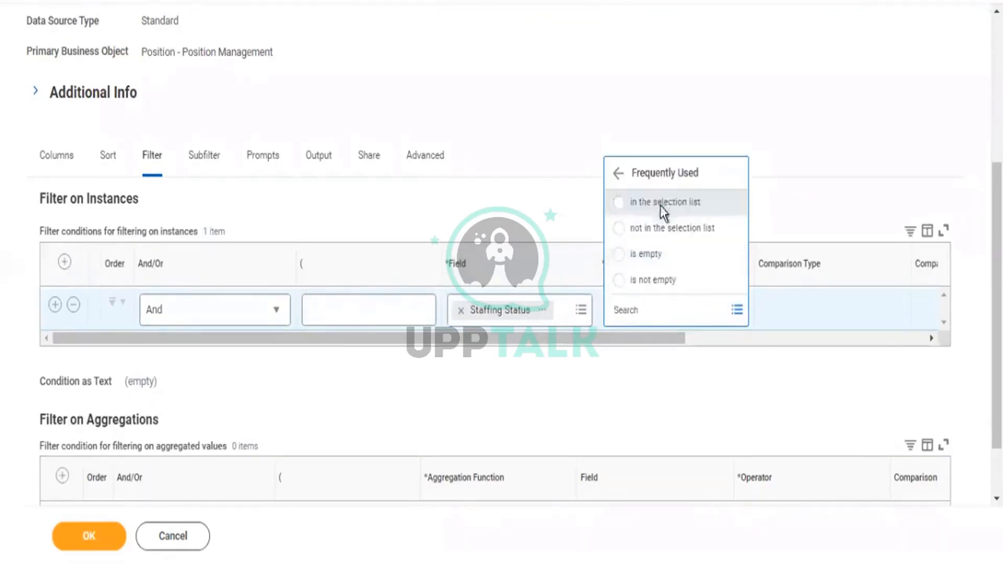
pyautogui.moveTo(666, 338); pyautogui.dragTo(795, 355)
pyautogui.click(772, 320)
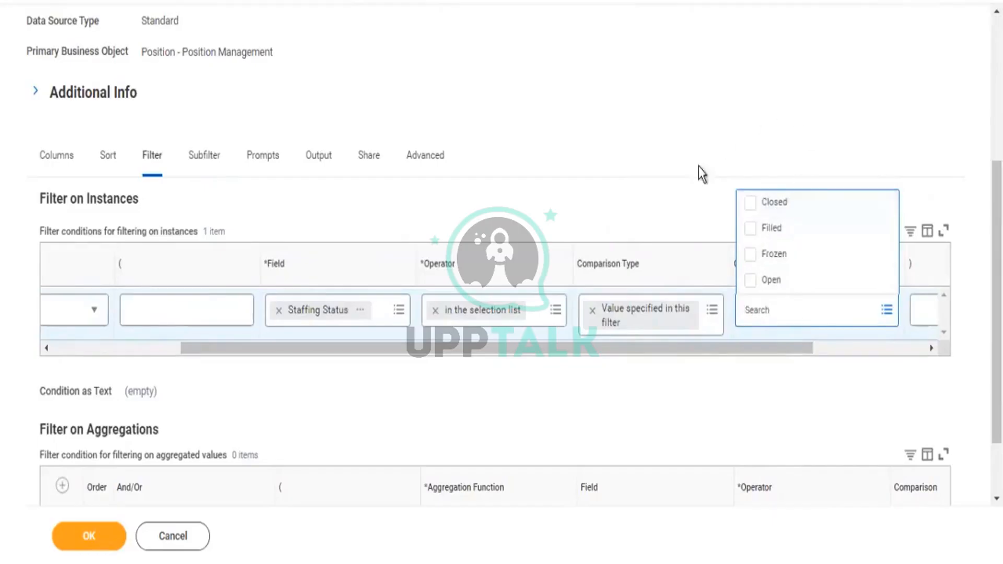
pyautogui.click(162, 349)
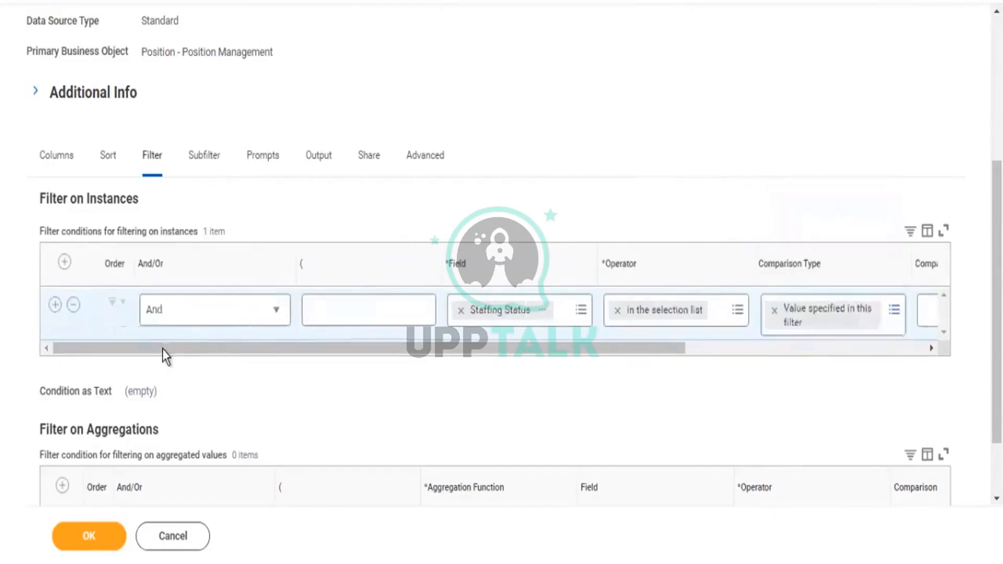
# Set the first report column's field to the first Position ID result, checking that field's details before choosing it
pyautogui.click(63, 159)
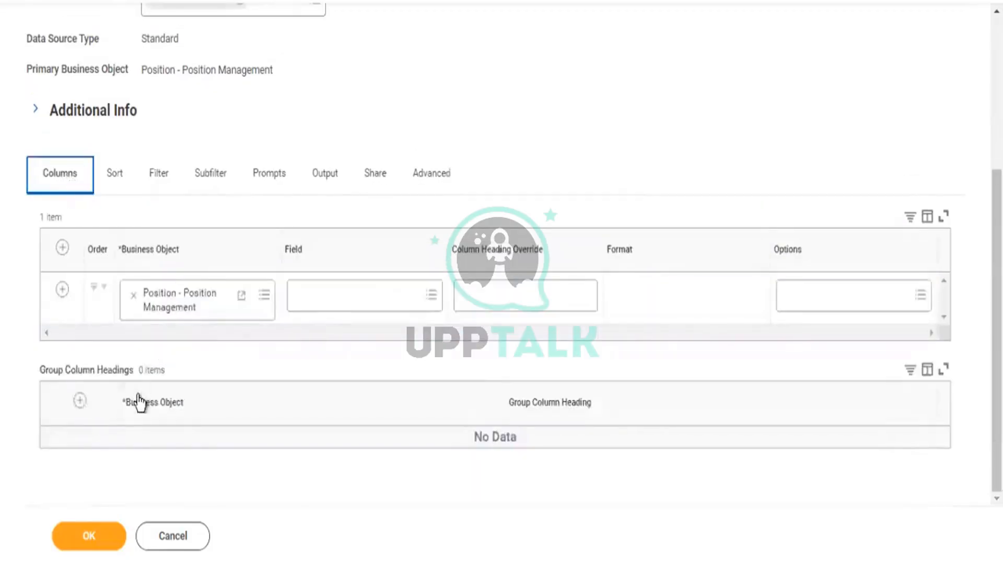
pyautogui.click(334, 301)
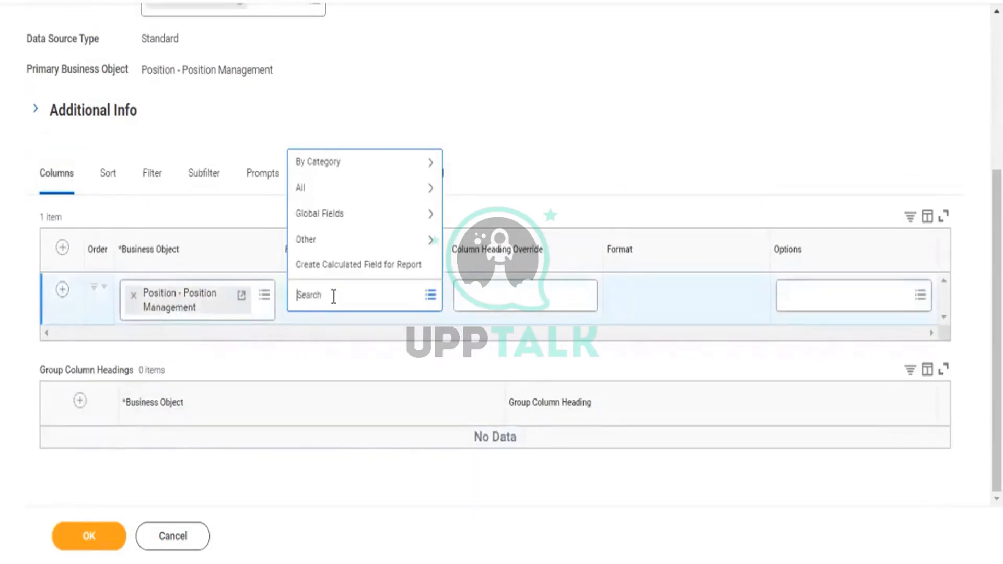
pyautogui.write('position')
pyautogui.press('Return')
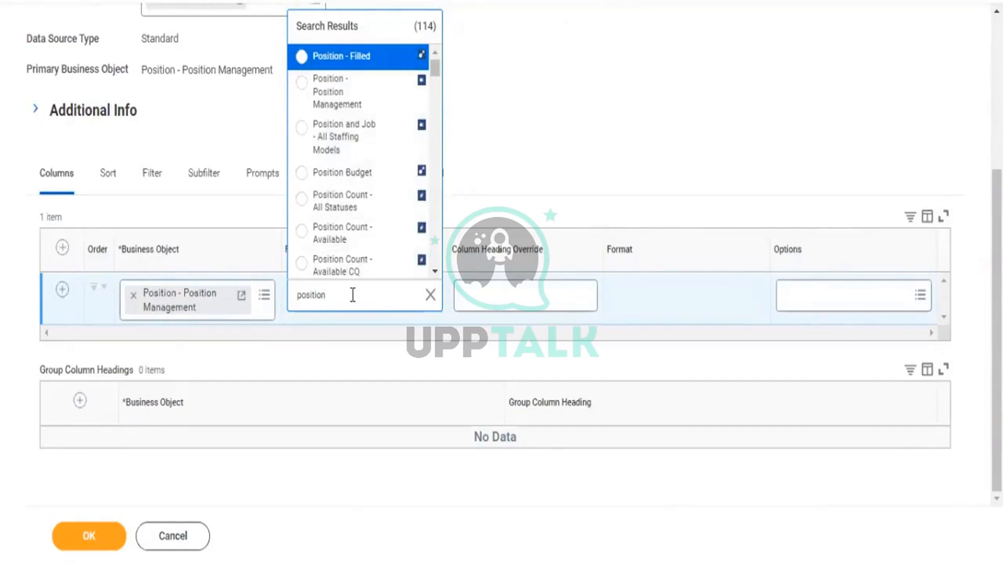
pyautogui.press('Return')
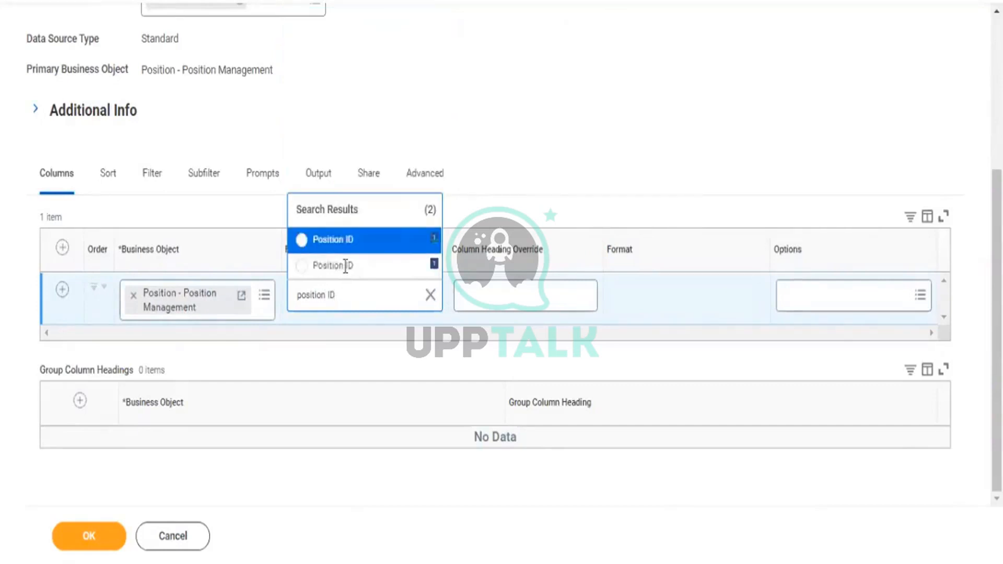
pyautogui.click(412, 241)
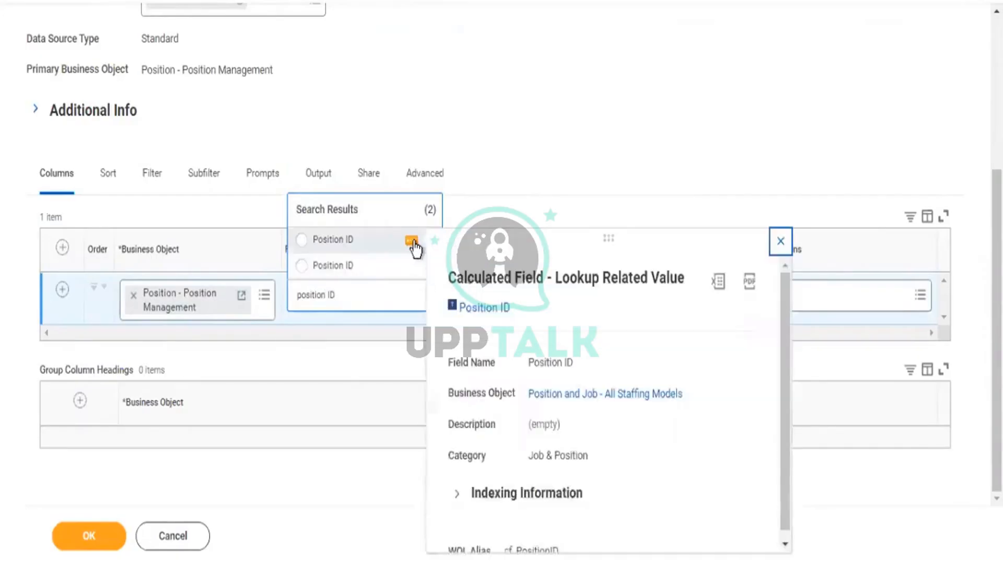
pyautogui.click(377, 250)
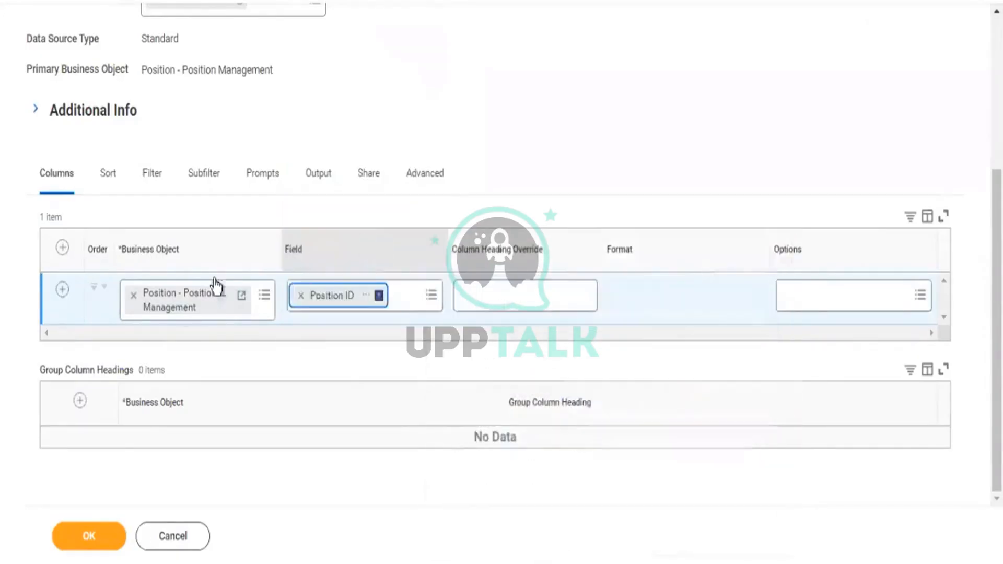
# Add a second report column with the Position Title field from the Position - Position Management business object
pyautogui.click(62, 290)
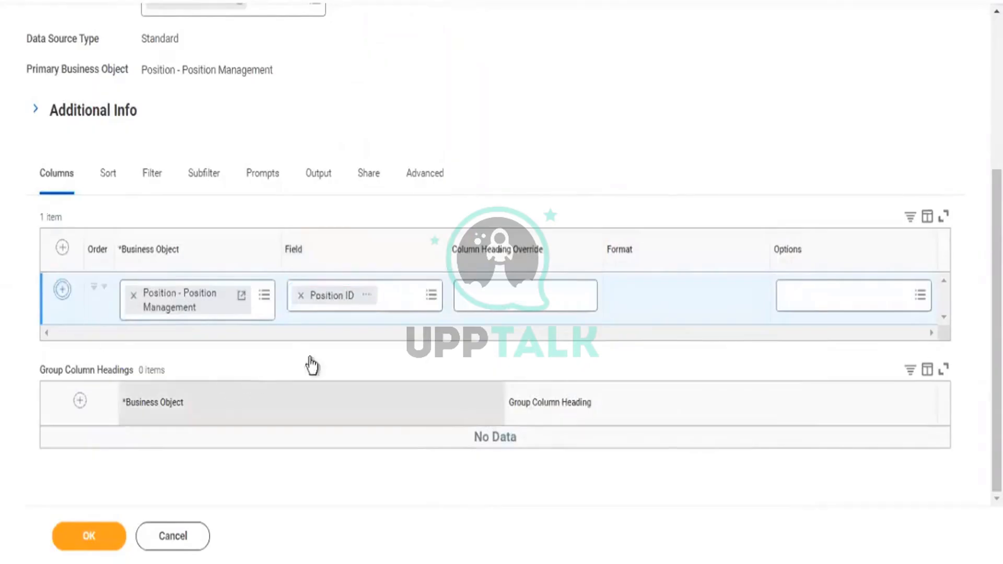
pyautogui.click(325, 360)
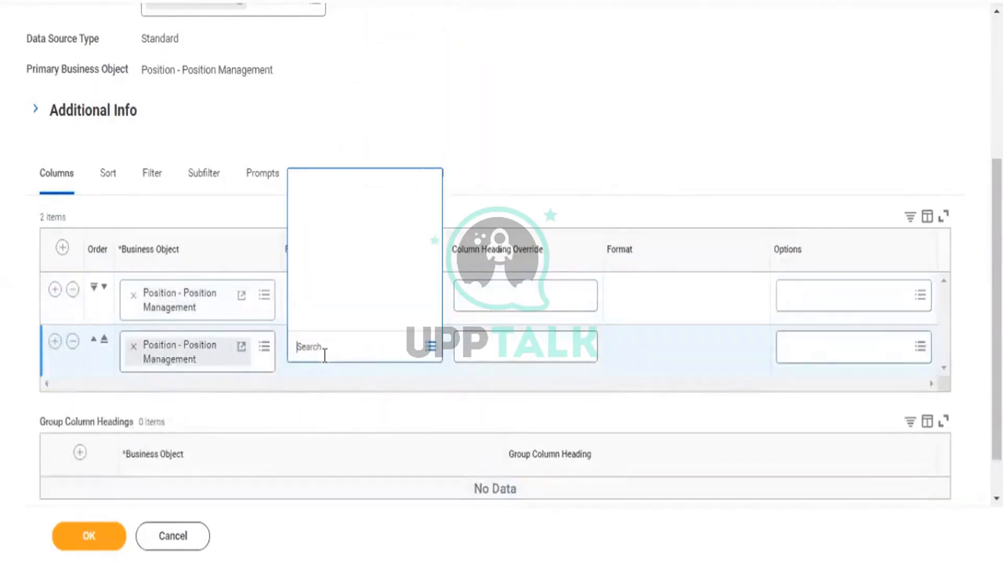
pyautogui.write('posit')
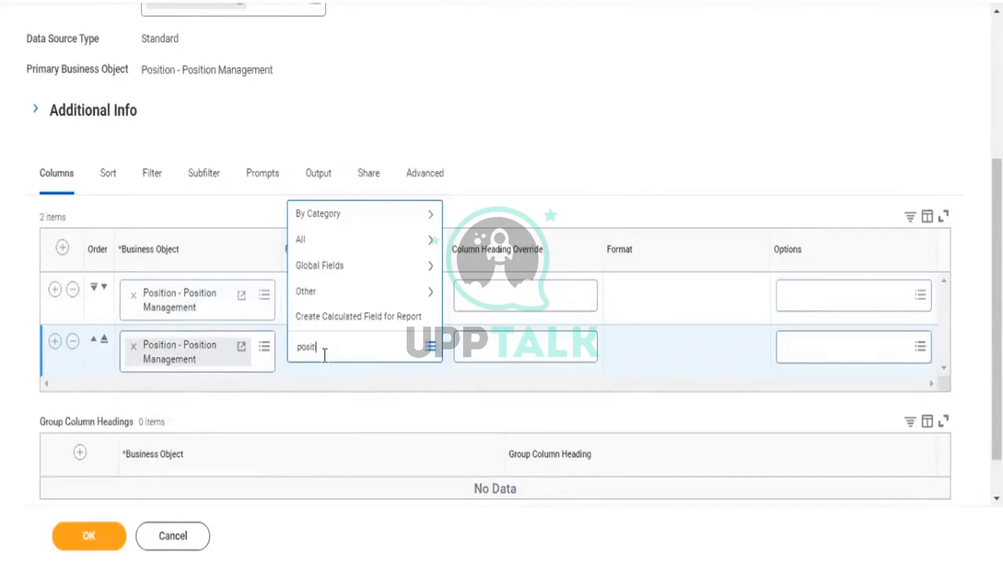
pyautogui.write('ion title')
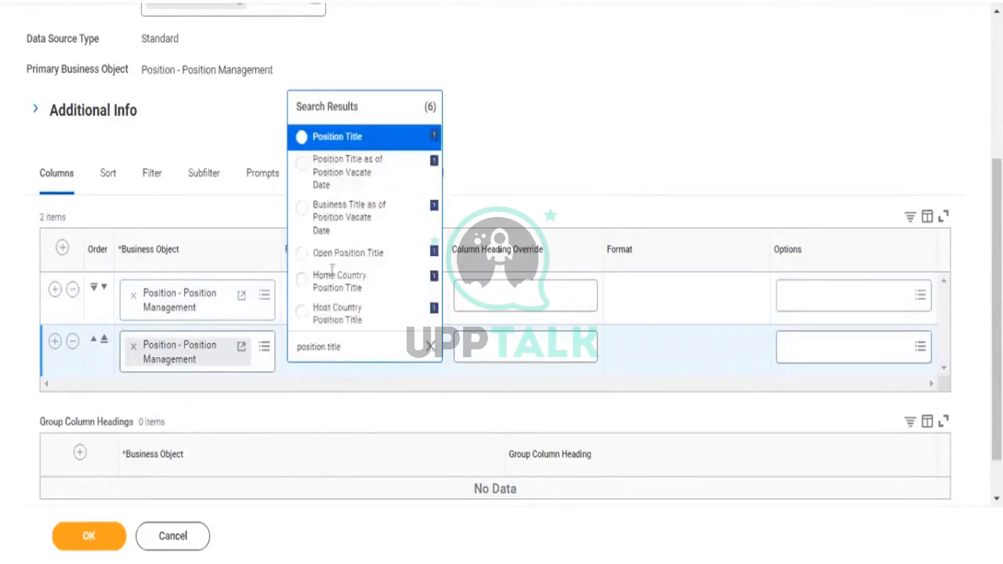
pyautogui.click(336, 138)
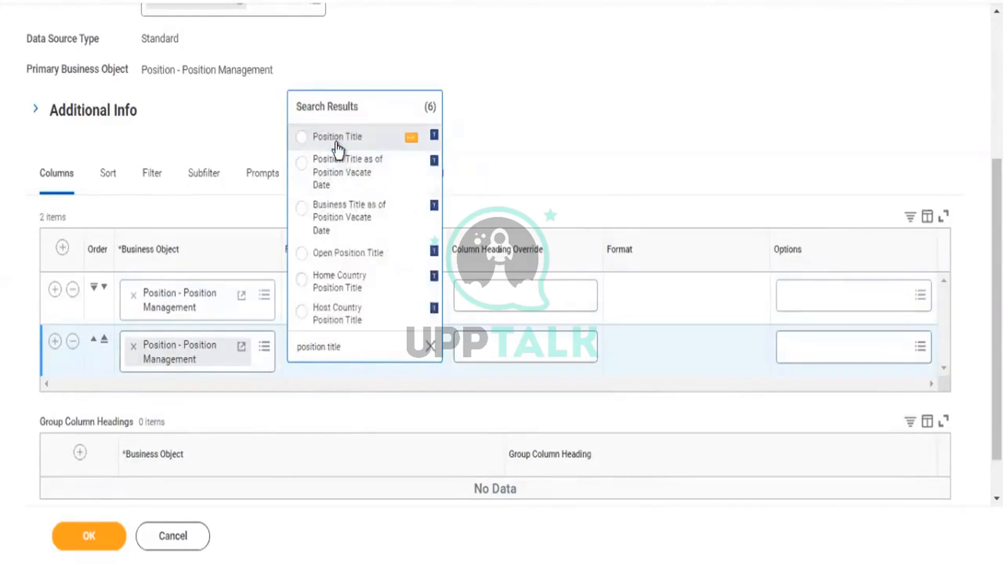
# Add a third report column and search its available fields for "target hire date"
pyautogui.click(54, 341)
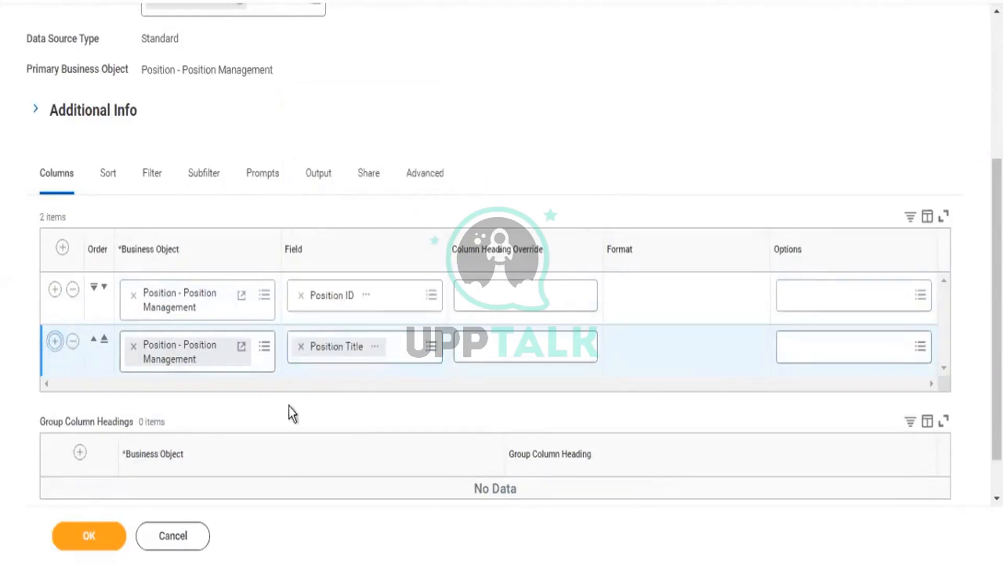
pyautogui.click(328, 397)
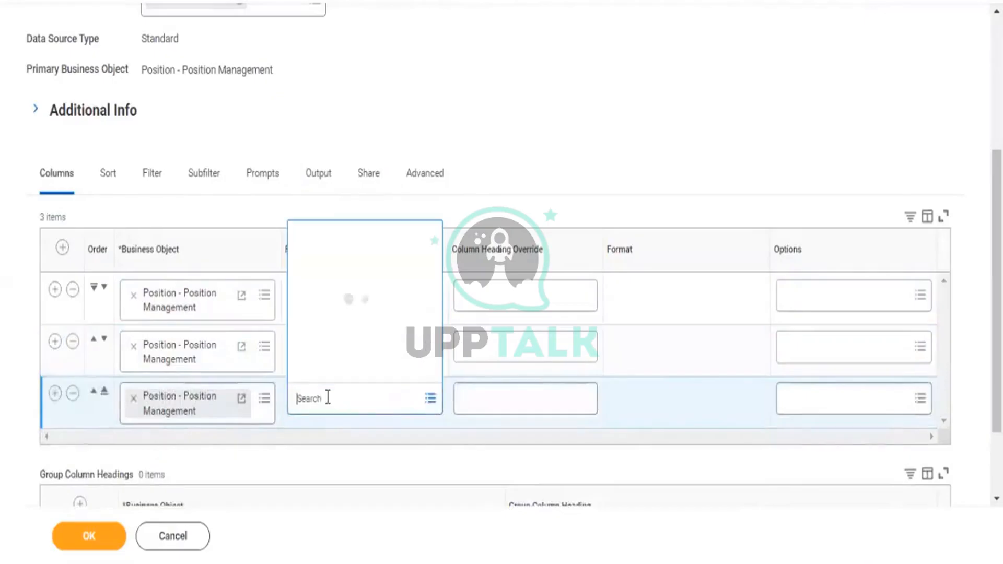
pyautogui.write('target')
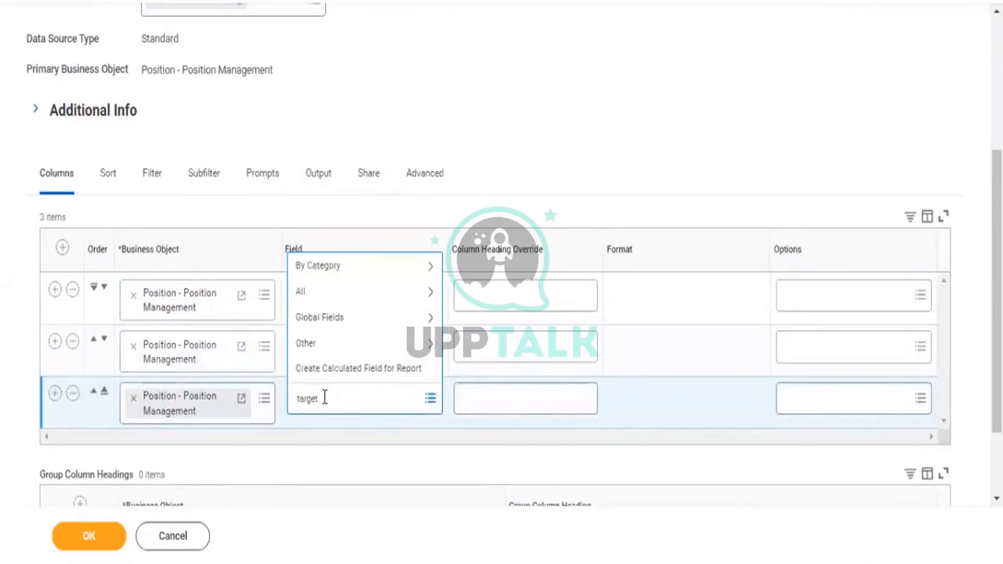
pyautogui.write(' hire d atate')
pyautogui.doubleClick(360, 406)
pyautogui.press('Return')
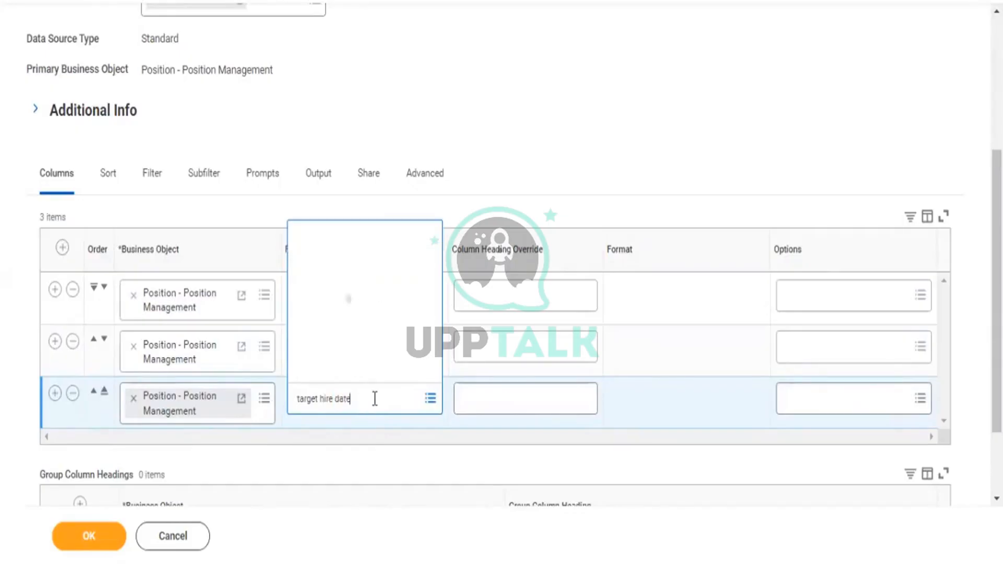
pyautogui.click(374, 398)
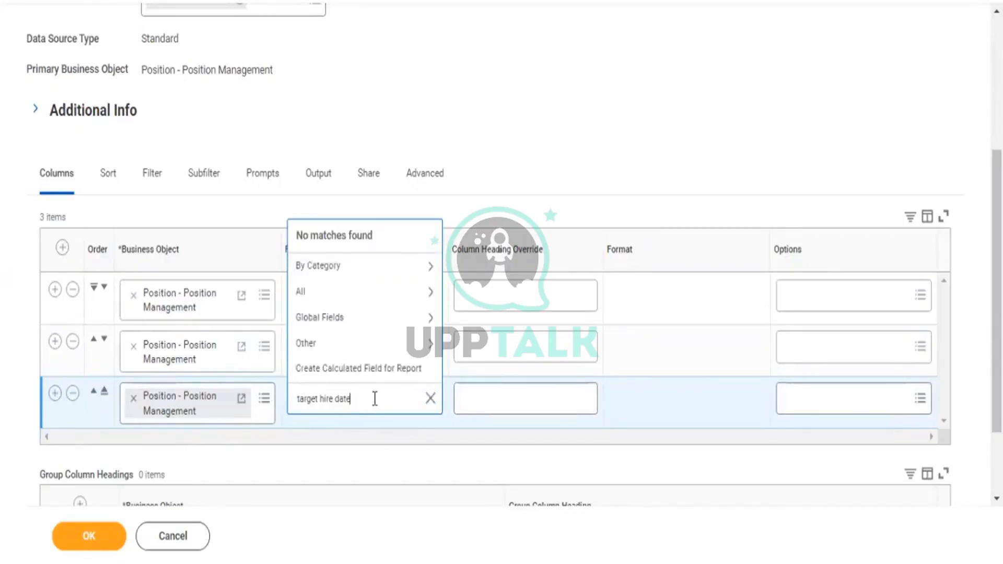
# Search for "Hire date" instead, check the details of Earliest Hire Date, and choose it as the third column's field
pyautogui.press('BackSpace')
pyautogui.press('BackSpace')
pyautogui.press('BackSpace')
pyautogui.press('BackSpace')
pyautogui.press('BackSpace')
pyautogui.press('BackSpace')
pyautogui.press('BackSpace')
pyautogui.press('BackSpace')
pyautogui.press('BackSpace')
pyautogui.press('BackSpace')
pyautogui.press('BackSpace')
pyautogui.press('BackSpace')
pyautogui.press('BackSpace')
pyautogui.press('BackSpace')
pyautogui.press('BackSpace')
pyautogui.write('H')
pyautogui.press('Return')
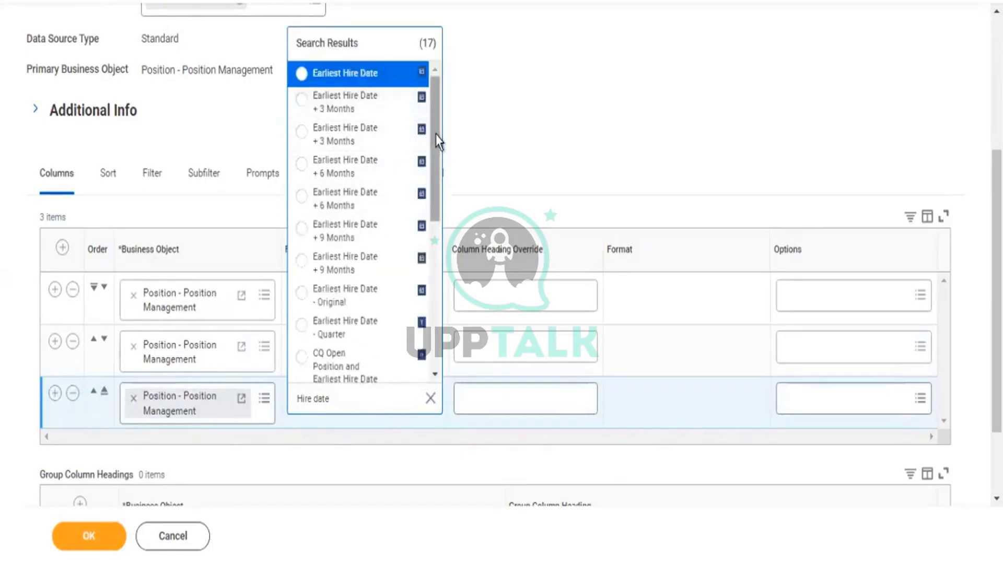
pyautogui.moveTo(438, 140); pyautogui.dragTo(439, 39)
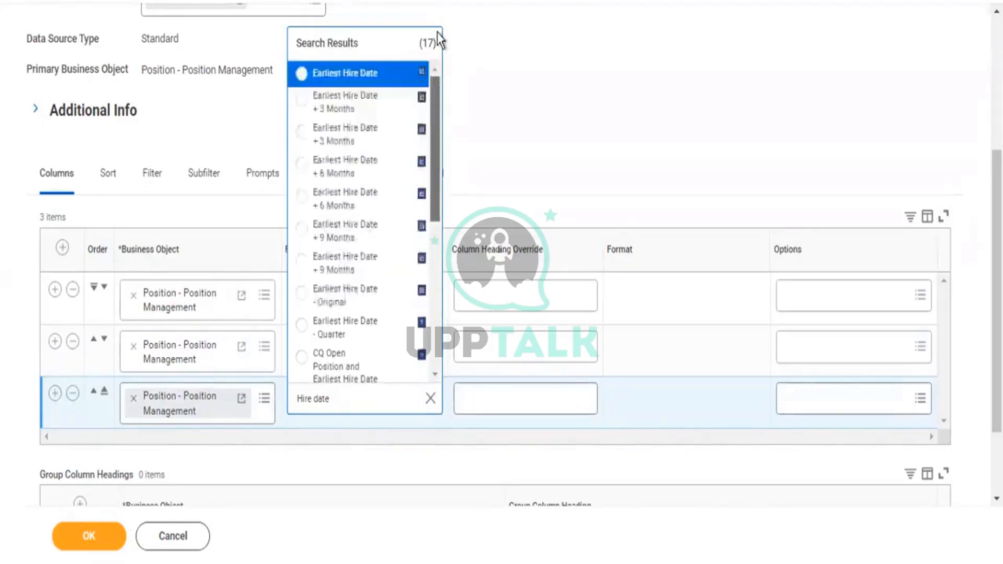
pyautogui.click(399, 77)
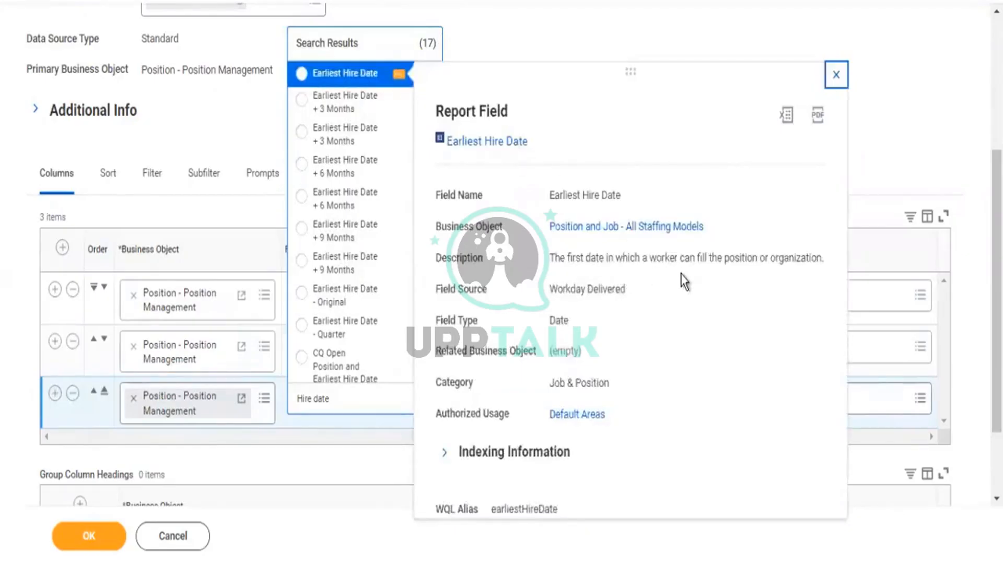
pyautogui.click(361, 77)
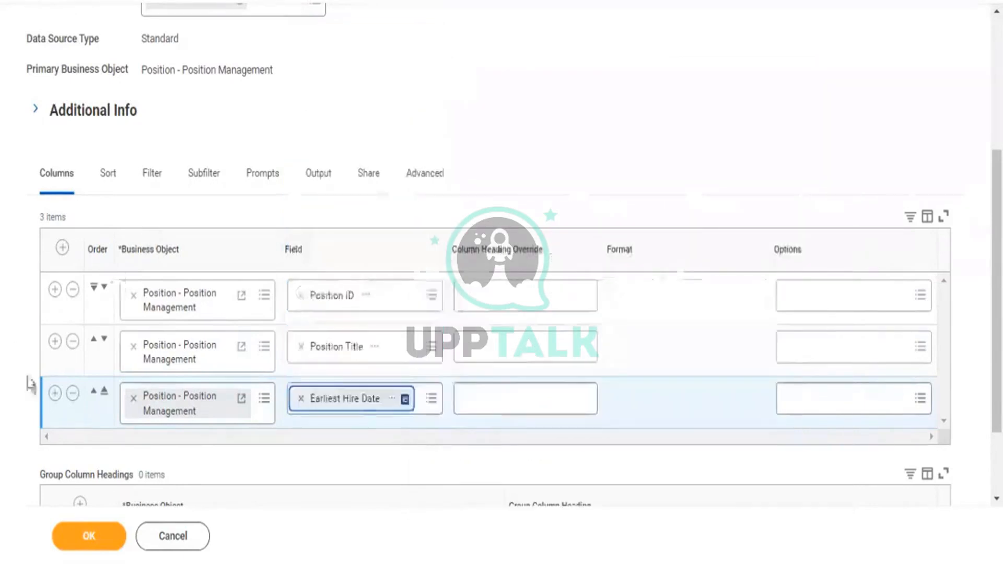
# Add a fourth report column with the Original Hiring Manager field, searching for "Hiring manager"
pyautogui.click(55, 395)
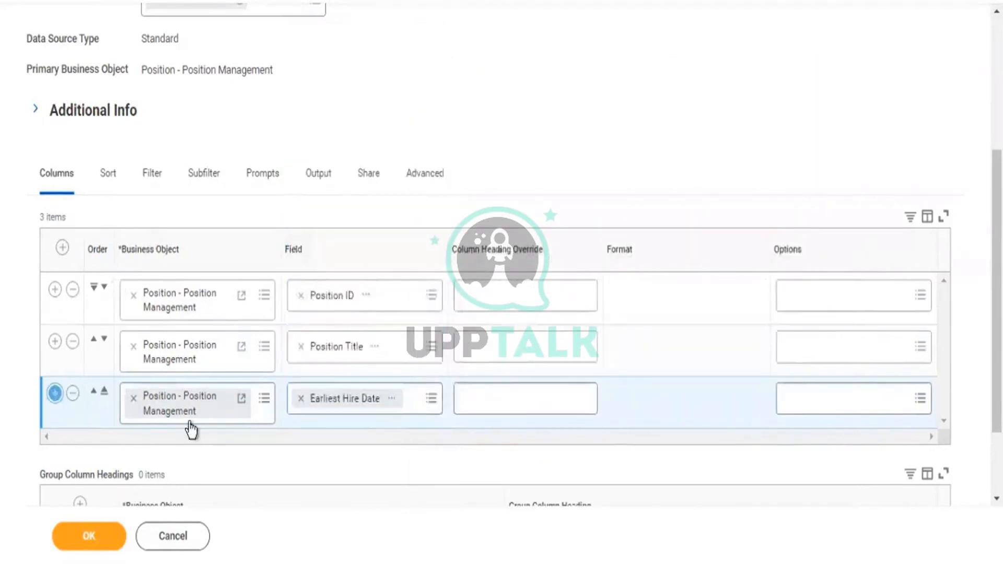
pyautogui.click(351, 462)
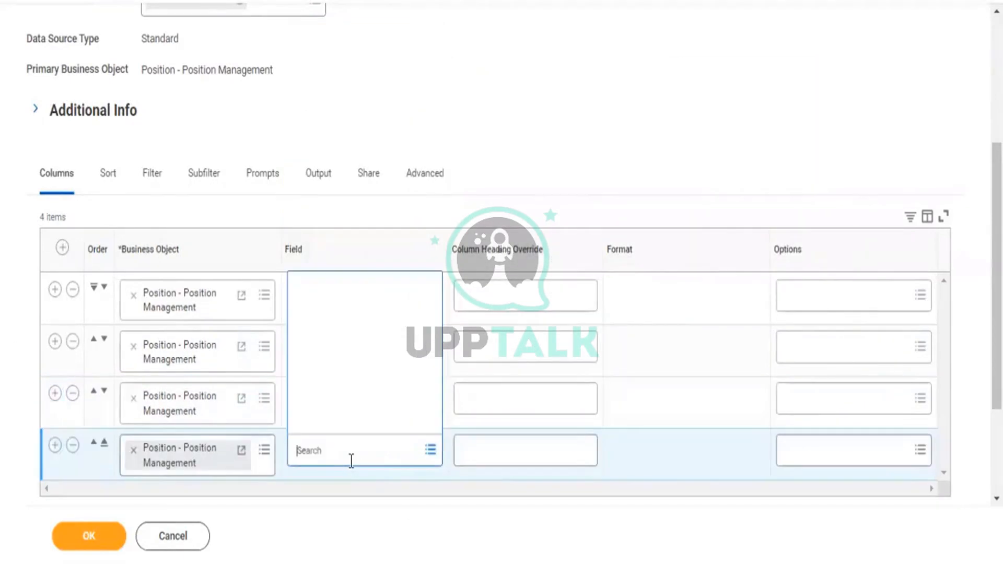
pyautogui.write('Hiring manager')
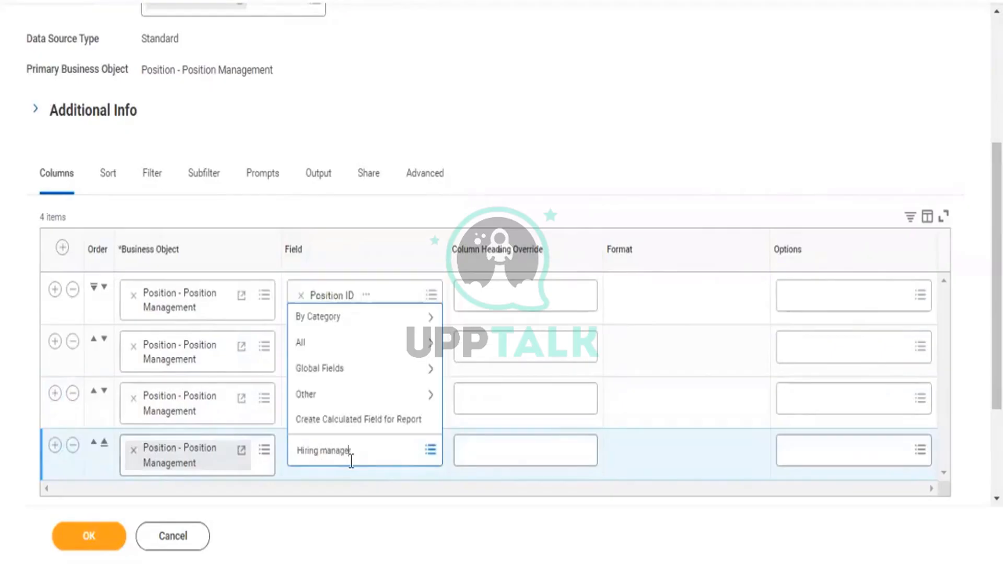
pyautogui.press('Return')
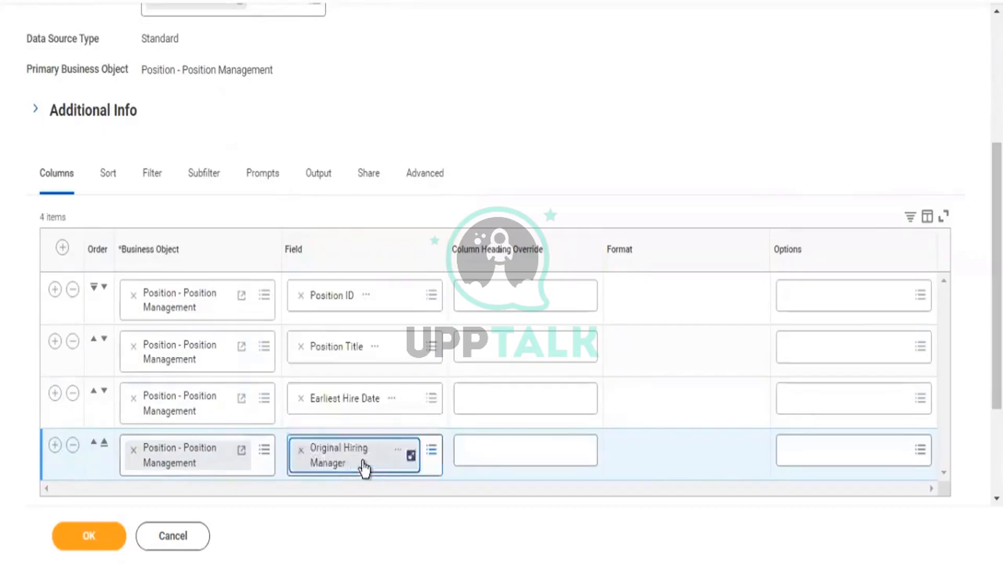
# Add a fifth report column with the Open Job Requisition field, checking that field's details before choosing it
pyautogui.click(55, 445)
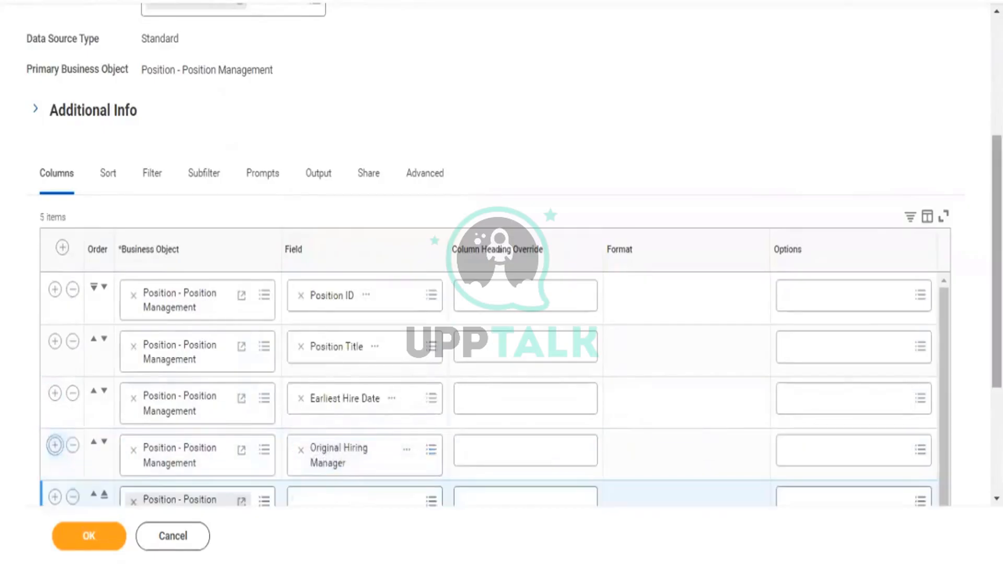
pyautogui.moveTo(997, 360); pyautogui.dragTo(997, 455)
pyautogui.click(364, 314)
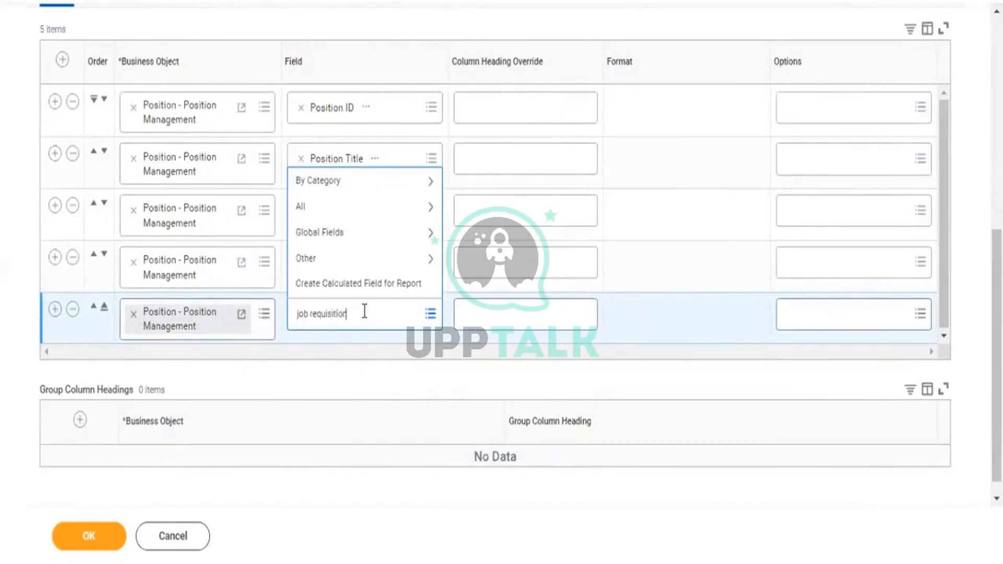
pyautogui.press('Return')
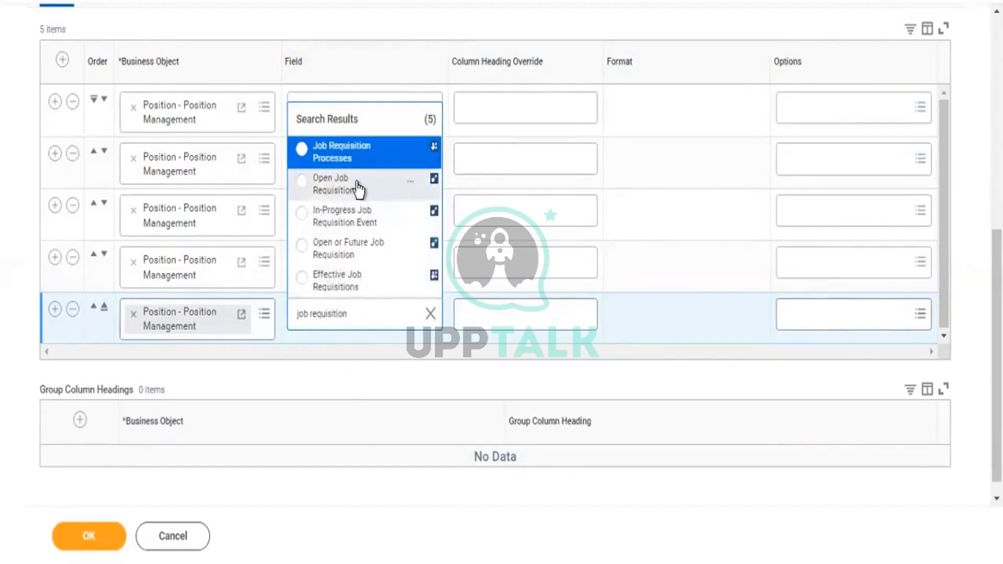
pyautogui.click(410, 185)
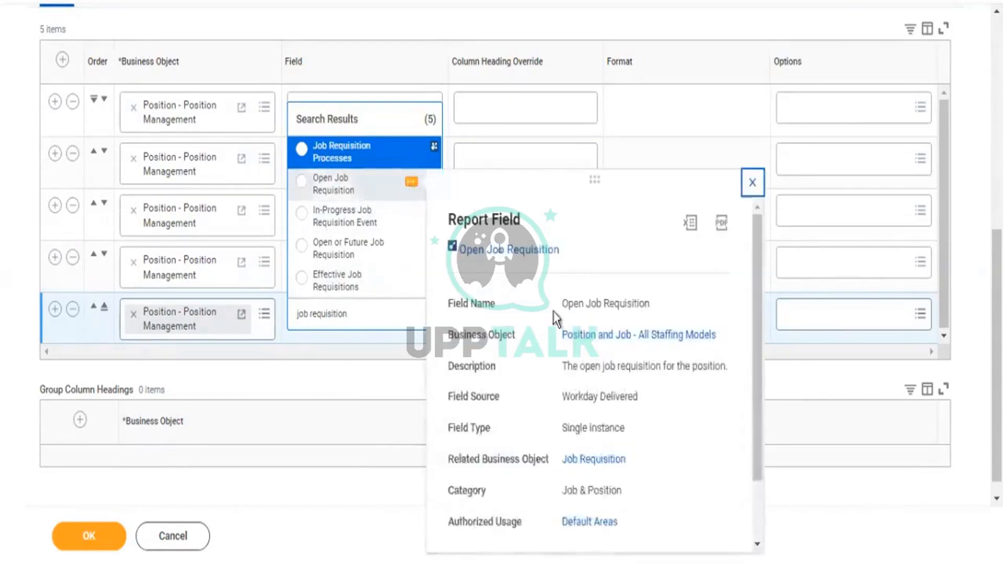
pyautogui.click(345, 192)
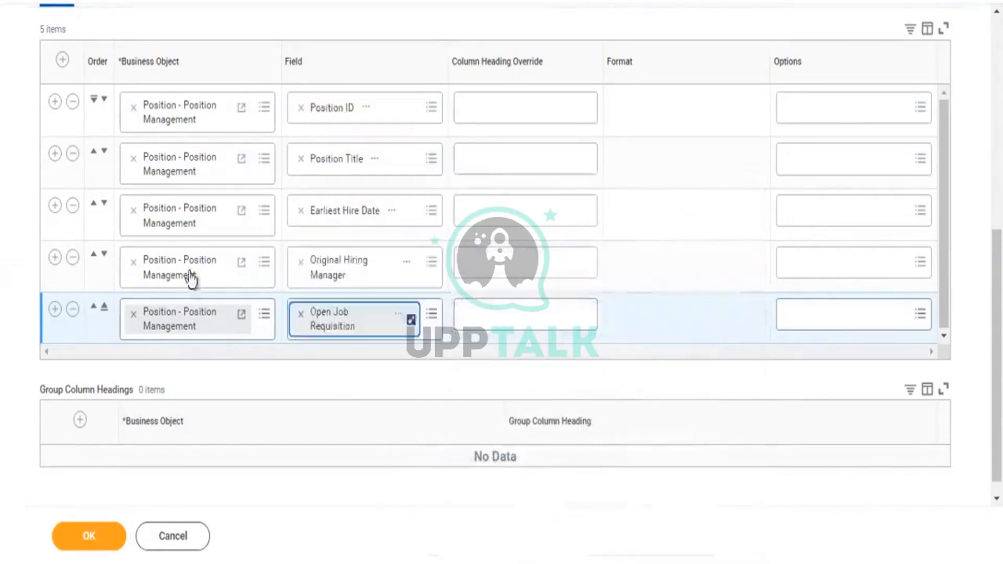
# Add a sixth report column and set its field to Candidates
pyautogui.click(54, 310)
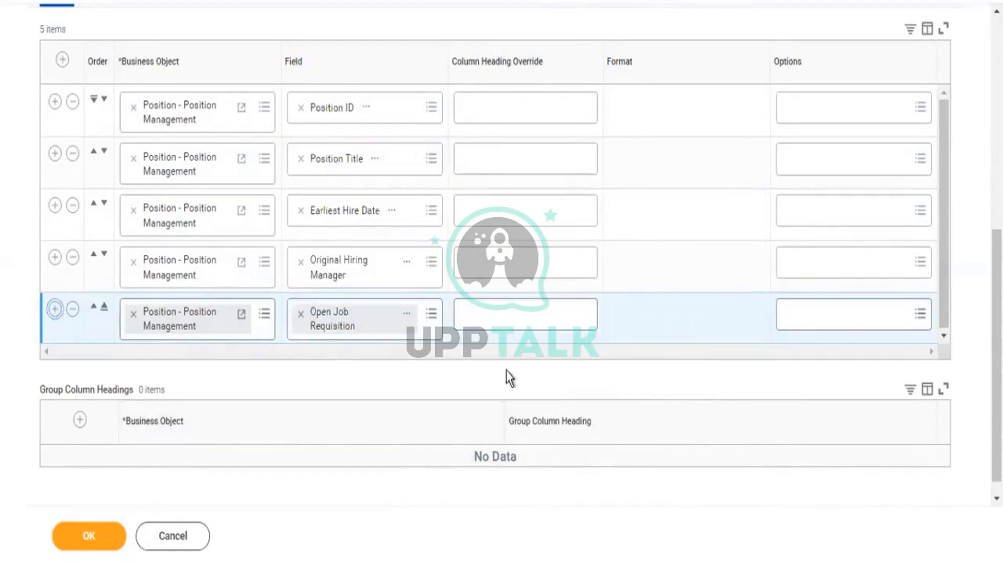
pyautogui.click(944, 321)
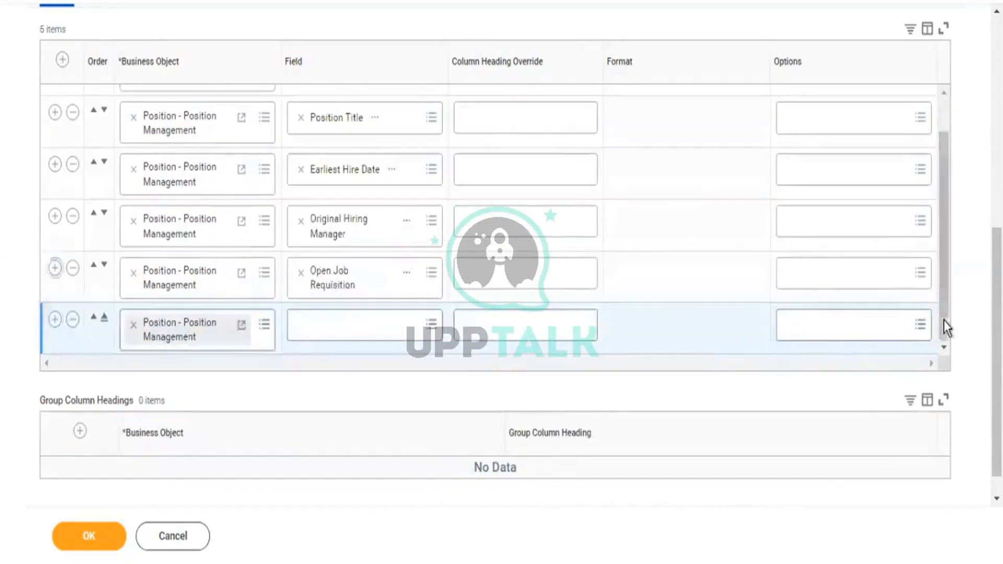
pyautogui.click(353, 334)
pyautogui.write('ca')
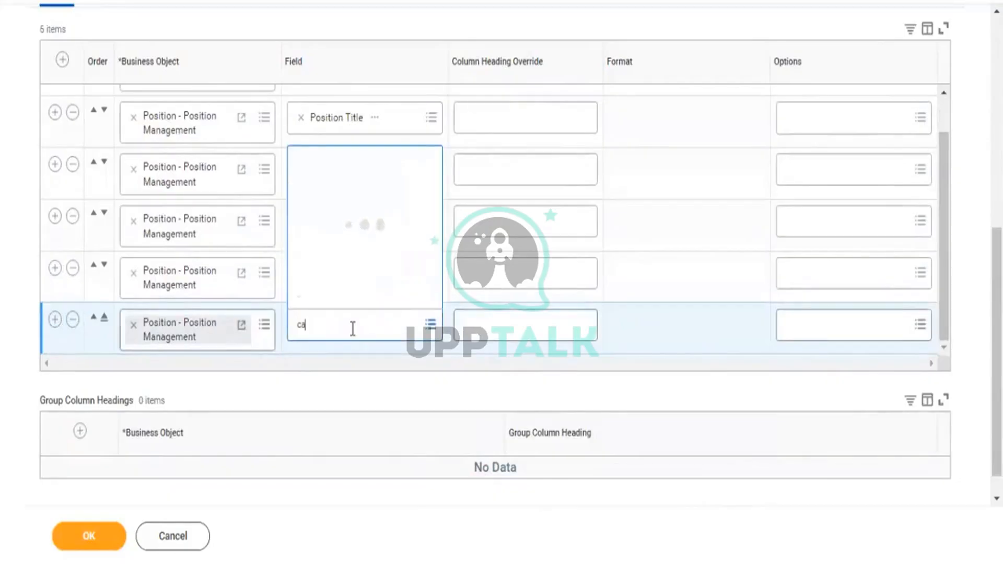
pyautogui.write('nd')
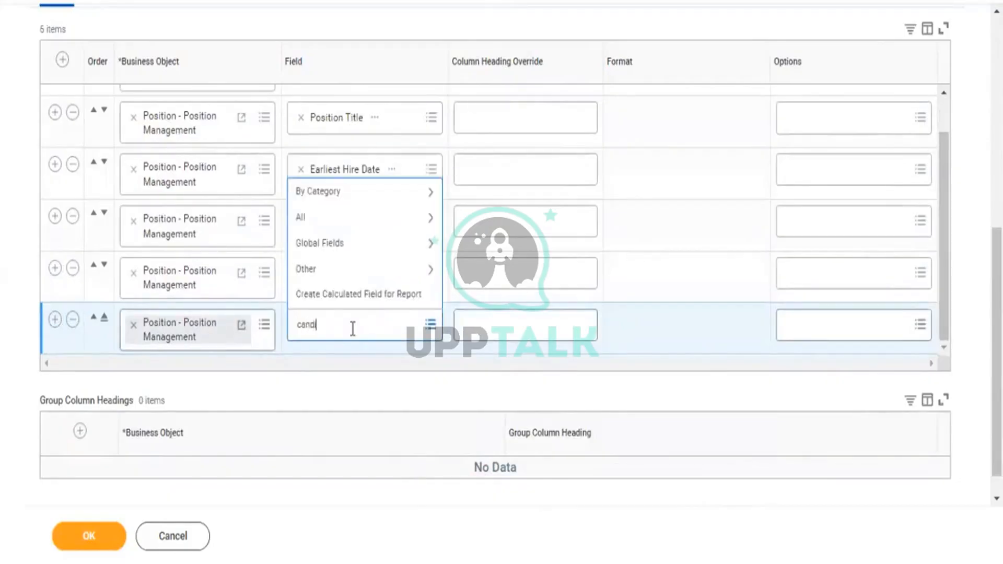
pyautogui.write('idate')
pyautogui.press('Return')
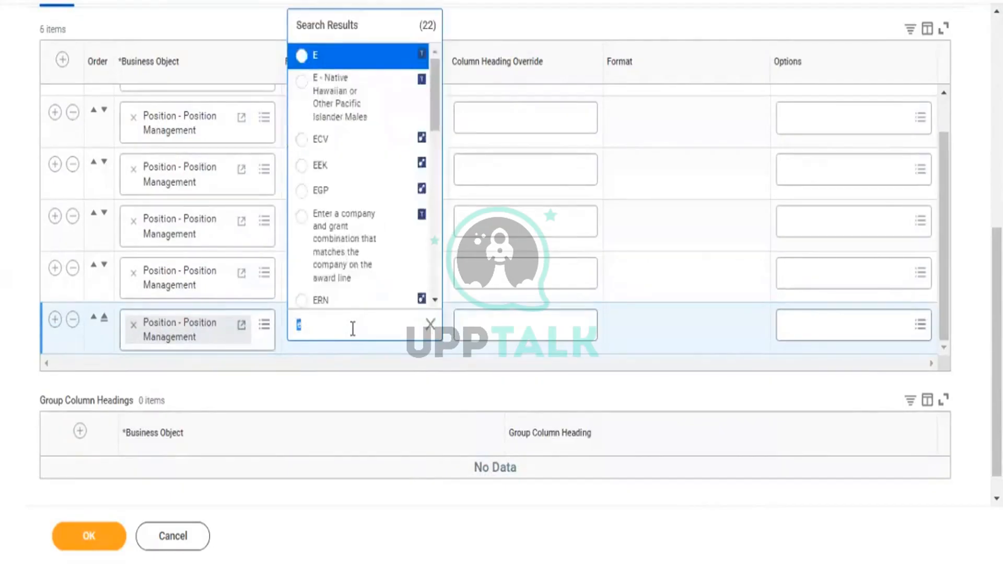
pyautogui.write('candidate')
pyautogui.press('Return')
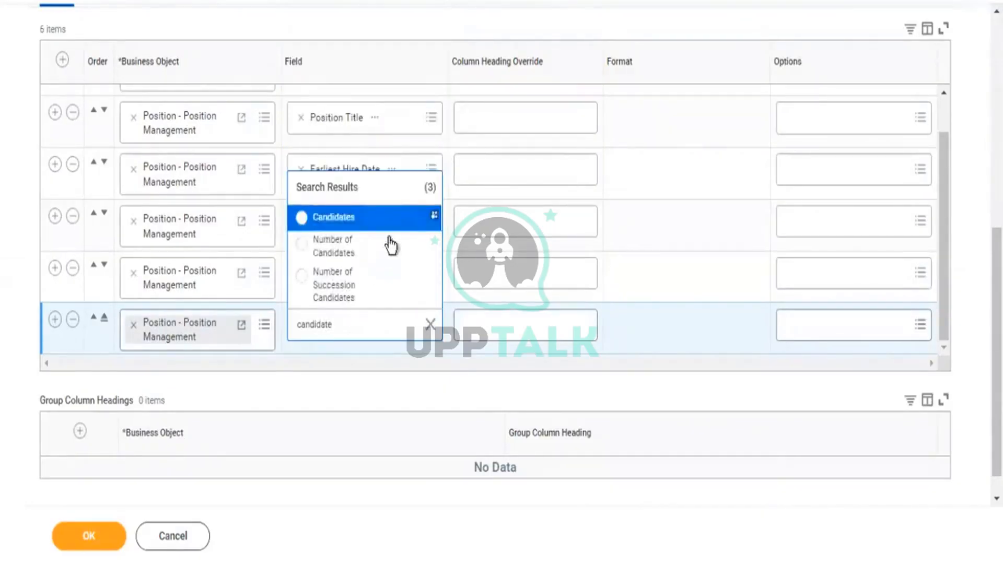
pyautogui.click(386, 226)
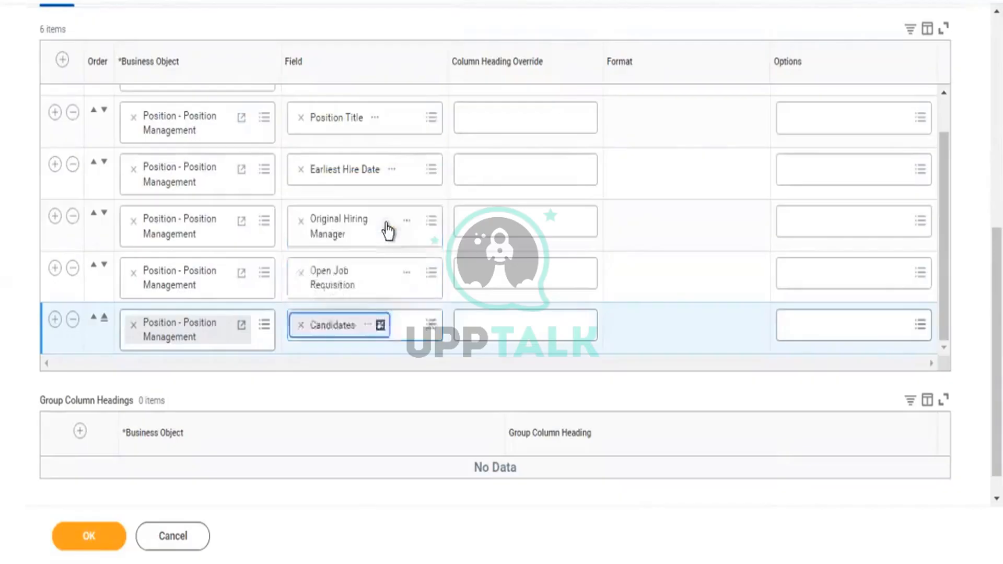
# Add a seventh report column with the Staffing Status field
pyautogui.click(55, 319)
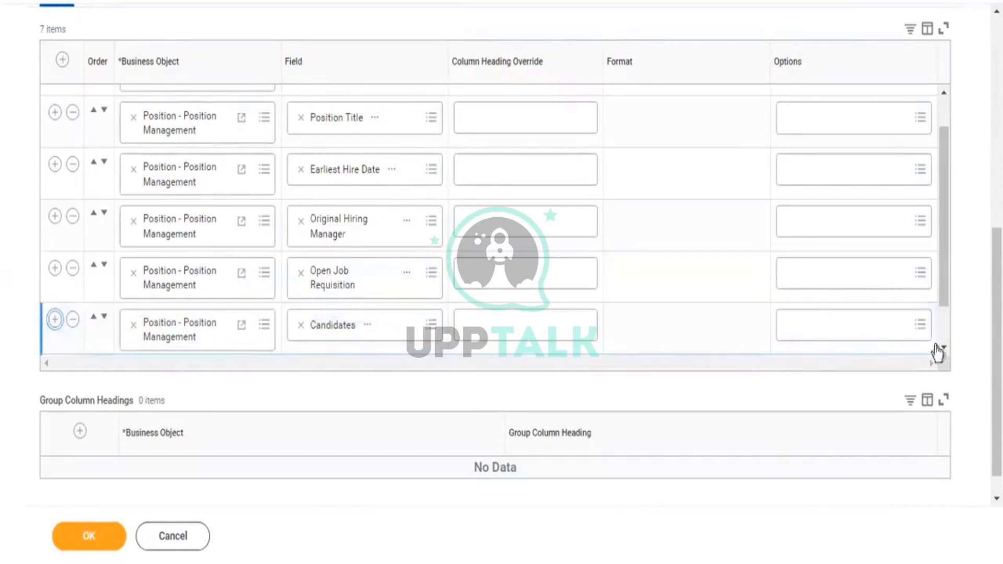
pyautogui.scroll(-1, 942, 335)
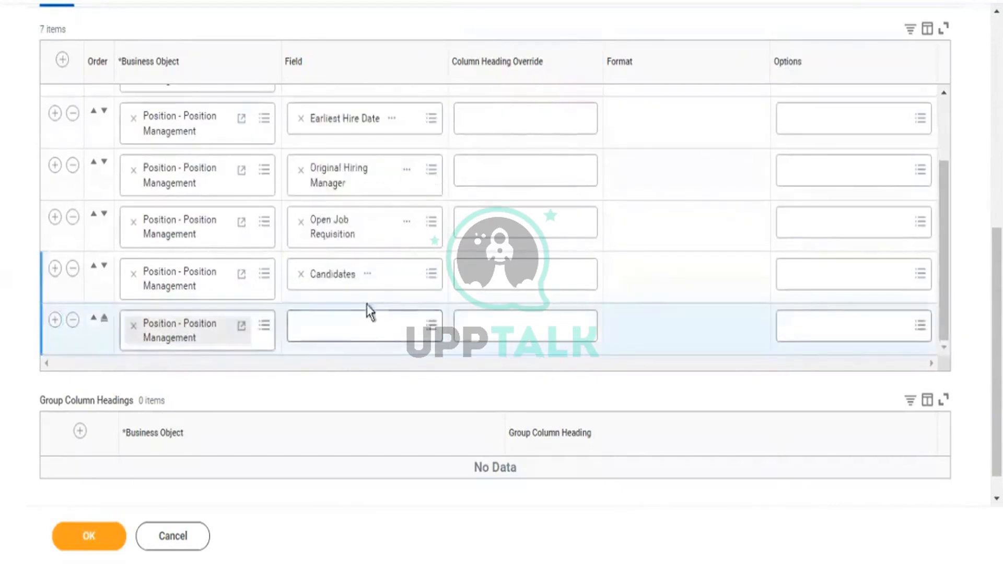
pyautogui.click(352, 322)
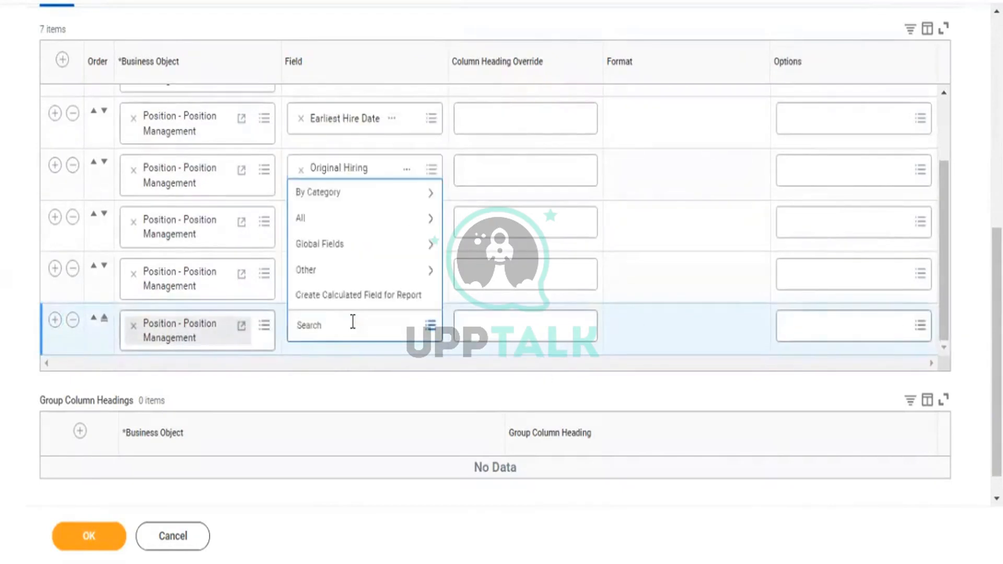
pyautogui.write('staffing status')
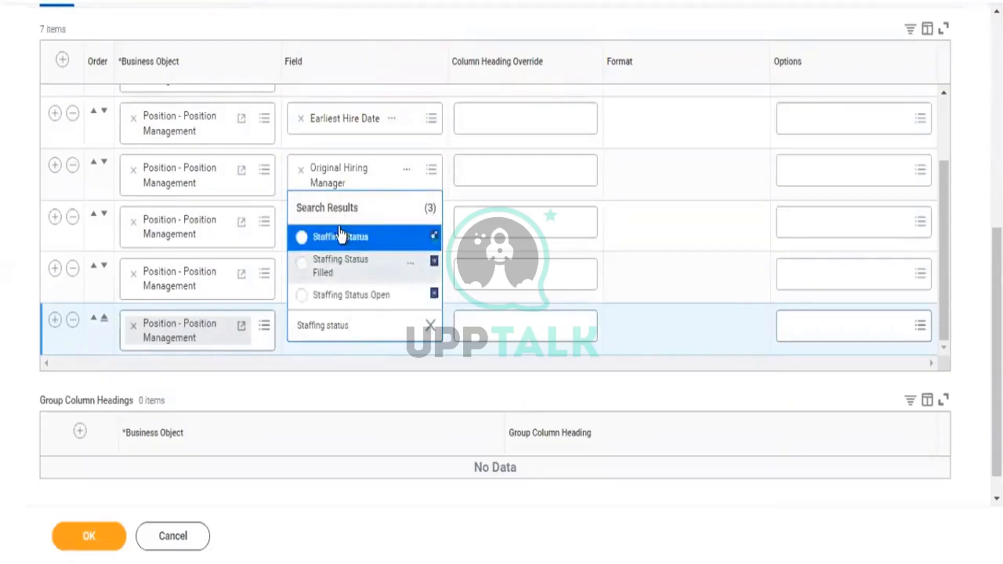
pyautogui.click(337, 238)
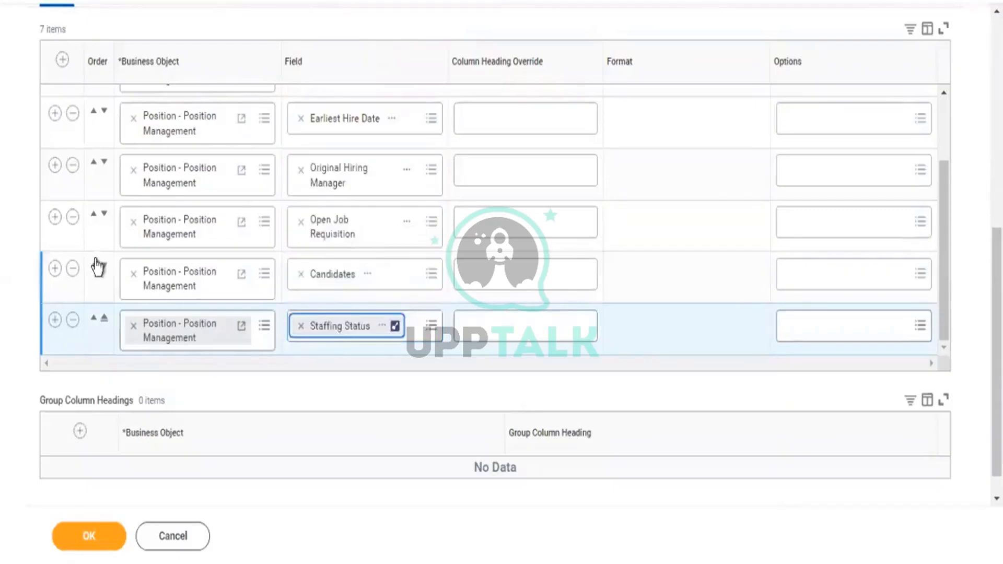
# Add an eighth report column and set its field to Position - Filled from a "position" search
pyautogui.click(54, 320)
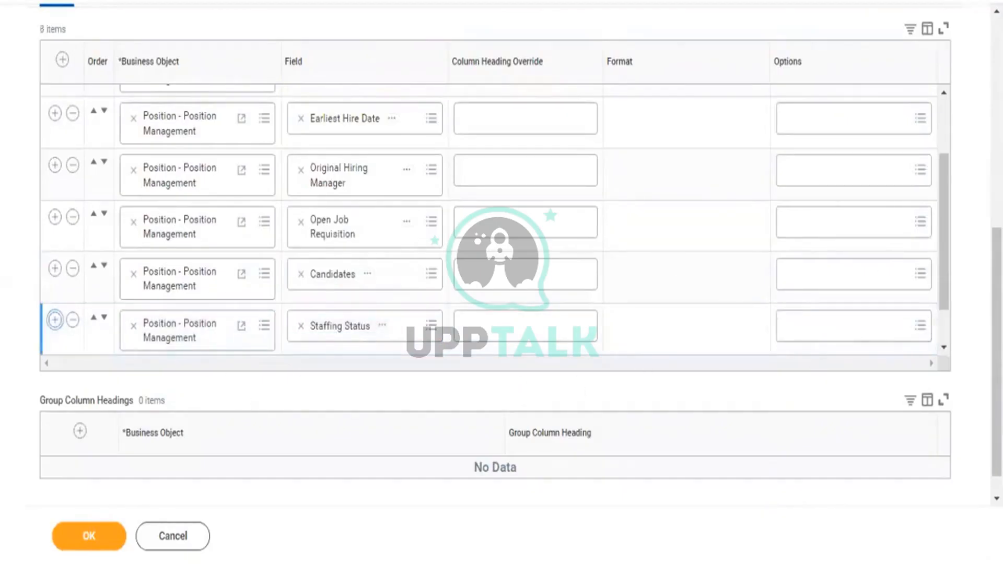
pyautogui.scroll(-1, 943, 328)
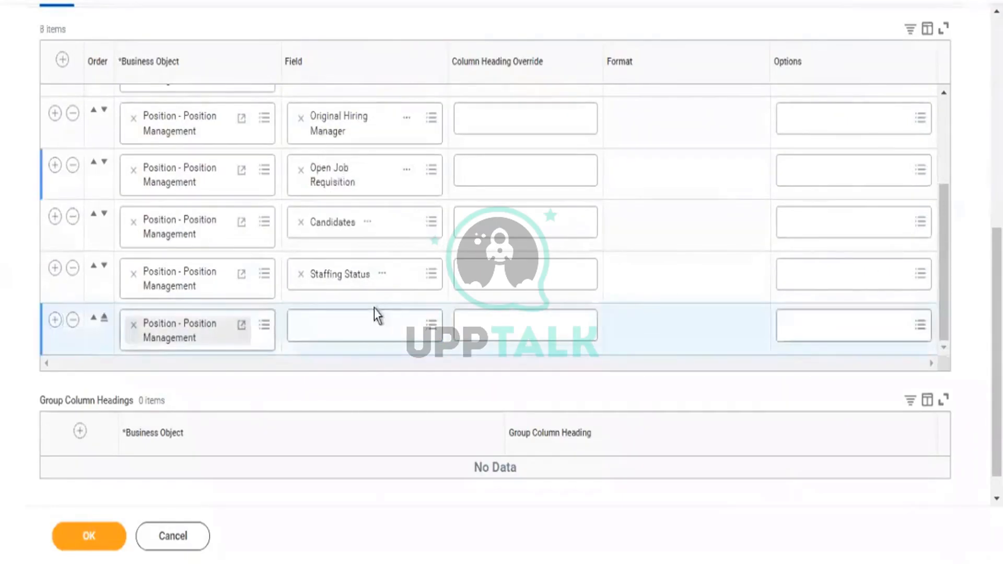
pyautogui.click(361, 322)
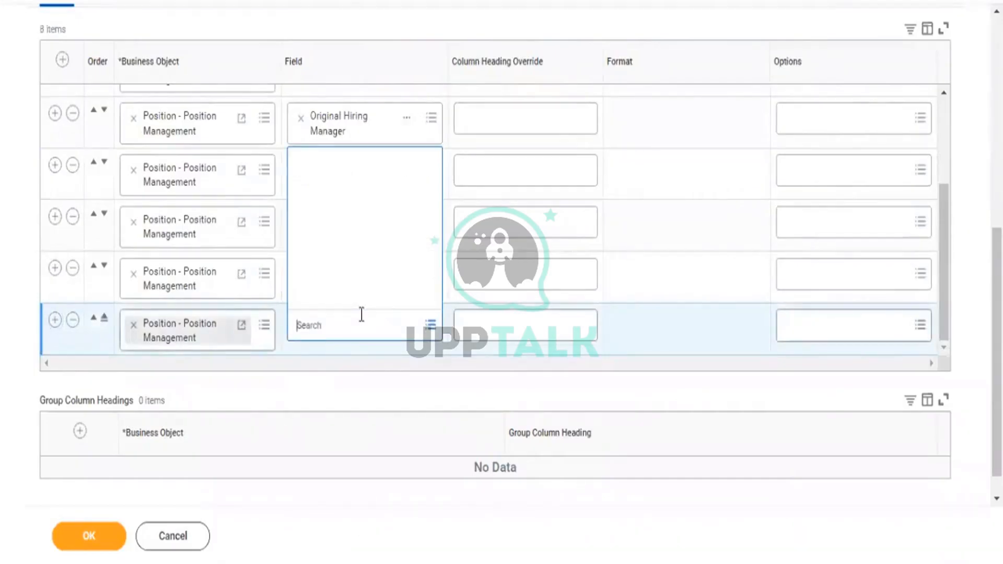
pyautogui.write('position')
pyautogui.press('Return')
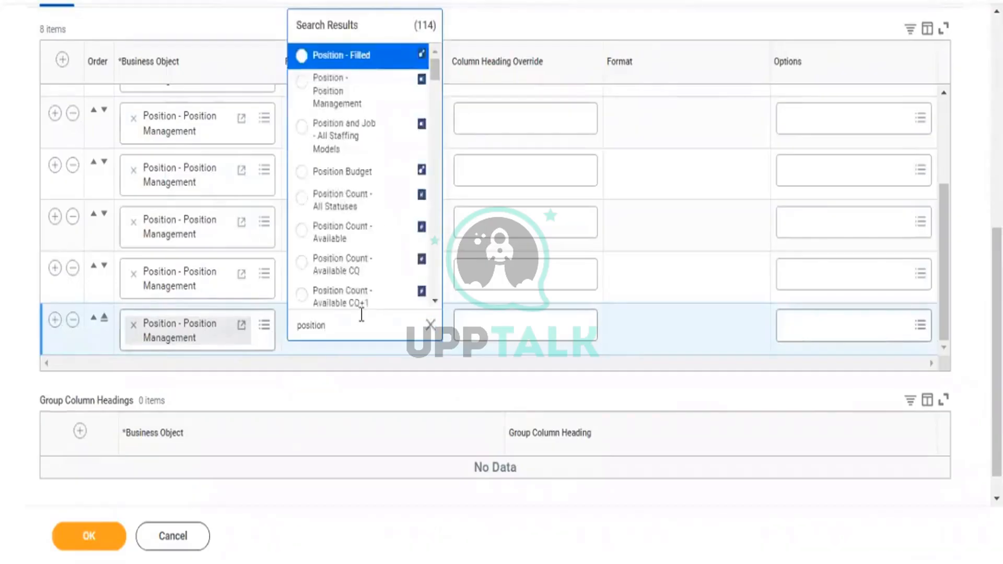
pyautogui.press('Return')
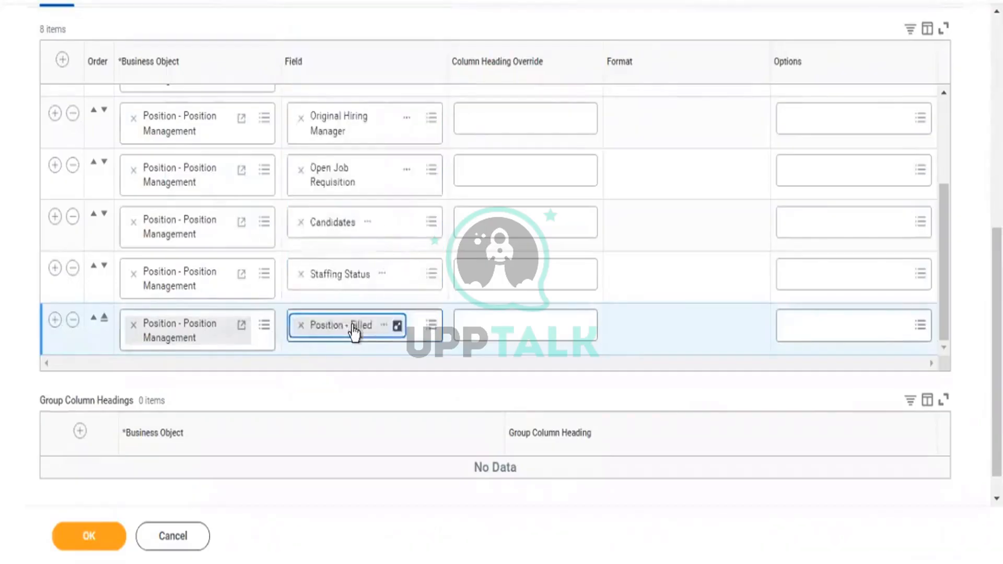
# Clear the eighth report column's Position - Filled field and search for "position location" as its replacement
pyautogui.click(302, 326)
pyautogui.write('p')
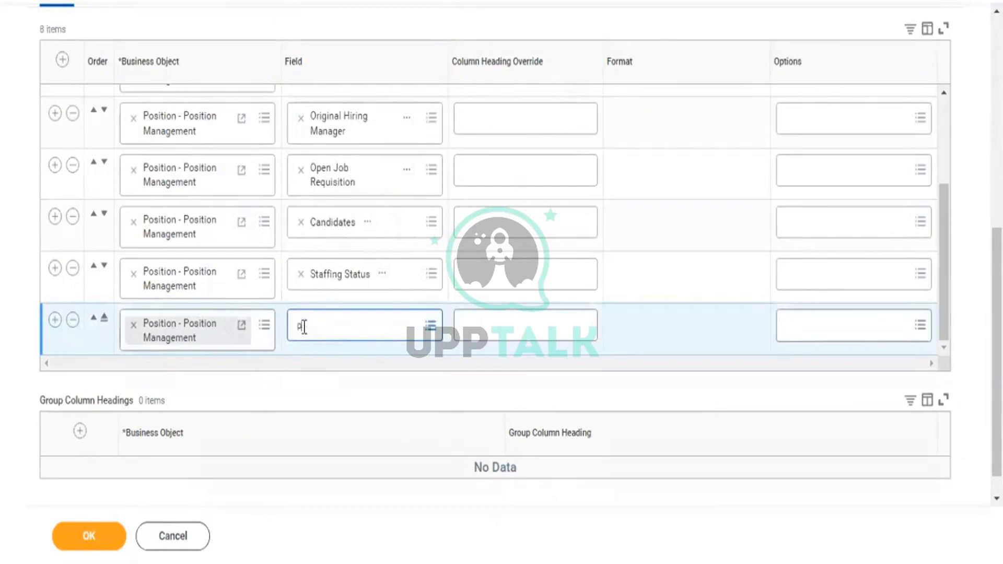
pyautogui.write('osition')
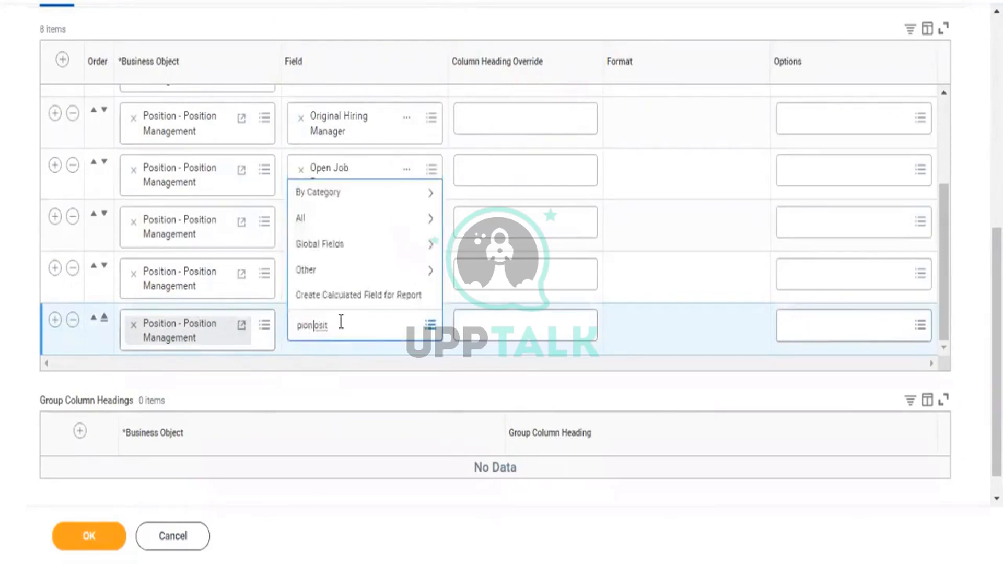
pyautogui.moveTo(329, 325); pyautogui.dragTo(233, 328)
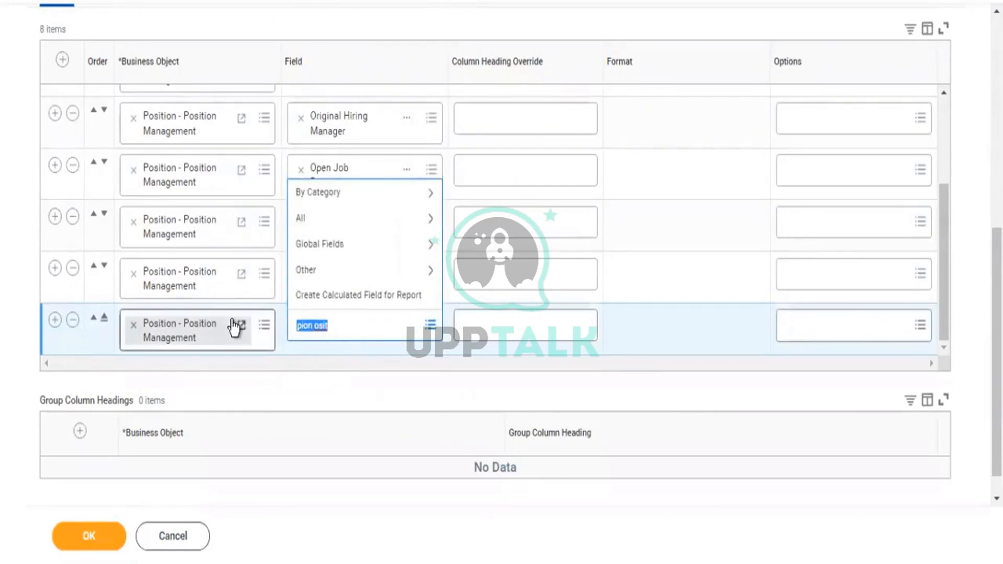
pyautogui.write('posit')
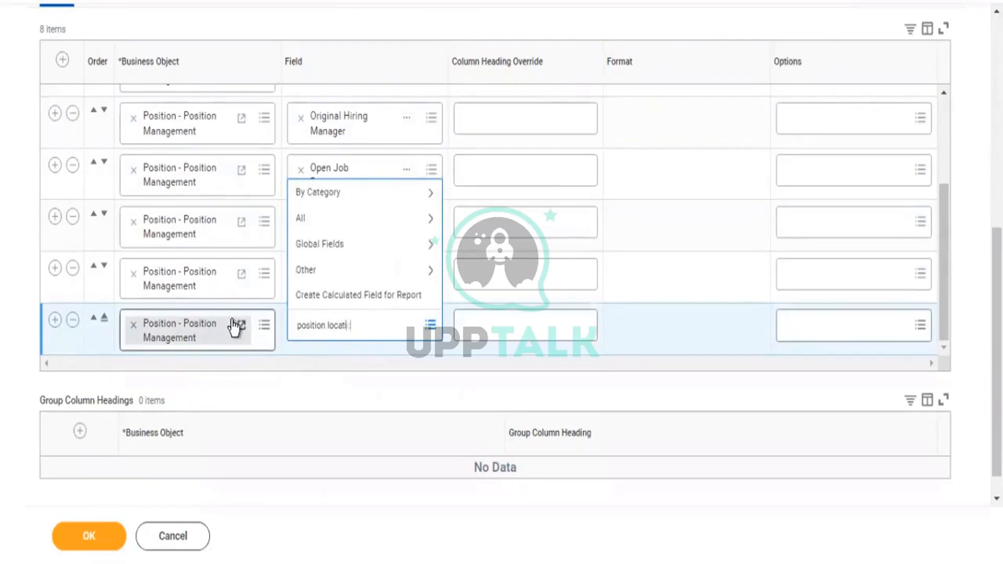
pyautogui.press('Return')
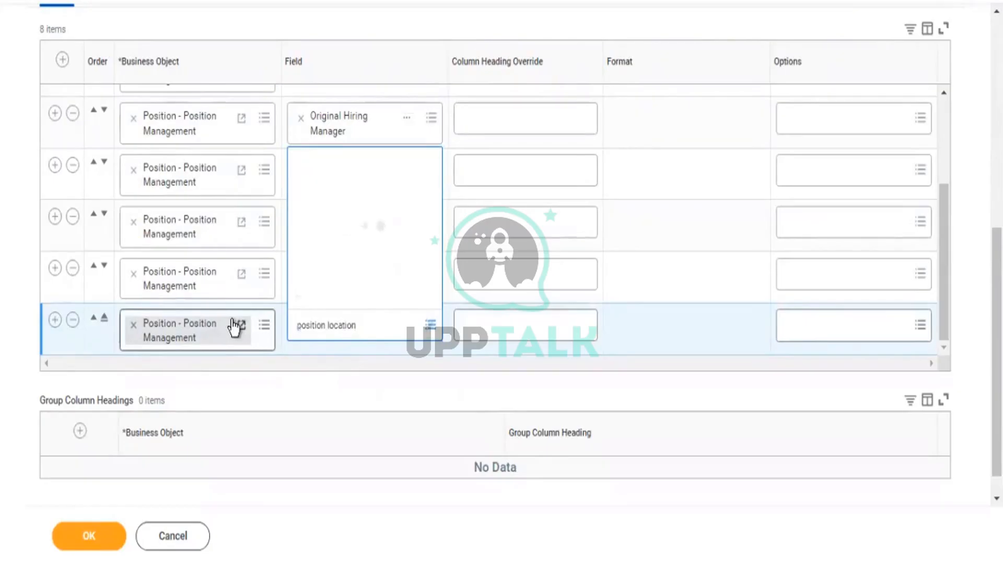
# Search the available fields for "location" and set the eighth report column's field to Location
pyautogui.click(358, 326)
pyautogui.moveTo(358, 326); pyautogui.dragTo(261, 325)
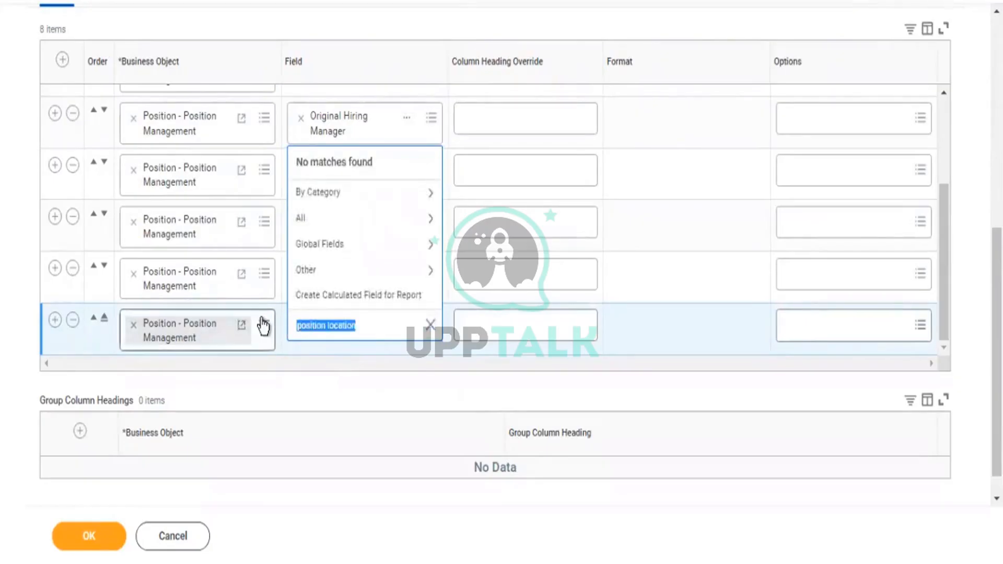
pyautogui.write('loc')
pyautogui.click(263, 325)
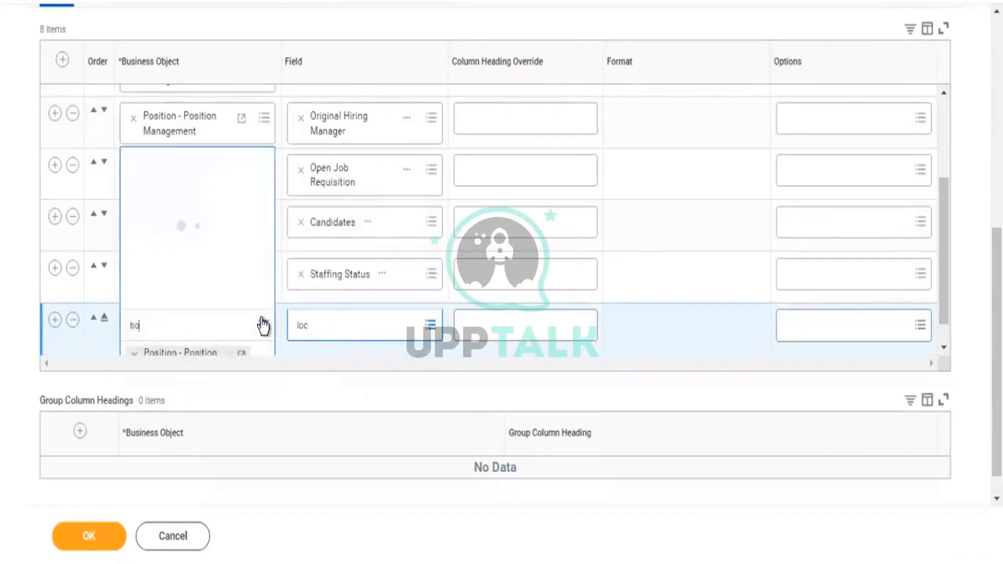
pyautogui.click(333, 325)
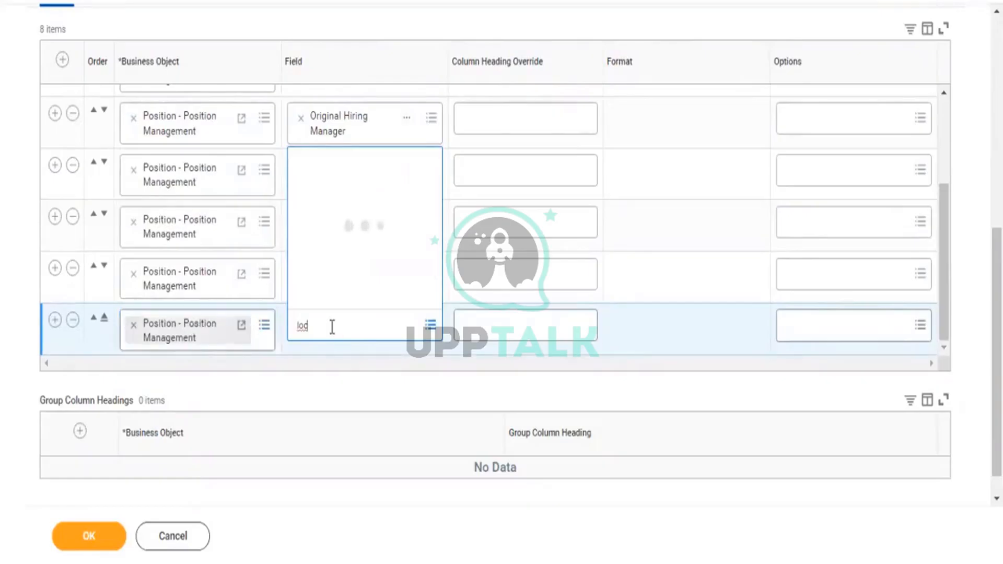
pyautogui.write('ation')
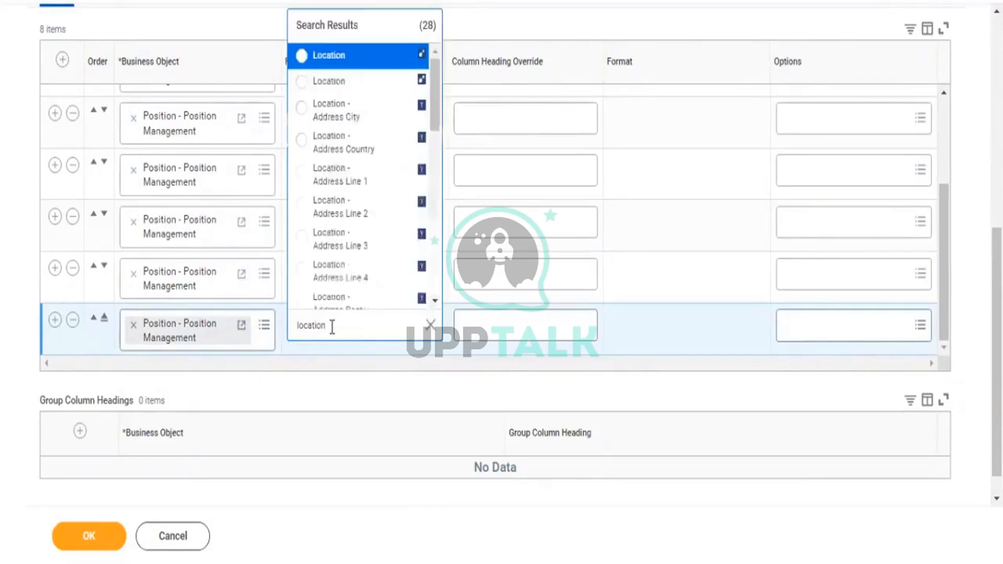
pyautogui.click(367, 66)
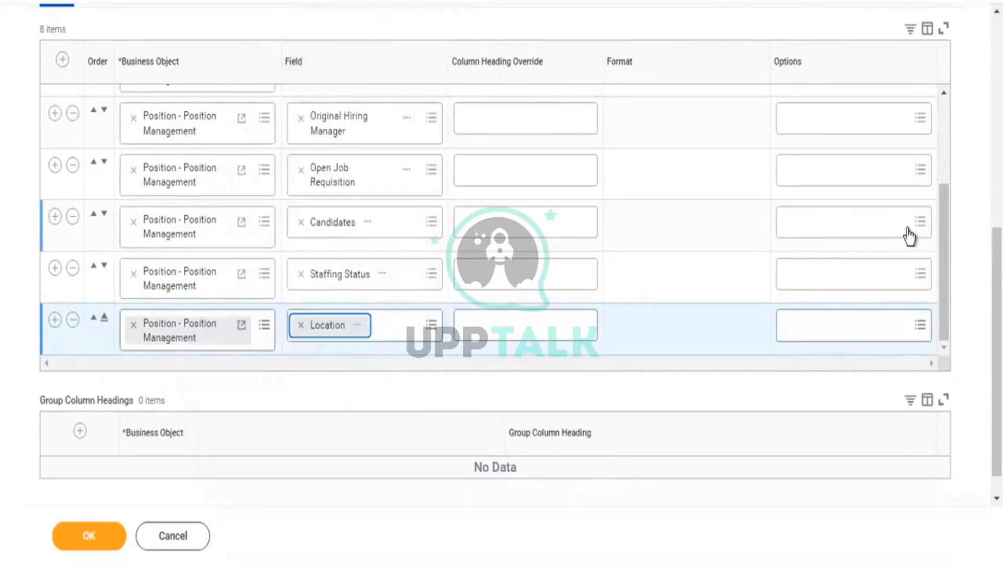
# Add a ninth report column and set its field to Effective Date for Position from an "effective date" search
pyautogui.moveTo(944, 291); pyautogui.dragTo(932, 201)
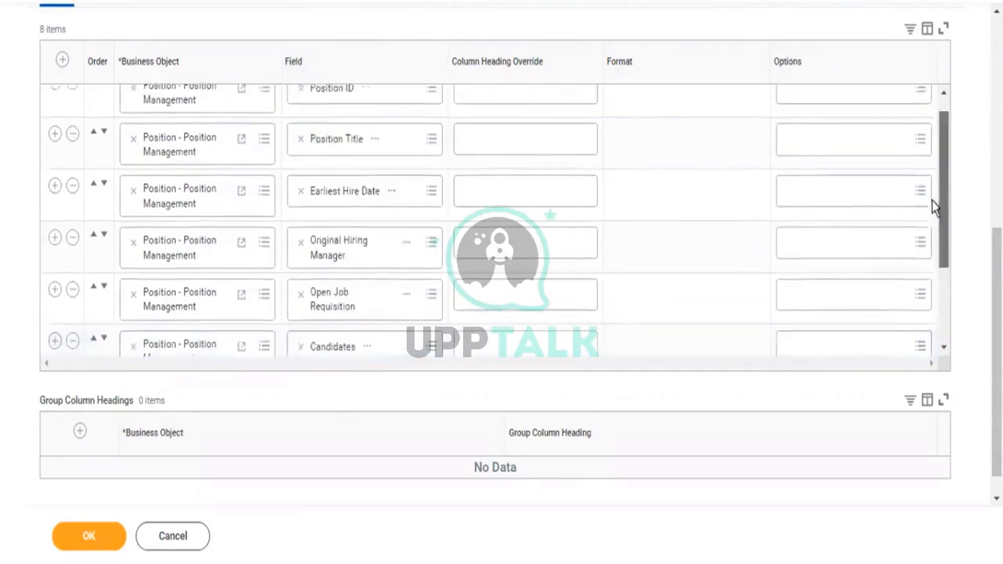
pyautogui.scroll(-3, 932, 199)
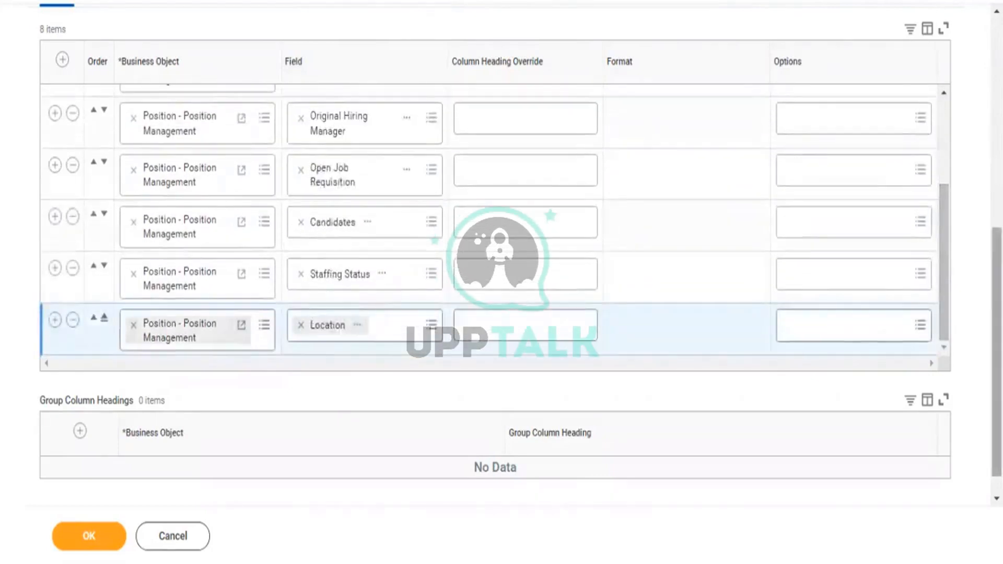
pyautogui.scroll(-1, 932, 199)
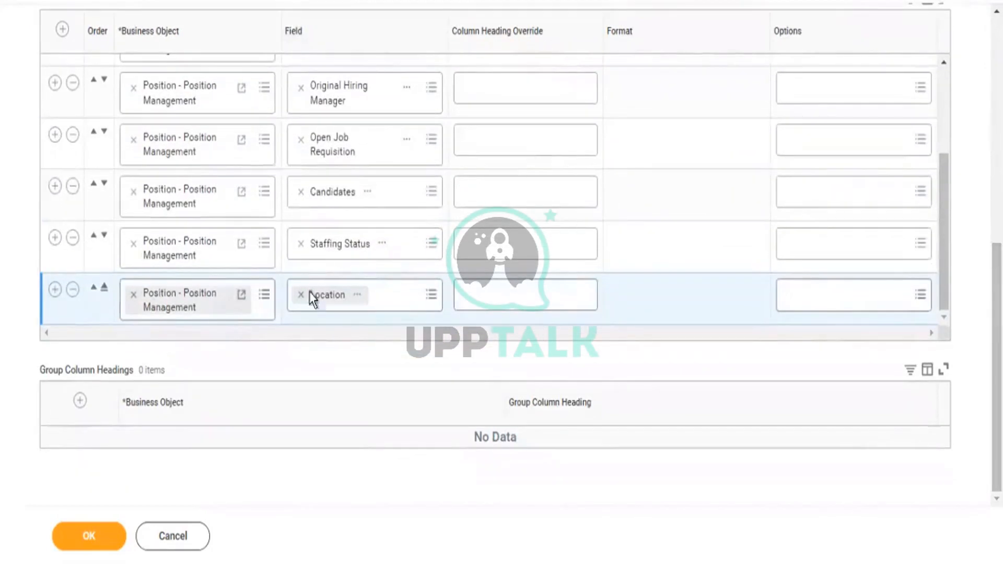
pyautogui.click(54, 289)
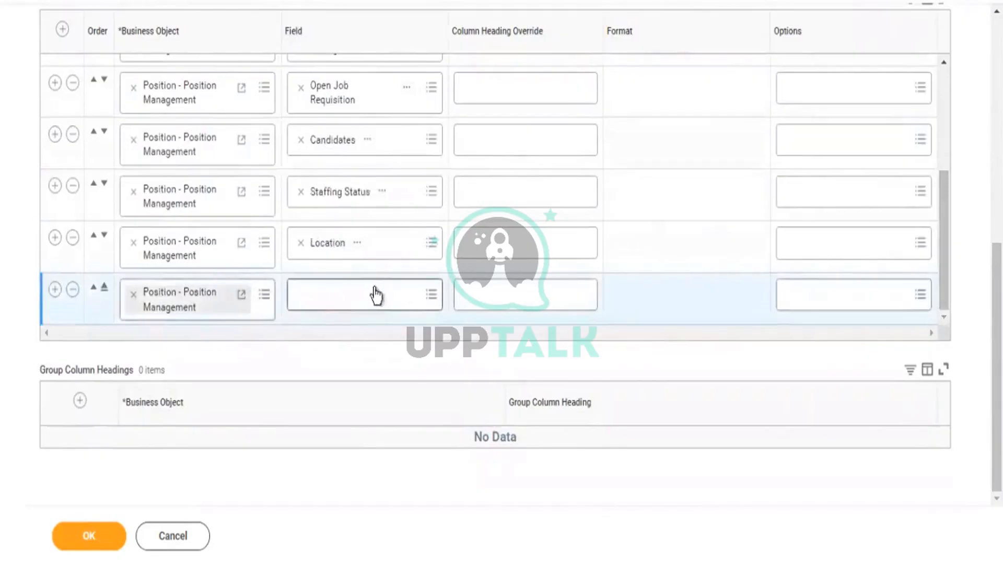
pyautogui.click(376, 295)
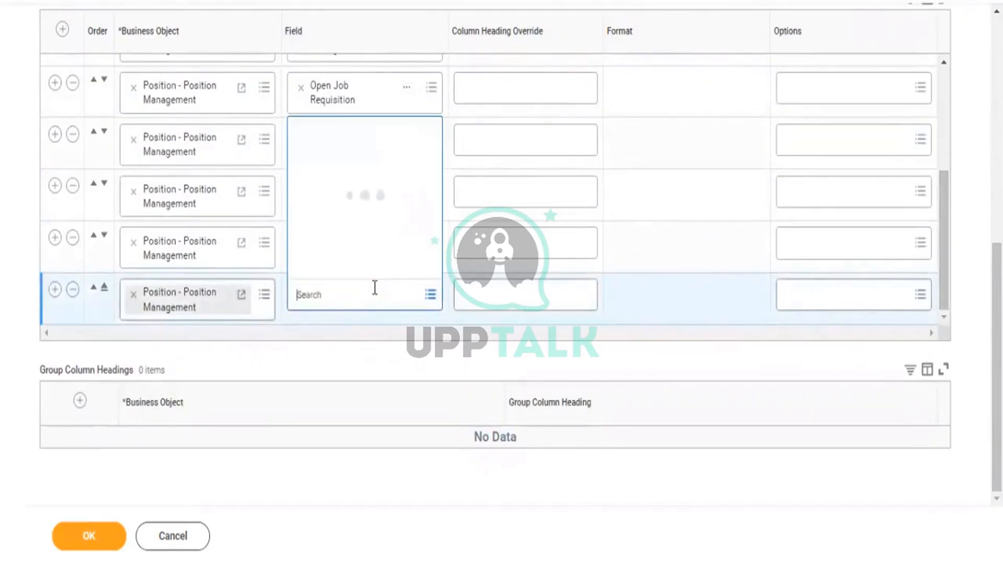
pyautogui.write('effect')
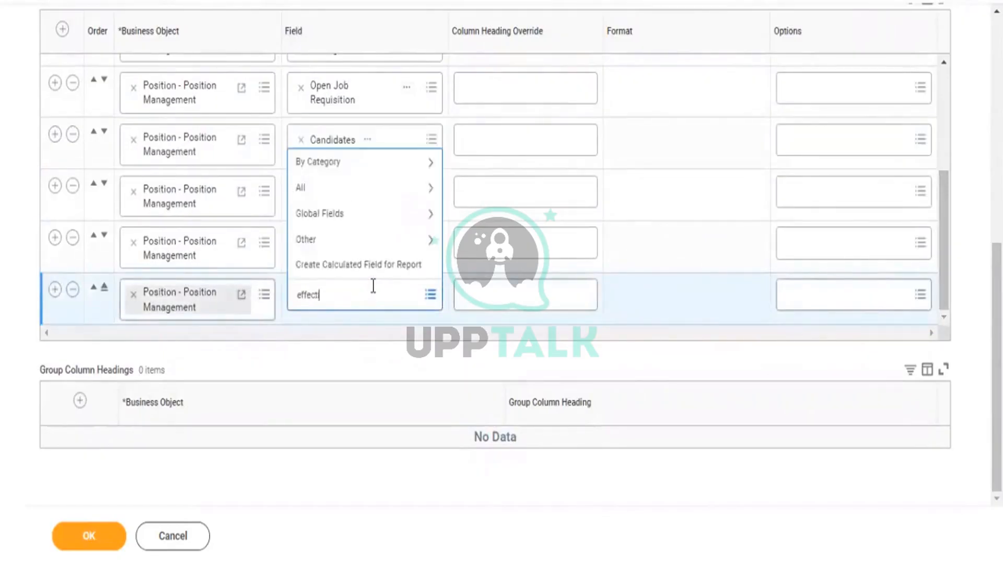
pyautogui.write('ive date')
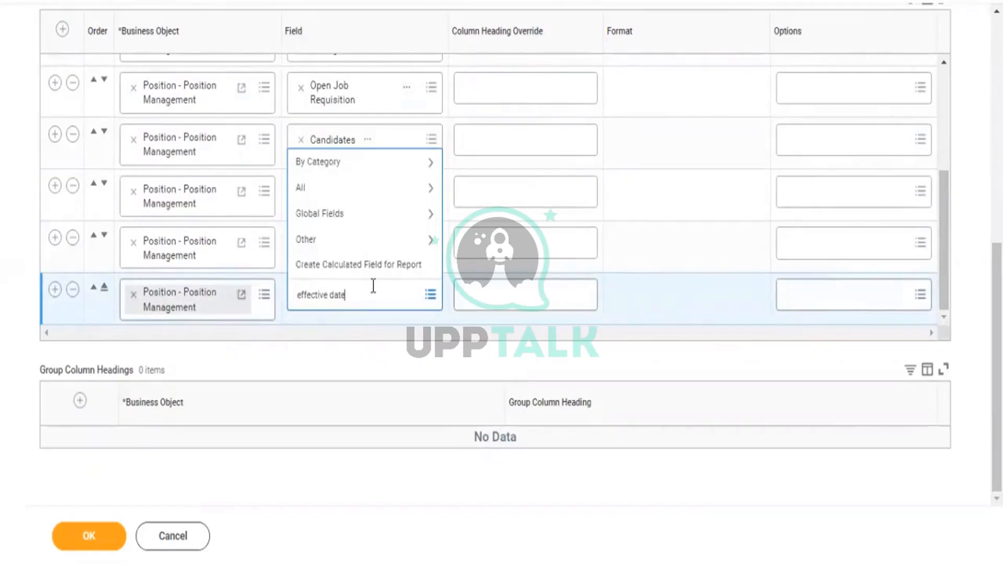
pyautogui.press('Return')
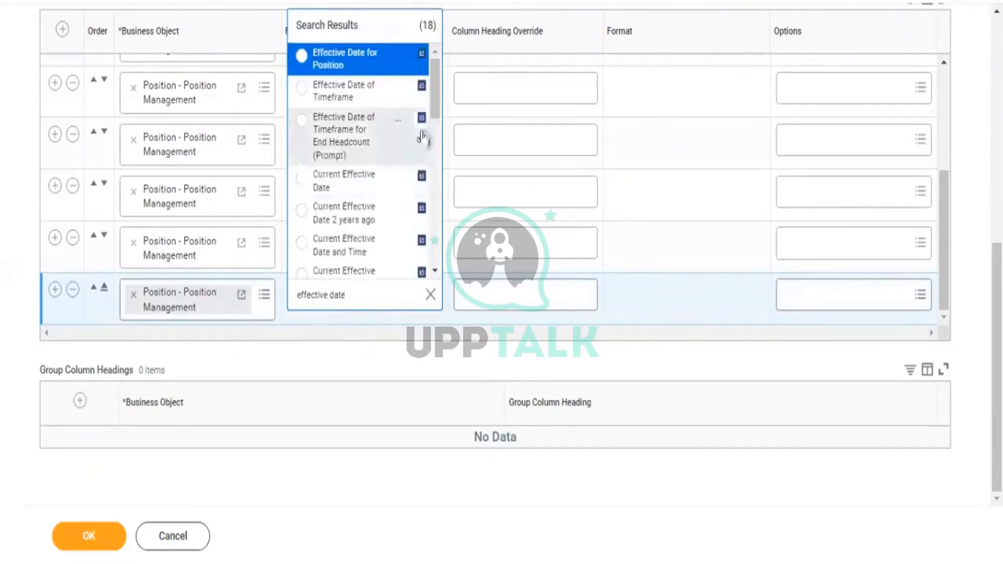
pyautogui.click(355, 68)
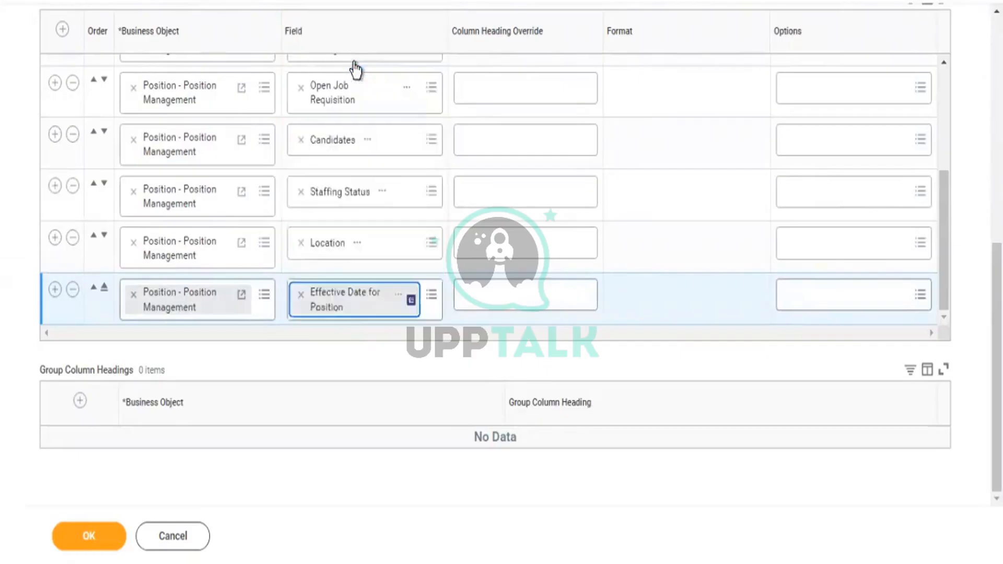
pyautogui.click(54, 291)
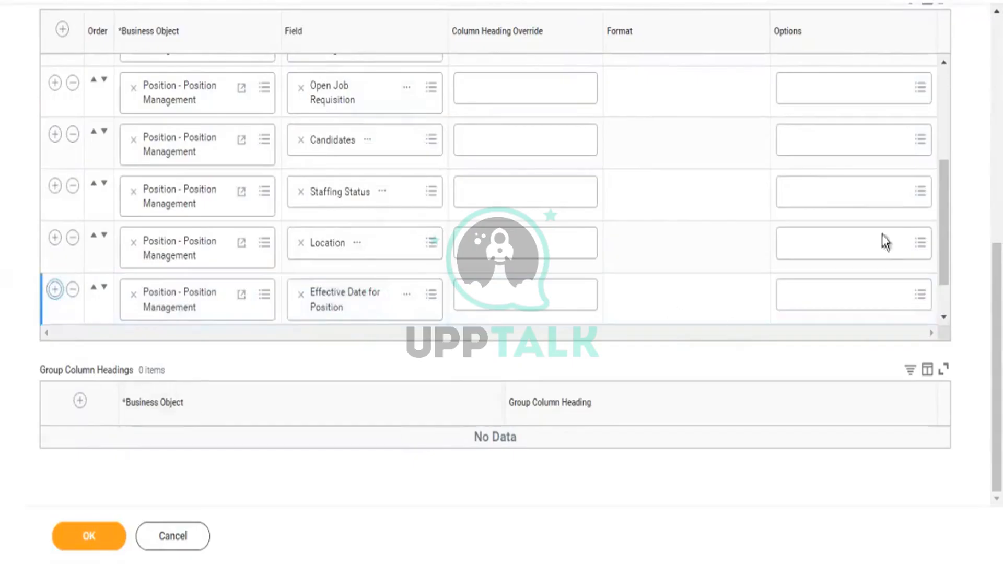
pyautogui.moveTo(942, 209); pyautogui.dragTo(945, 287)
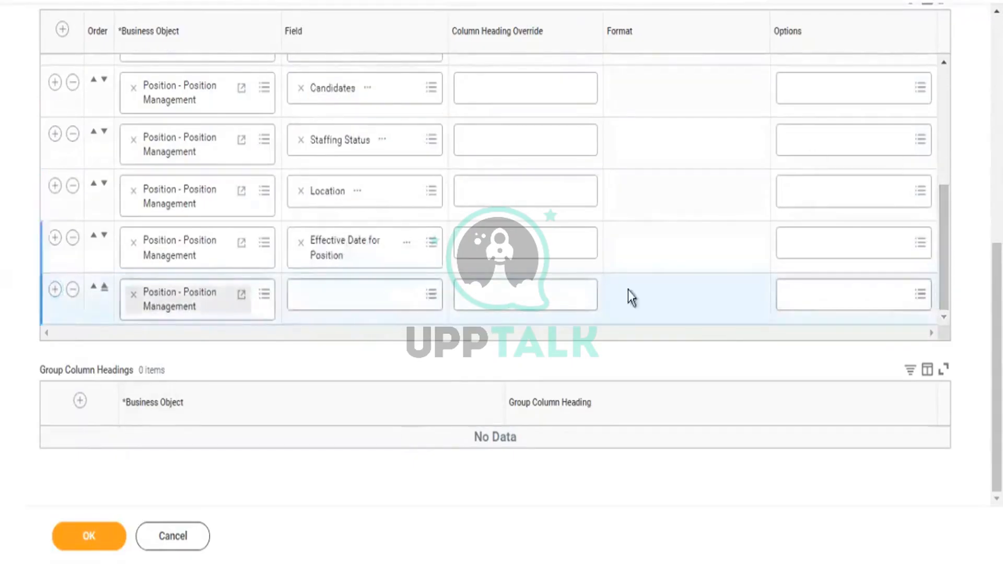
pyautogui.click(73, 291)
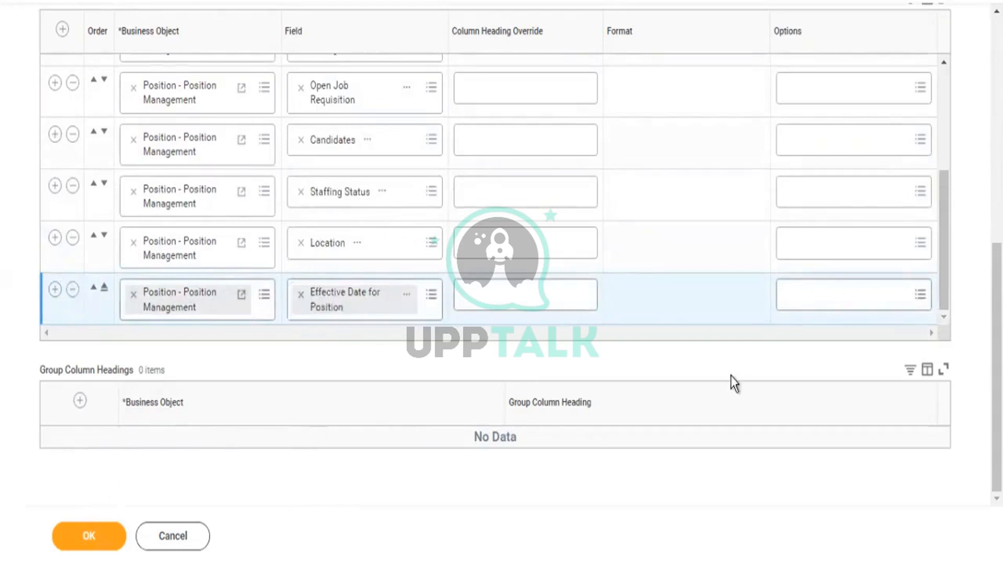
# Remove the Staffing Status condition from the report's instance filter
pyautogui.scroll(5, 651, 271)
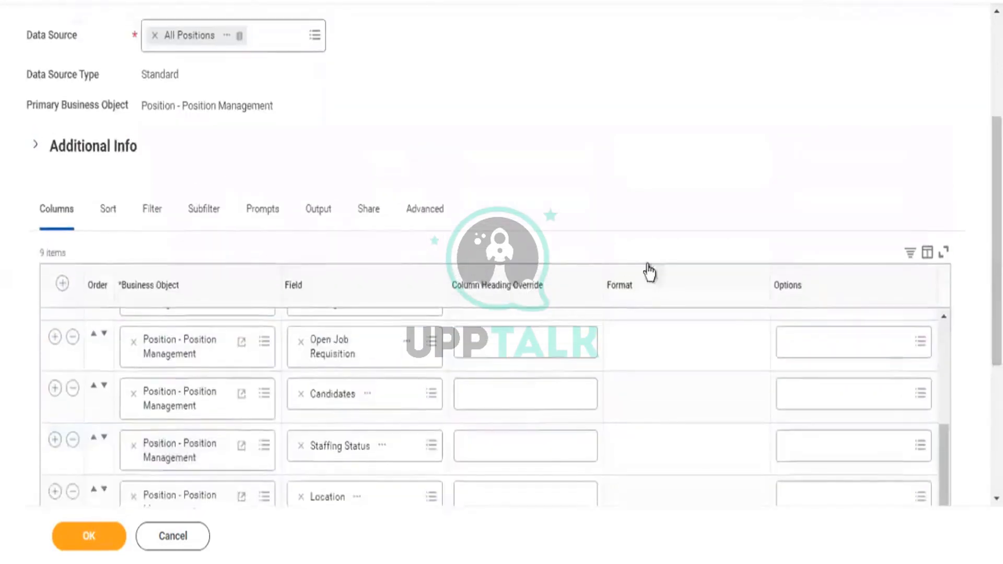
pyautogui.click(152, 212)
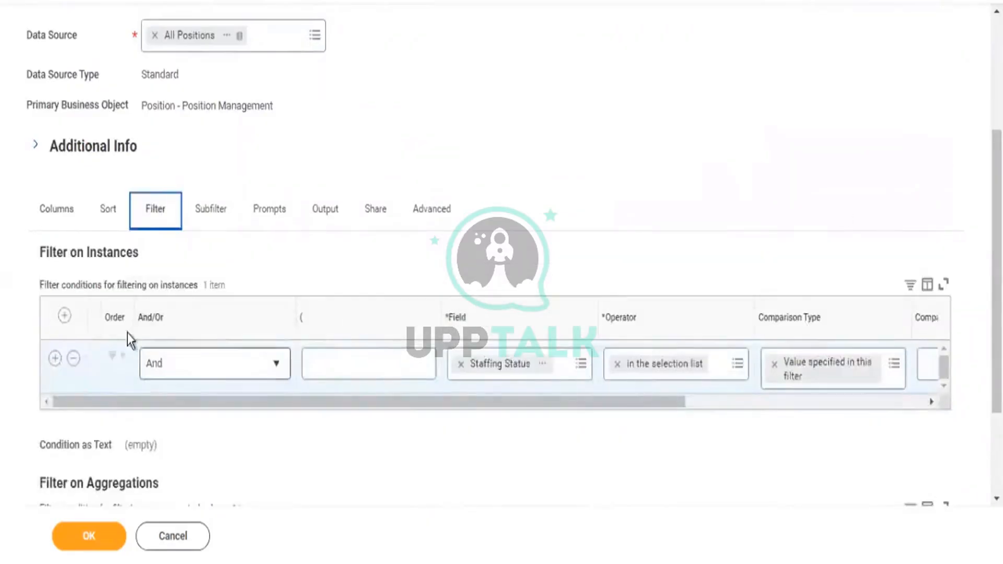
pyautogui.click(74, 359)
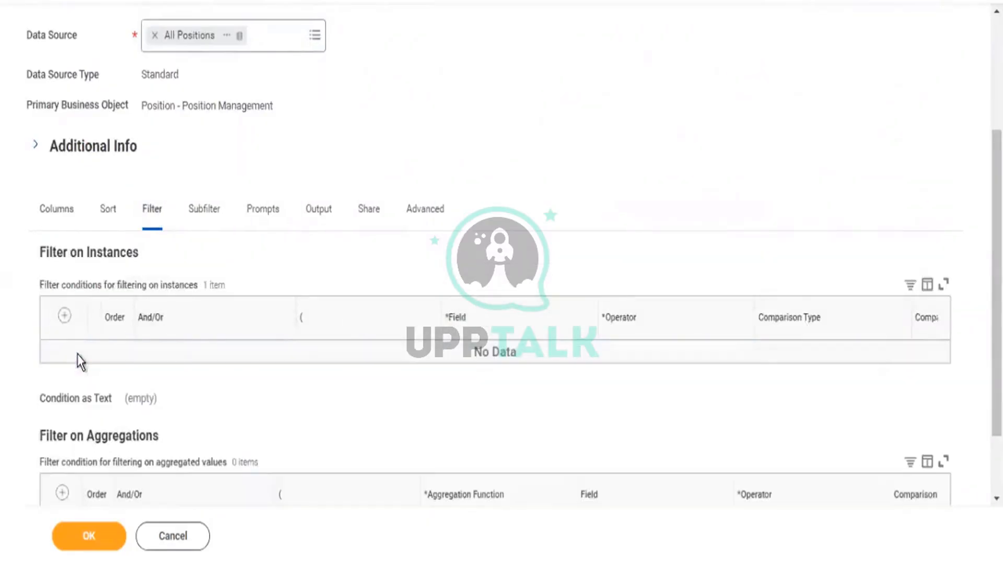
# Save the report definition and run the report
pyautogui.click(90, 549)
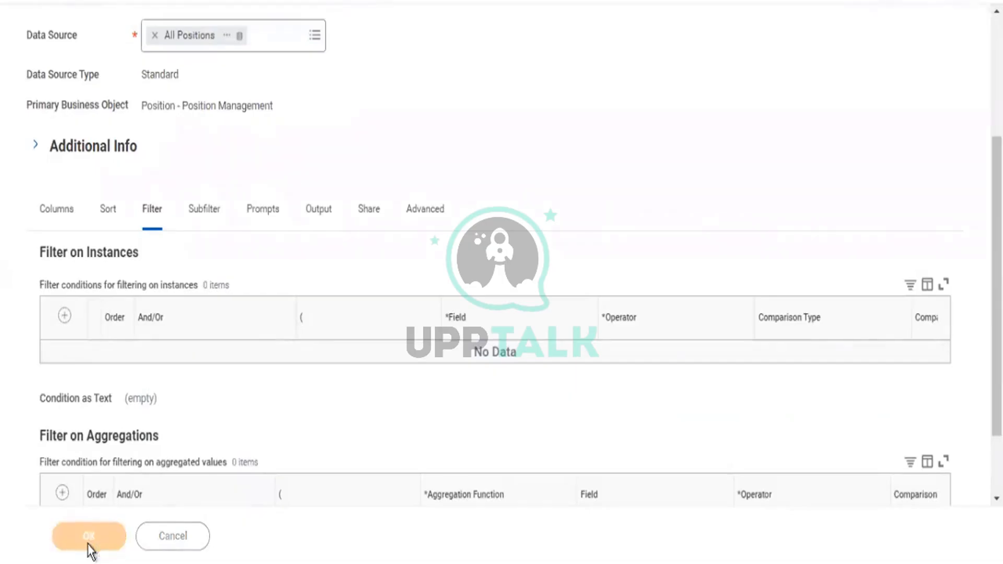
pyautogui.click(89, 549)
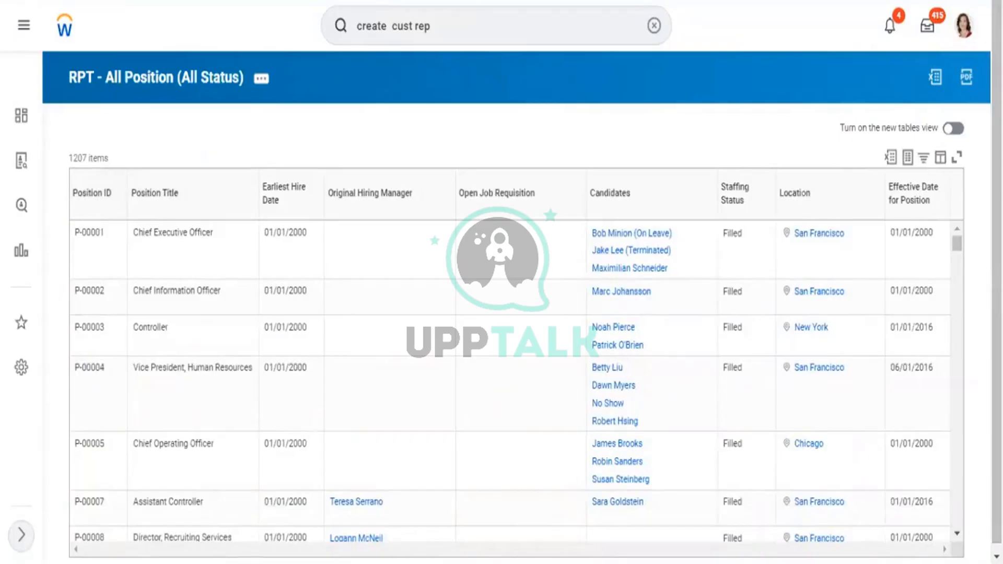
pyautogui.scroll(-1, 996, 301)
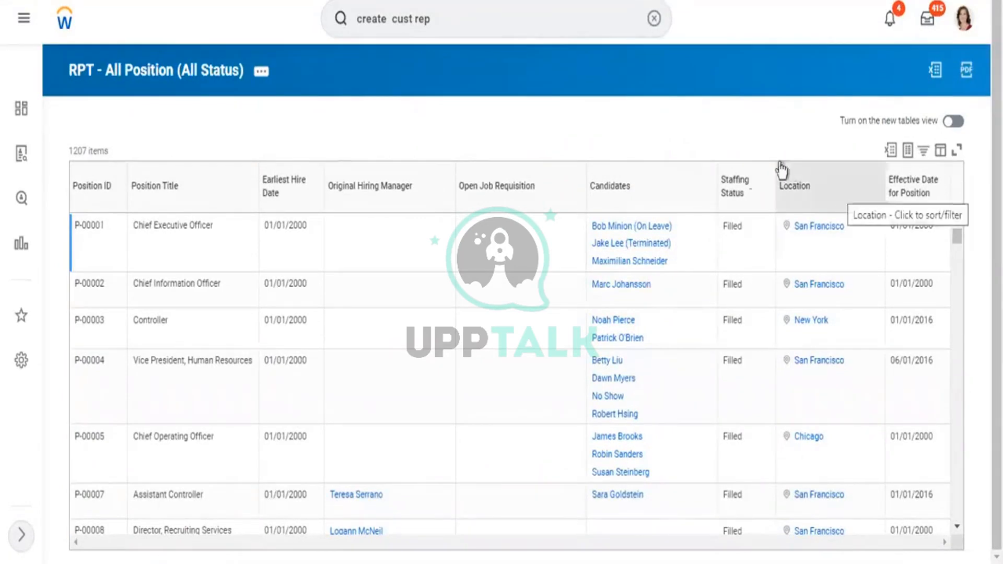
# Check which values the Staffing Status column can be filtered by, without applying a filter to the results
pyautogui.click(752, 180)
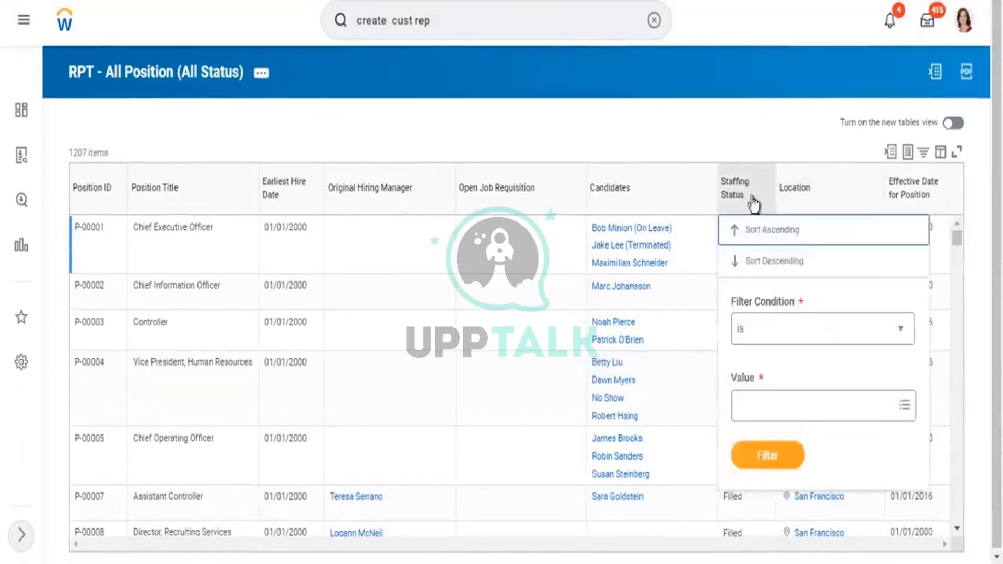
pyautogui.click(791, 415)
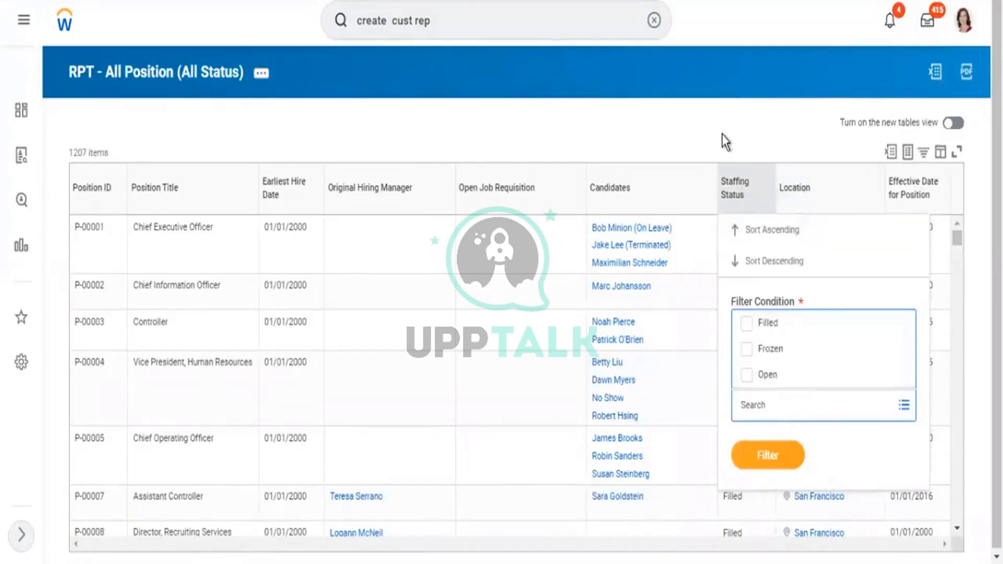
pyautogui.click(709, 89)
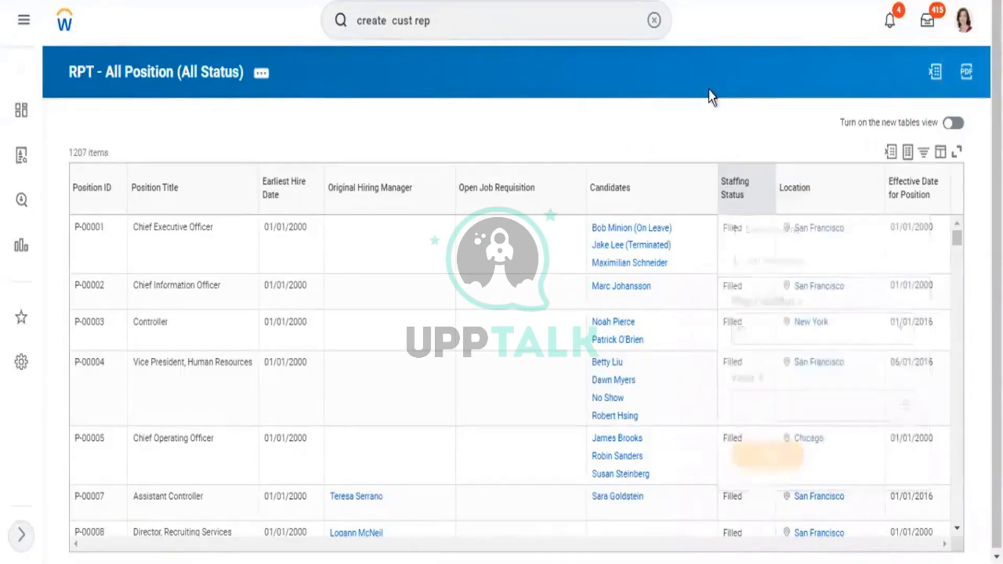
# Open the RPT - All Position (All Status) custom report for editing and go to its column definitions
pyautogui.click(266, 74)
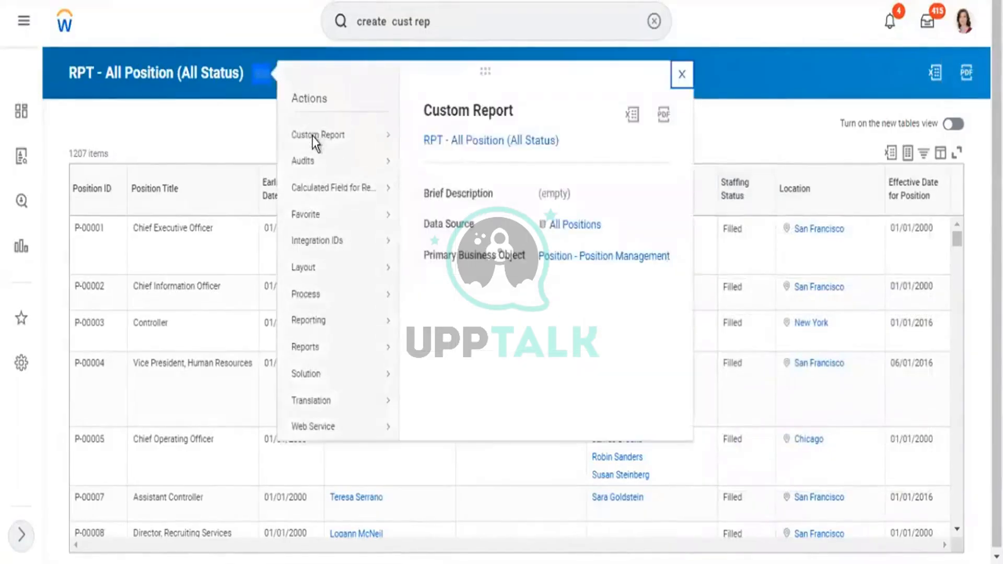
pyautogui.moveTo(314, 139)
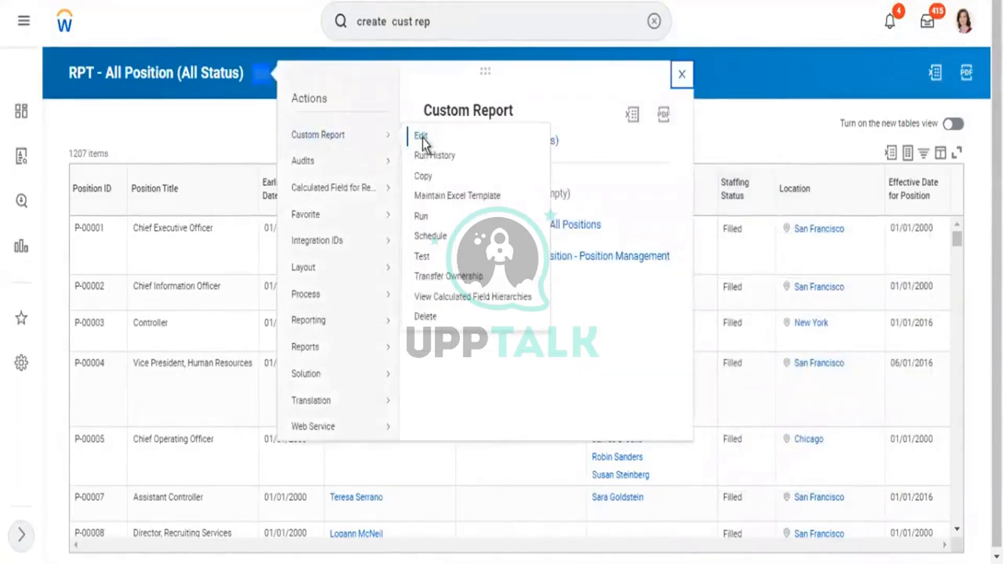
pyautogui.click(422, 139)
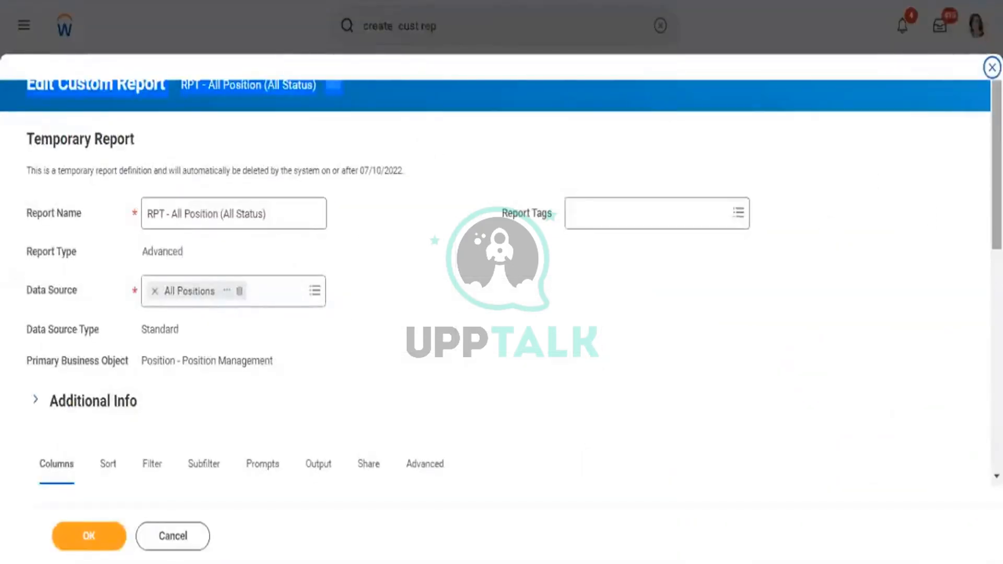
pyautogui.scroll(-6, 502, 282)
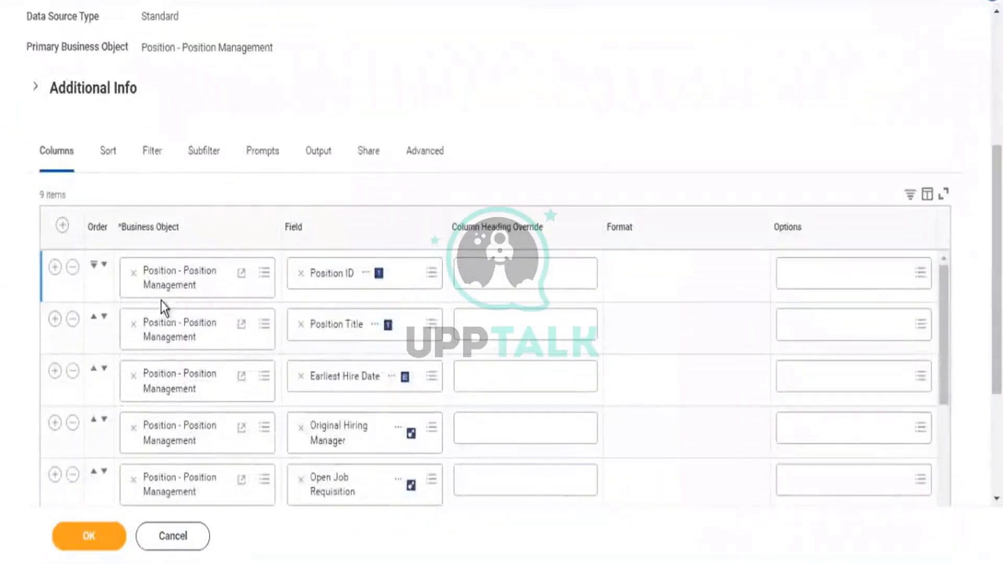
# Add a condition on the Staffing Status field to the report's instance filter
pyautogui.click(151, 157)
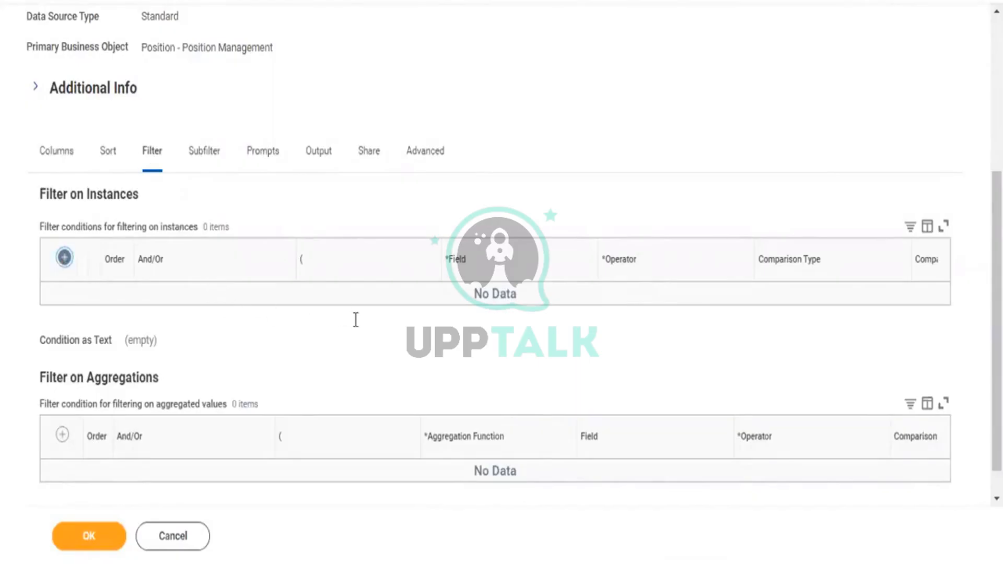
pyautogui.click(476, 307)
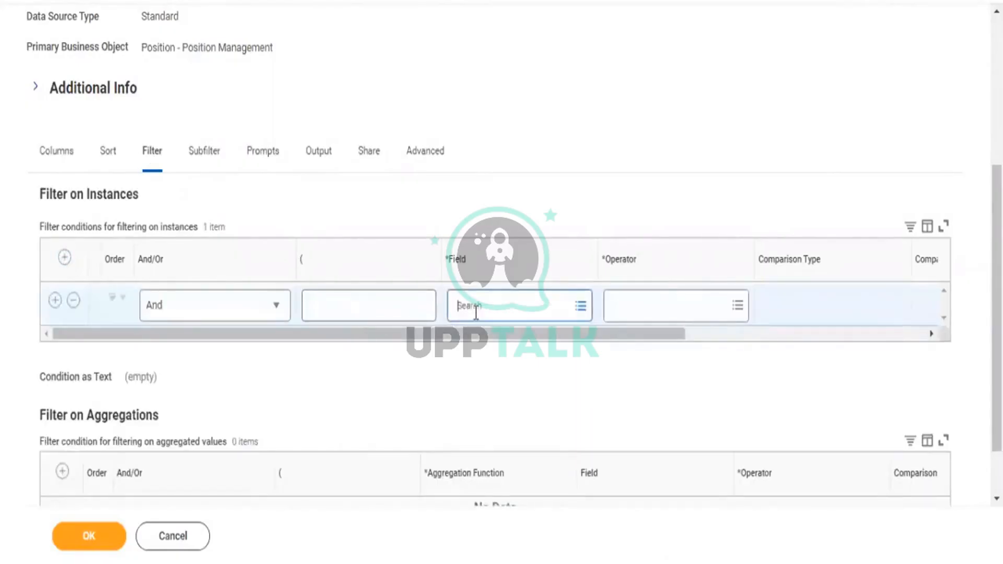
pyautogui.write('stat')
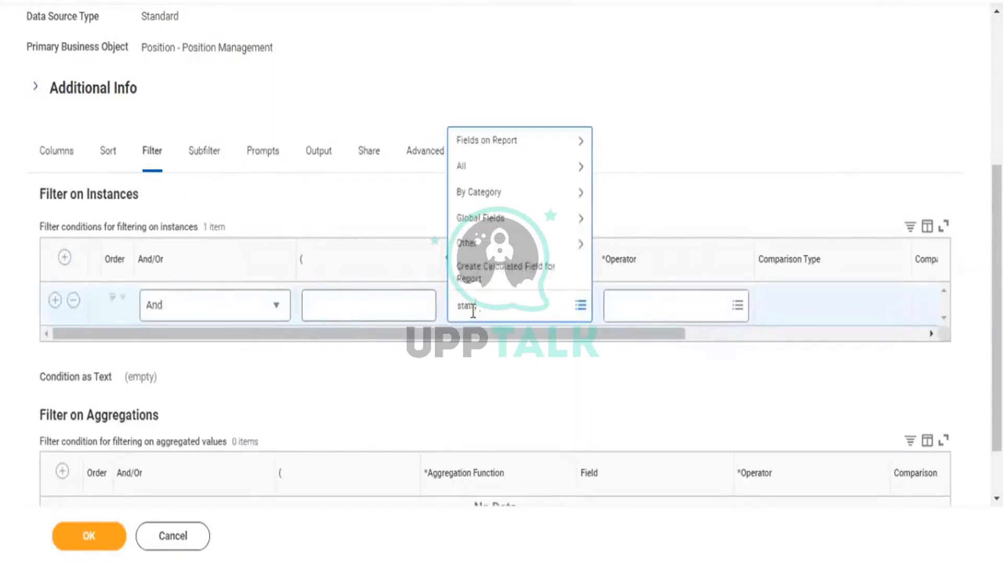
pyautogui.press('BackSpace')
pyautogui.write('ffing a')
pyautogui.write('tatus')
pyautogui.press('Return')
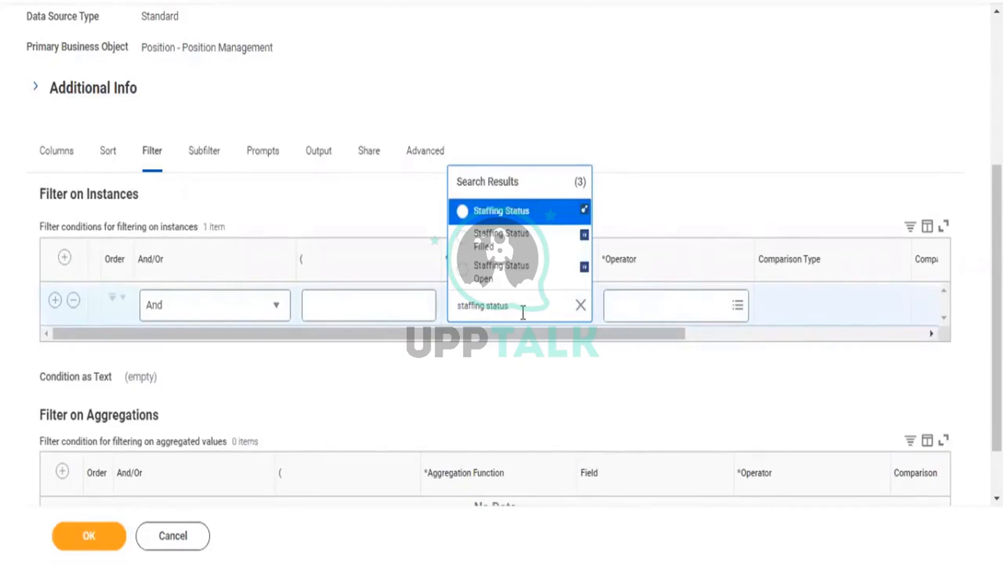
pyautogui.click(504, 212)
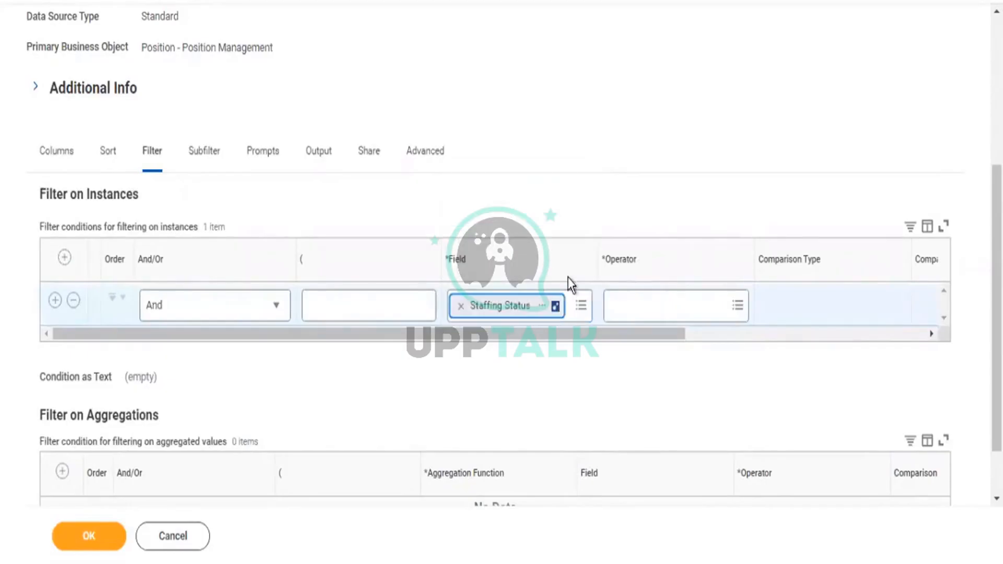
# Set the Staffing Status condition to "in the selection list" with the value Frozen, and save and run the report
pyautogui.click(643, 304)
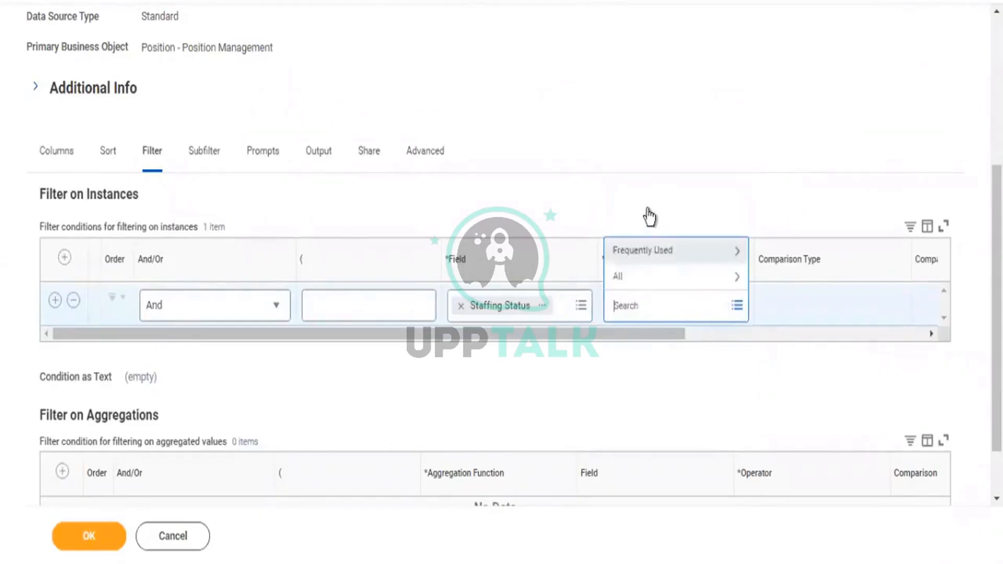
pyautogui.click(649, 259)
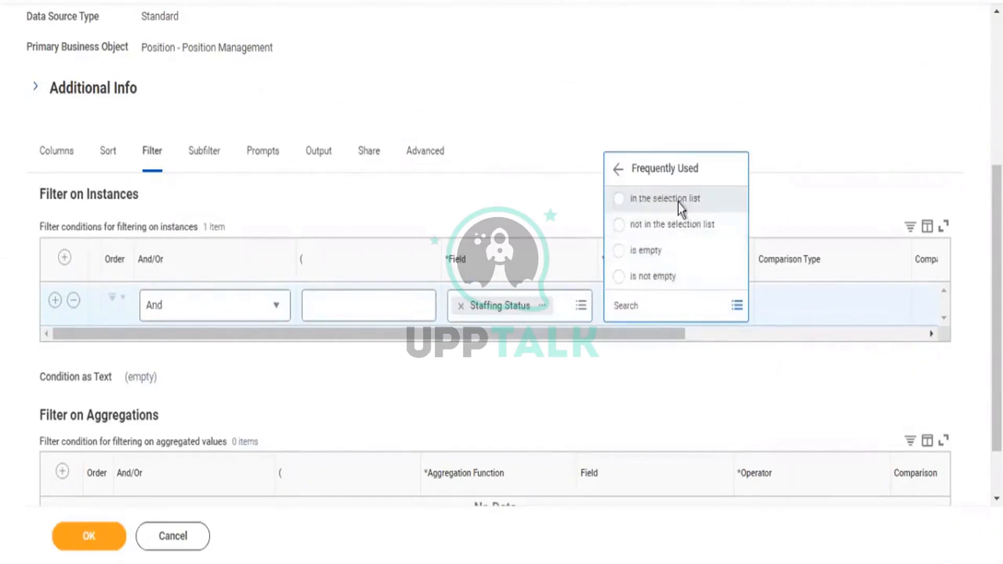
pyautogui.click(678, 202)
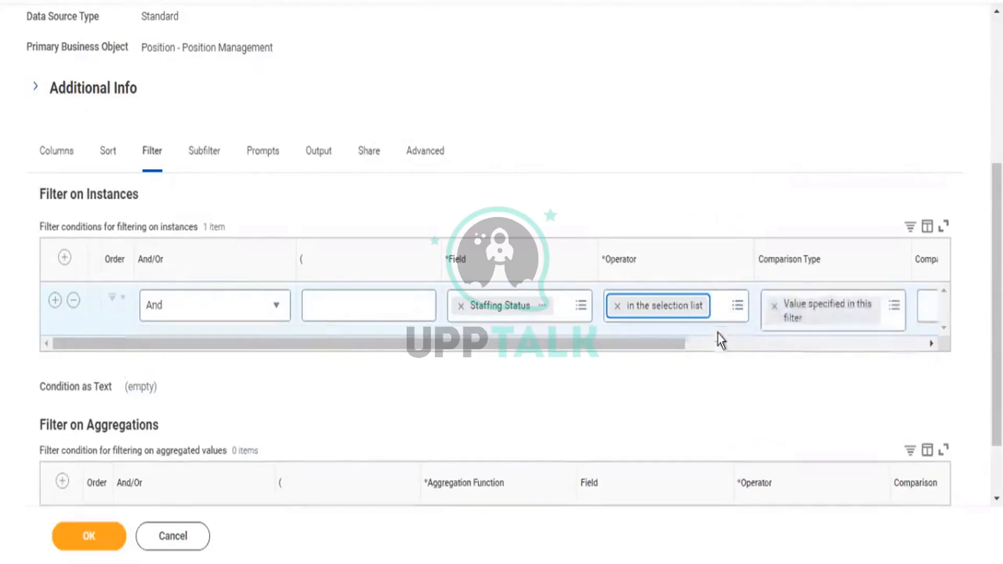
pyautogui.click(729, 344)
pyautogui.click(660, 303)
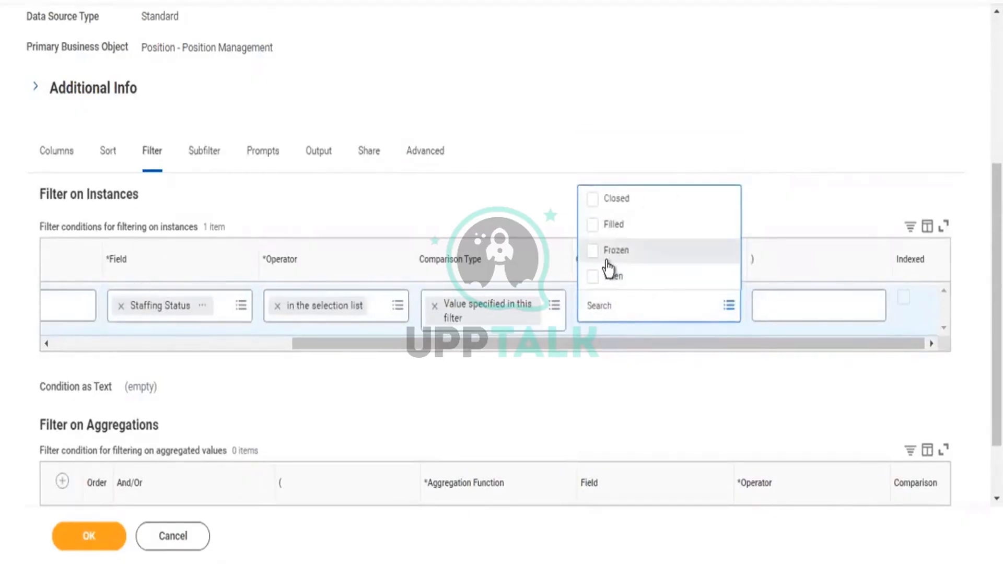
pyautogui.click(593, 251)
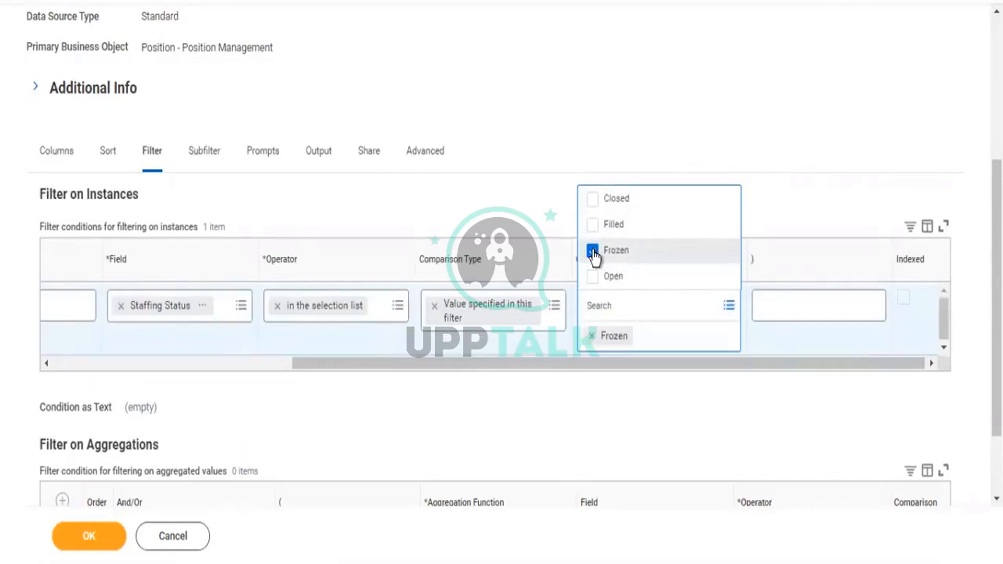
pyautogui.click(438, 389)
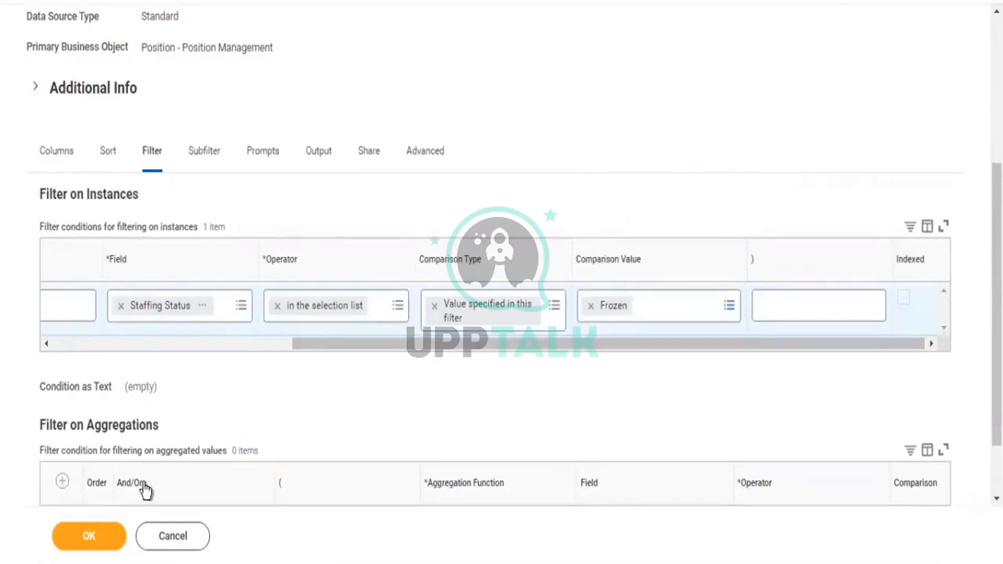
pyautogui.click(89, 539)
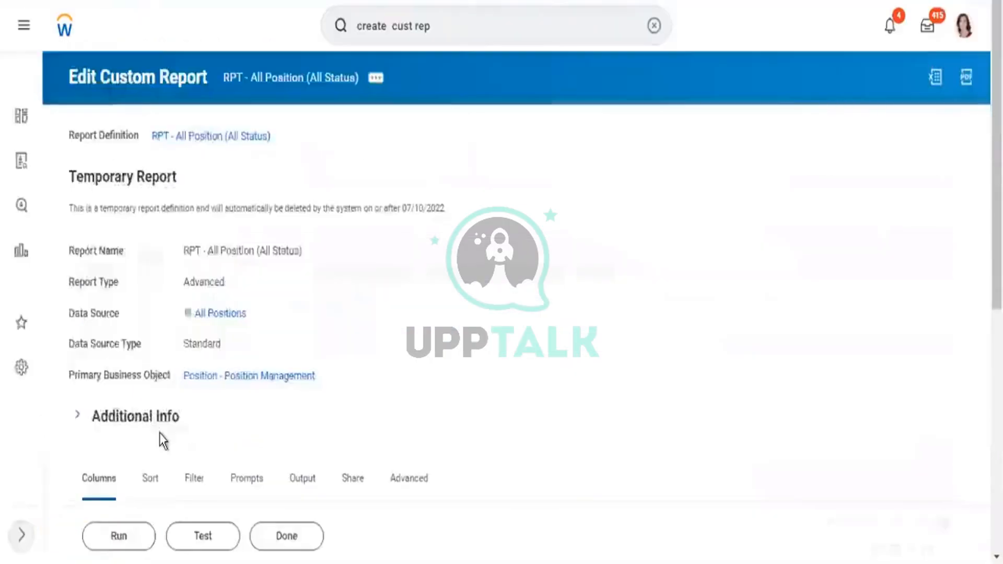
pyautogui.click(110, 544)
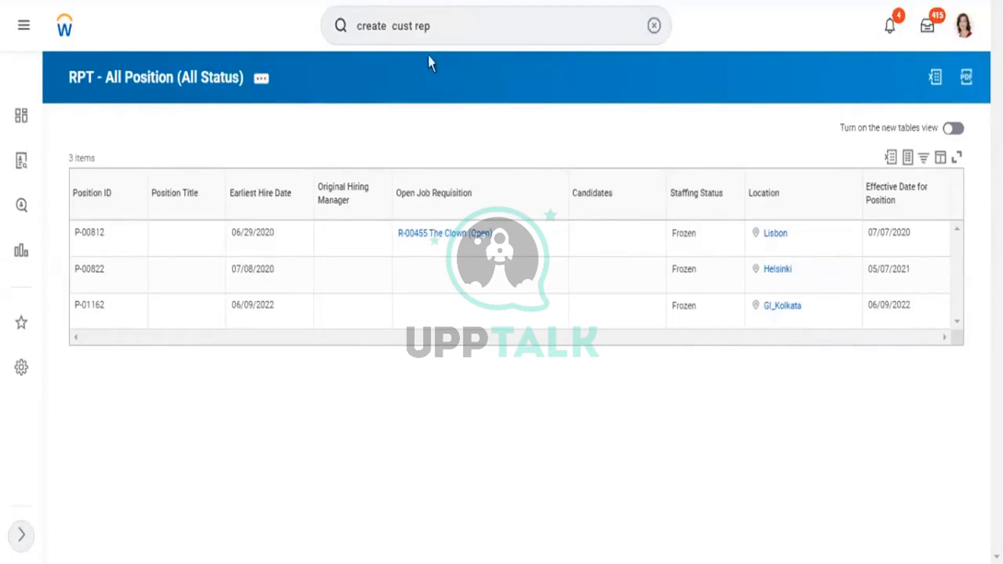
# Search for and open the Data Sources report
pyautogui.click(459, 37)
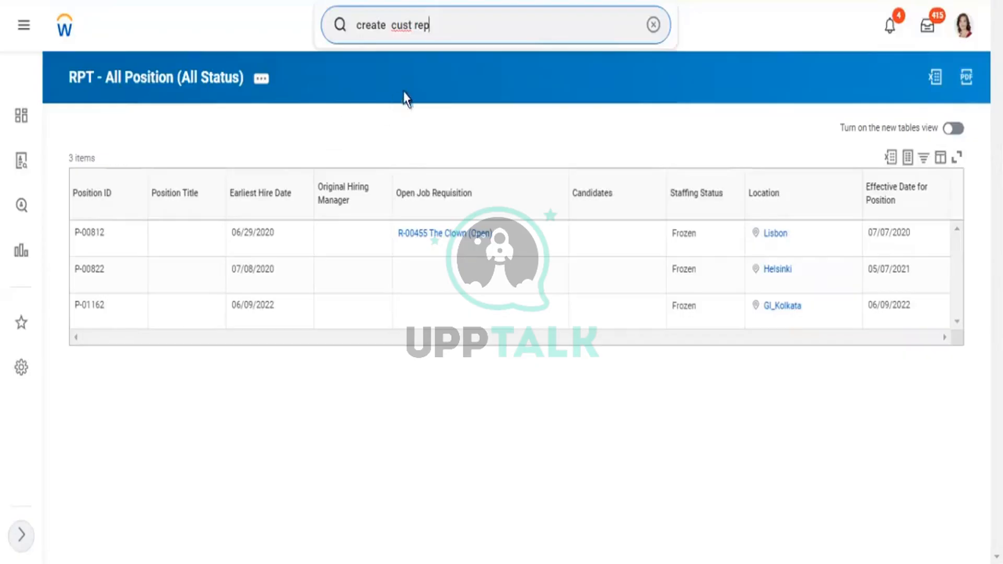
pyautogui.tripleClick(458, 30)
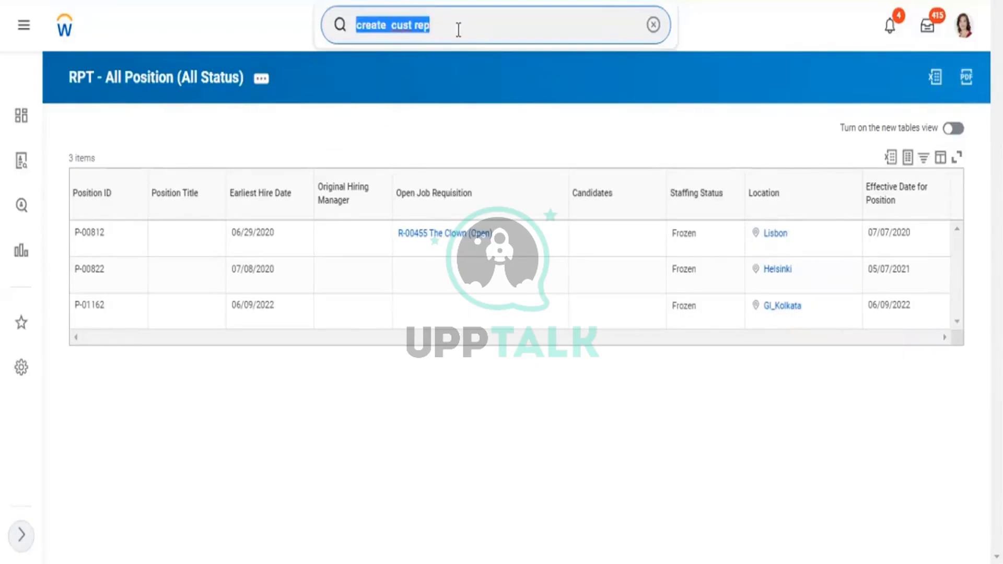
pyautogui.write('data')
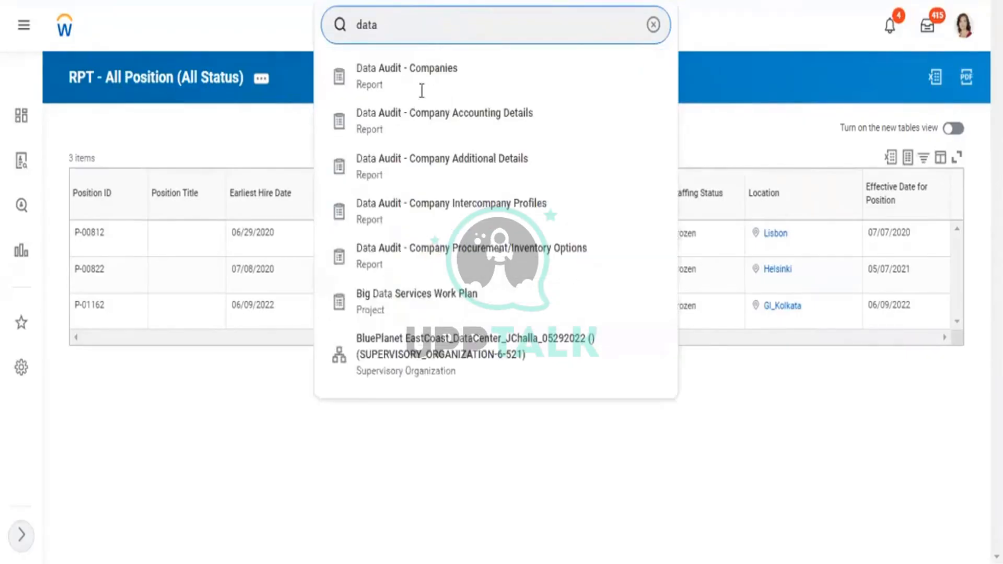
pyautogui.write(' so')
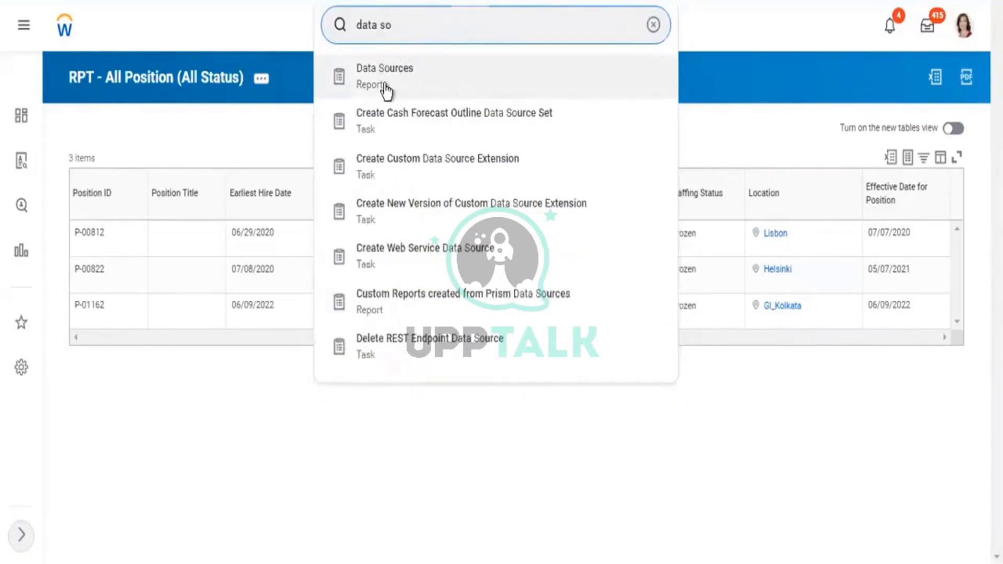
pyautogui.click(386, 92)
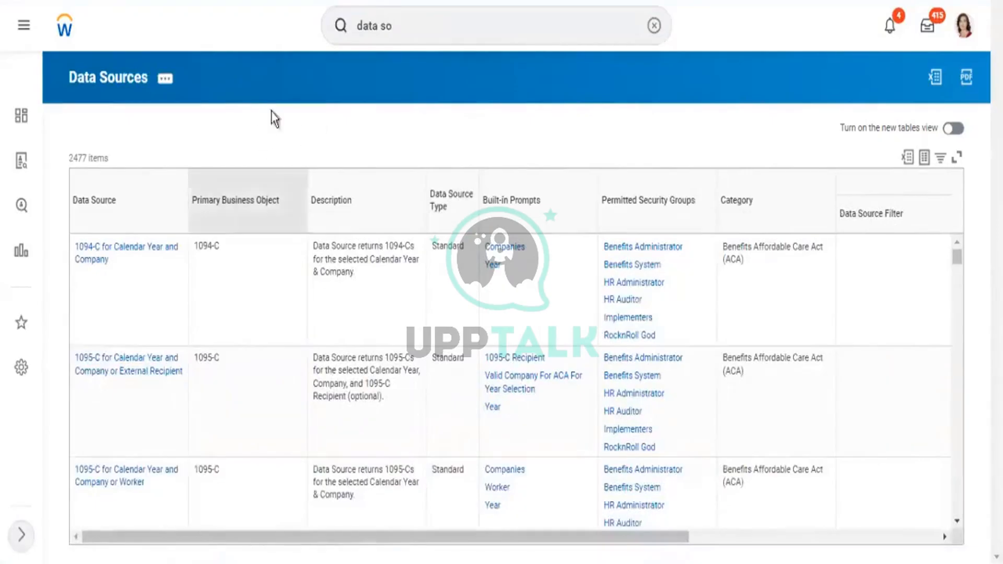
# Try to filter the Data Source column to All Job Requisitions, searching its values for "requisition"
pyautogui.click(155, 211)
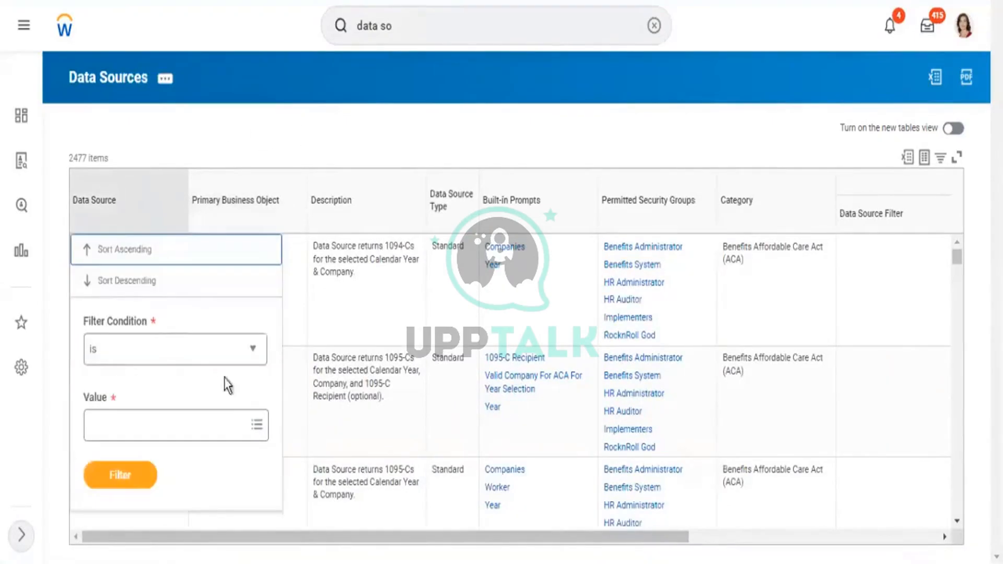
pyautogui.click(220, 429)
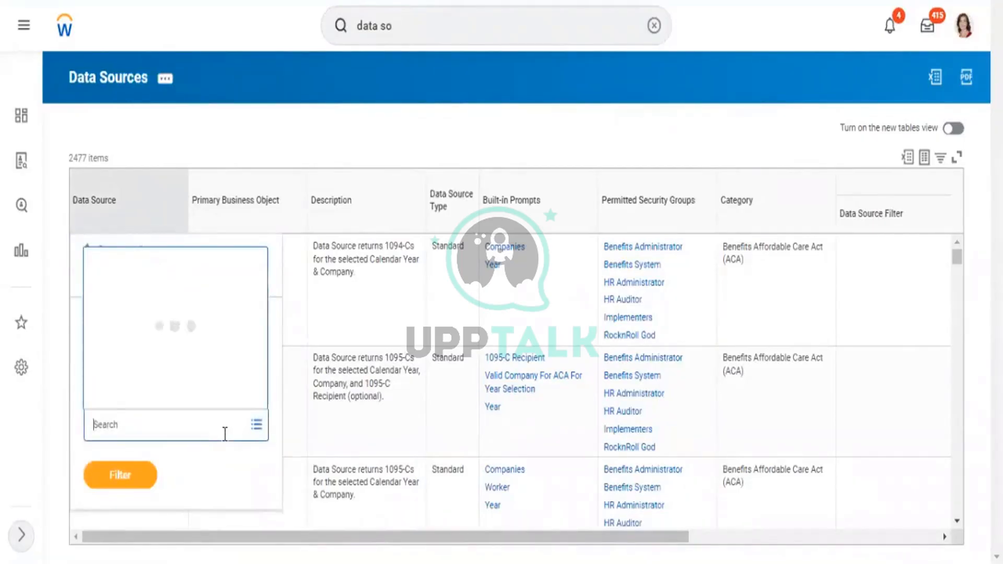
pyautogui.write('requis')
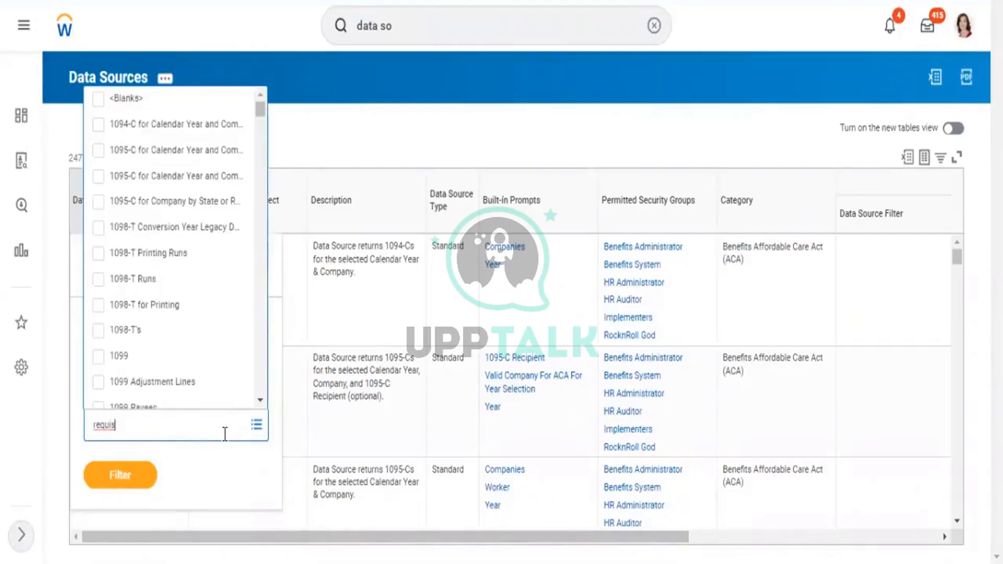
pyautogui.press('BackSpace')
pyautogui.write('sition')
pyautogui.press('Return')
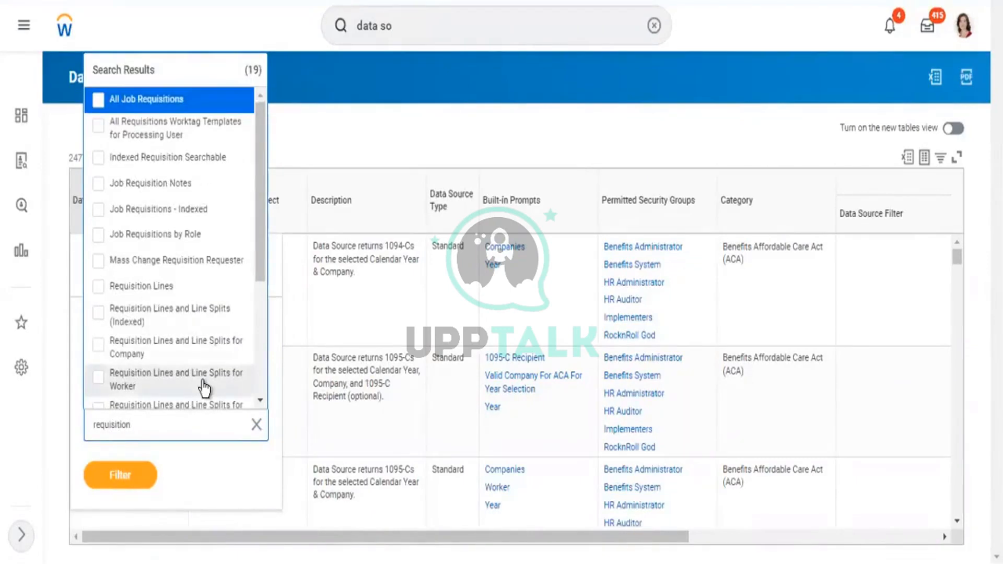
pyautogui.click(166, 104)
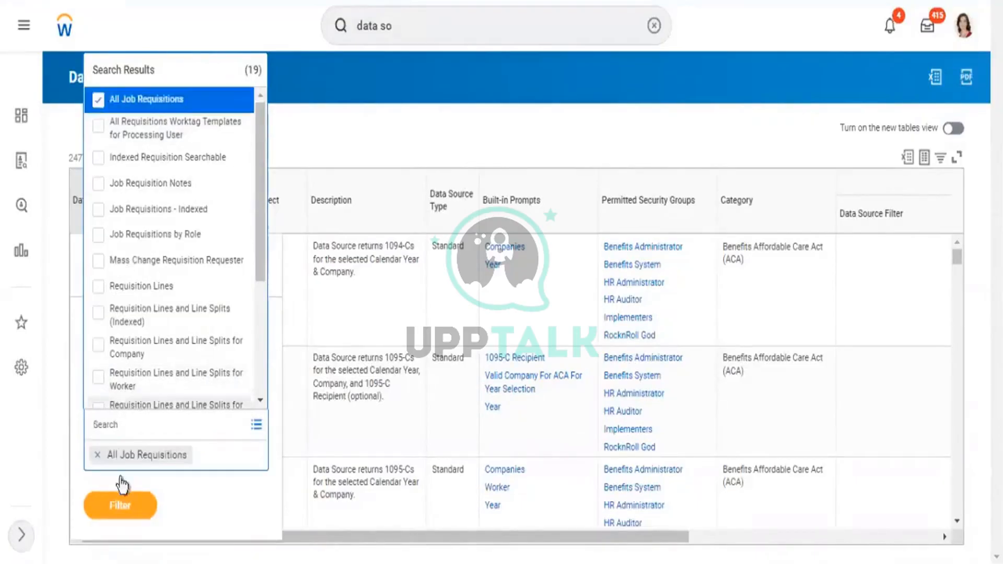
pyautogui.click(124, 506)
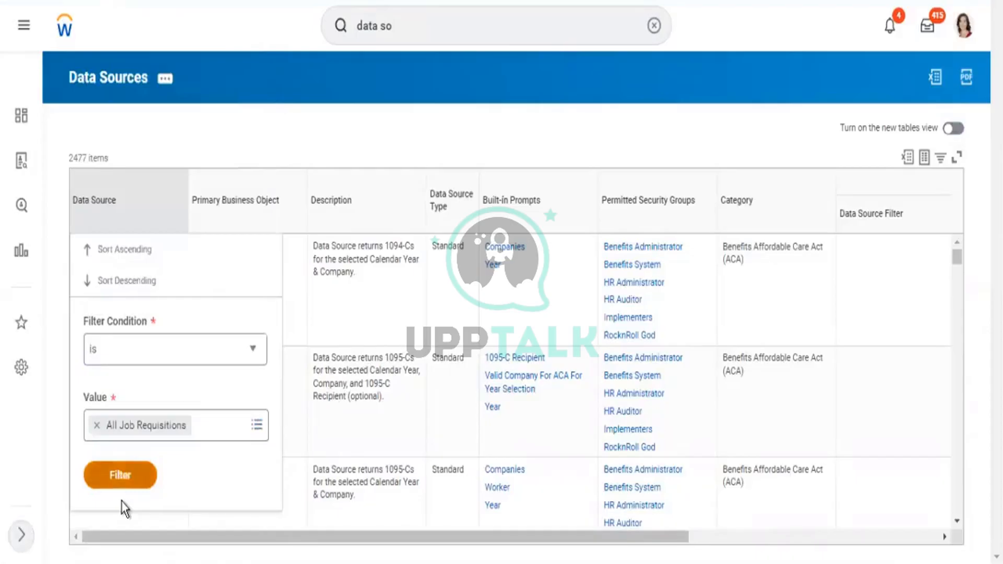
pyautogui.click(122, 486)
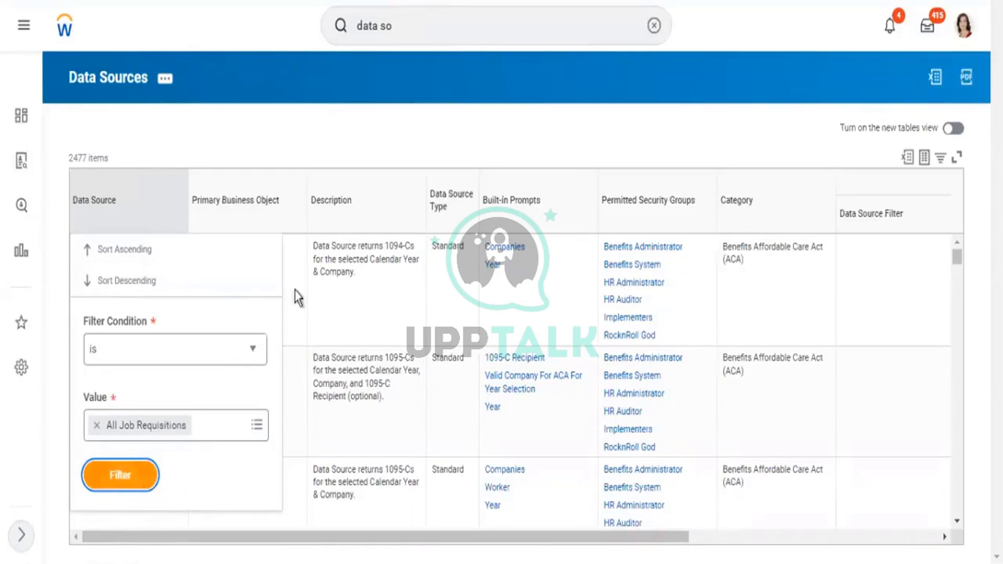
# Search for and open the Create Custom Report task
pyautogui.click(457, 36)
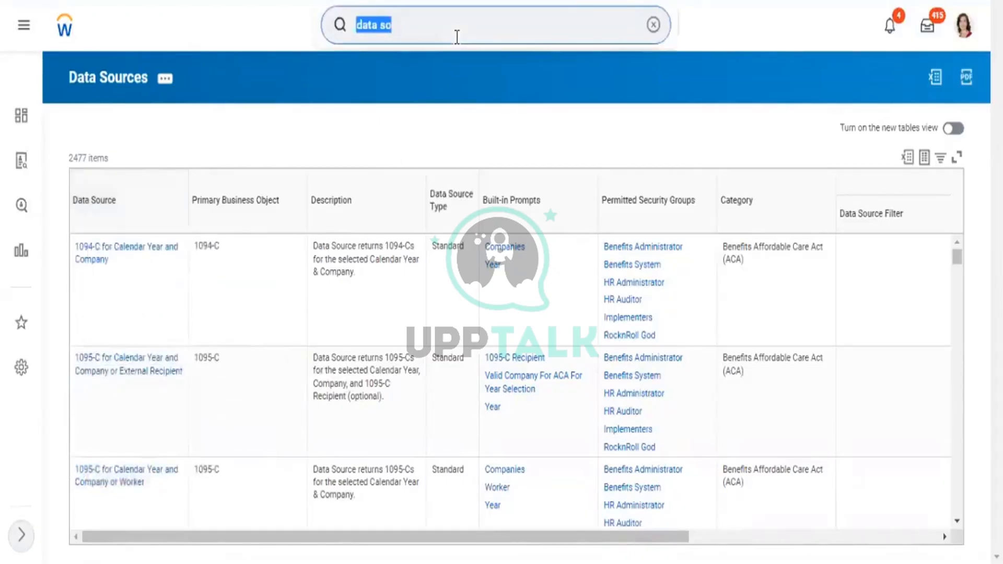
pyautogui.write('create')
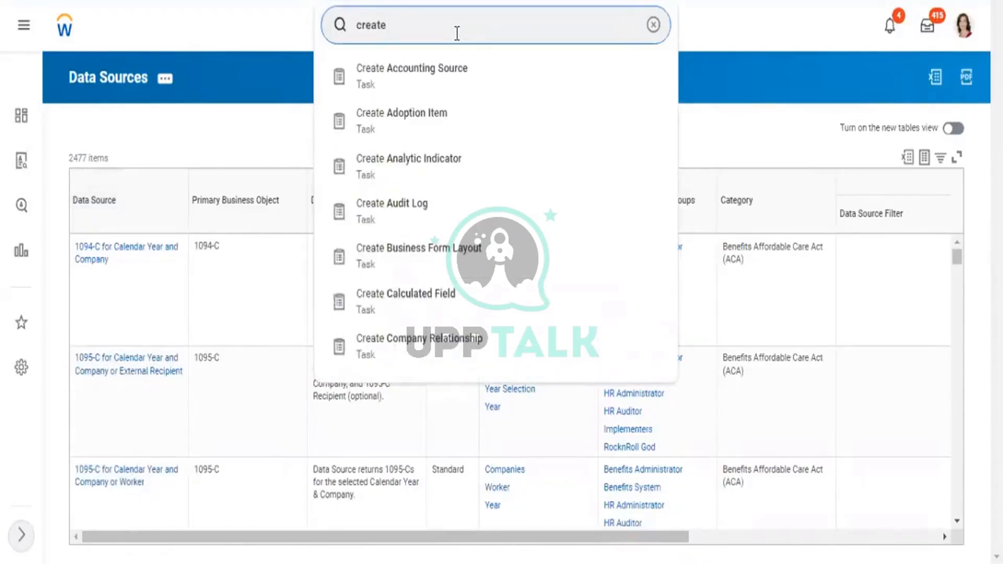
pyautogui.write(' cust report')
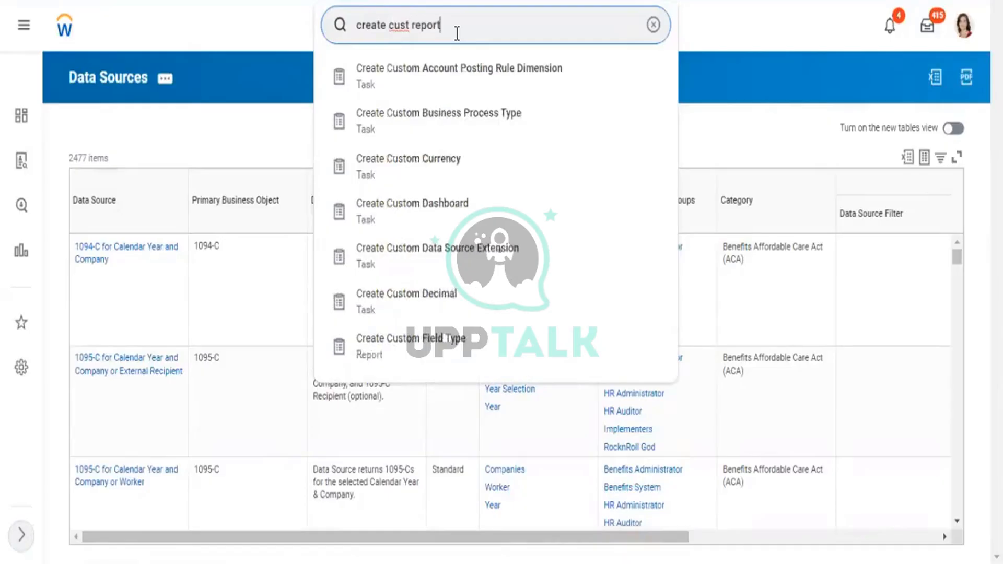
pyautogui.click(438, 80)
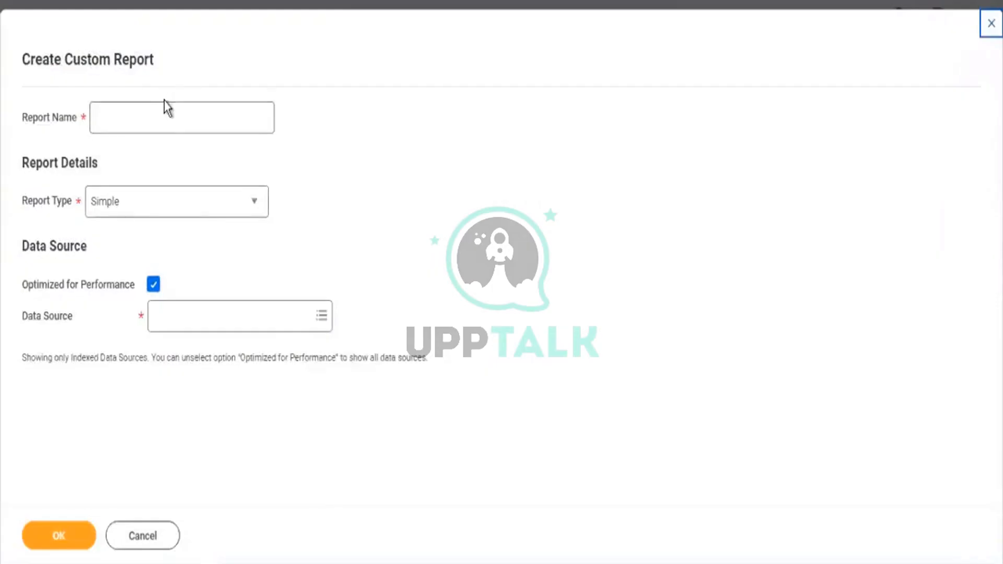
# Name the new report "RPT - All Job Requisition" and set its report type to Advanced
pyautogui.click(161, 115)
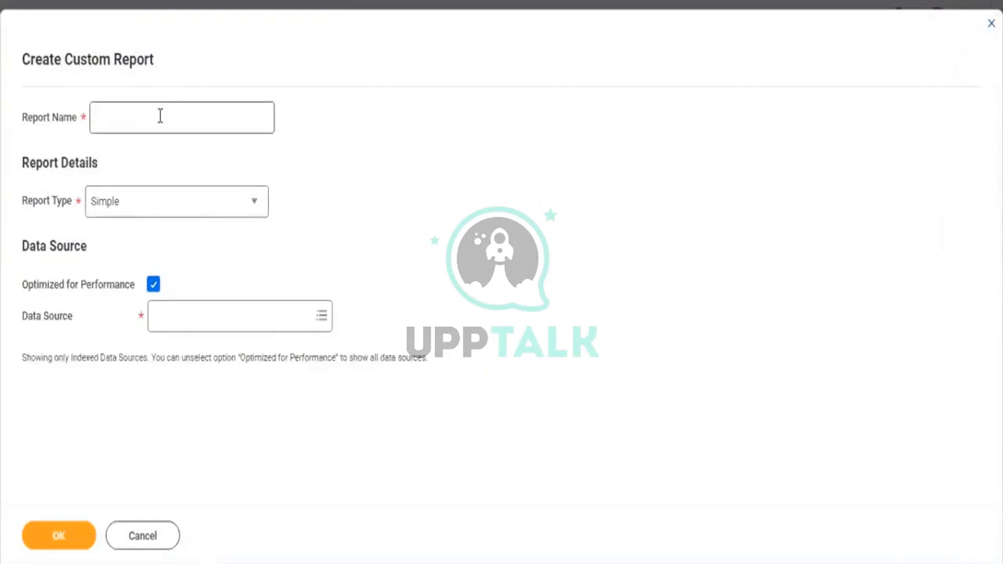
pyautogui.write('RP')
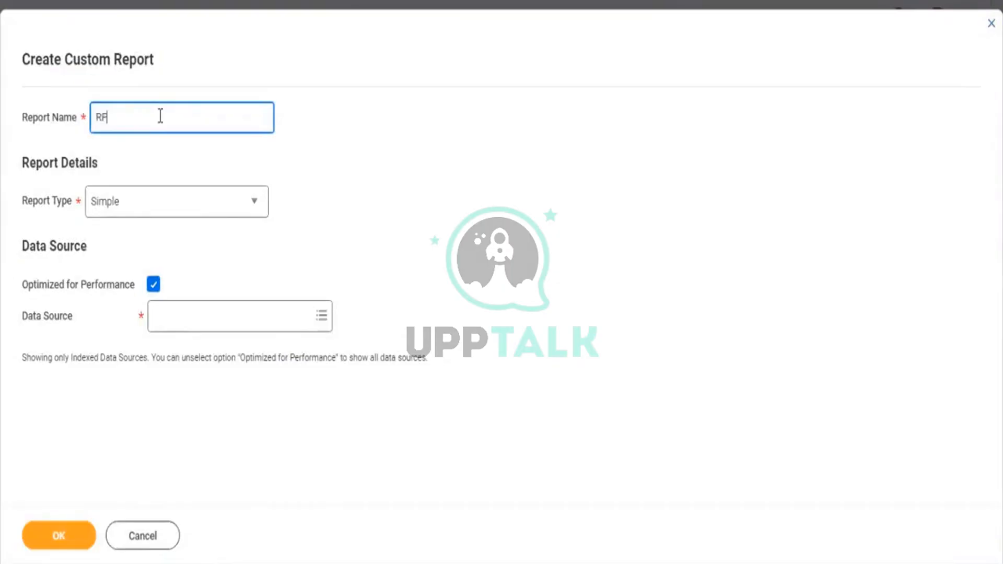
pyautogui.write('T - All Job Requisition')
pyautogui.click(123, 214)
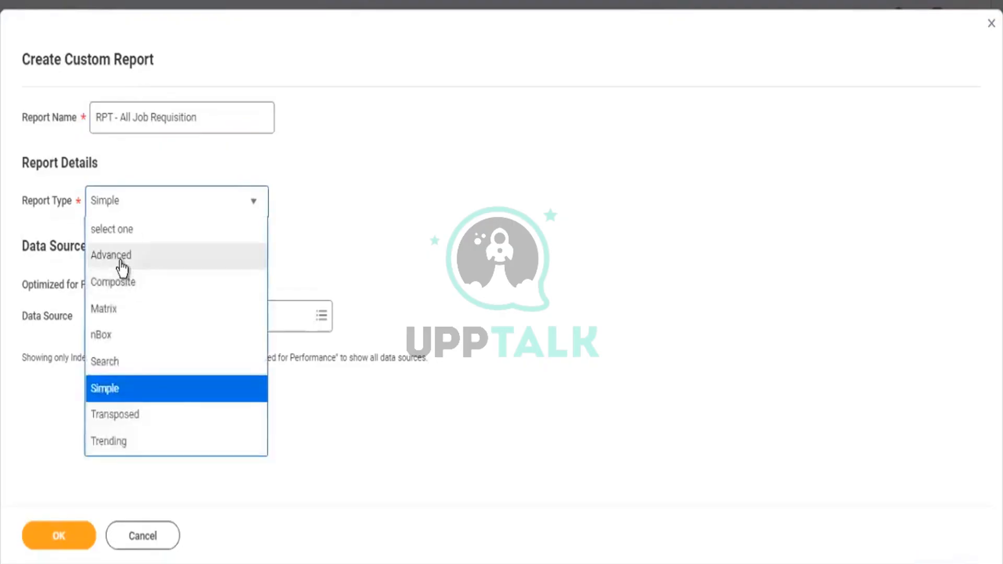
pyautogui.click(119, 259)
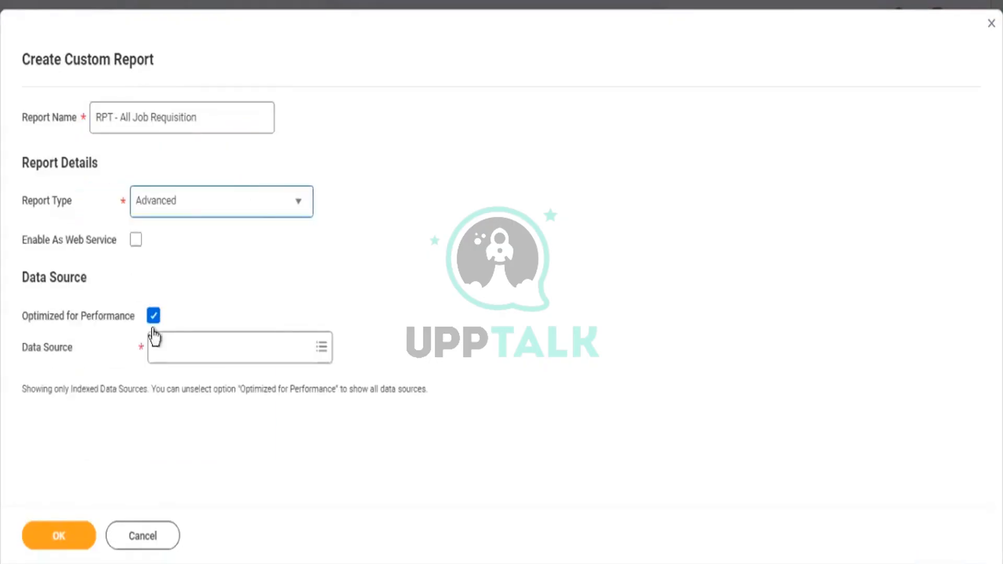
pyautogui.click(153, 320)
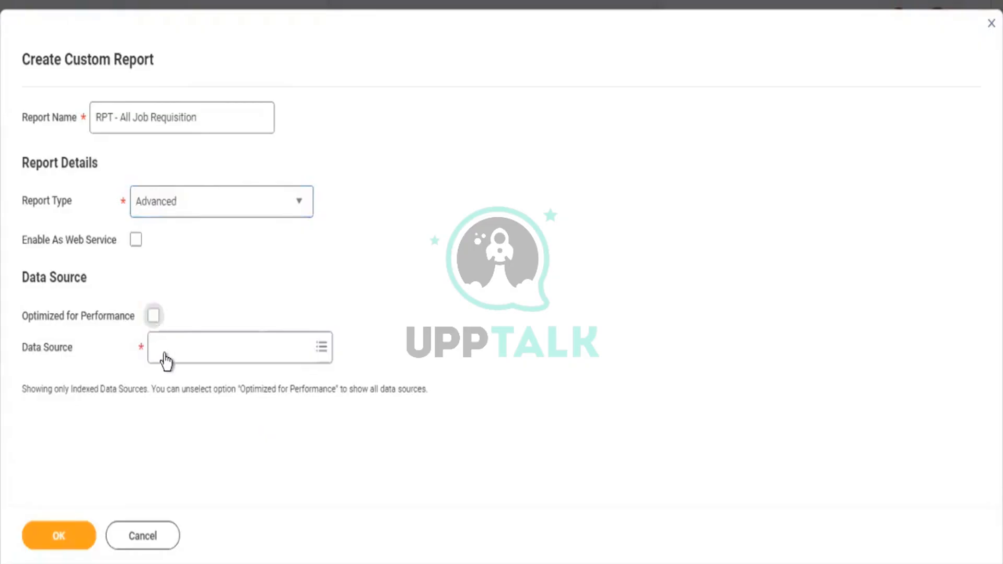
pyautogui.click(168, 359)
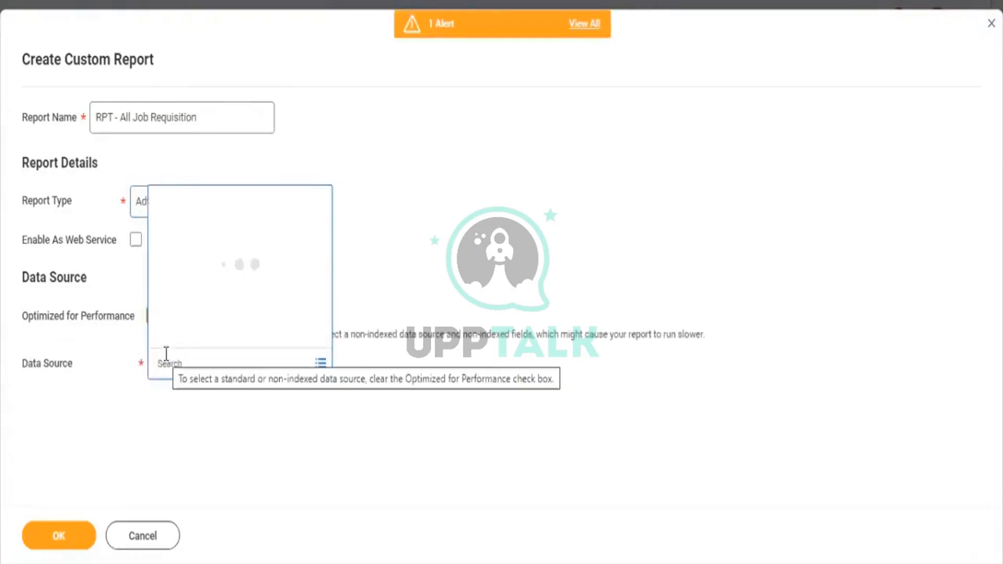
pyautogui.click(123, 334)
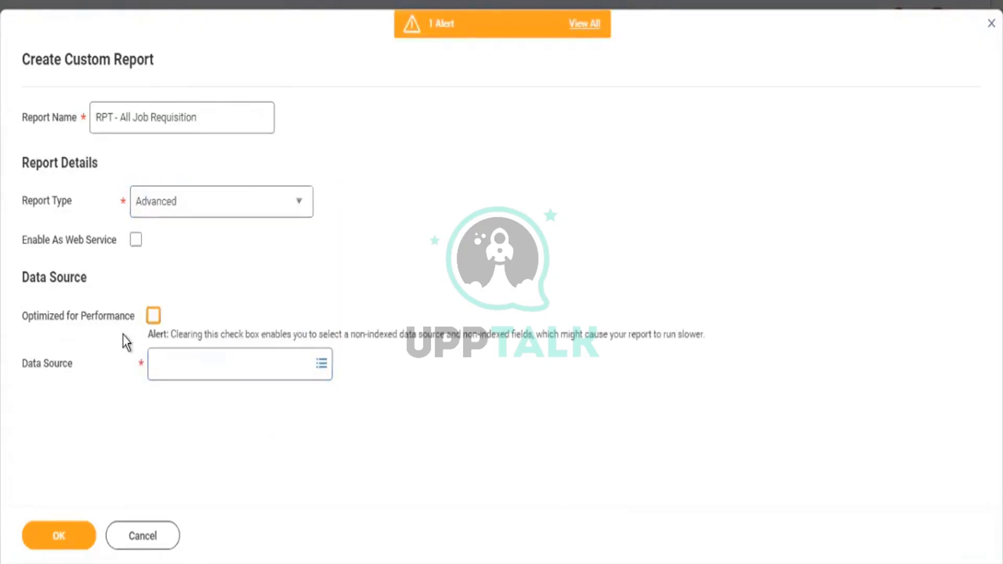
pyautogui.click(154, 316)
# Try to search the performance-optimized data sources for "All job req"
pyautogui.click(180, 354)
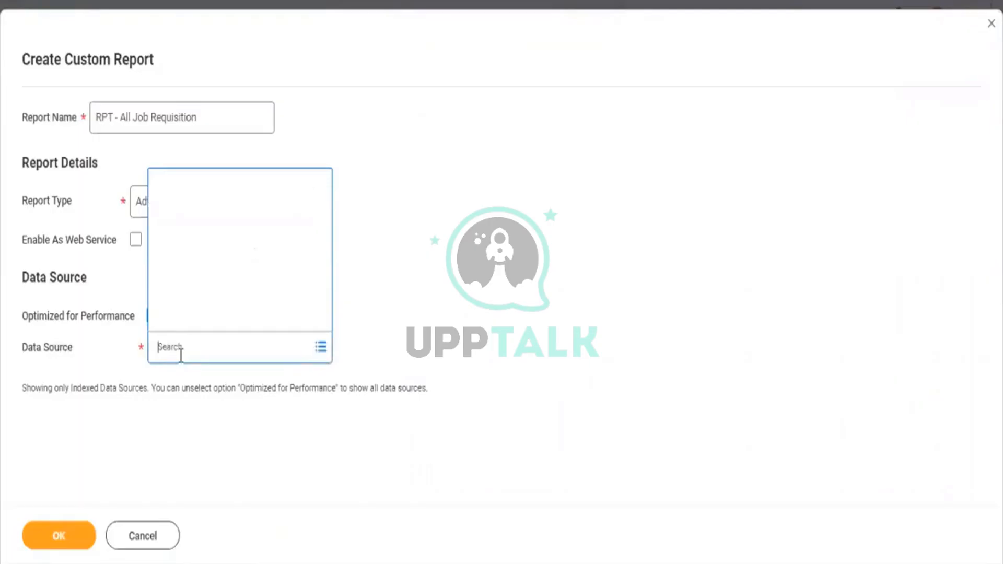
pyautogui.write('All')
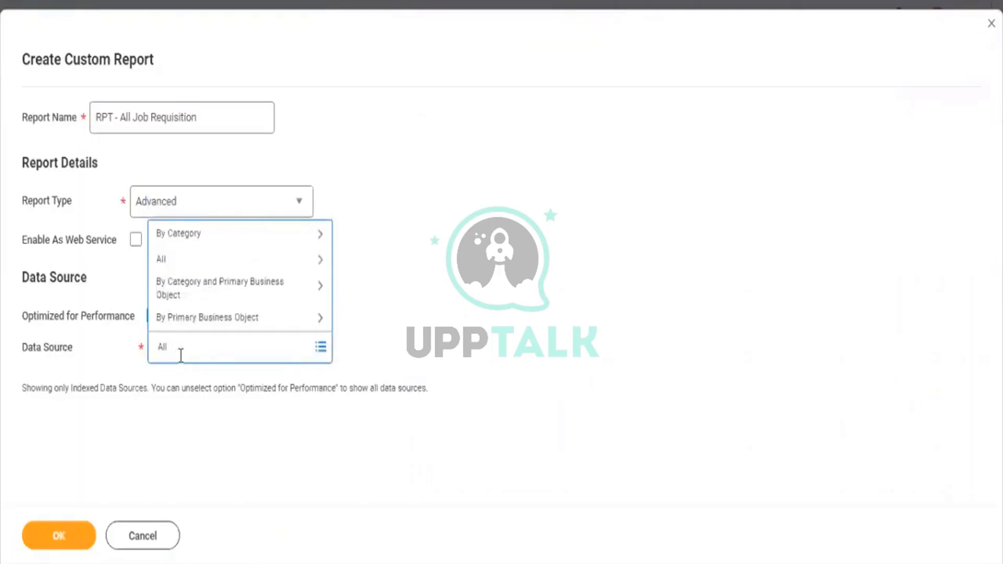
pyautogui.write(' jobreq r')
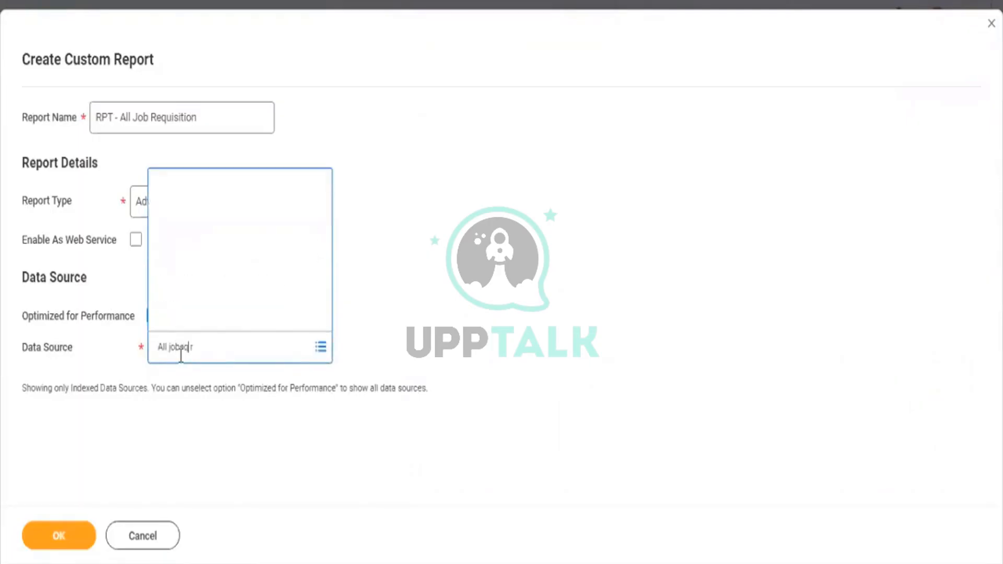
pyautogui.click(208, 348)
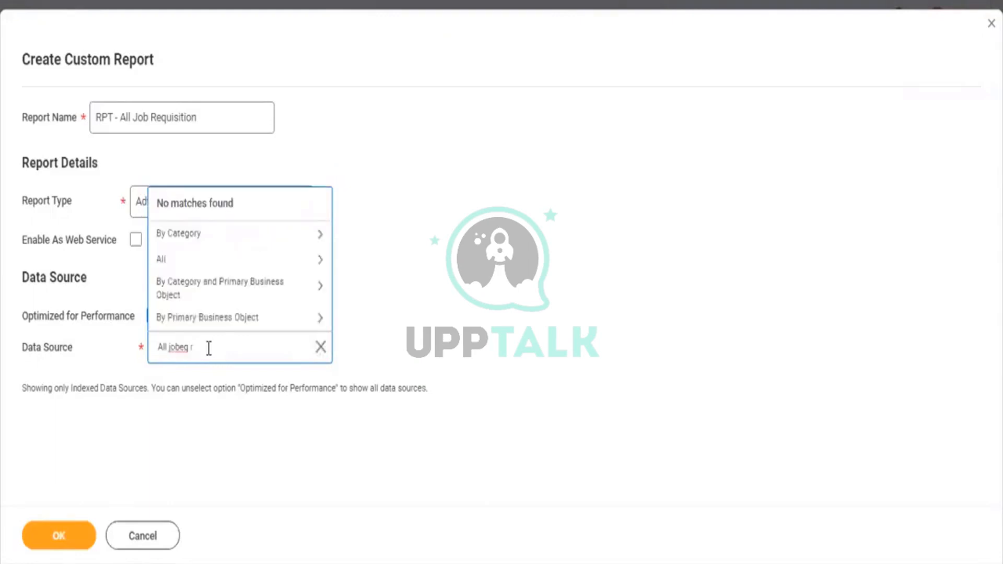
pyautogui.press('BackSpace')
pyautogui.press('BackSpace')
pyautogui.press('BackSpace')
pyautogui.write('req')
# Search for "job requisition", set the data source to Job Requisitions - Indexed with Optimized for Performance cleared, and create the report
pyautogui.click(201, 347)
pyautogui.press('BackSpace')
pyautogui.press('BackSpace')
pyautogui.press('BackSpace')
pyautogui.press('BackSpace')
pyautogui.press('BackSpace')
pyautogui.press('BackSpace')
pyautogui.press('BackSpace')
pyautogui.press('BackSpace')
pyautogui.press('BackSpace')
pyautogui.press('BackSpace')
pyautogui.press('BackSpace')
pyautogui.write('job requisition')
pyautogui.press('Return')
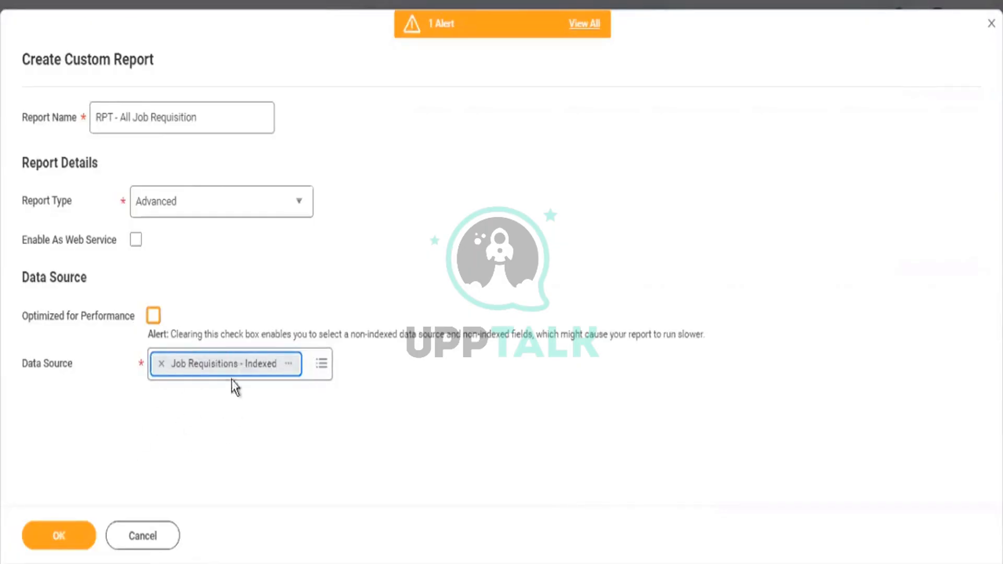
pyautogui.click(64, 539)
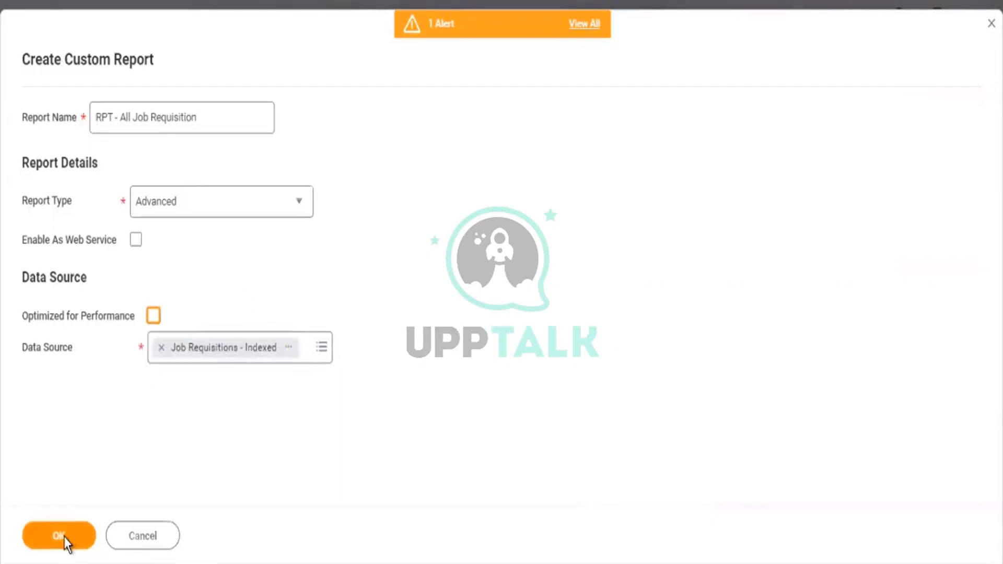
pyautogui.click(65, 539)
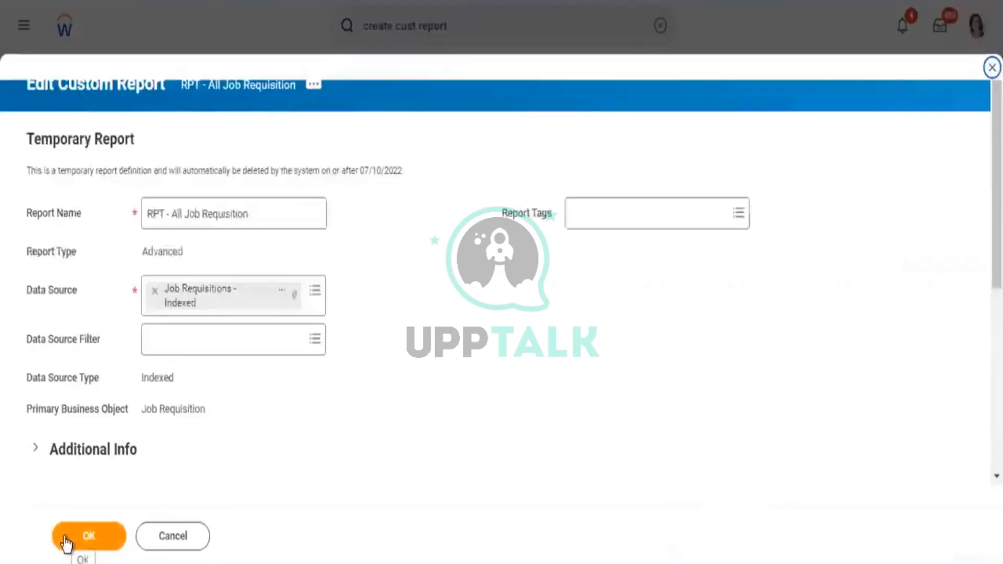
# Examine the available Data Source Filter options for the job requisition report
pyautogui.click(182, 352)
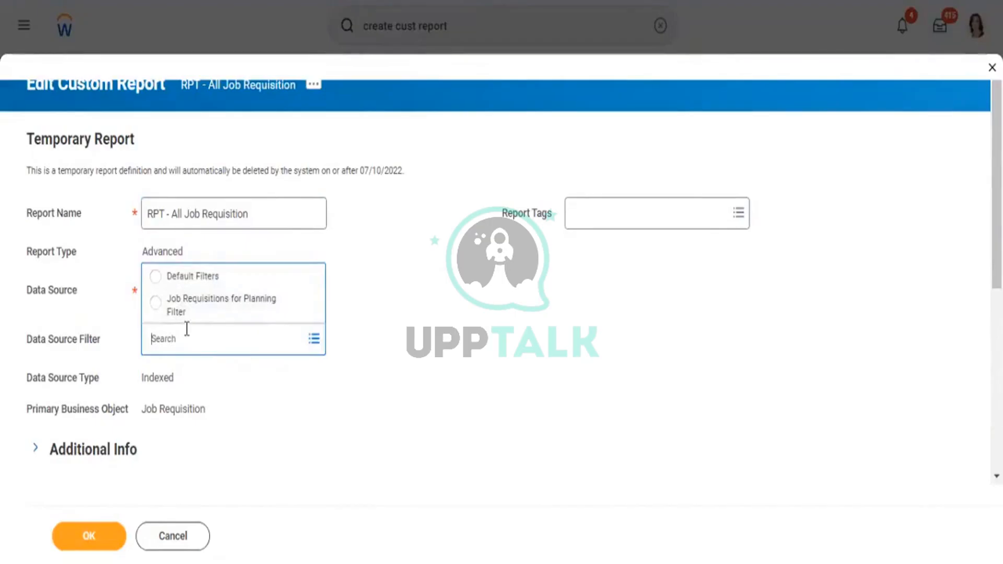
pyautogui.click(262, 396)
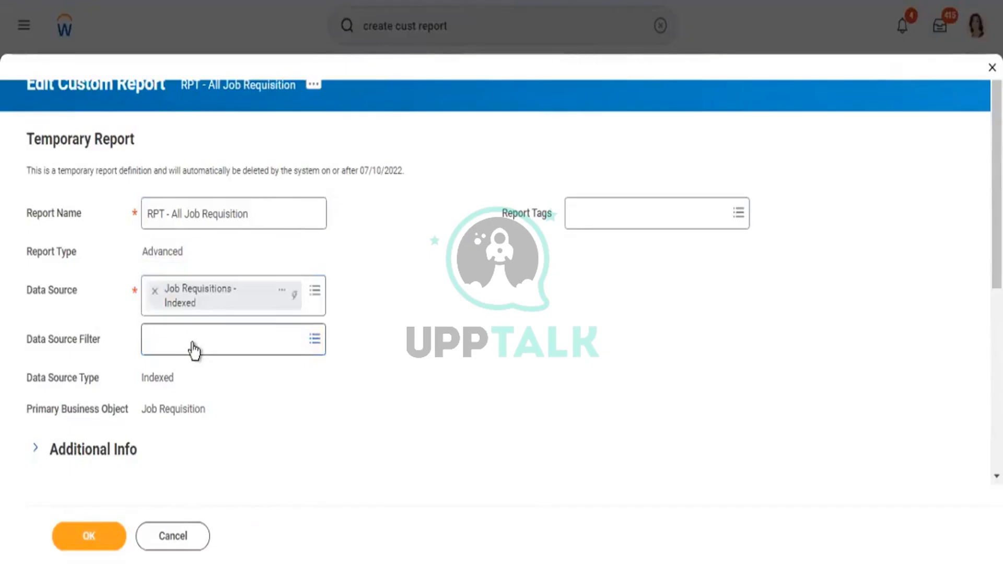
pyautogui.click(194, 345)
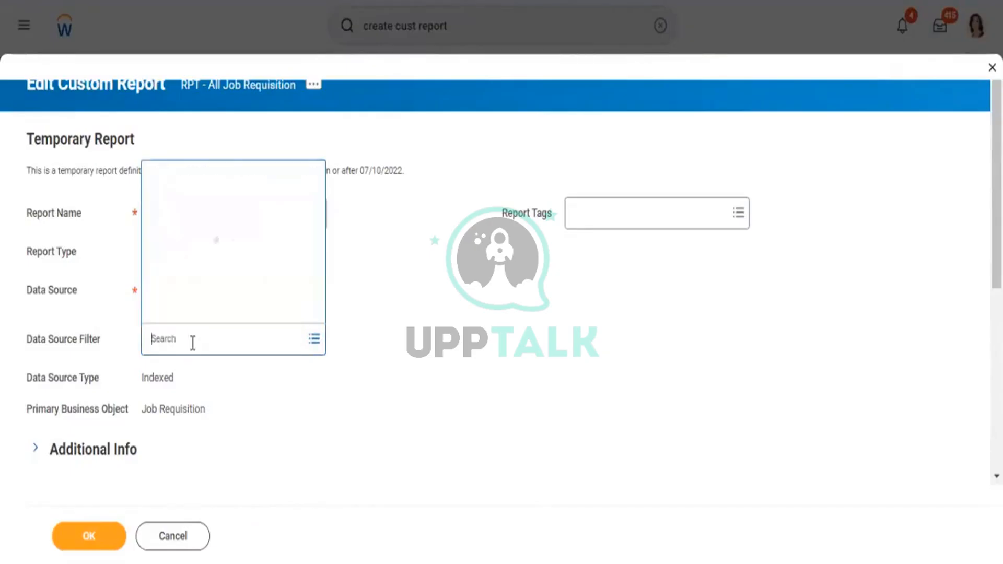
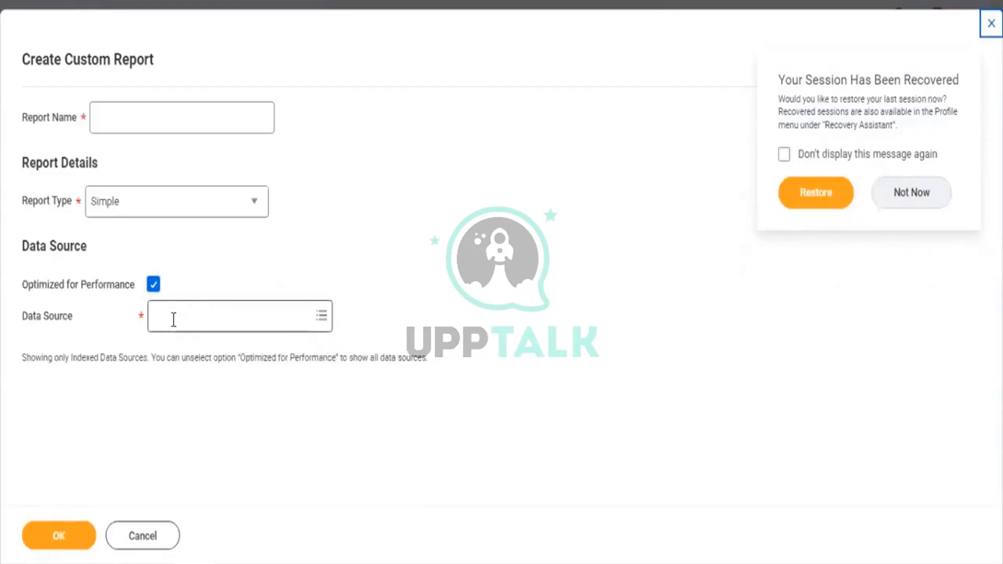
# In the new custom report form, search the data sources for "position" and choose Positions for HCM Reporting
pyautogui.click(173, 319)
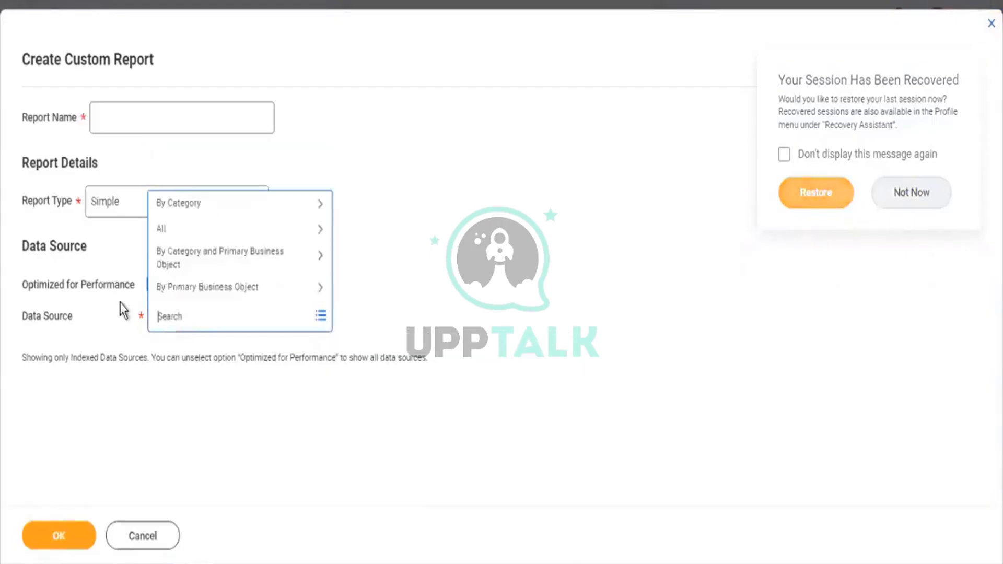
pyautogui.click(120, 303)
pyautogui.click(178, 320)
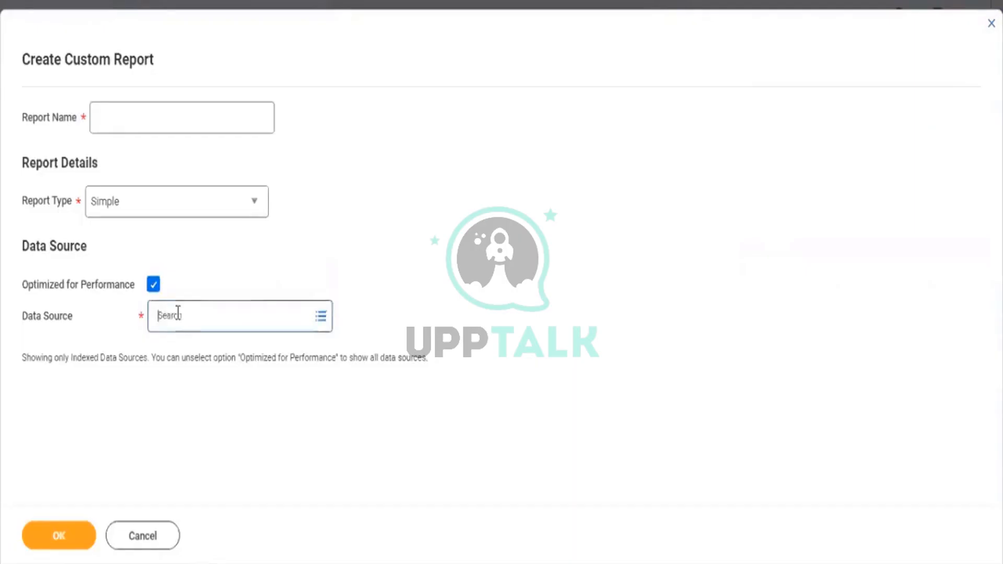
pyautogui.click(168, 310)
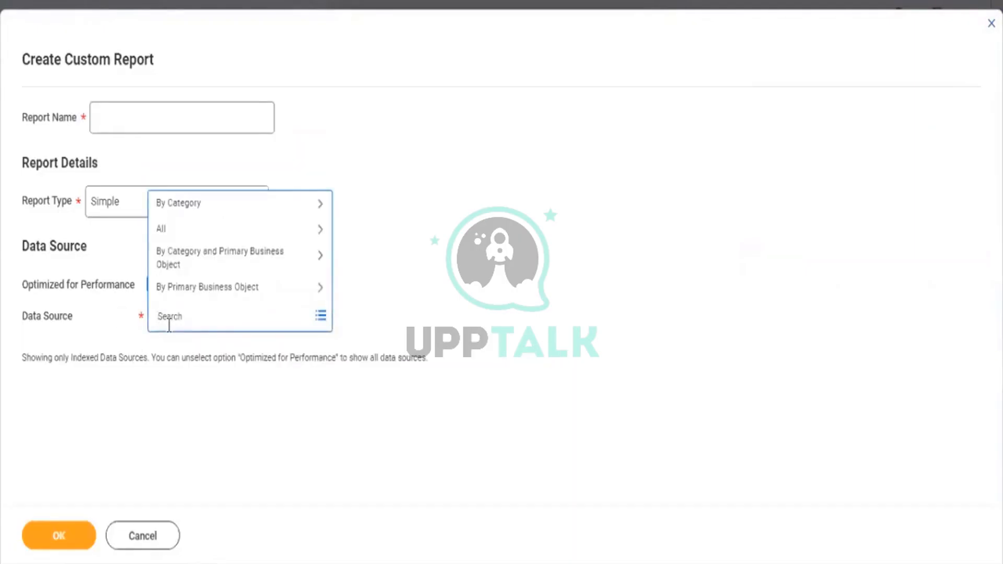
pyautogui.write('pdsition')
pyautogui.press('Return')
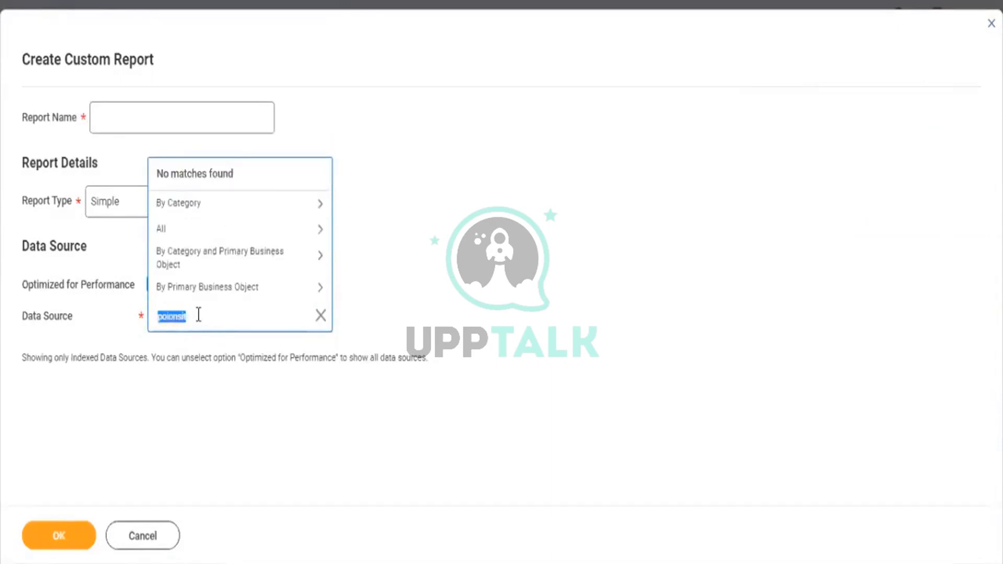
pyautogui.write('postion')
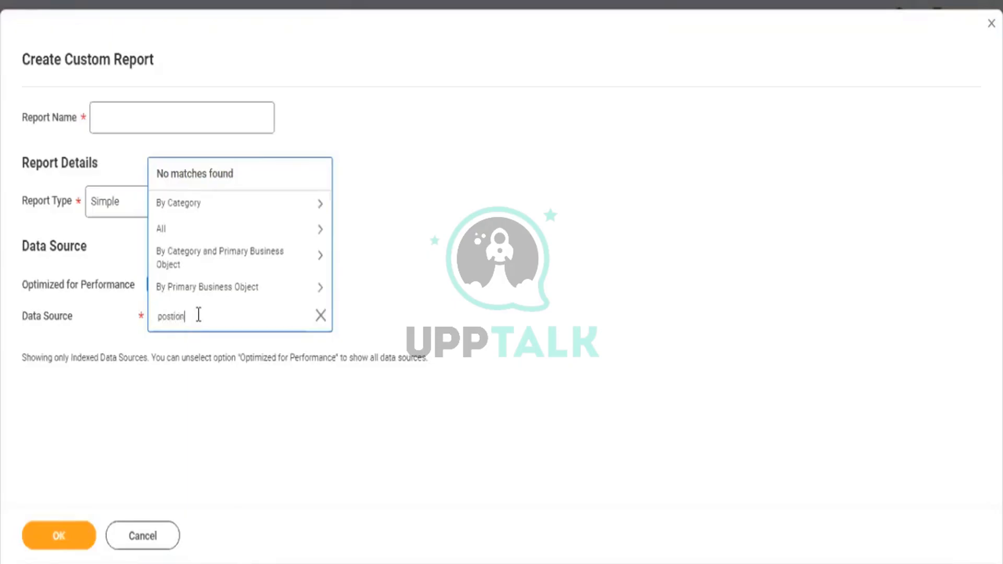
pyautogui.press('Return')
pyautogui.click(171, 323)
pyautogui.write('ition')
pyautogui.press('Return')
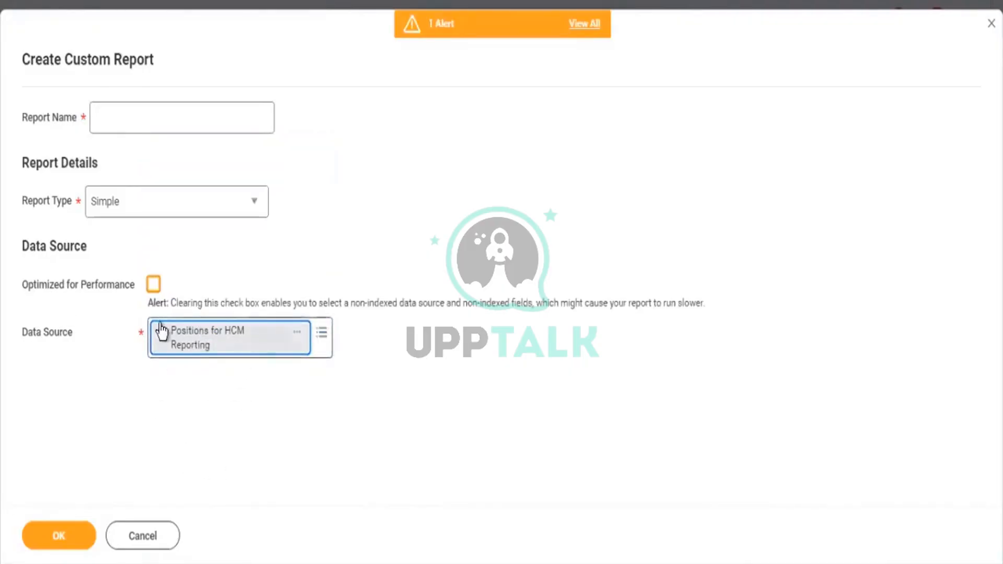
pyautogui.click(209, 399)
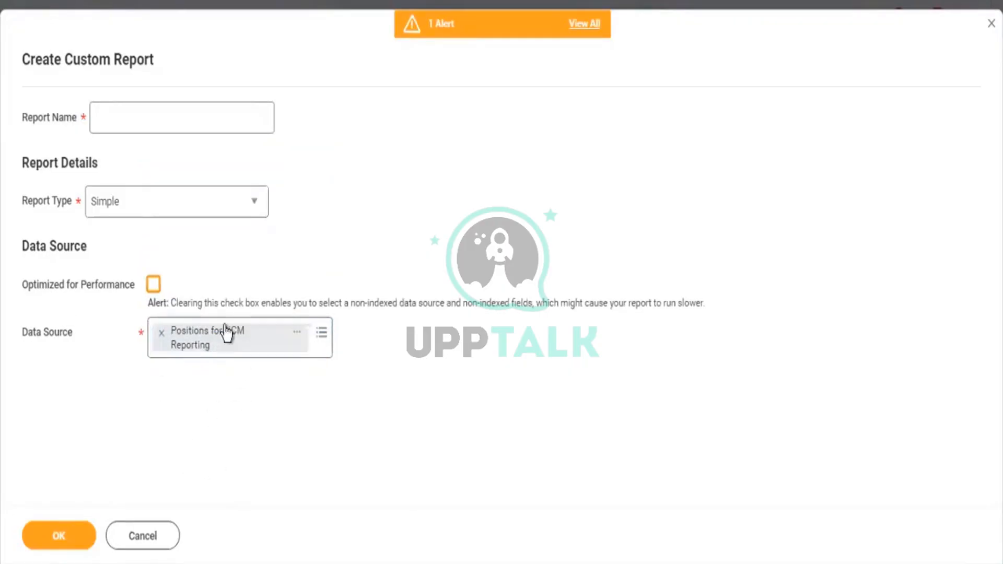
# Switch Optimized for Performance on and off again, and copy the text of the selected data source
pyautogui.click(153, 285)
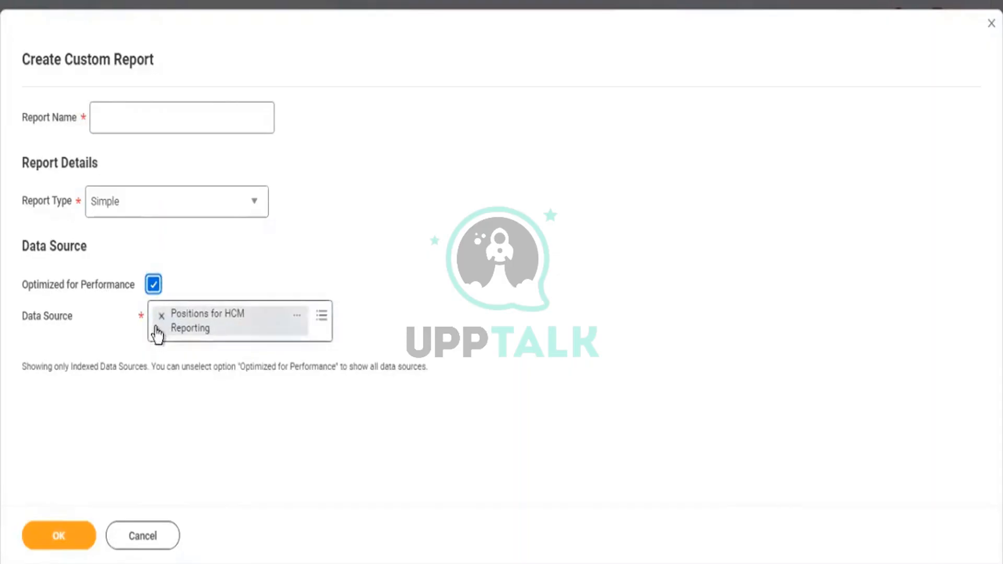
pyautogui.click(152, 287)
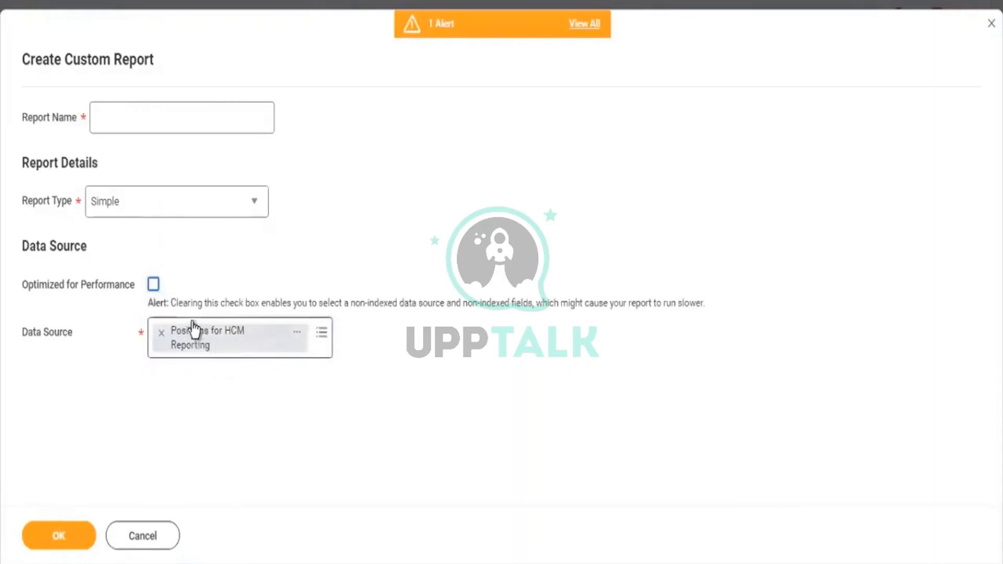
pyautogui.rightClick(188, 344)
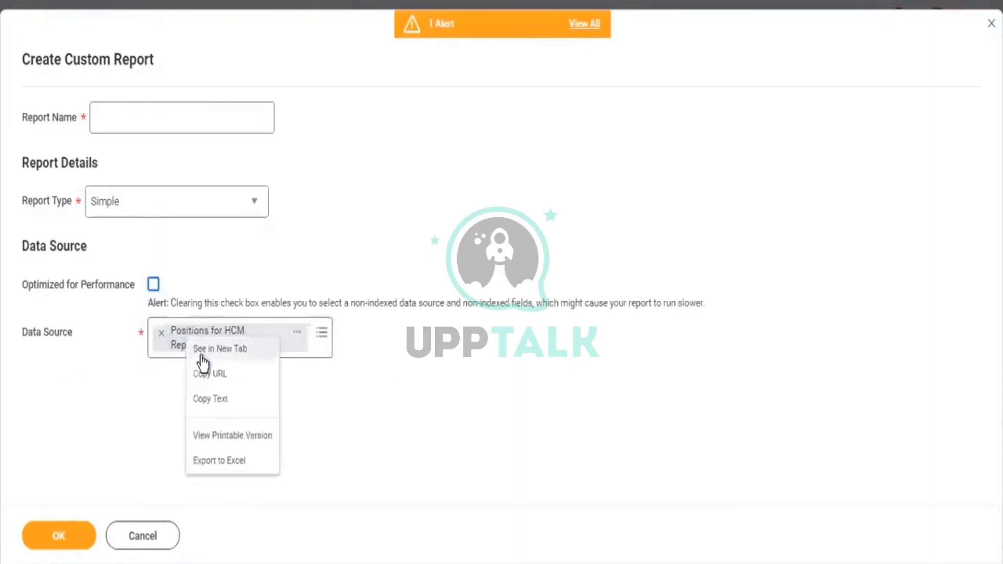
pyautogui.click(210, 400)
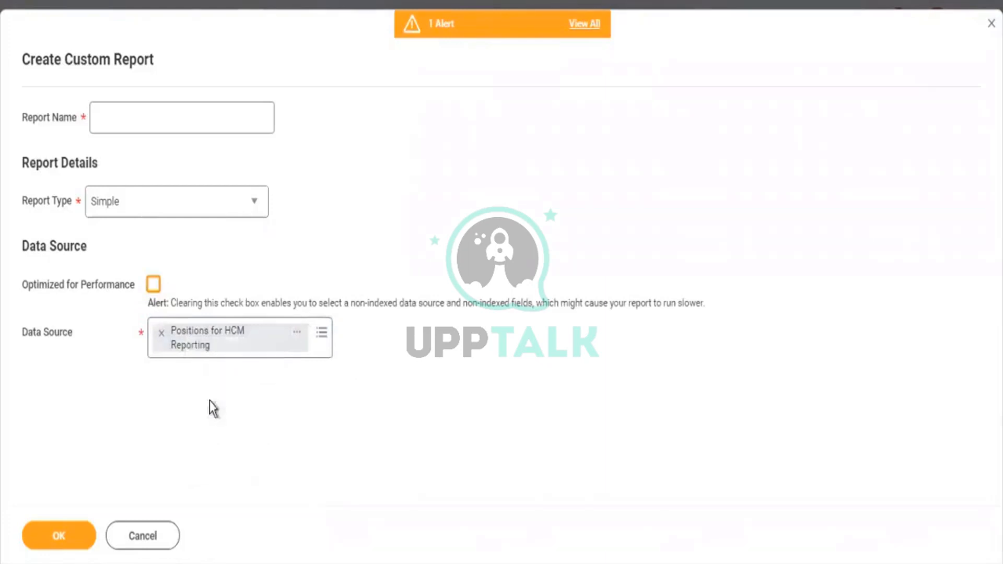
# Remove Positions for HCM Reporting from the data source and turn Optimized for Performance back on
pyautogui.click(162, 333)
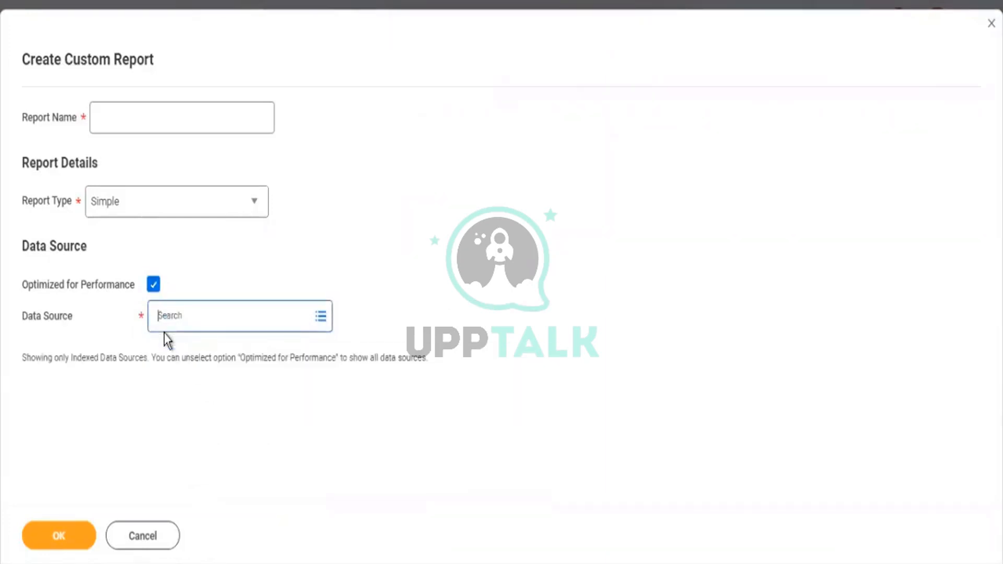
pyautogui.write('posit')
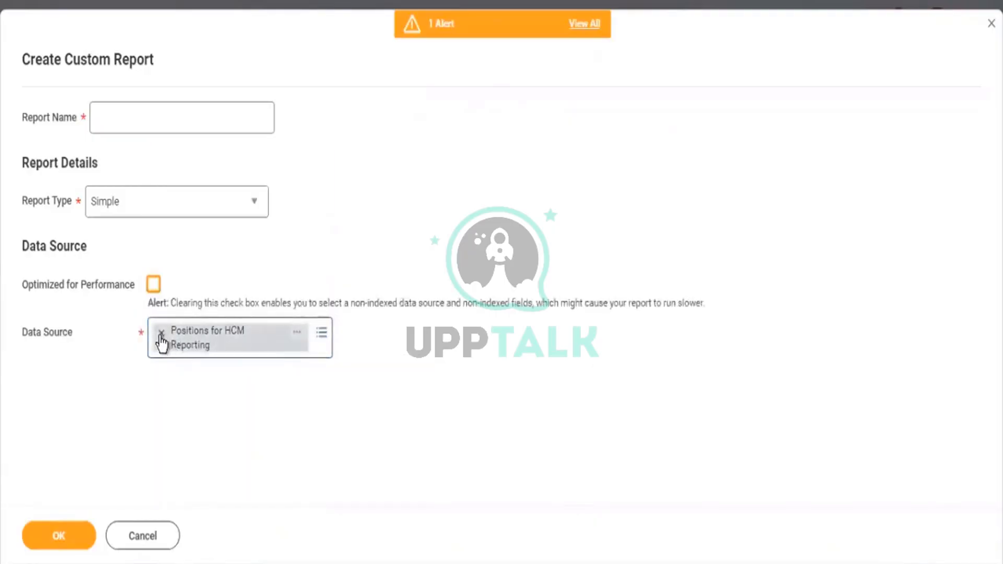
pyautogui.click(161, 333)
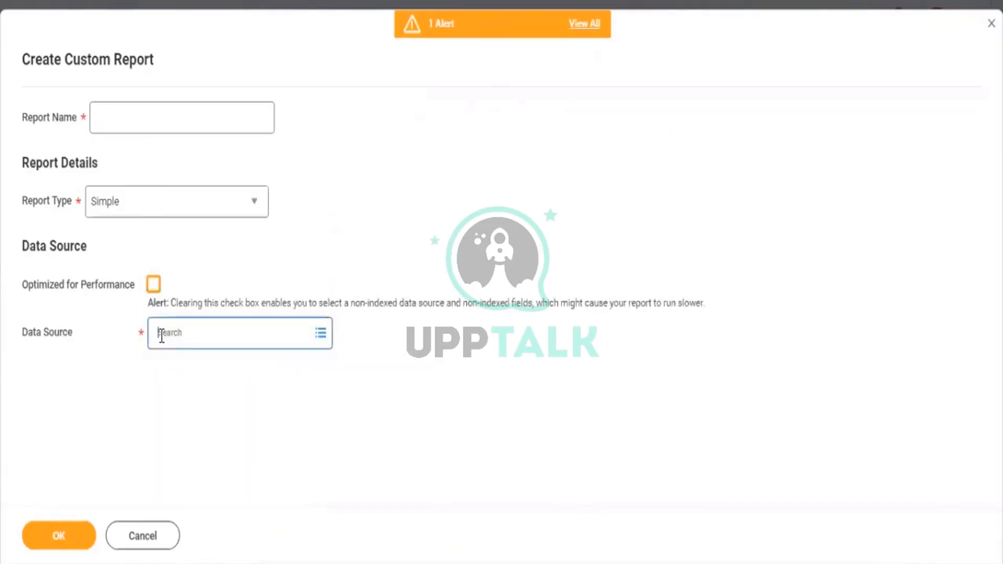
pyautogui.click(154, 289)
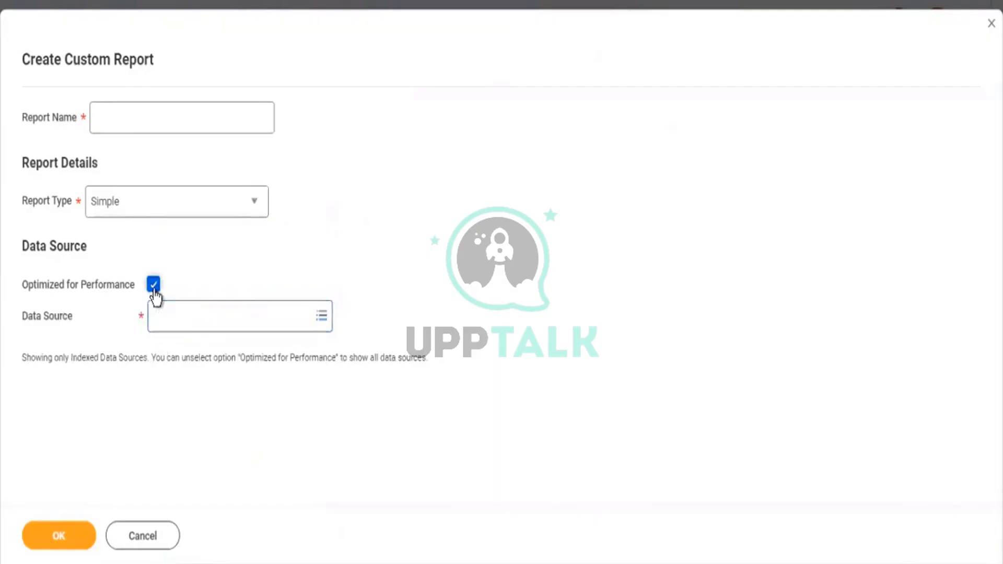
# With Optimized for Performance cleared, search all data sources for "position"
pyautogui.click(169, 323)
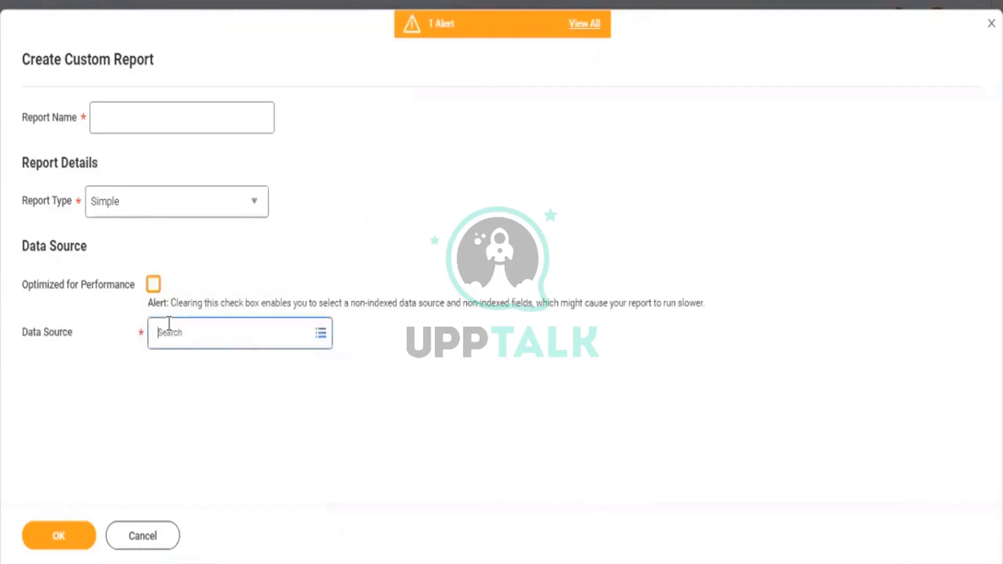
pyautogui.write('pos')
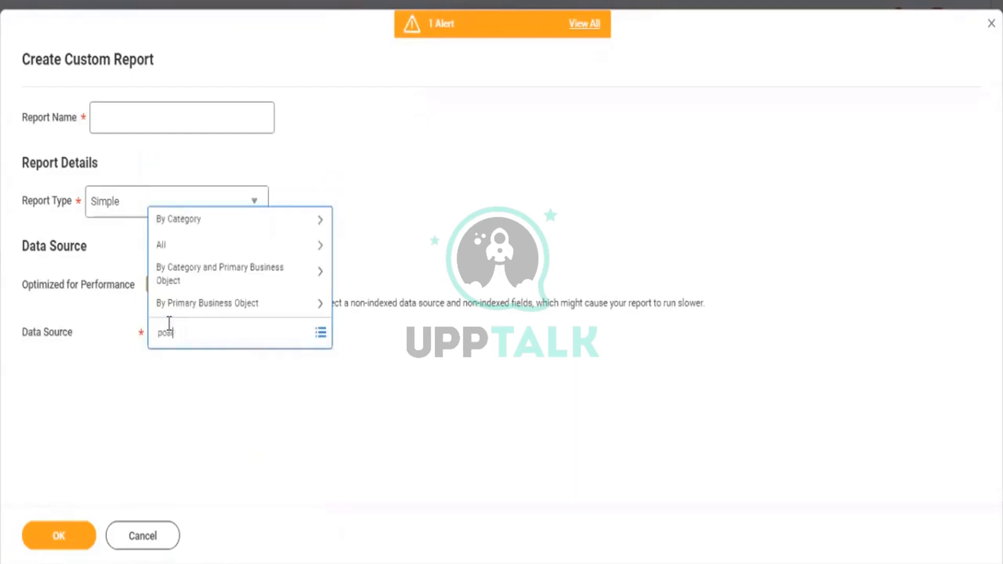
pyautogui.write('ition')
pyautogui.press('Return')
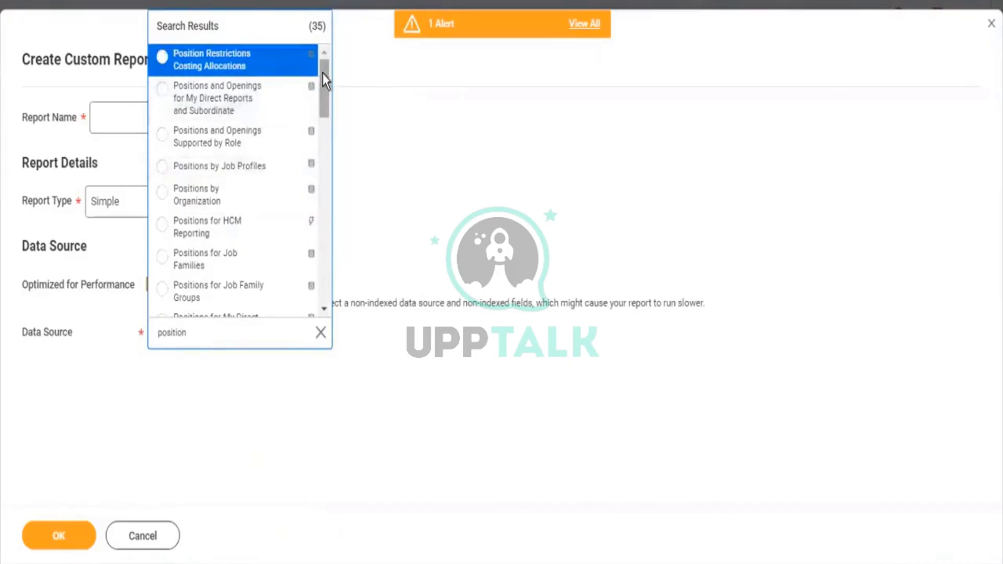
# Open the details of the Positions for HCM Reporting data source and examine its data source type
pyautogui.moveTo(322, 73)
pyautogui.mouseDown()
pyautogui.moveTo(322, 91)
pyautogui.moveTo(320, 74)
pyautogui.mouseUp()
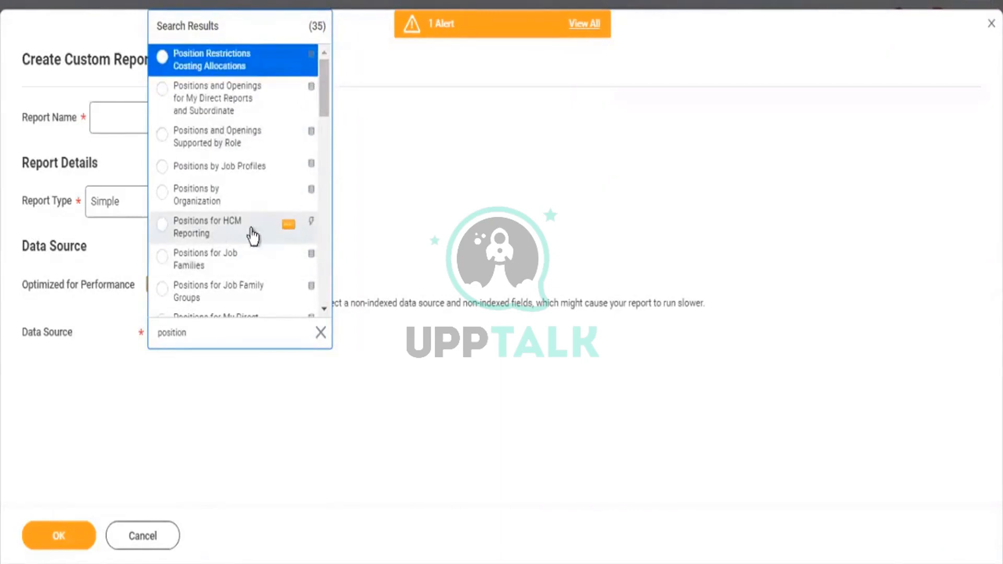
pyautogui.click(288, 228)
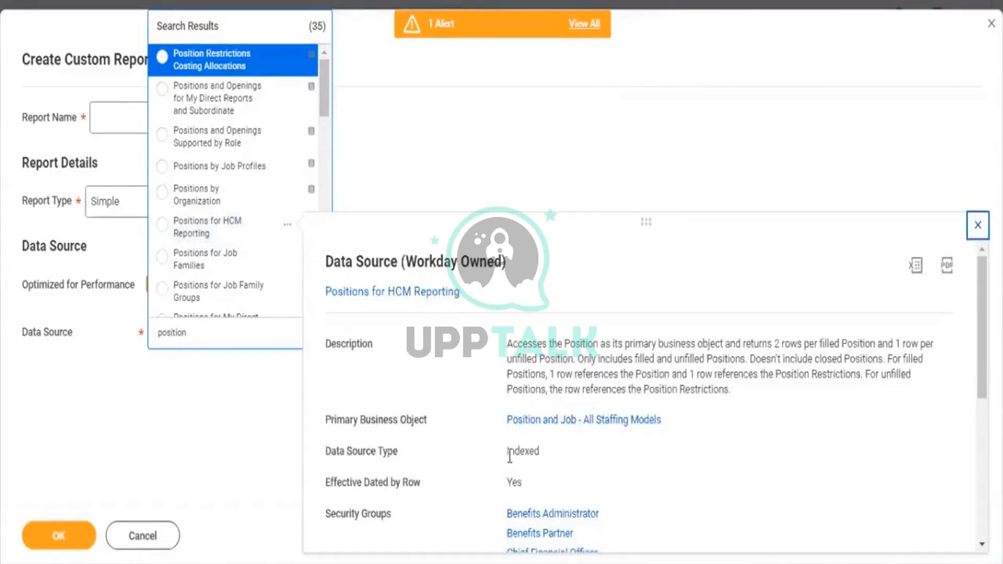
pyautogui.moveTo(509, 453); pyautogui.dragTo(551, 462)
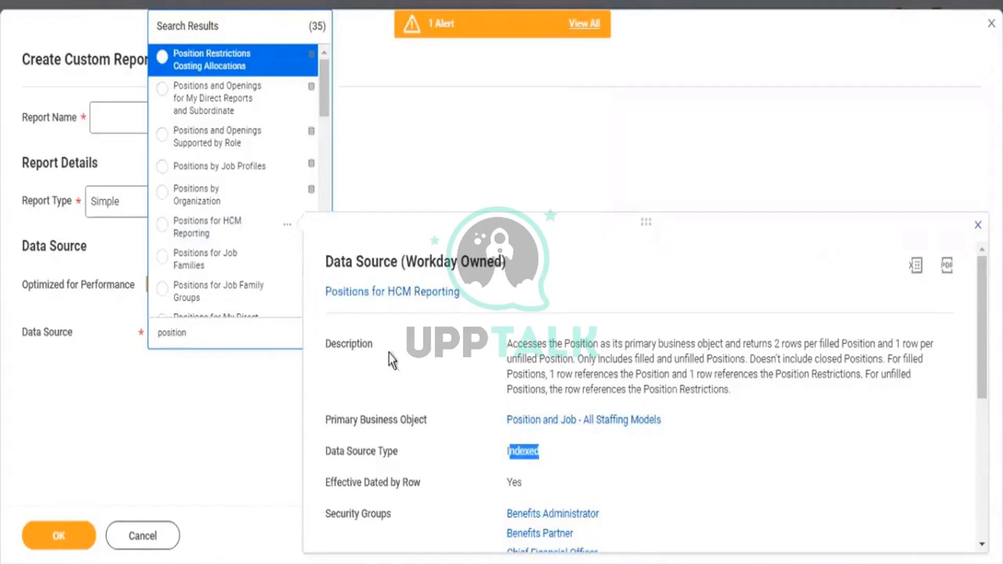
# Open the details of the Positions by Organization data source and examine its data source type
pyautogui.moveTo(292, 194)
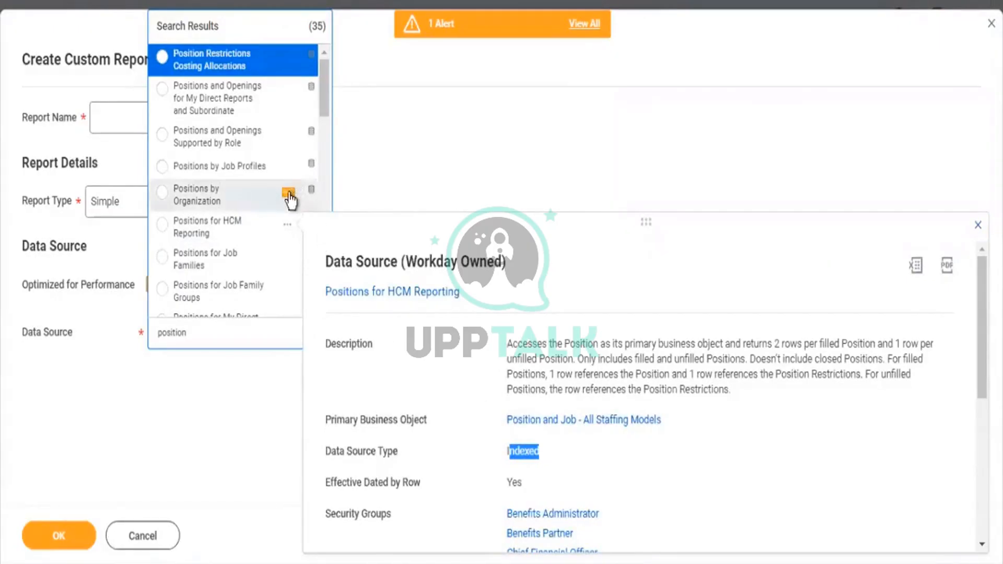
pyautogui.click(289, 194)
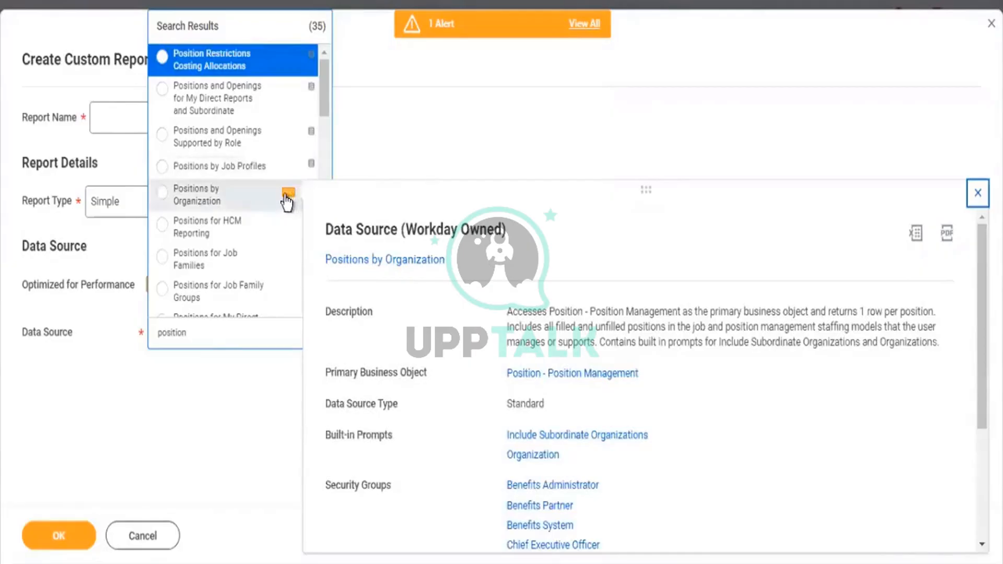
pyautogui.click(287, 197)
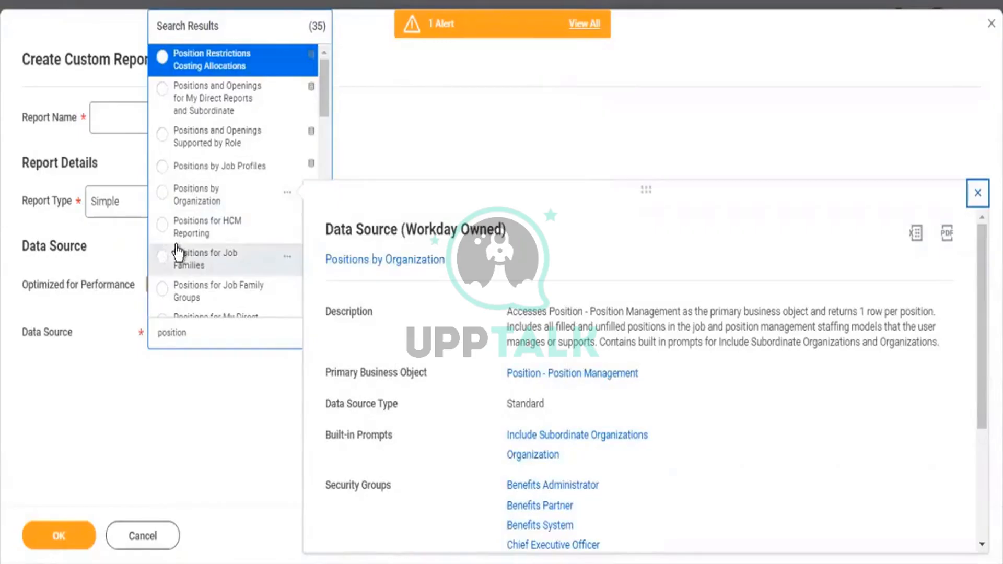
# Search the data sources for "workers HCM report" and select Workers for HCM Reporting
pyautogui.doubleClick(186, 330)
pyautogui.write('workers')
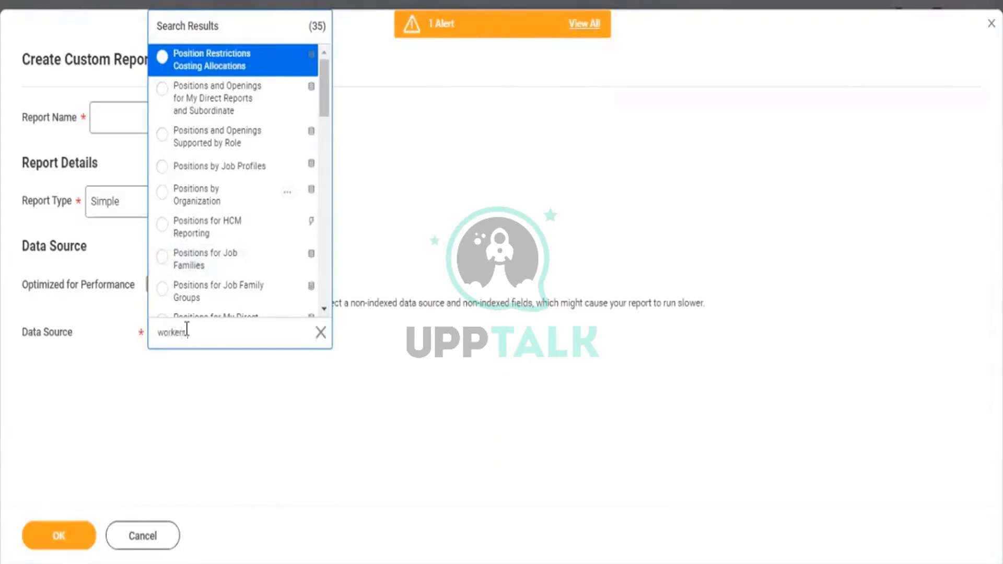
pyautogui.write('i HCM report')
pyautogui.press('Return')
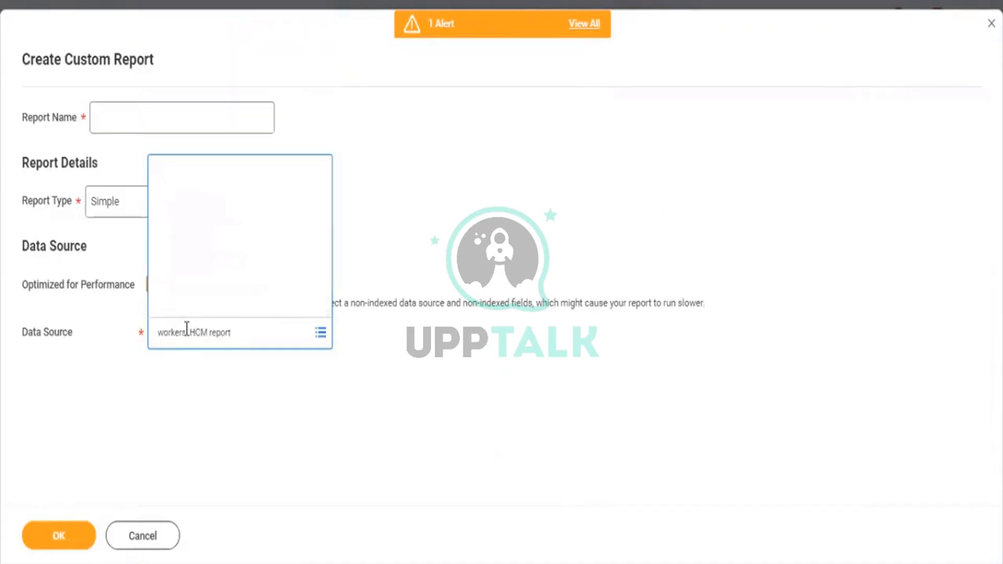
pyautogui.click(198, 339)
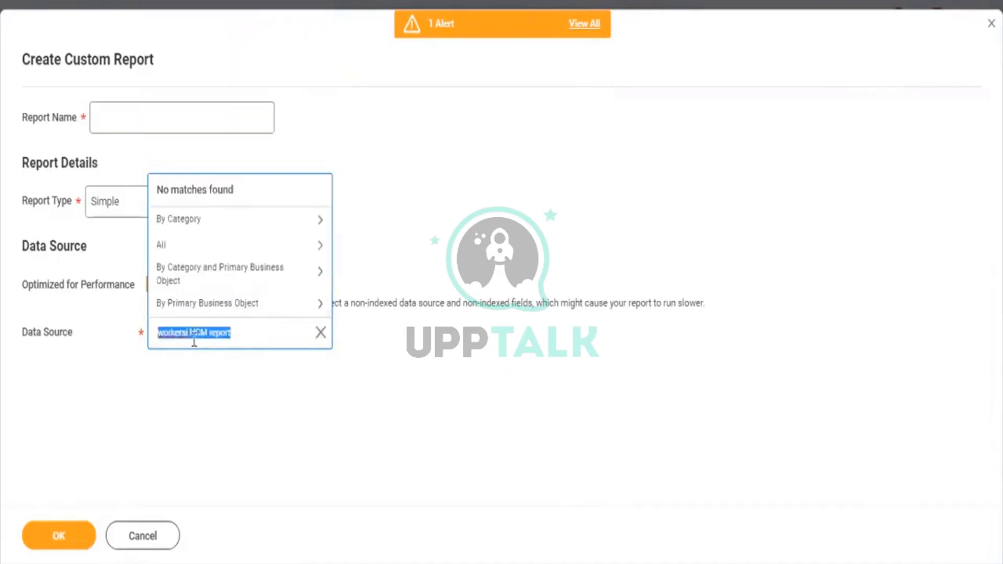
pyautogui.click(189, 334)
pyautogui.press('BackSpace')
pyautogui.click(247, 336)
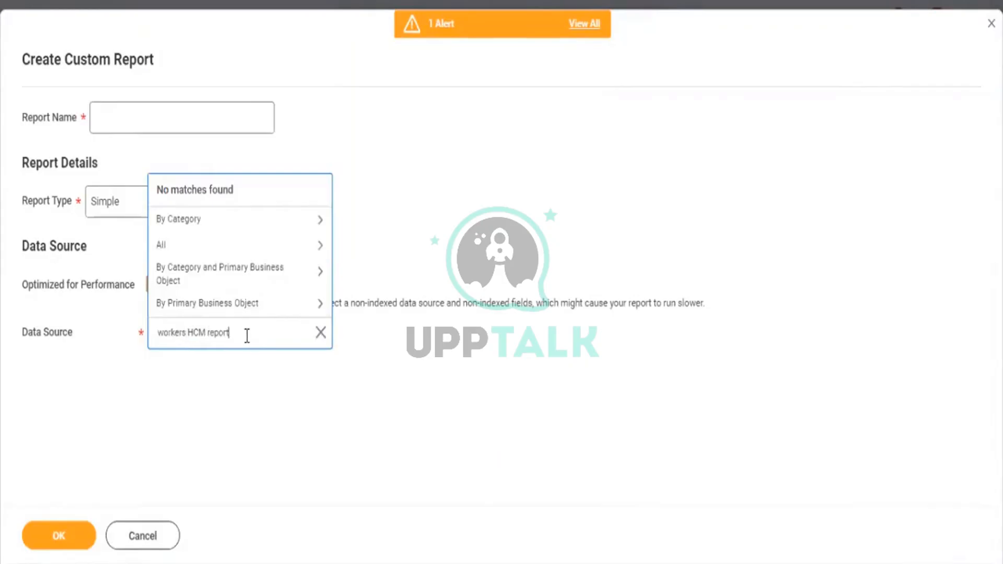
pyautogui.press('Return')
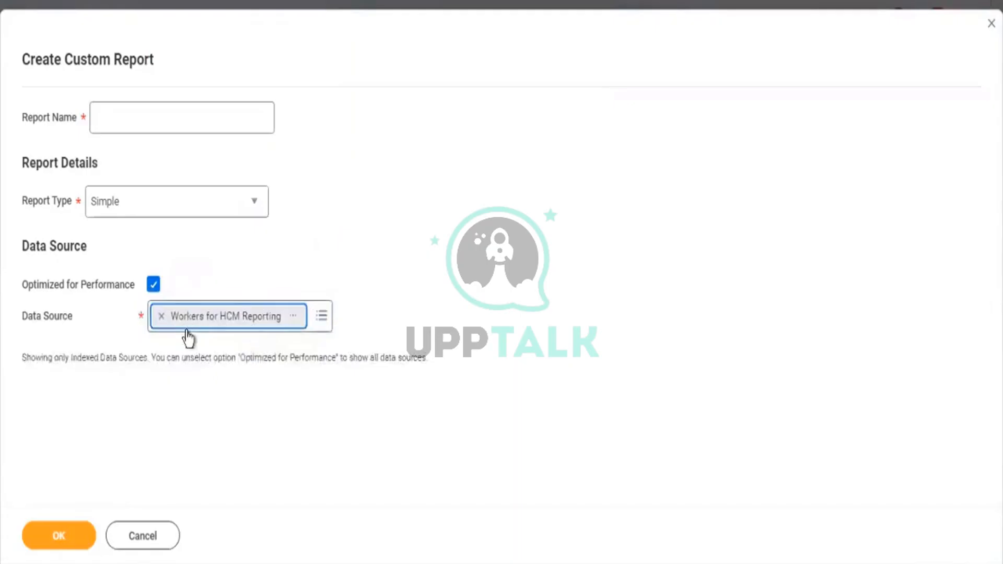
# Clear Optimized for Performance and open the details of the Workers for HCM Reporting data source
pyautogui.click(154, 284)
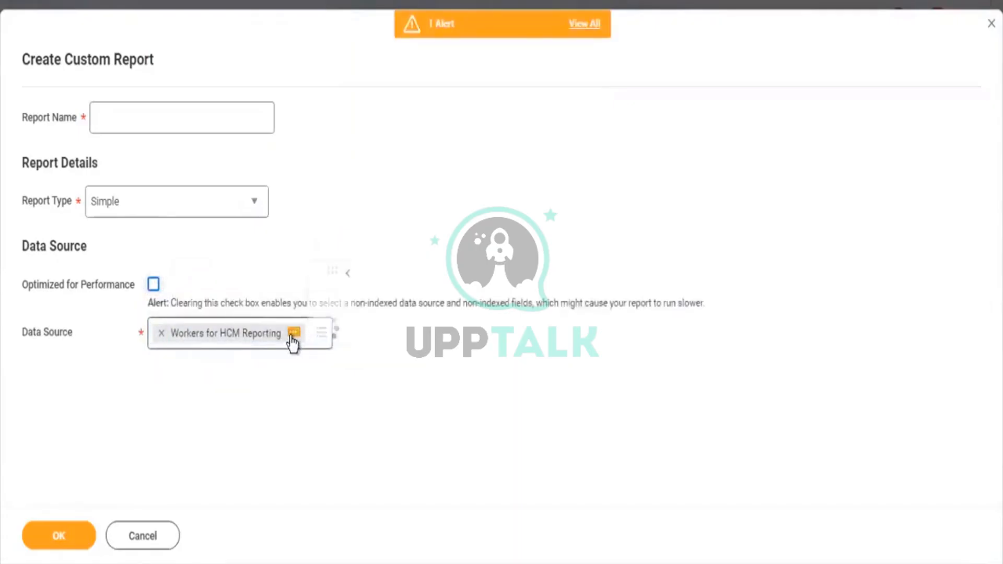
pyautogui.click(292, 335)
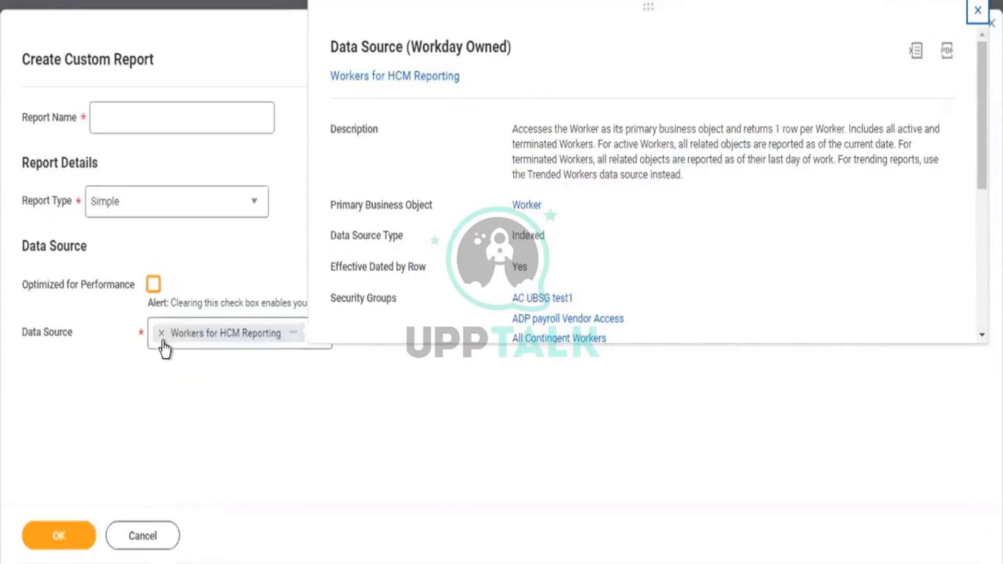
# Remove Workers for HCM Reporting from the data source and switch Optimized for Performance on and off again
pyautogui.click(161, 334)
pyautogui.click(153, 284)
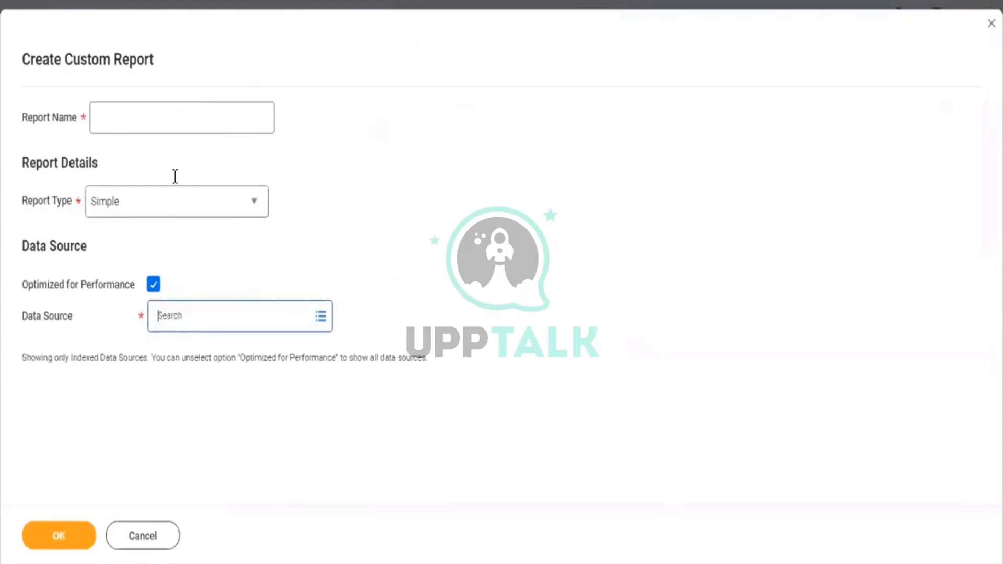
pyautogui.click(153, 285)
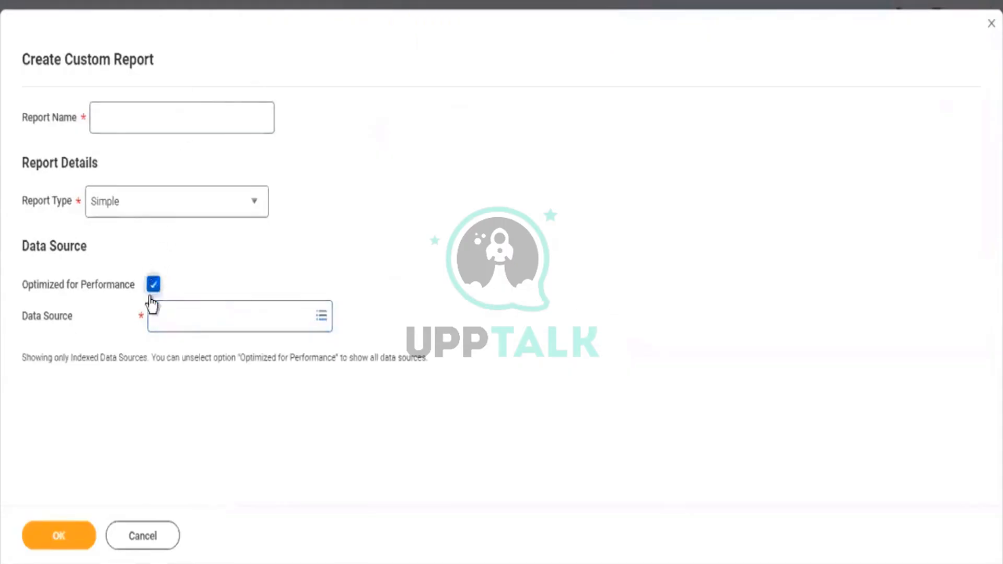
pyautogui.click(174, 334)
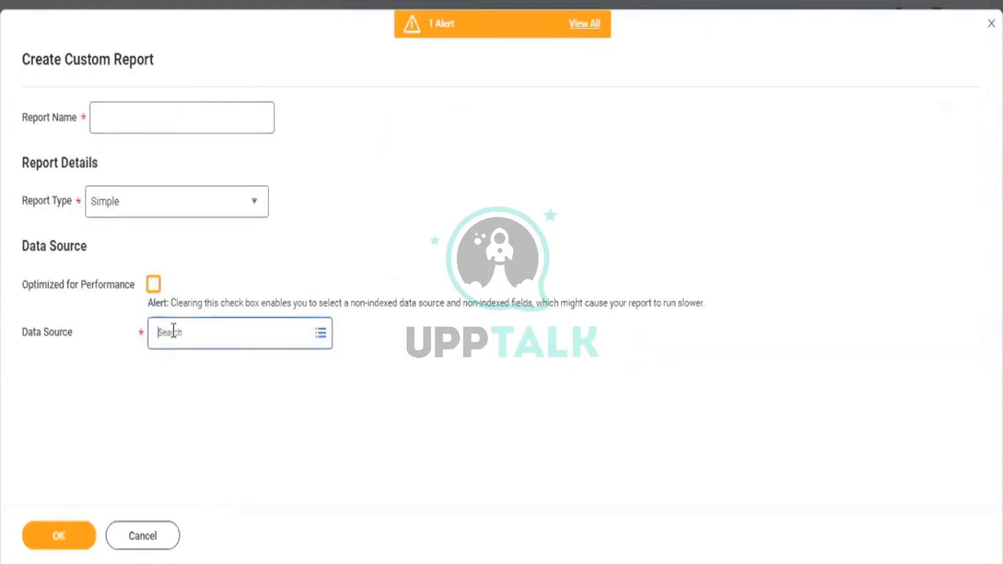
pyautogui.write('All')
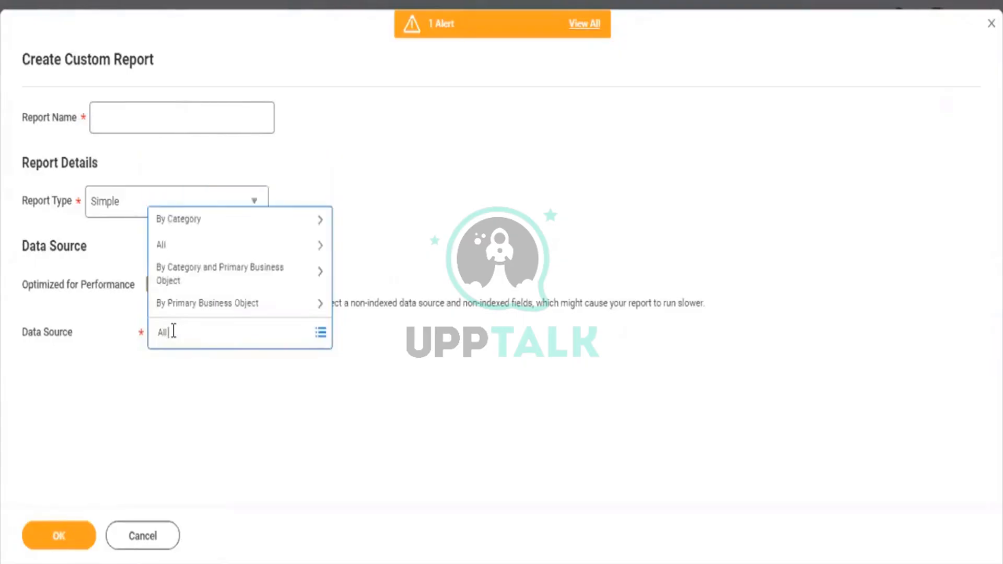
pyautogui.write(' job')
pyautogui.write(' requisitio')
pyautogui.write('n')
pyautogui.moveTo(240, 329); pyautogui.dragTo(170, 332)
pyautogui.write('cb re')
pyautogui.click(169, 333)
pyautogui.write('qs')
pyautogui.press('Return')
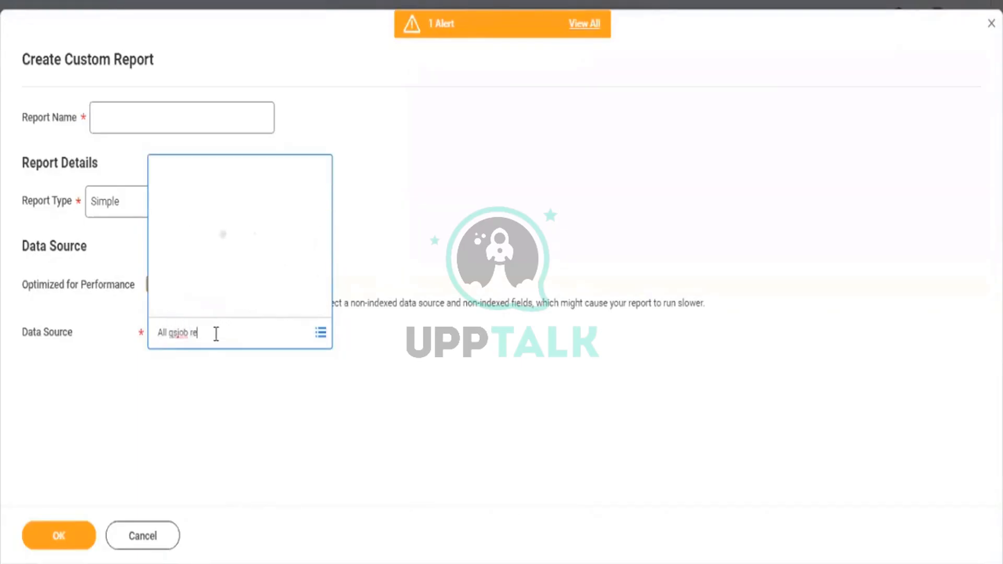
pyautogui.press('BackSpace')
pyautogui.press('BackSpace')
pyautogui.press('BackSpace')
pyautogui.press('BackSpace')
pyautogui.press('BackSpace')
pyautogui.press('BackSpace')
pyautogui.press('BackSpace')
pyautogui.press('BackSpace')
pyautogui.press('BackSpace')
pyautogui.press('BackSpace')
pyautogui.press('BackSpace')
pyautogui.press('BackSpace')
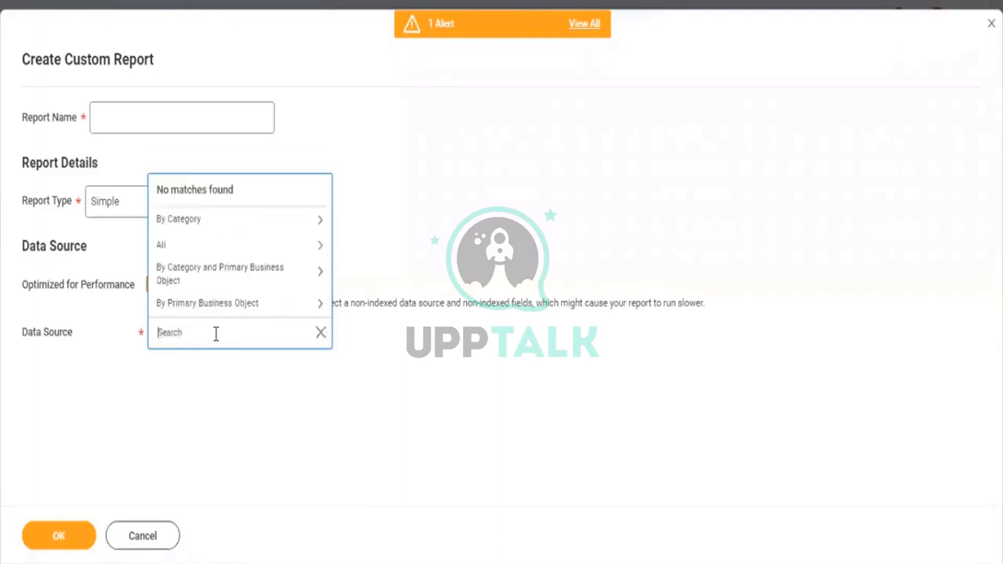
# Search the data sources for "All Job requi" and select All Job Requisitions for the report
pyautogui.write('All Job requi')
pyautogui.press('Return')
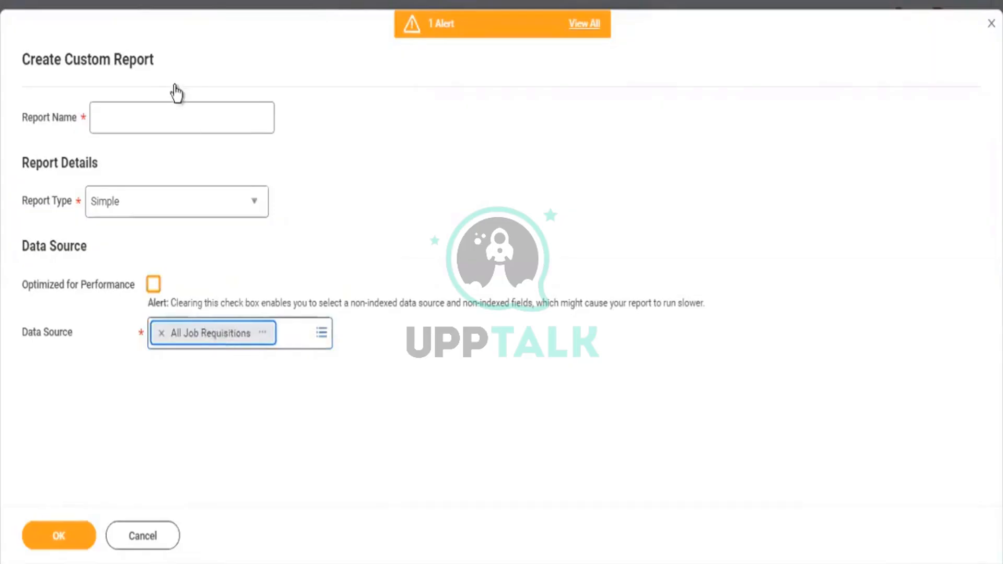
# Name the custom report "RPT - All Job Requisitions"
pyautogui.click(147, 119)
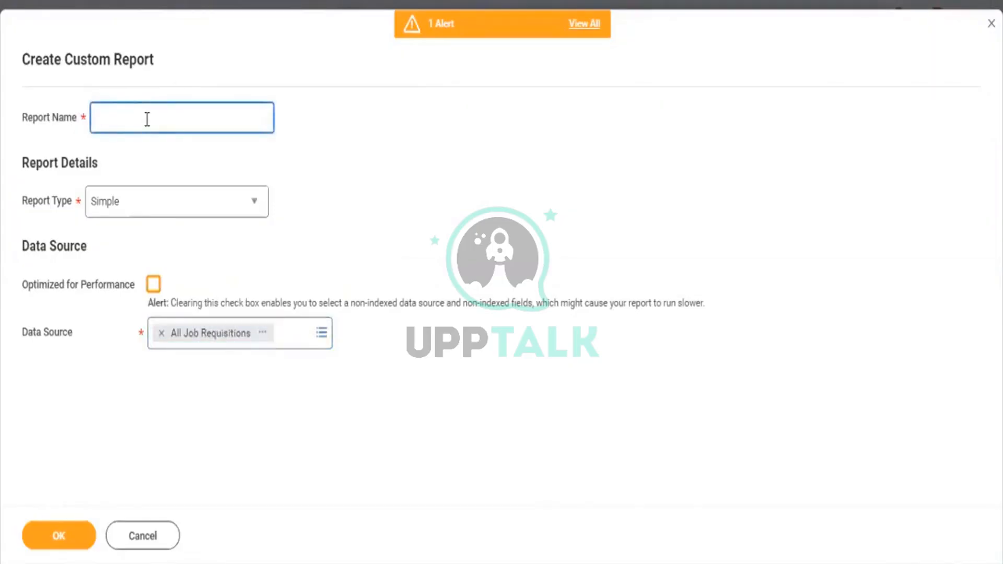
pyautogui.write('RPT - All Job Requisii R')
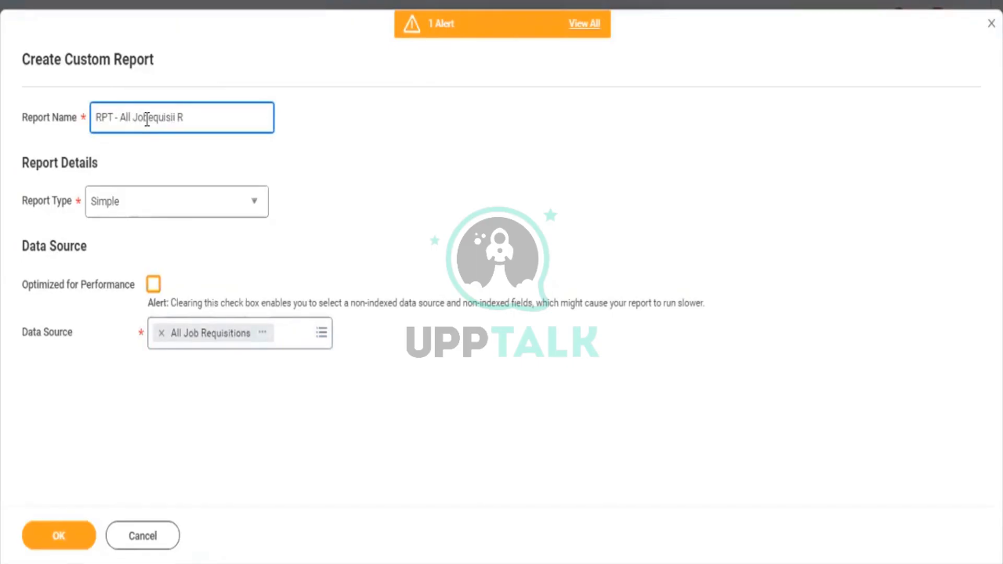
pyautogui.press('BackSpace')
pyautogui.press('BackSpace')
pyautogui.press('BackSpace')
pyautogui.press('BackSpace')
pyautogui.press('BackSpace')
pyautogui.press('BackSpace')
pyautogui.press('BackSpace')
pyautogui.press('BackSpace')
pyautogui.press('BackSpace')
pyautogui.write('equisitions')
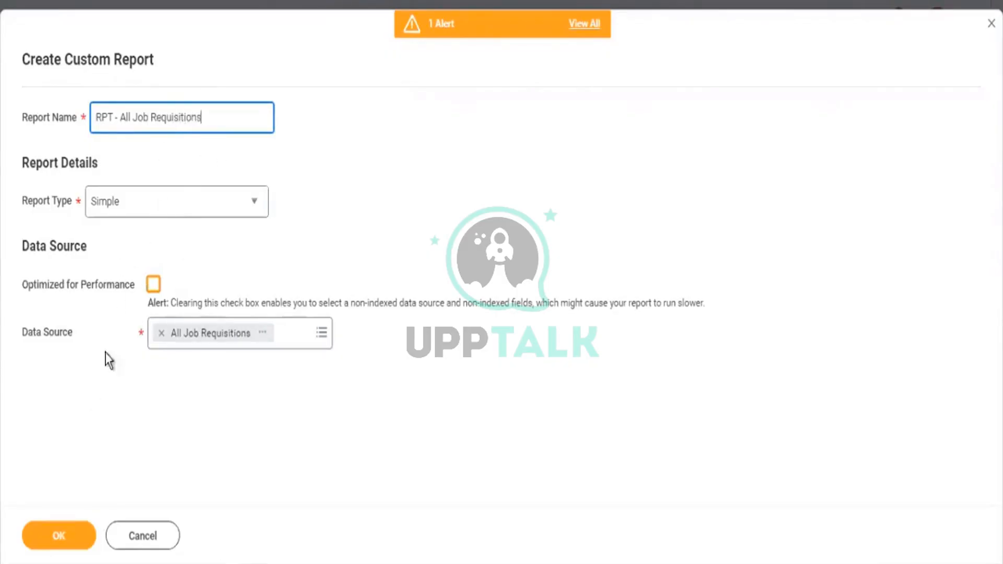
# Set the report type to Advanced and create the custom report
pyautogui.click(120, 211)
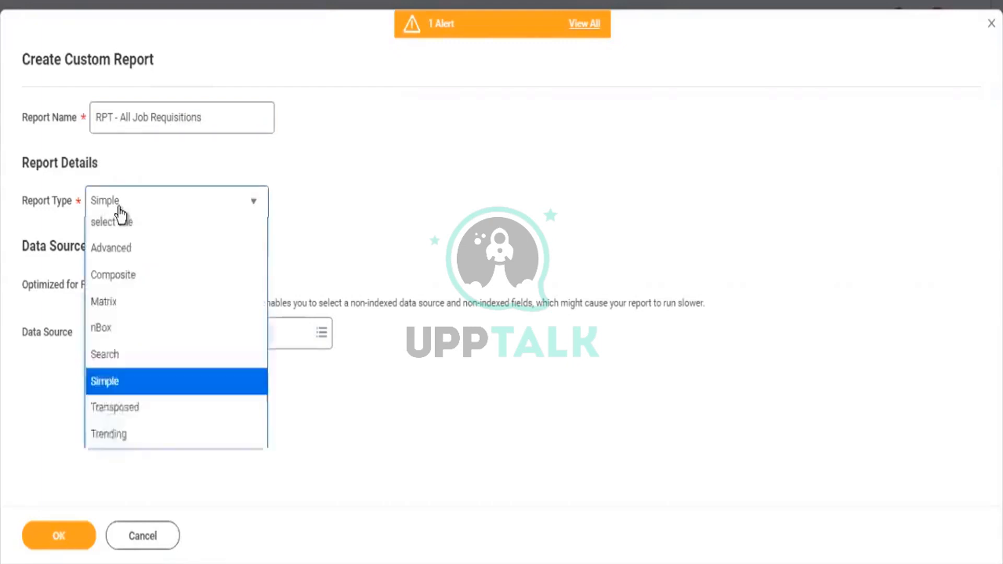
pyautogui.click(117, 256)
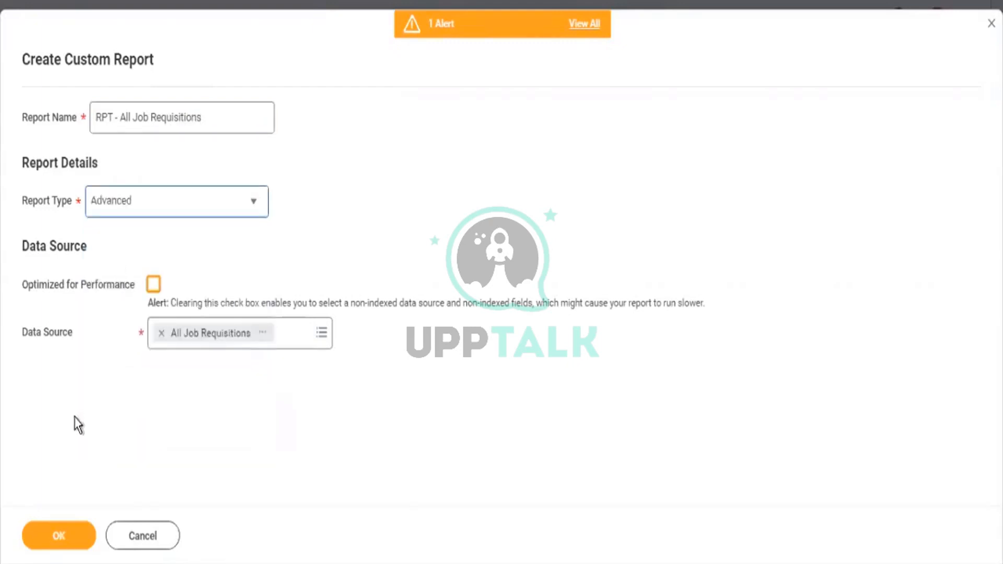
pyautogui.click(67, 536)
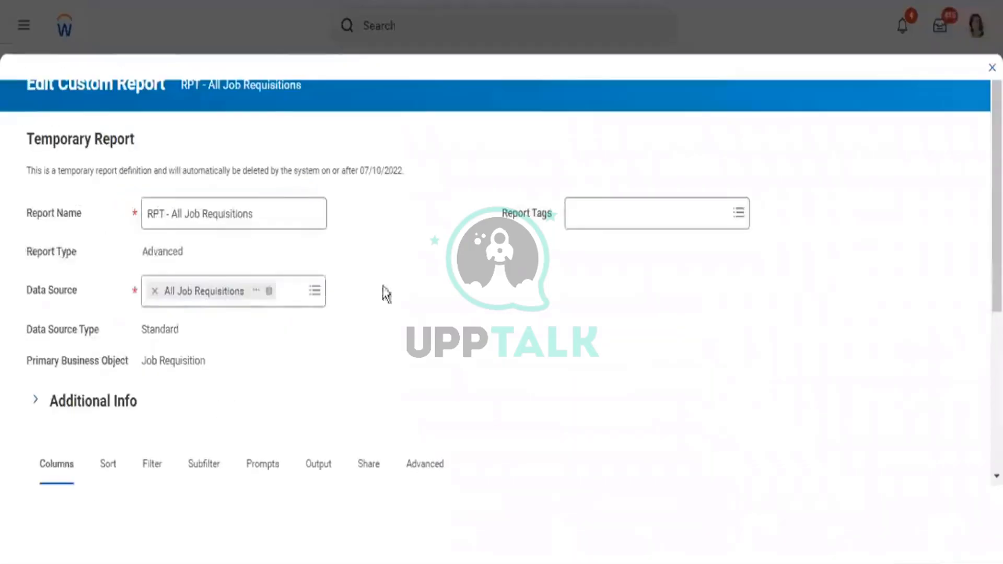
# Search the fields for "job requisition" and set the first report column's field to Job Requisition
pyautogui.moveTo(997, 217); pyautogui.dragTo(997, 387)
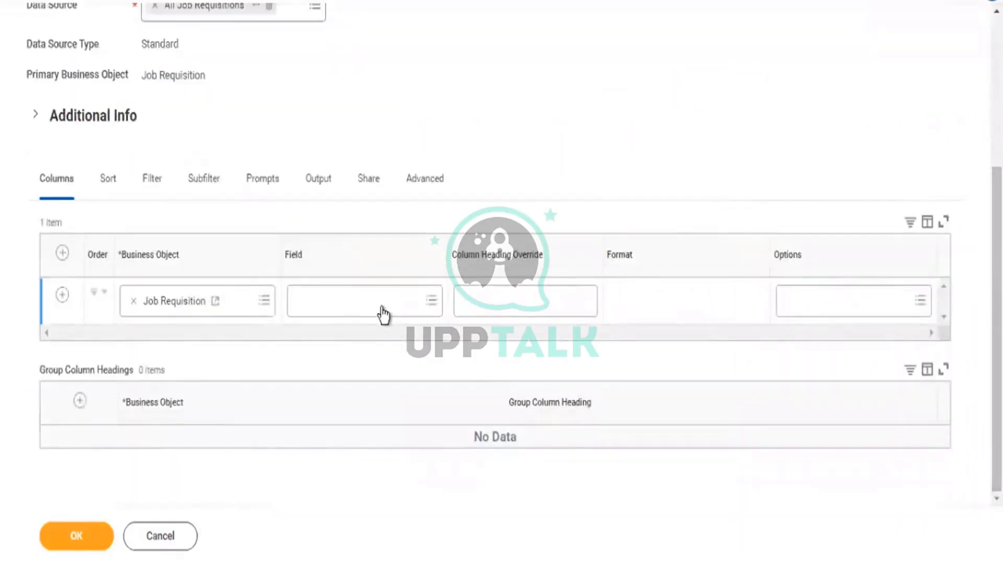
pyautogui.write('job')
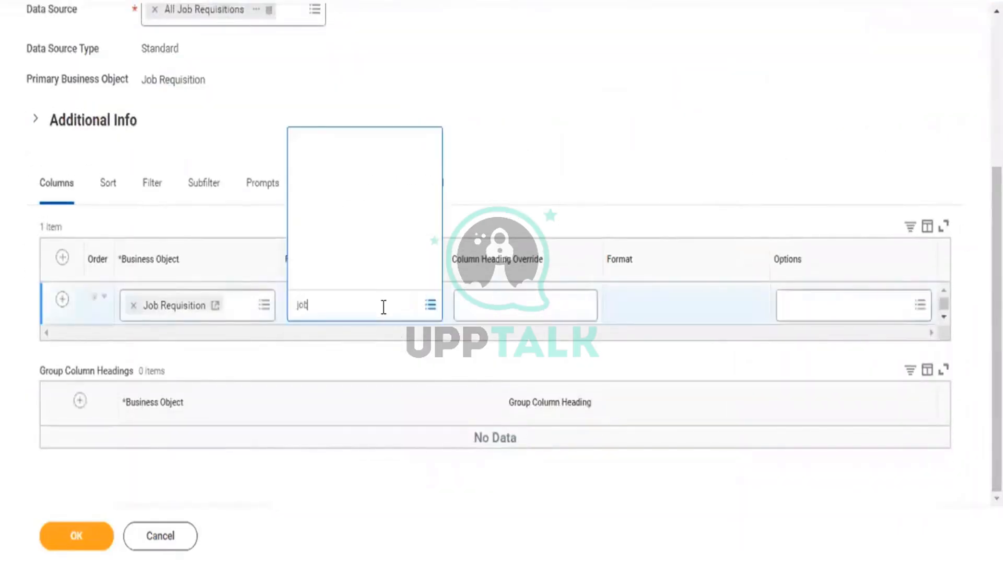
pyautogui.write(' re')
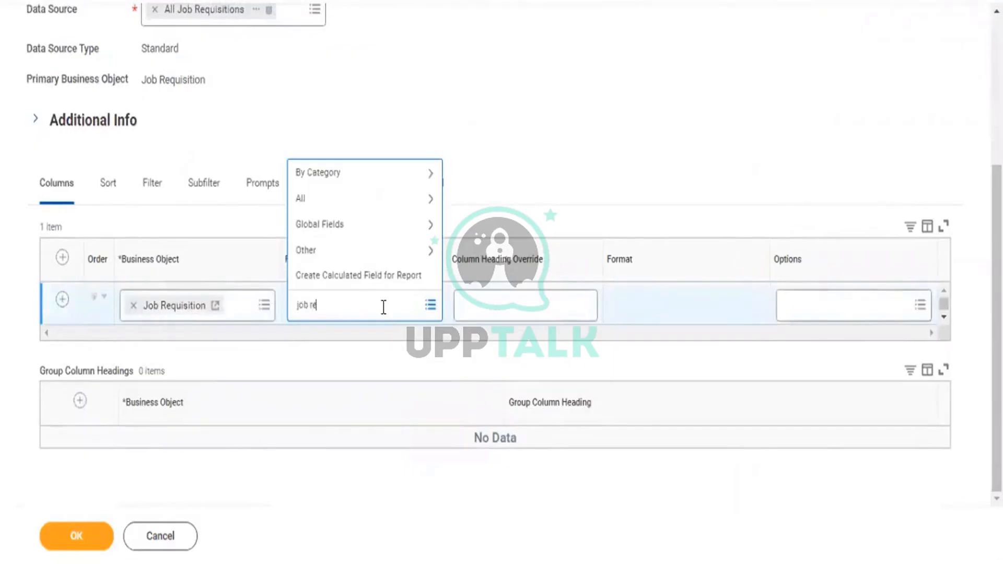
pyautogui.write('quittion')
pyautogui.press('BackSpace')
pyautogui.write('ition')
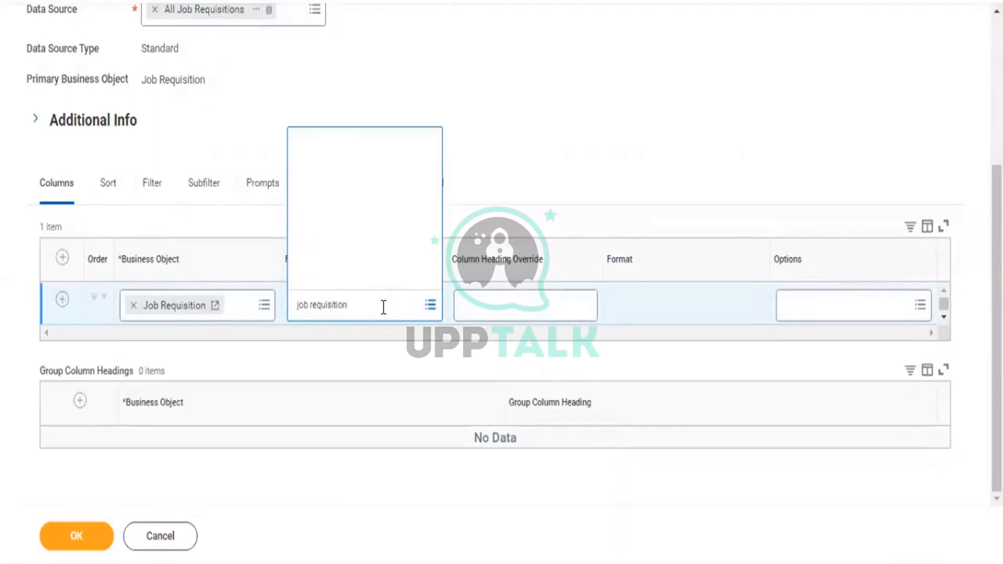
pyautogui.click(340, 58)
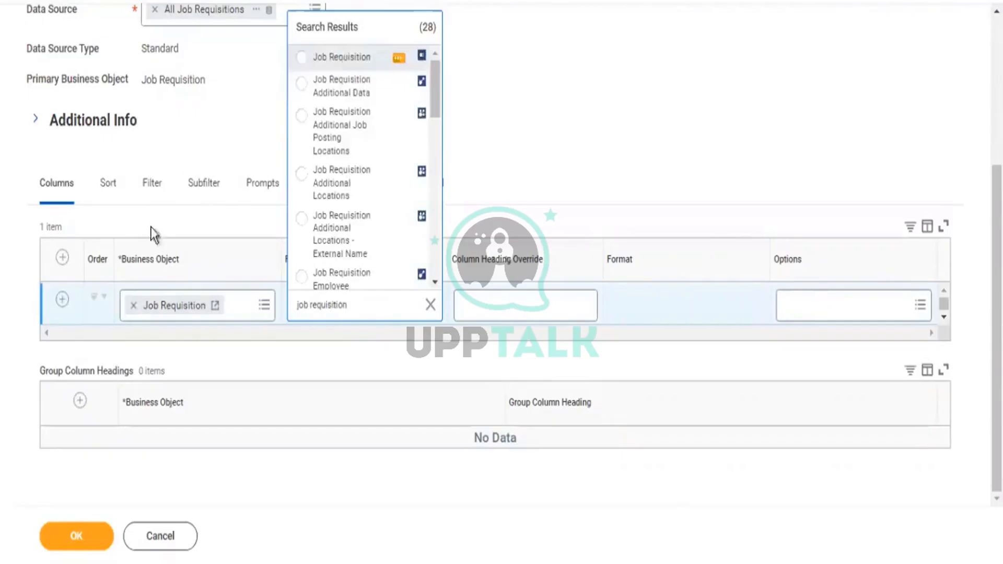
# Add a second column on the Job Requisition business object and set its field to Position
pyautogui.click(63, 300)
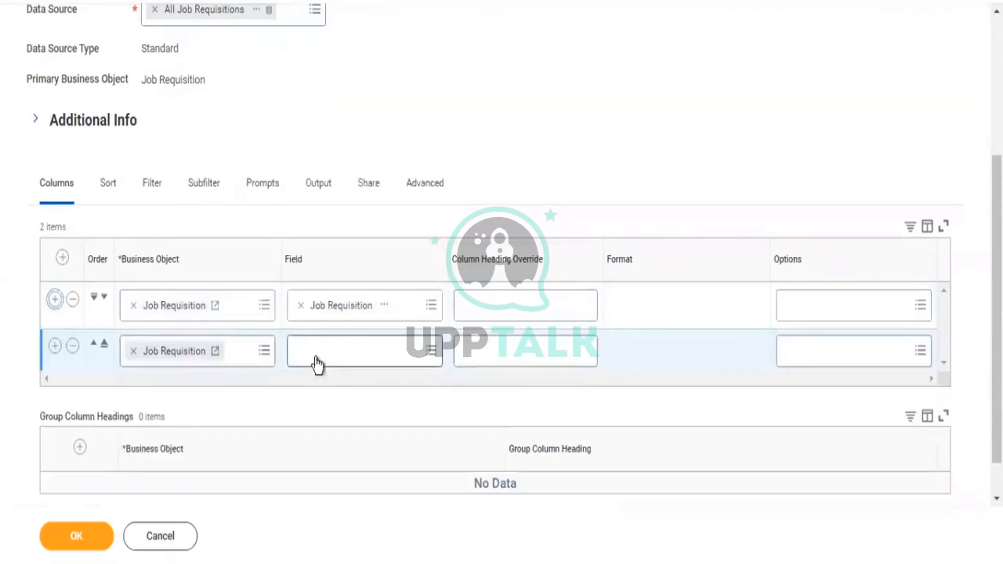
pyautogui.click(318, 347)
pyautogui.write('position')
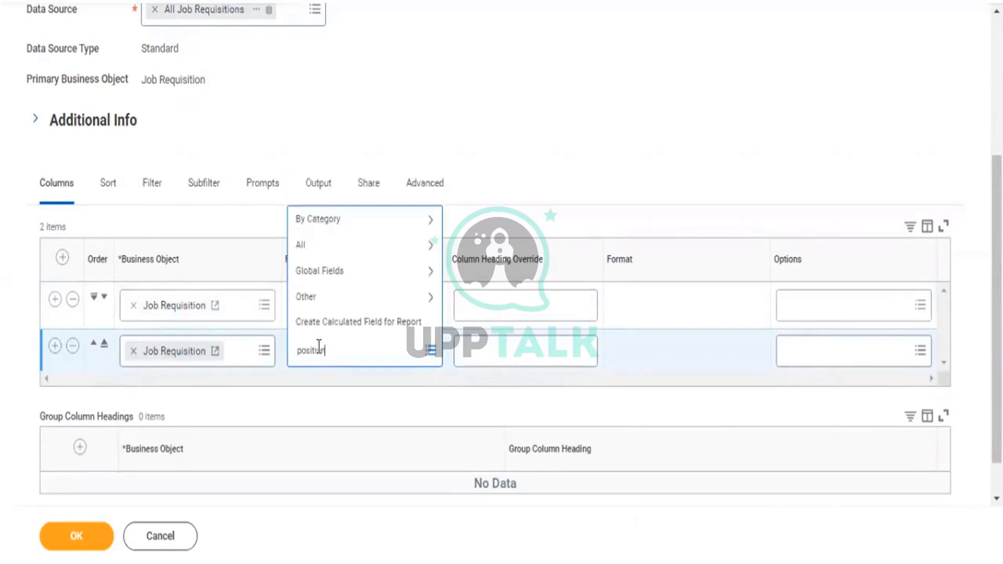
pyautogui.press('Return')
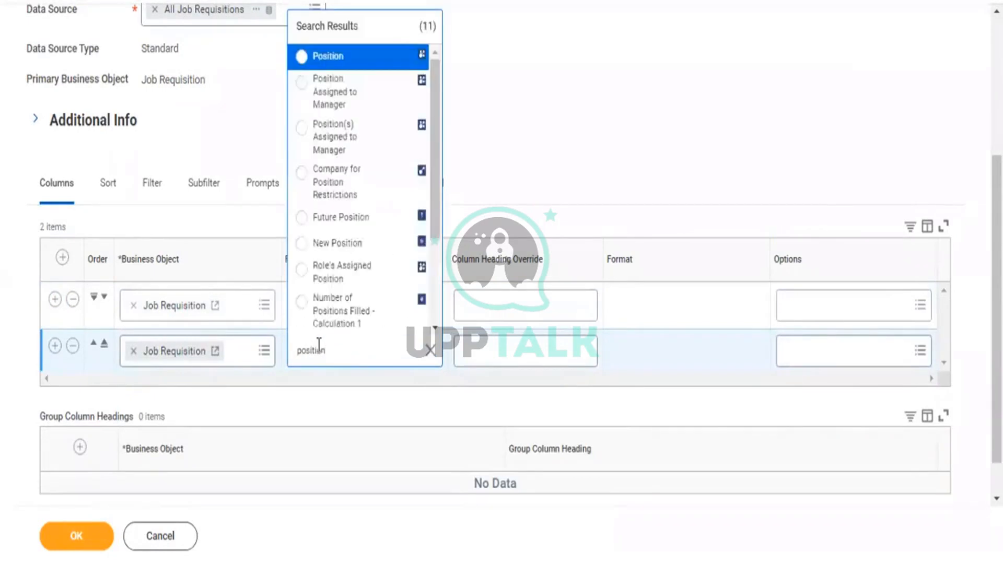
pyautogui.click(322, 59)
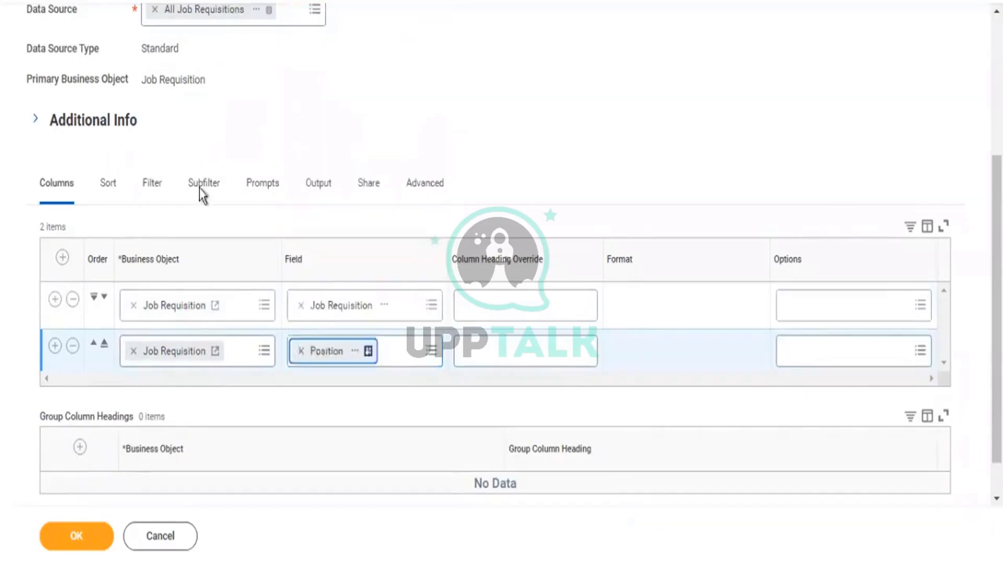
# Add a third column row to the report and open the details of the second column's Position field
pyautogui.click(55, 346)
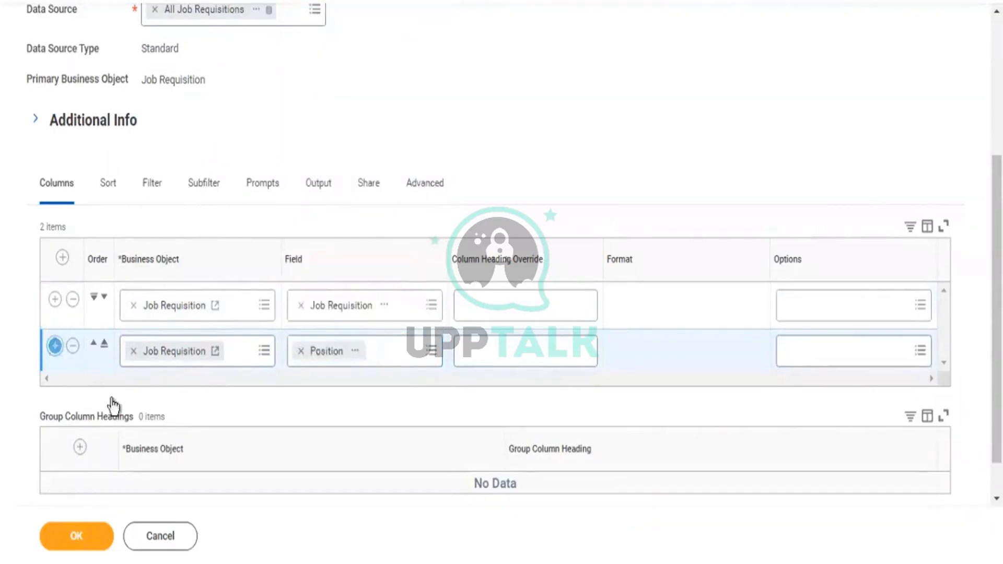
pyautogui.click(332, 396)
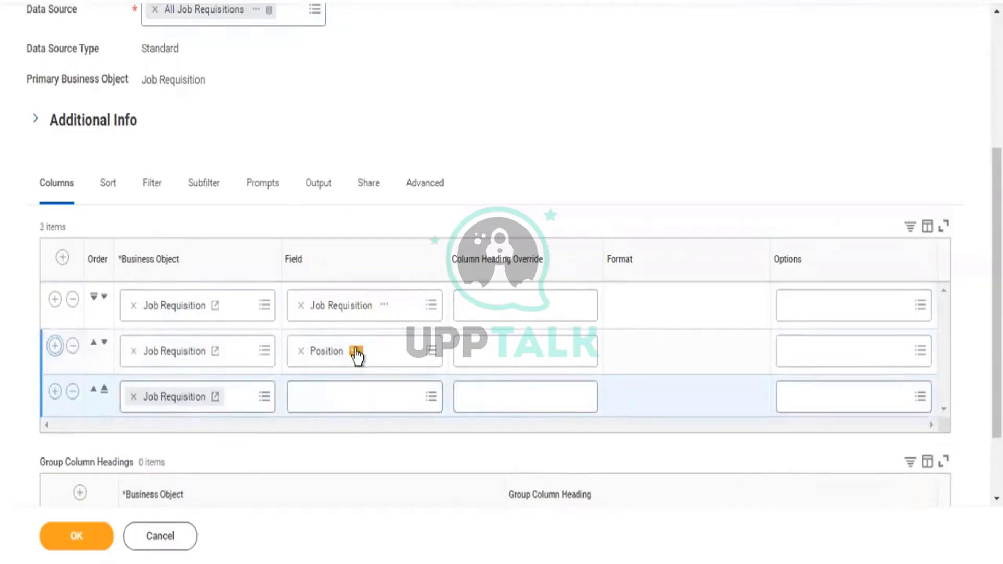
pyautogui.click(355, 352)
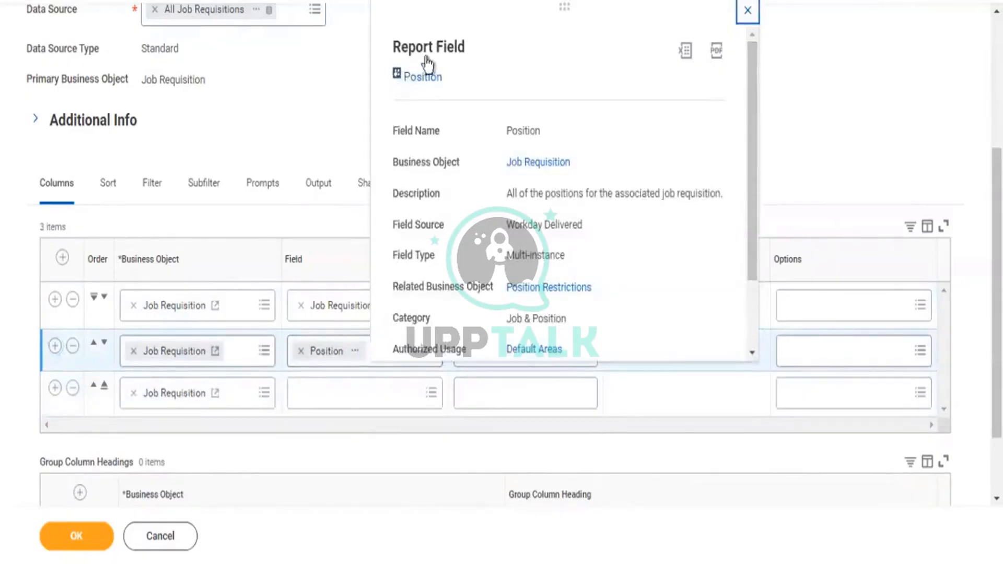
# Search the fields for "target hire date" and set the third column's field to Target Hire Date
pyautogui.click(326, 392)
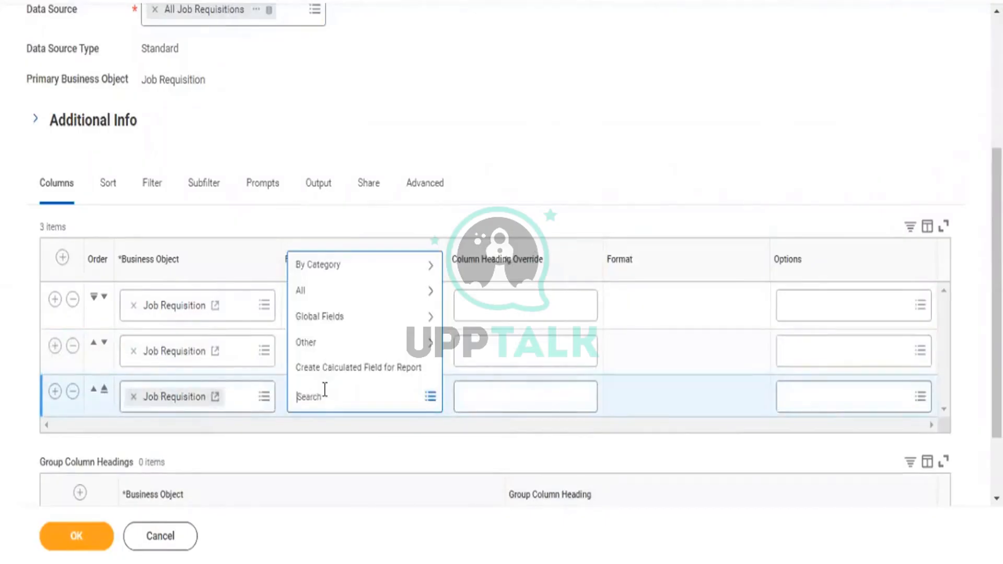
pyautogui.write('Ta')
pyautogui.press('BackSpace')
pyautogui.press('BackSpace')
pyautogui.write('an')
pyautogui.press('BackSpace')
pyautogui.press('BackSpace')
pyautogui.write('get')
pyautogui.press('BackSpace')
pyautogui.press('BackSpace')
pyautogui.press('BackSpace')
pyautogui.write('a')
pyautogui.write('targe')
pyautogui.write('t')
pyautogui.write(' f')
pyautogui.press('BackSpace')
pyautogui.write('hire date')
pyautogui.press('Return')
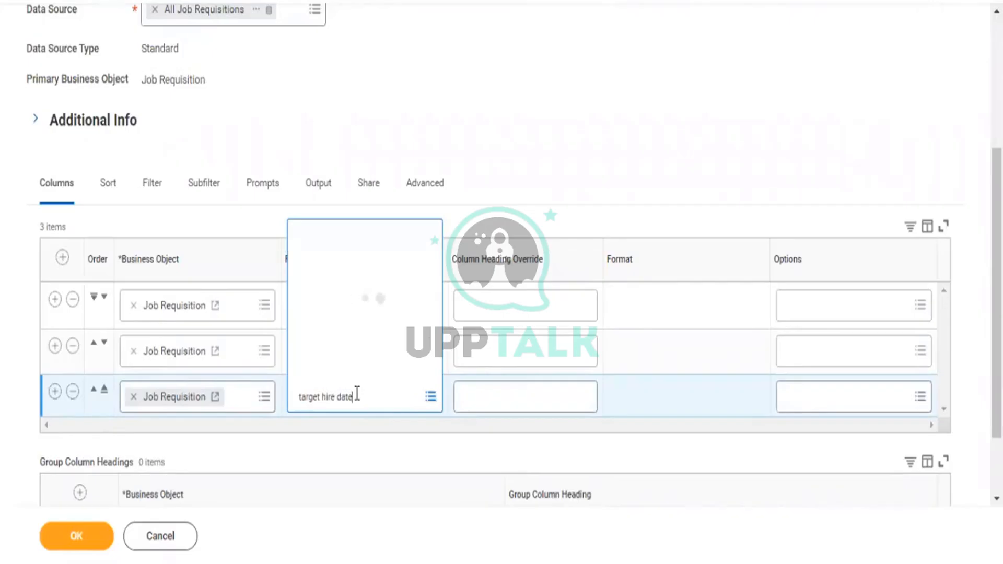
pyautogui.click(363, 338)
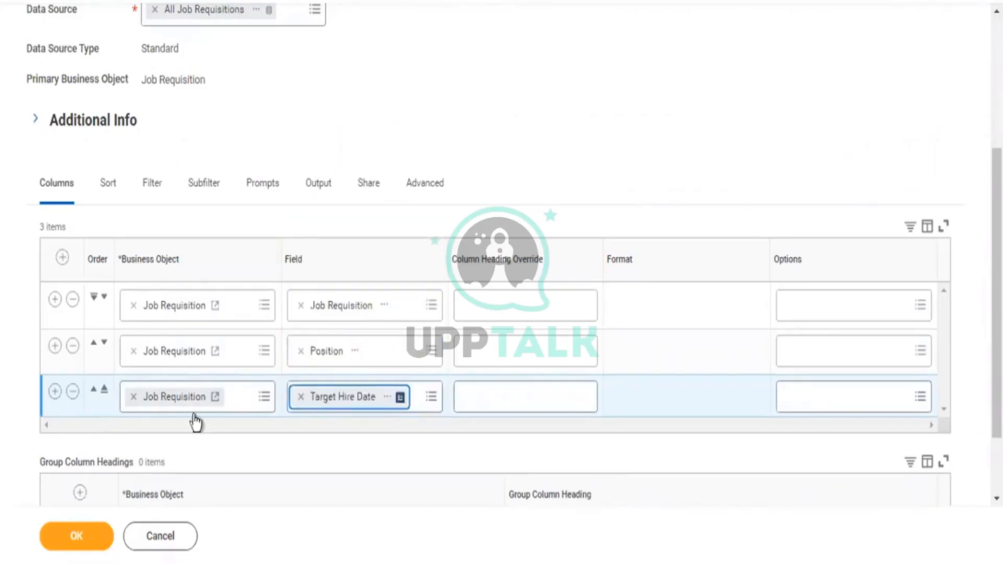
# Add a fourth column, search the fields for "status" and set its field to Job Requisition Status
pyautogui.click(54, 393)
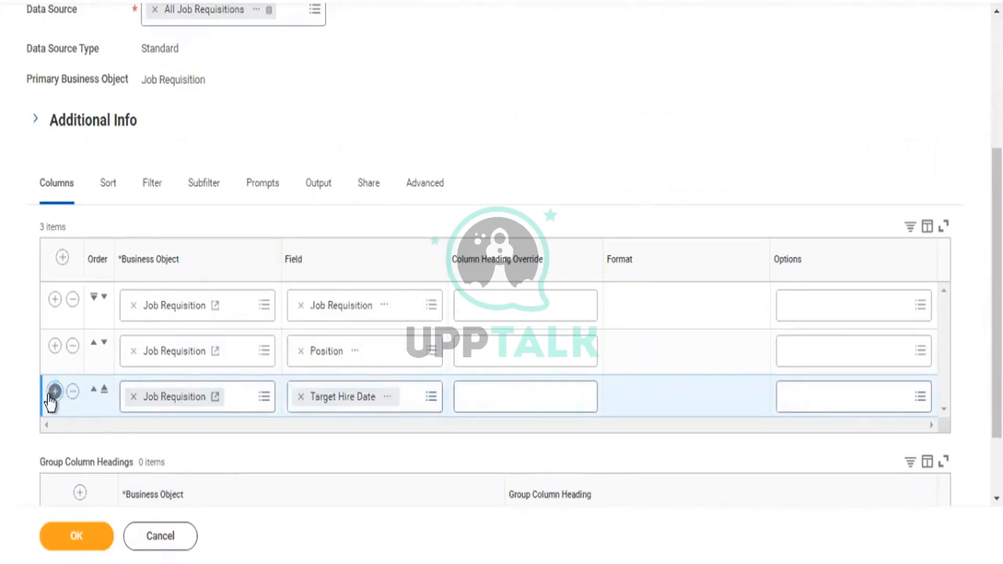
pyautogui.click(349, 457)
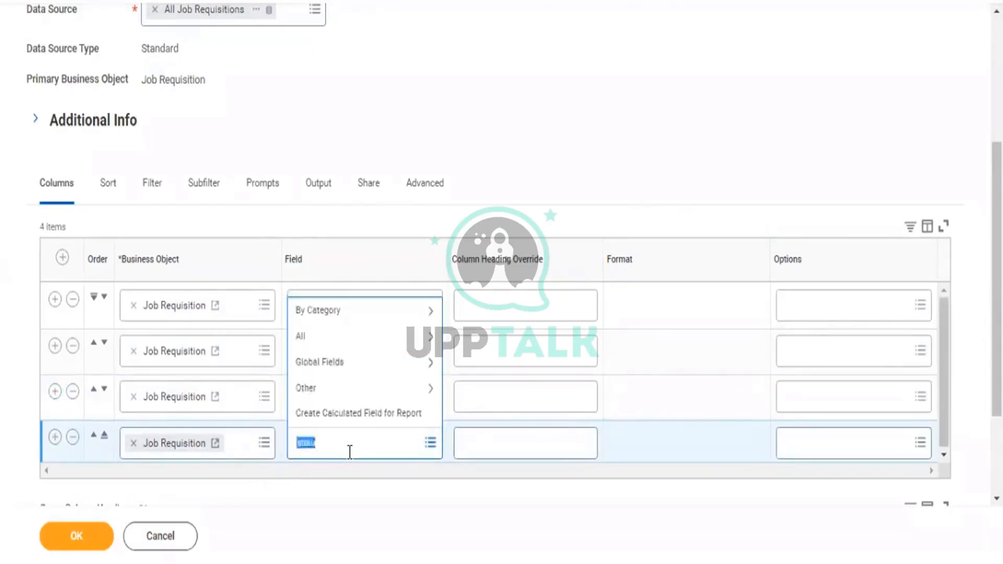
pyautogui.write('status')
pyautogui.press('Return')
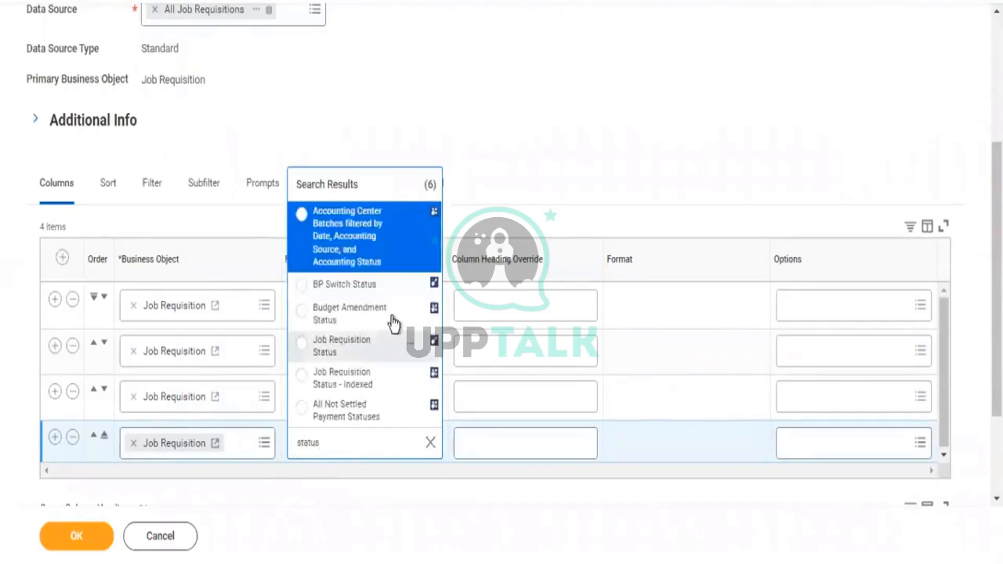
pyautogui.click(345, 345)
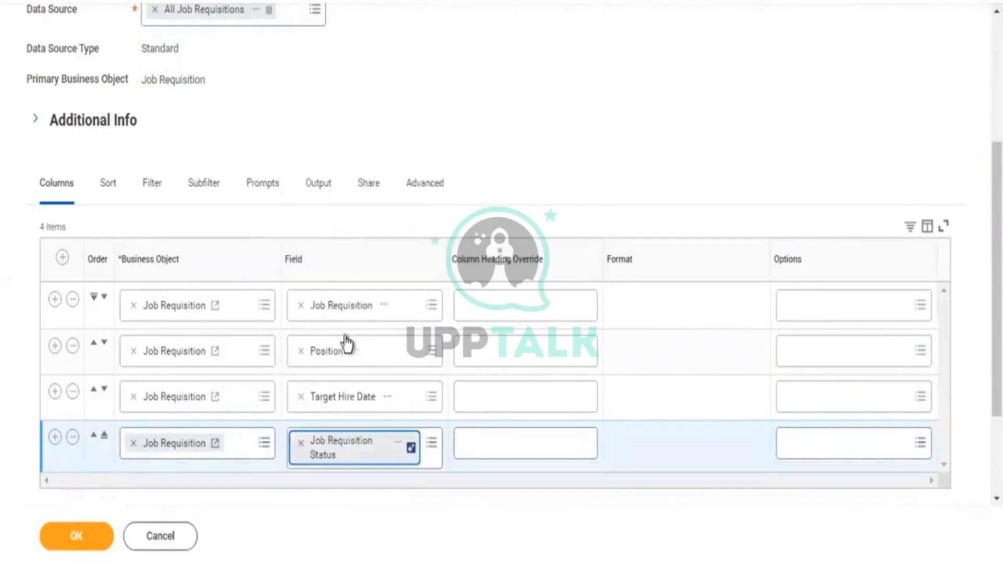
# Add a fifth column, search the fields for "hiring manager" and set its field to Hiring Manager
pyautogui.click(55, 439)
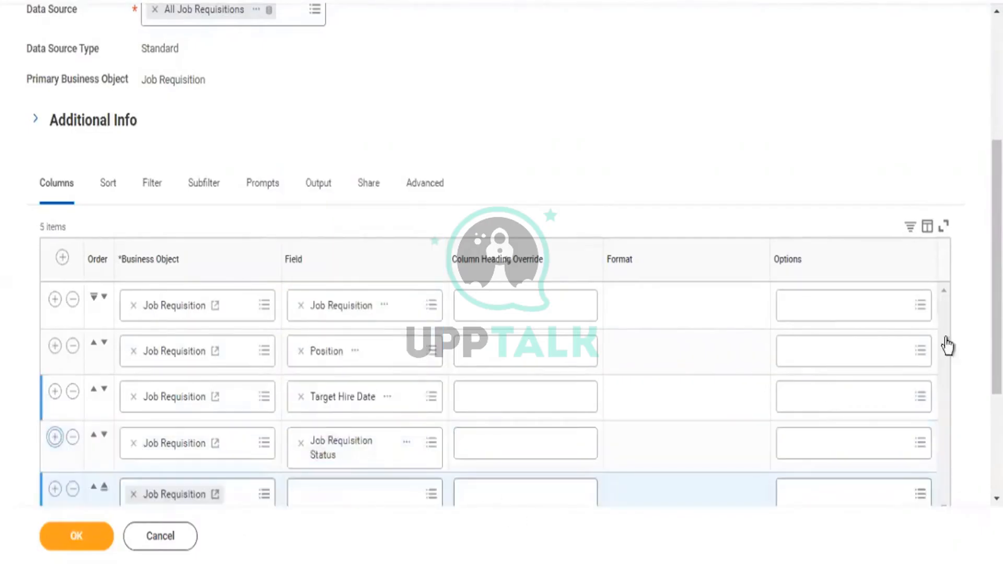
pyautogui.scroll(-4, 515, 255)
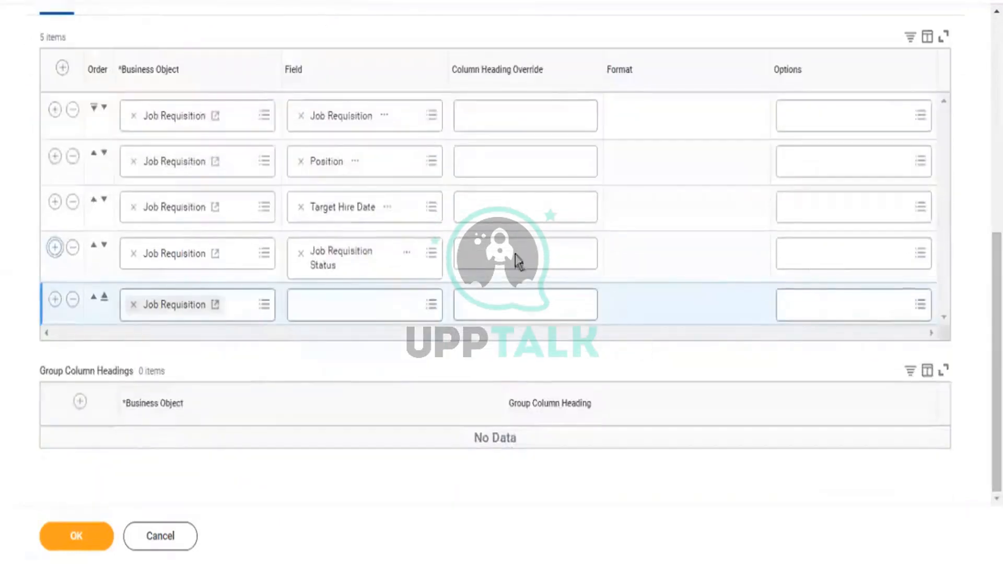
pyautogui.click(378, 311)
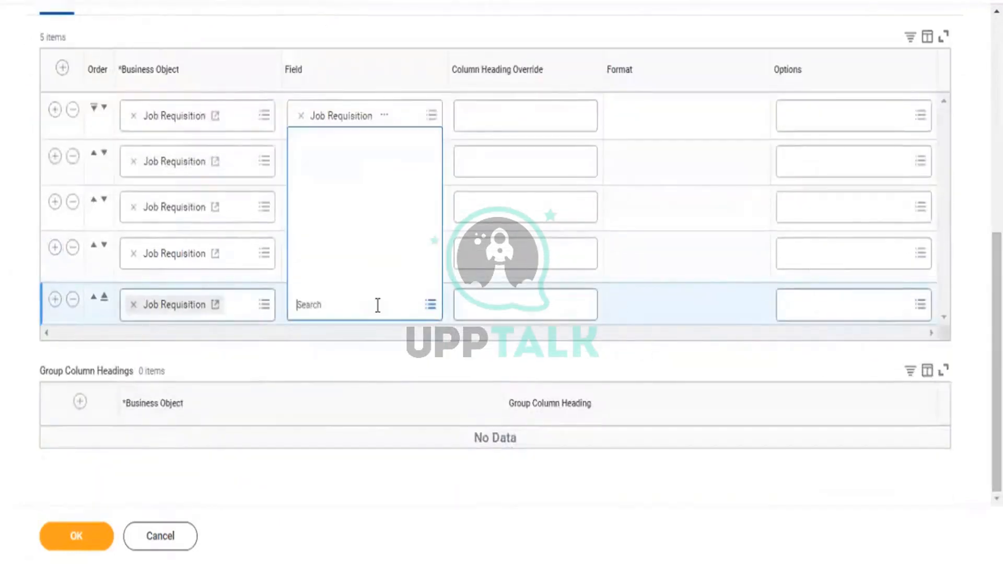
pyautogui.write('h')
pyautogui.press('BackSpace')
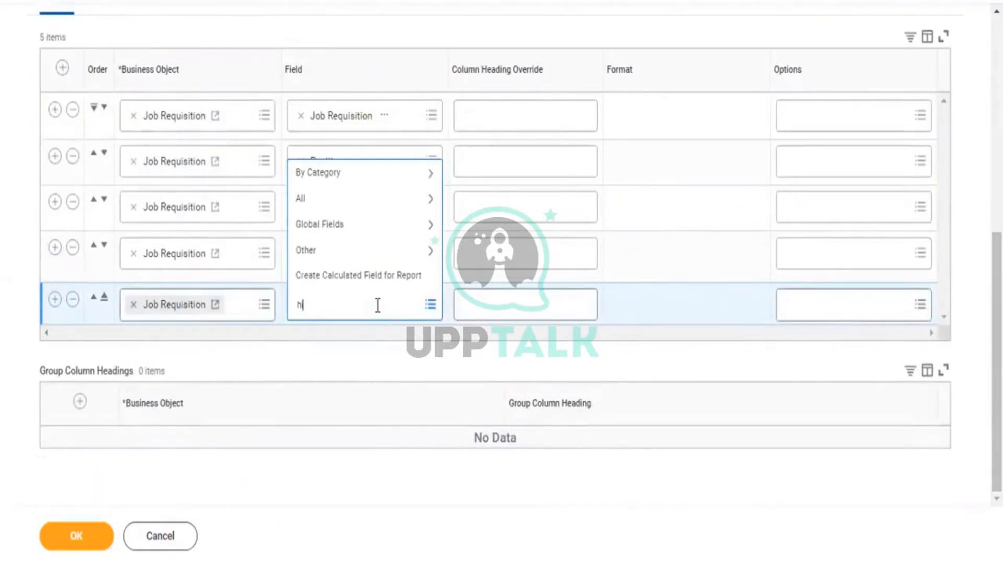
pyautogui.write('iring manager')
pyautogui.hotkey('ctrl', 'shift', 'Left')
pyautogui.press('Return')
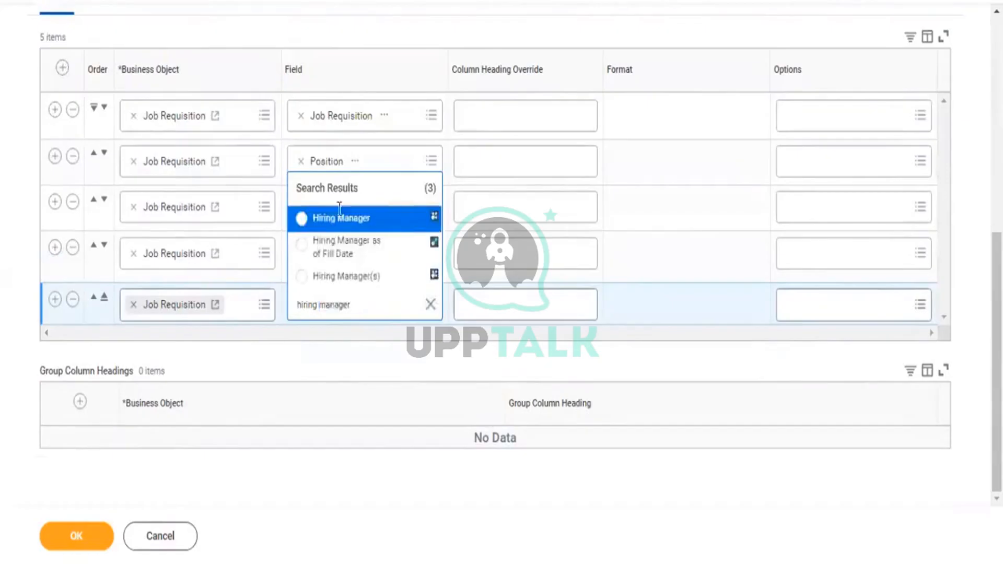
pyautogui.click(324, 226)
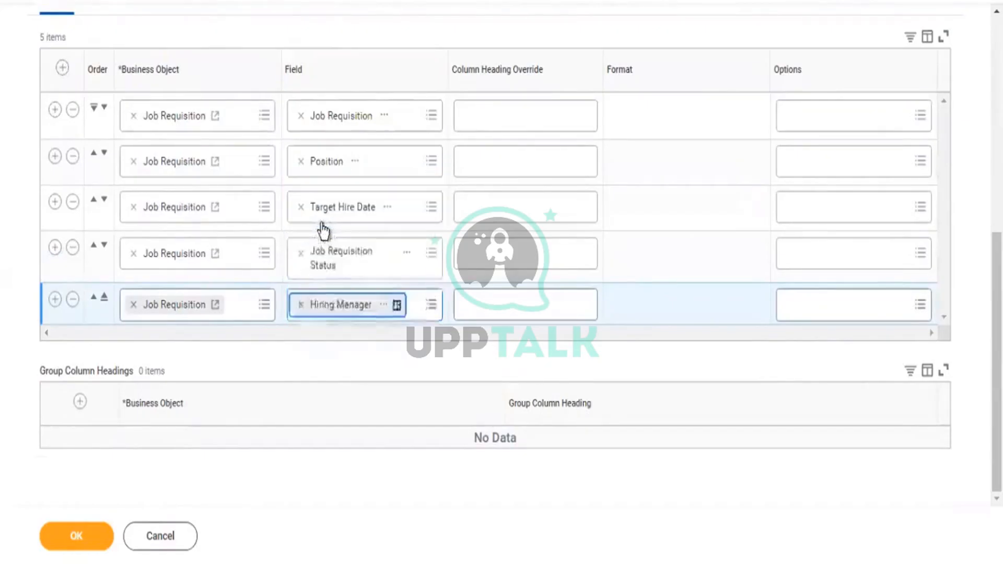
# Add a sixth column, search the fields for "candidate" and set its field to Active Candidates
pyautogui.click(55, 300)
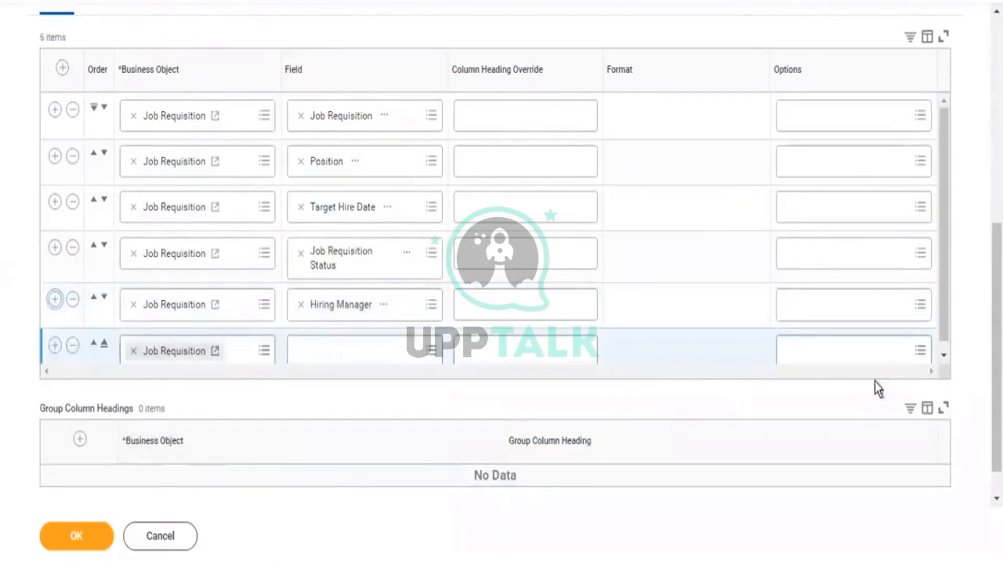
pyautogui.click(944, 356)
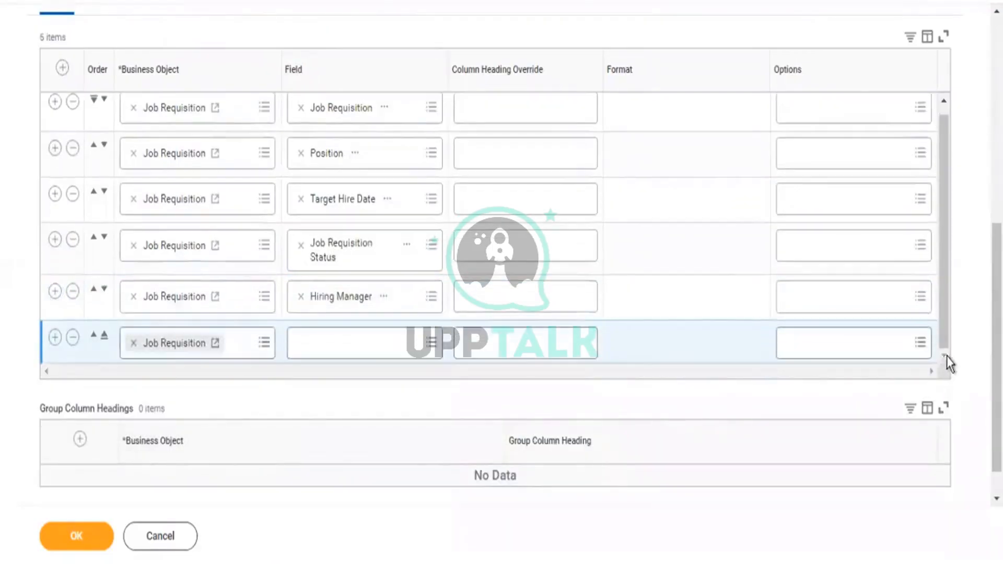
pyautogui.click(344, 337)
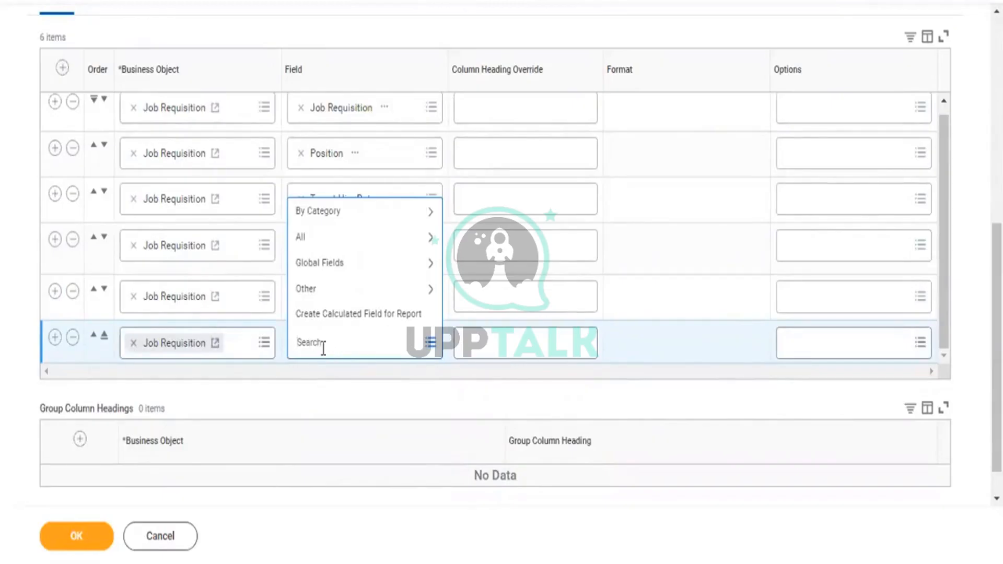
pyautogui.write('candidate')
pyautogui.press('Return')
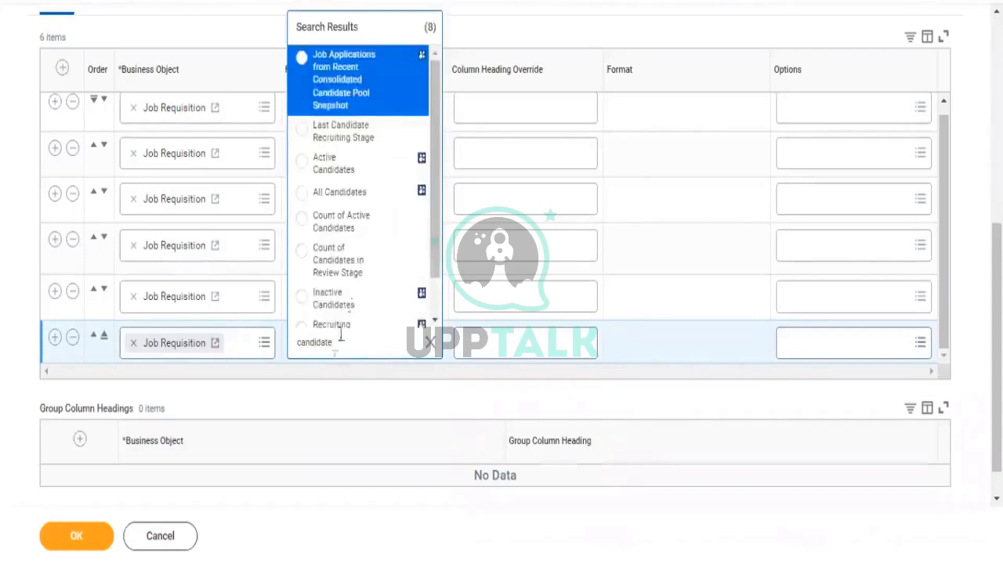
pyautogui.click(344, 170)
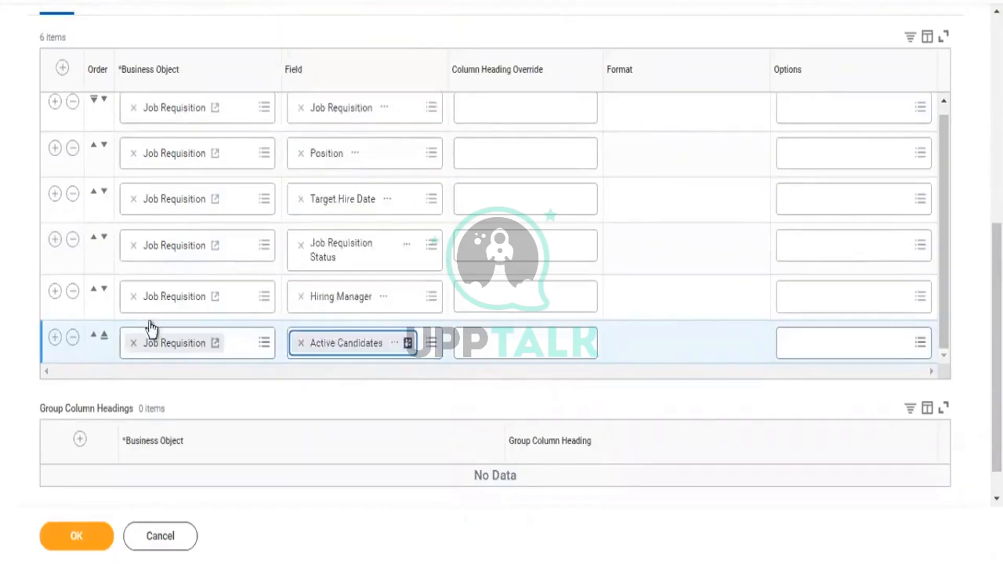
# Add a seventh column, search the fields for "location" and set its field to Job Requisition Primary Location
pyautogui.click(55, 339)
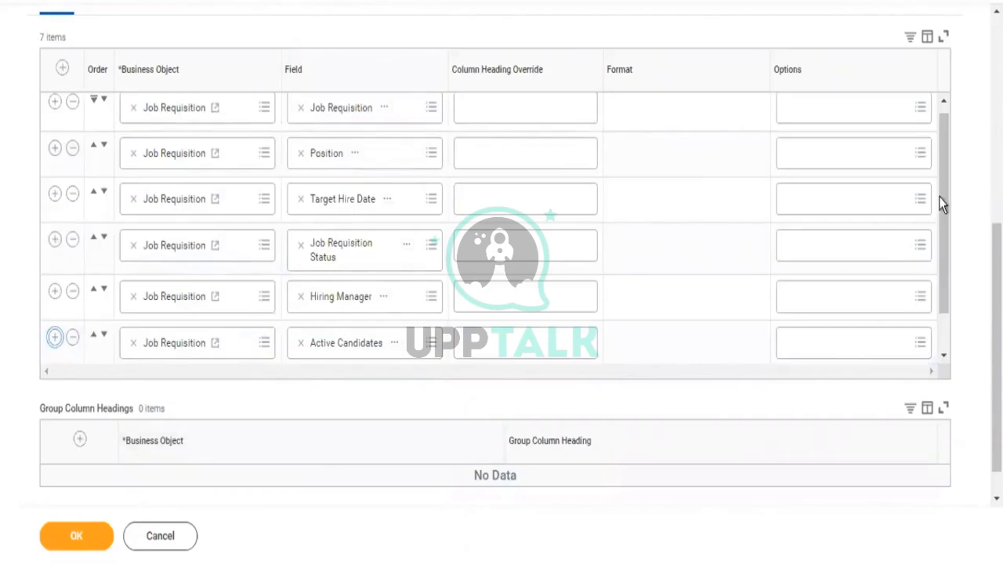
pyautogui.moveTo(940, 197); pyautogui.dragTo(945, 264)
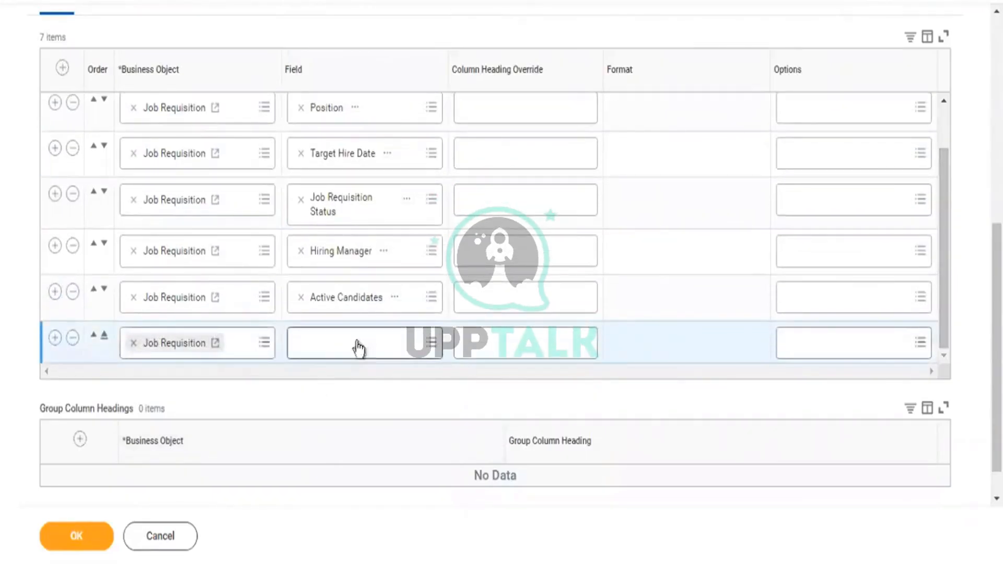
pyautogui.click(335, 349)
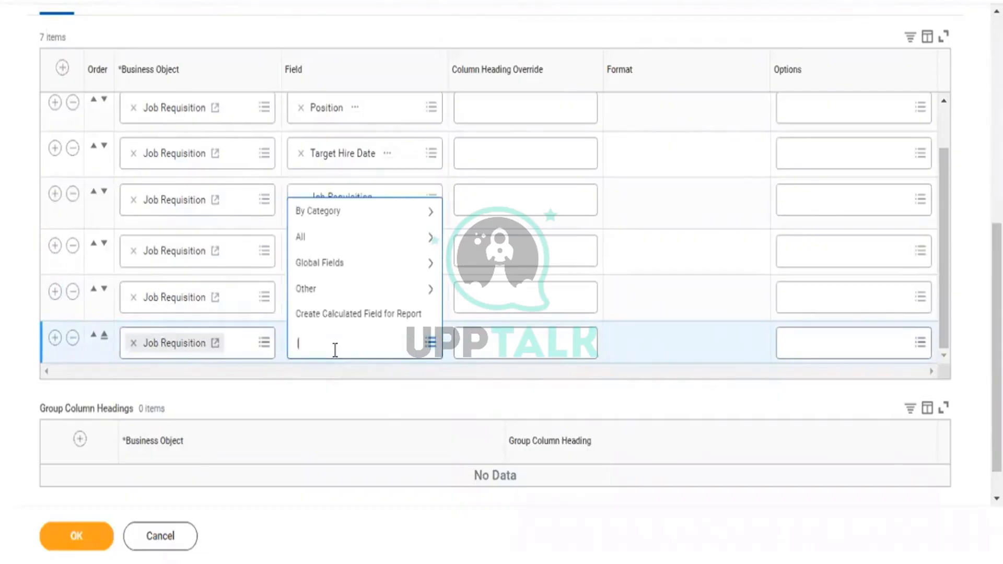
pyautogui.write('time')
pyautogui.press('Return')
pyautogui.write('co')
pyautogui.press('BackSpace')
pyautogui.press('BackSpace')
pyautogui.write('Id')
pyautogui.press('BackSpace')
pyautogui.press('BackSpace')
pyautogui.write('Id')
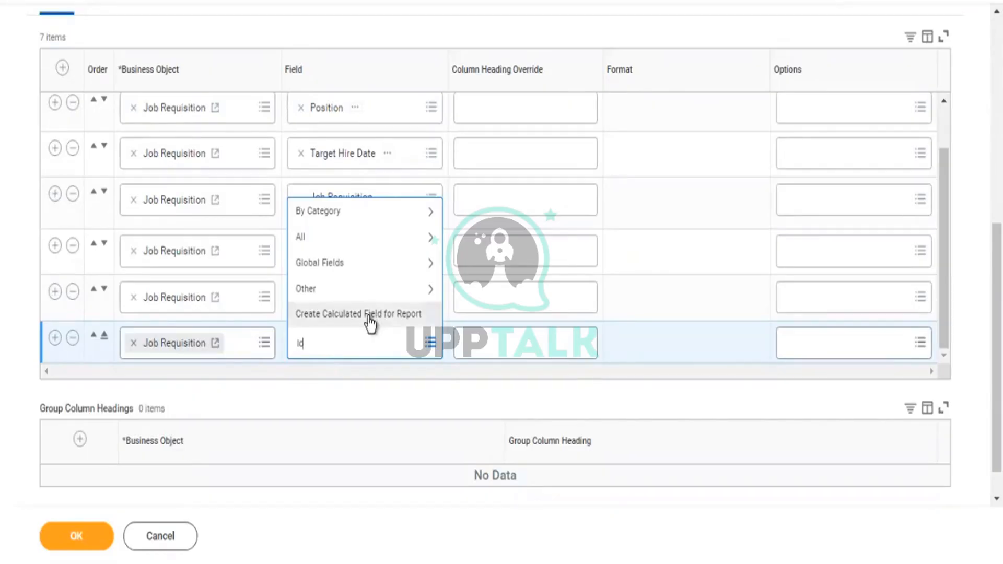
pyautogui.write('cation')
pyautogui.press('Return')
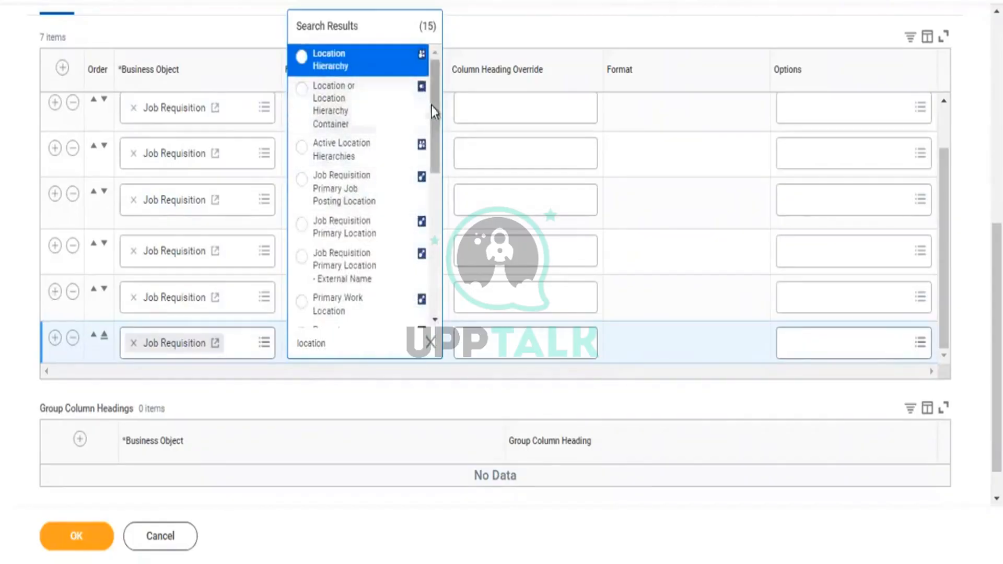
pyautogui.scroll(-3, 438, 153)
pyautogui.scroll(1, 434, 139)
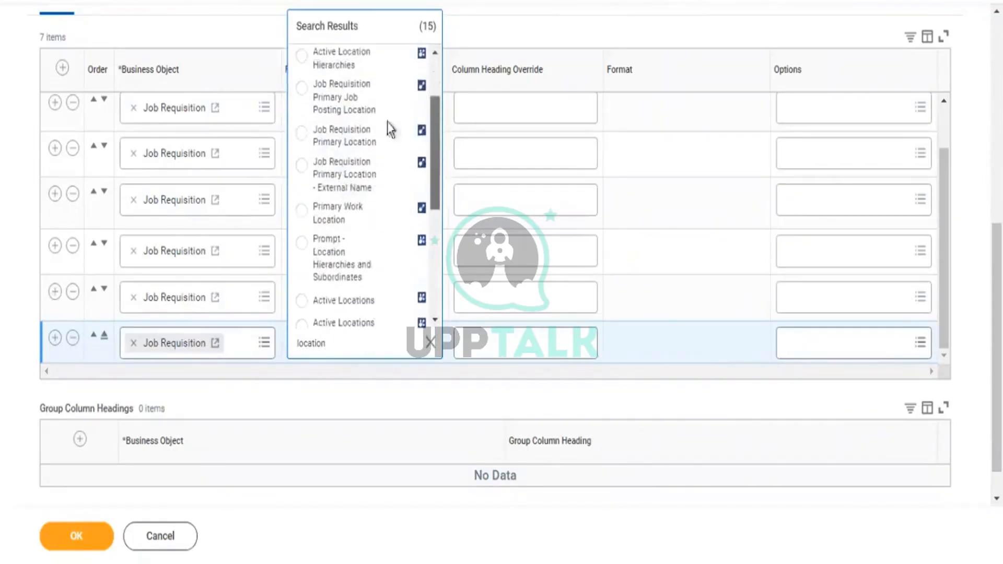
pyautogui.click(345, 140)
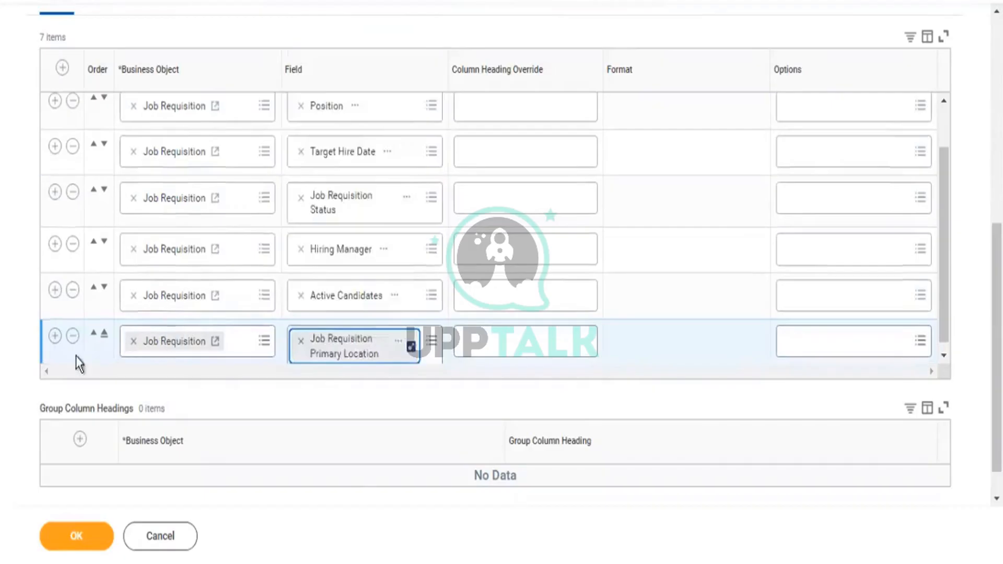
# Add an eighth column, search the fields for "supervisory Org" and set its field to Supervisory Organization
pyautogui.click(54, 337)
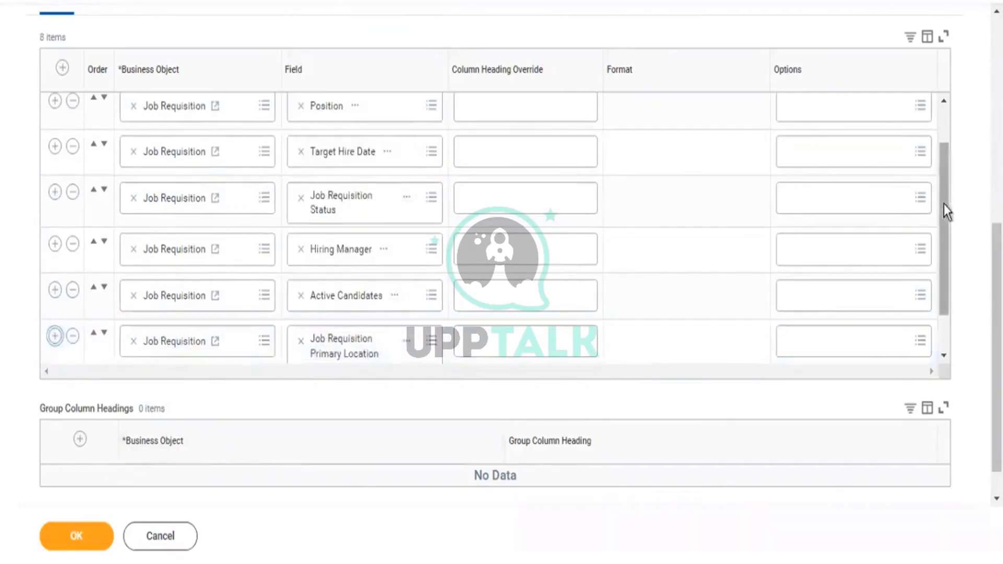
pyautogui.scroll(-2, 944, 209)
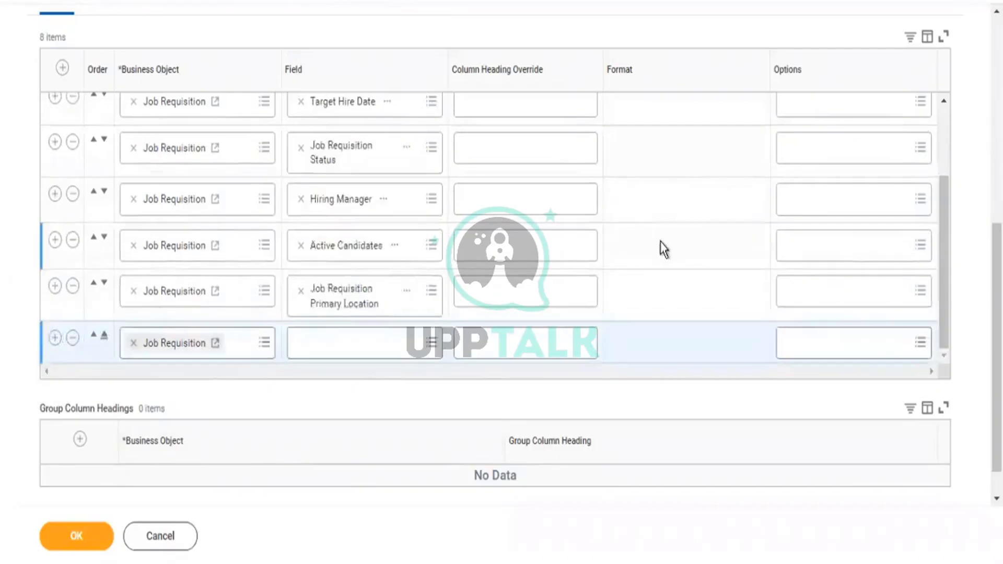
pyautogui.click(357, 338)
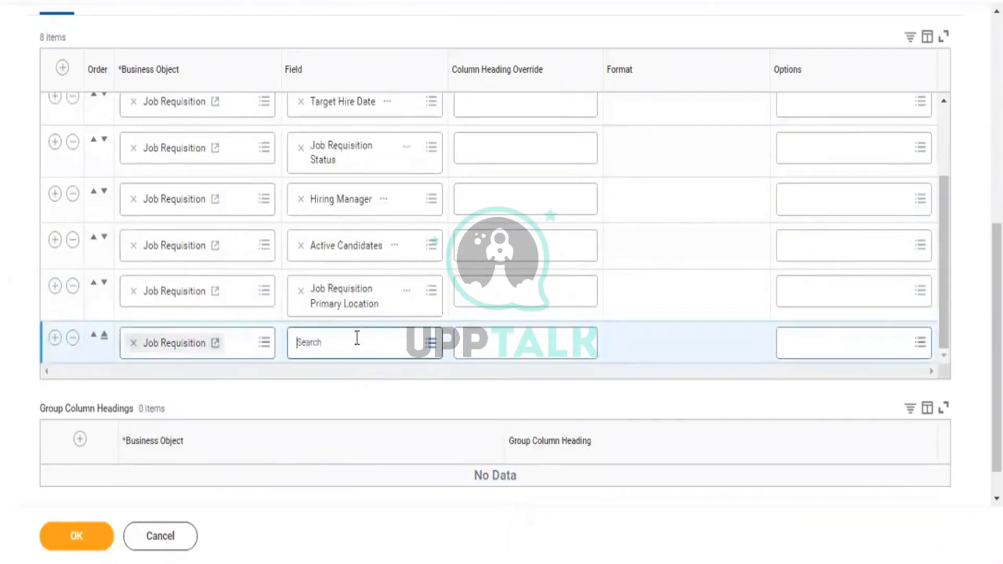
pyautogui.write('supe')
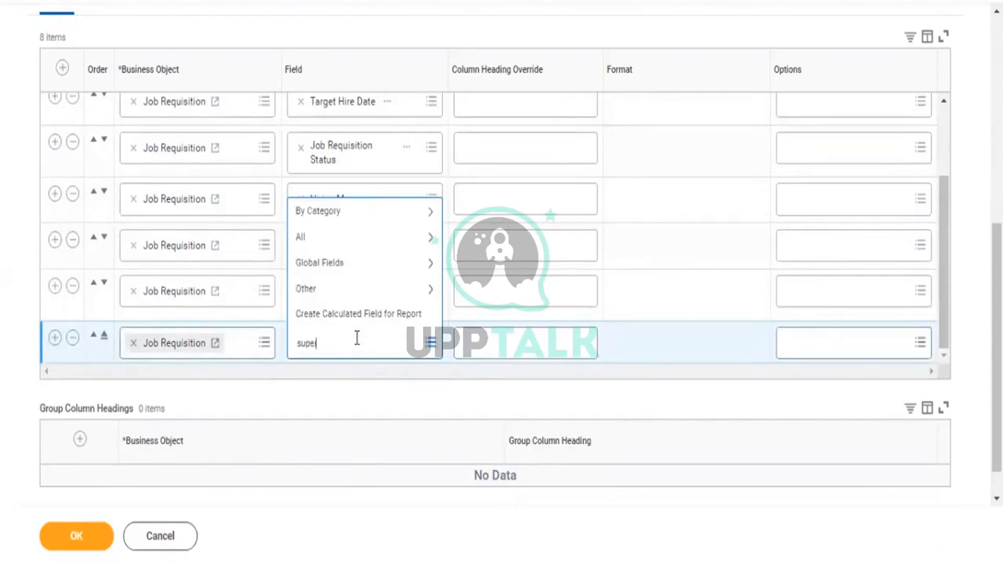
pyautogui.write('rvisory Org')
pyautogui.press('Return')
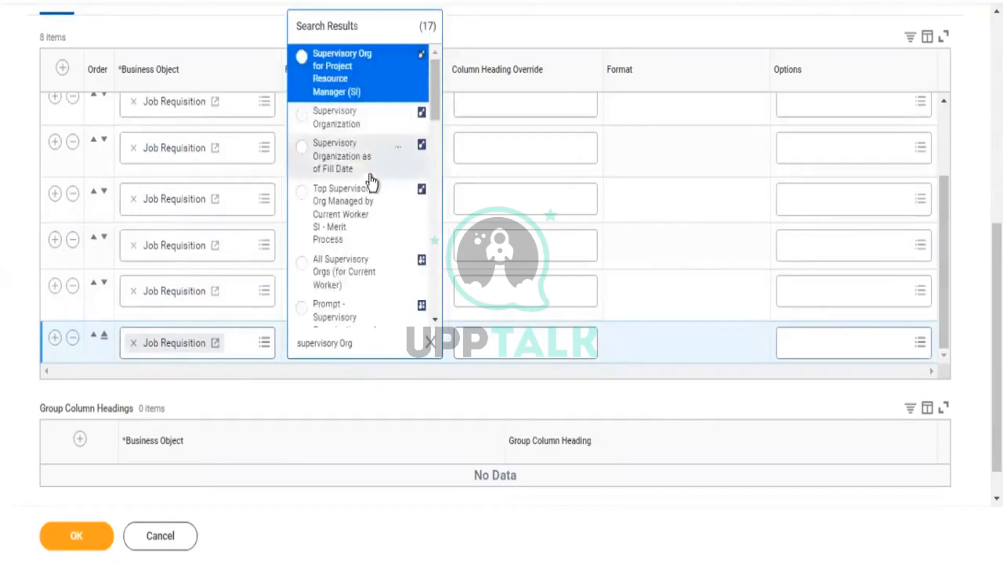
pyautogui.click(341, 127)
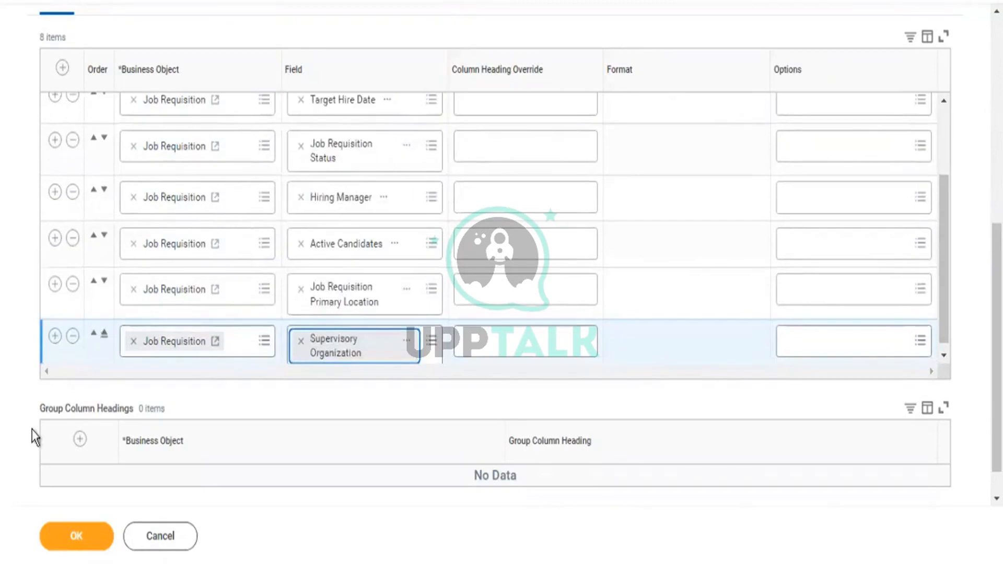
# Save the report definition and run the report with Include Evergreen Requisitions enabled
pyautogui.click(69, 544)
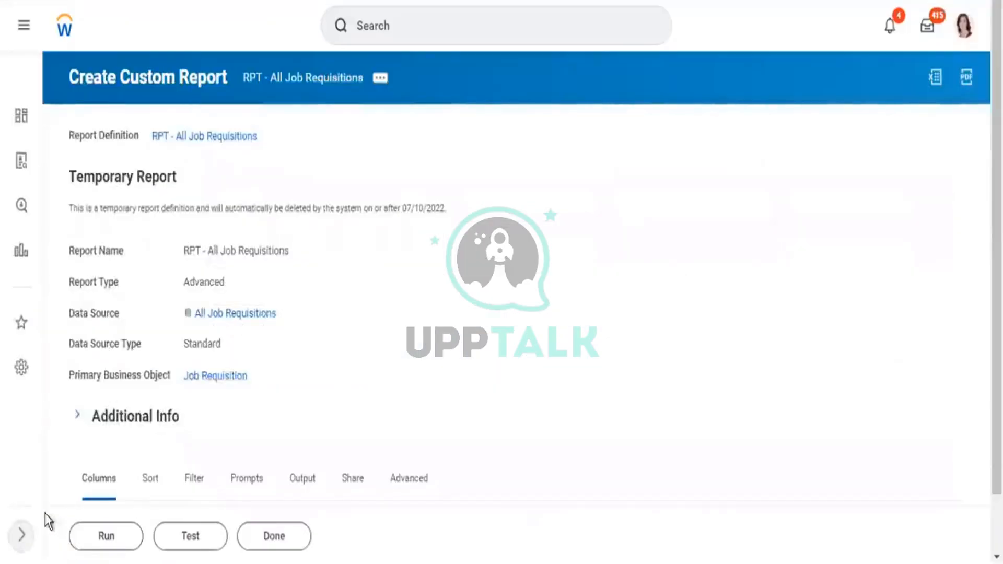
pyautogui.click(94, 549)
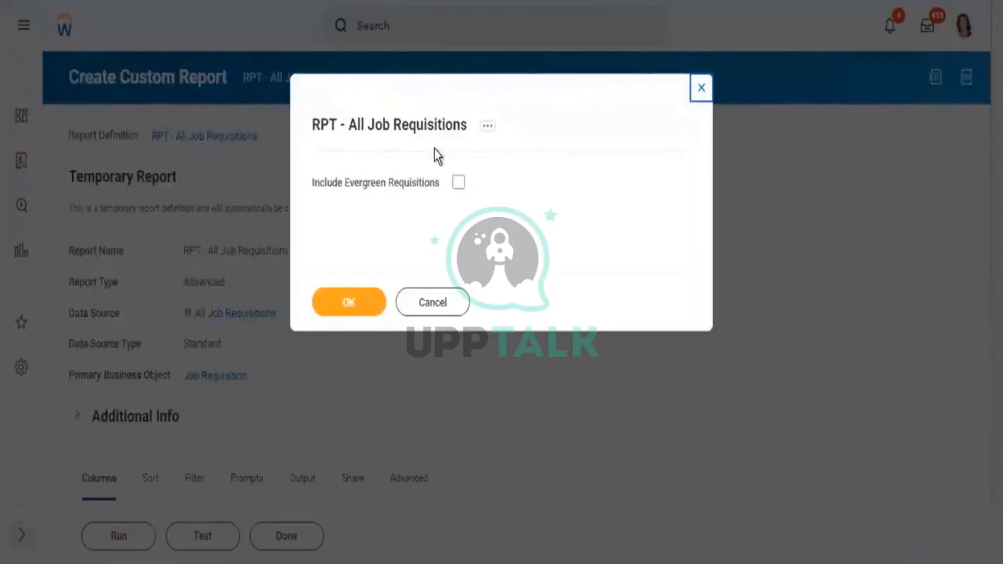
pyautogui.click(458, 183)
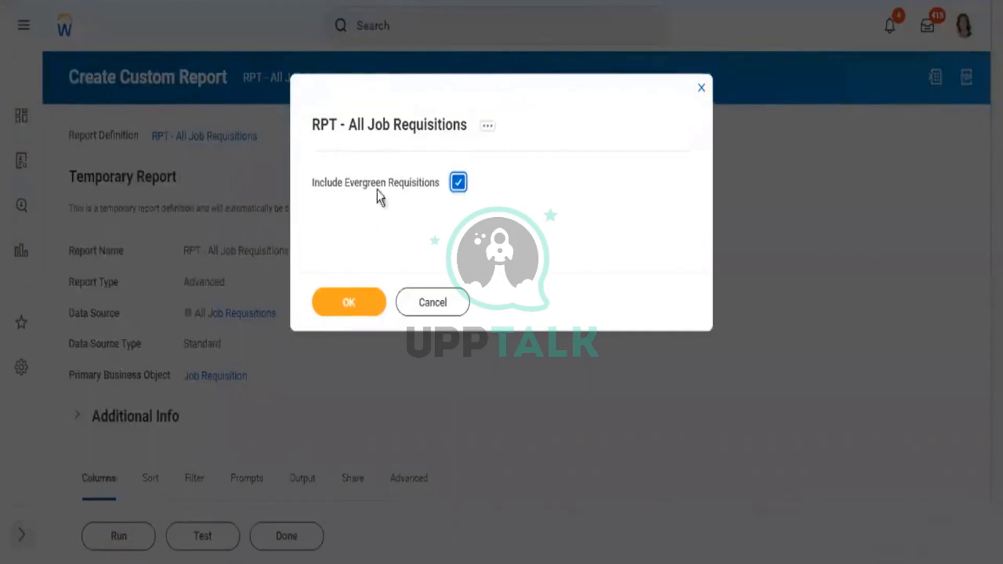
pyautogui.click(347, 302)
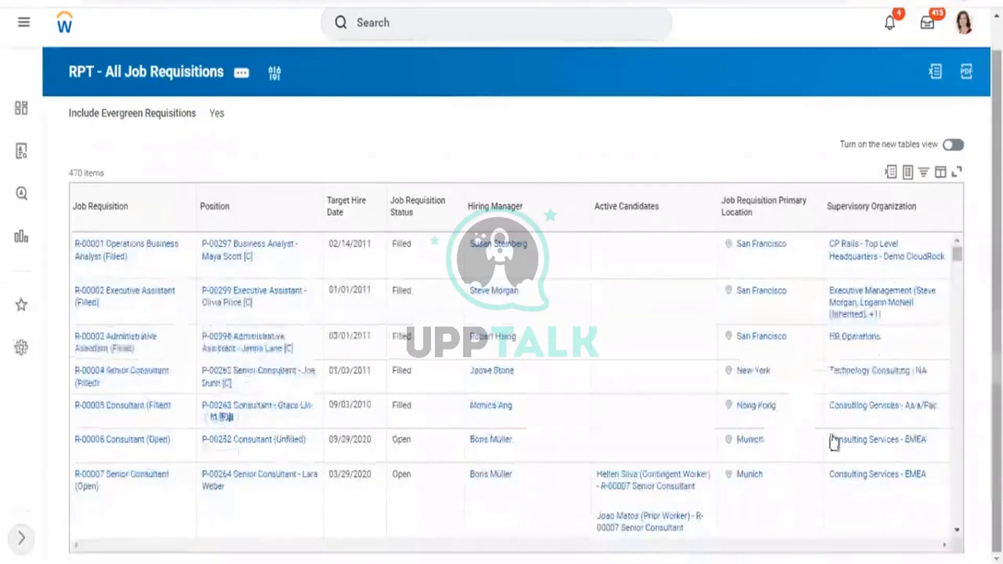
# View the filter values available for the Job Requisition Status column without applying a filter
pyautogui.click(430, 211)
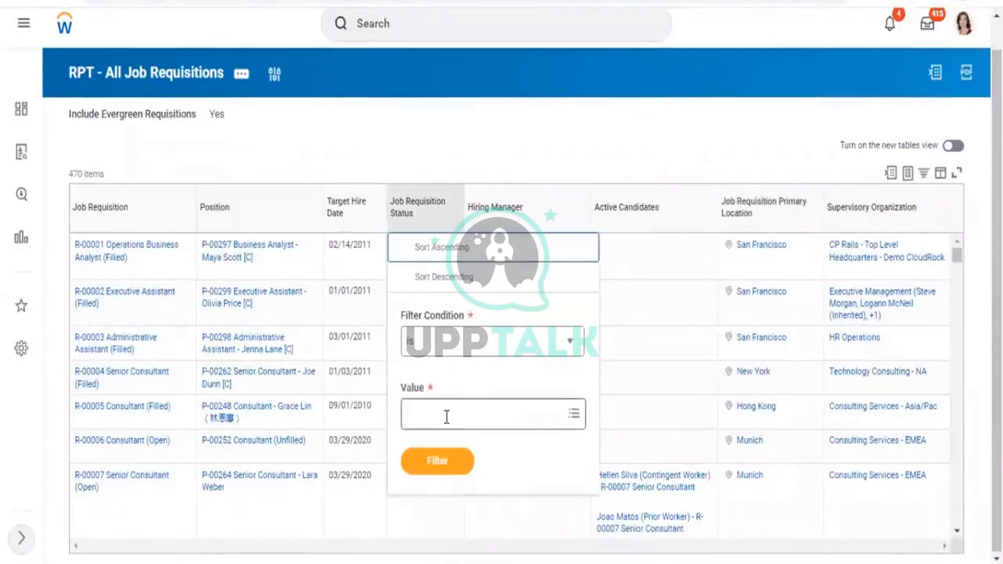
pyautogui.click(446, 417)
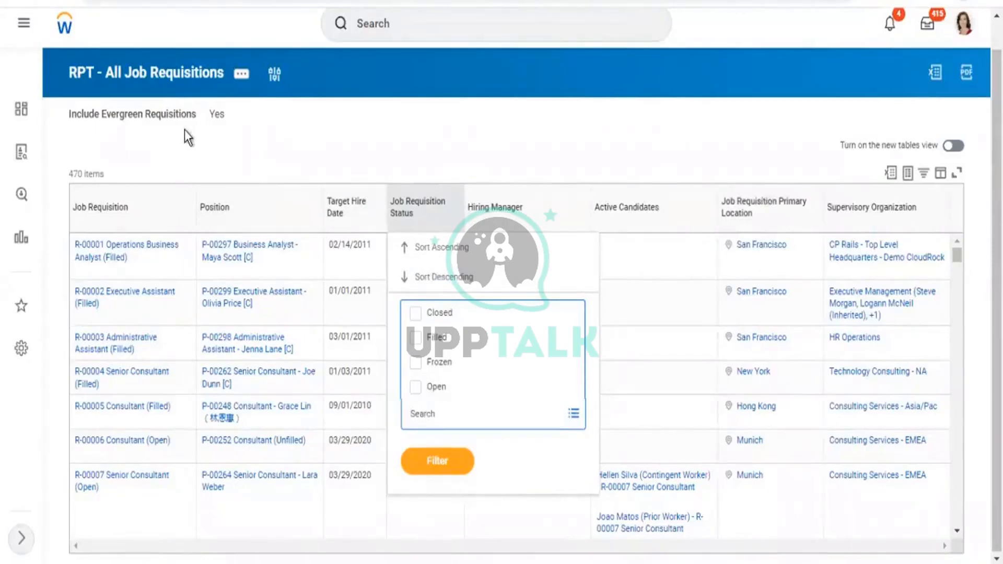
pyautogui.click(205, 111)
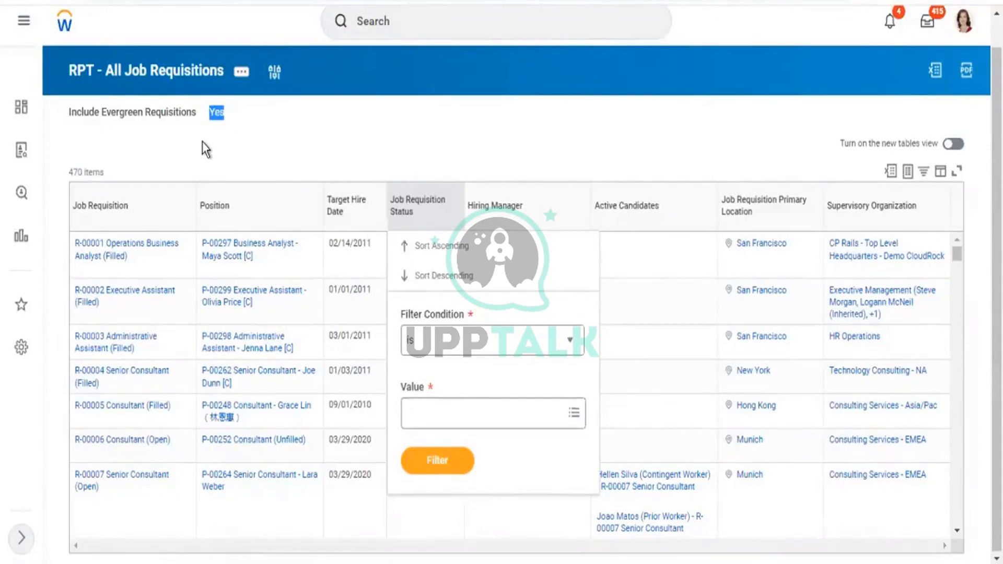
pyautogui.click(230, 128)
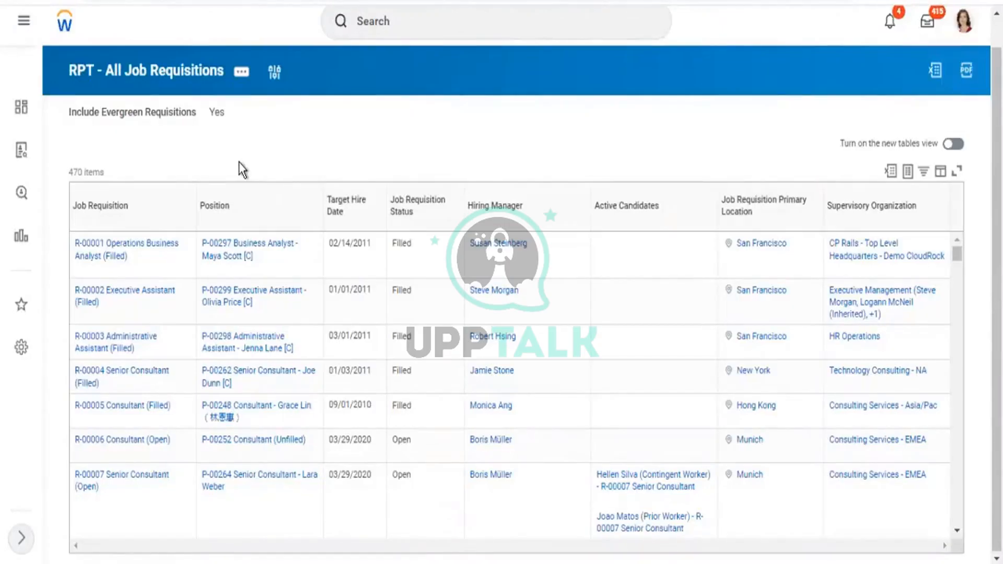
# Open the definition of the RPT - All Job Requisitions custom report for editing from its results page
pyautogui.click(243, 78)
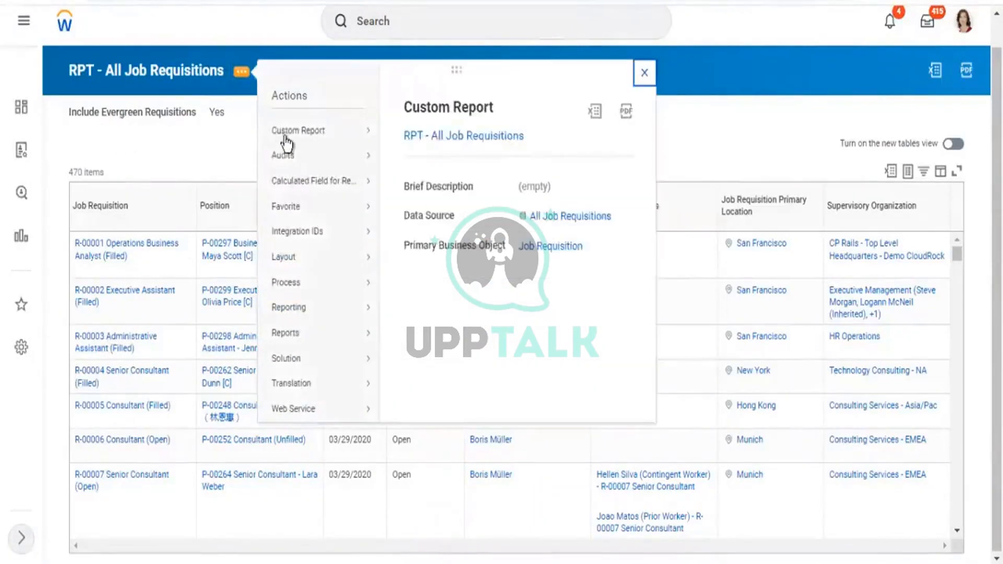
pyautogui.moveTo(289, 137)
pyautogui.click(403, 132)
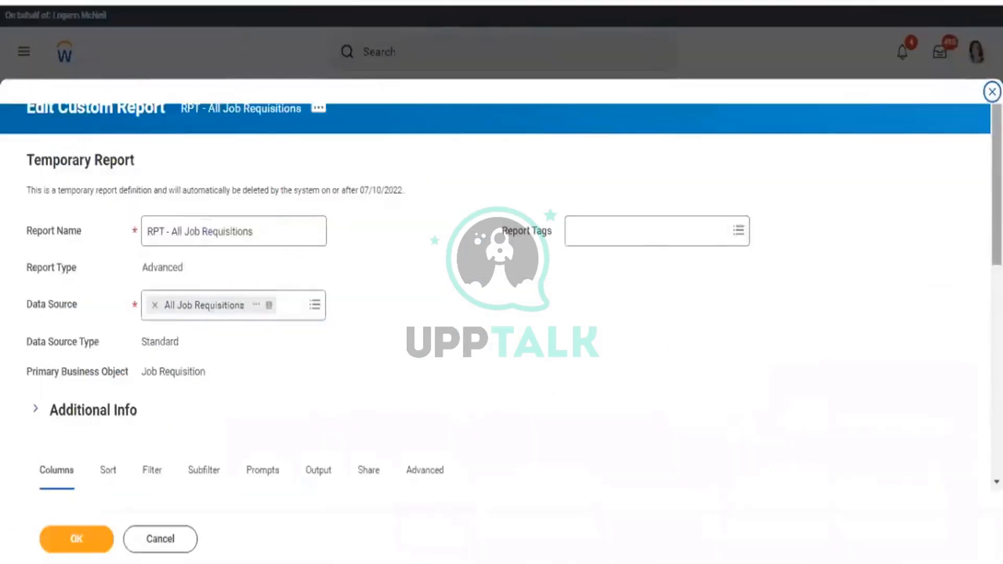
# Add a ninth column after Supervisory Organization, search the fields for "evergreen" and set its field to Is Evergreen
pyautogui.scroll(-1, 996, 235)
pyautogui.scroll(-8, 956, 302)
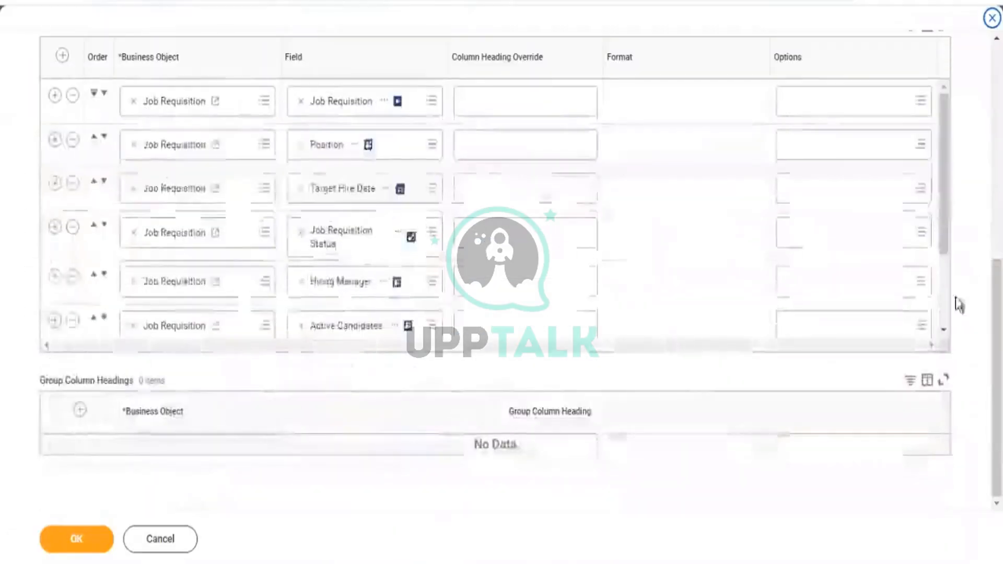
pyautogui.scroll(-3, 942, 308)
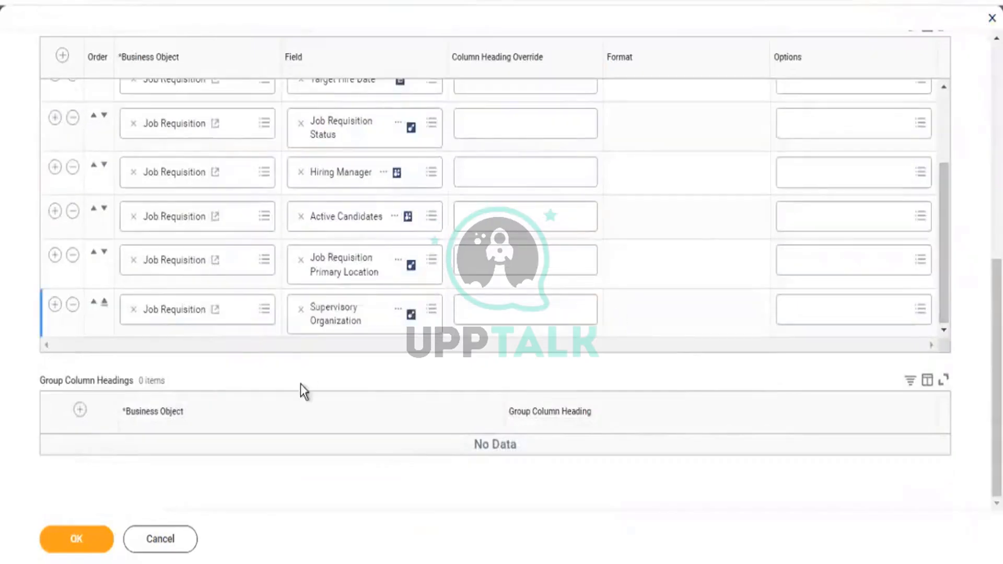
pyautogui.click(54, 305)
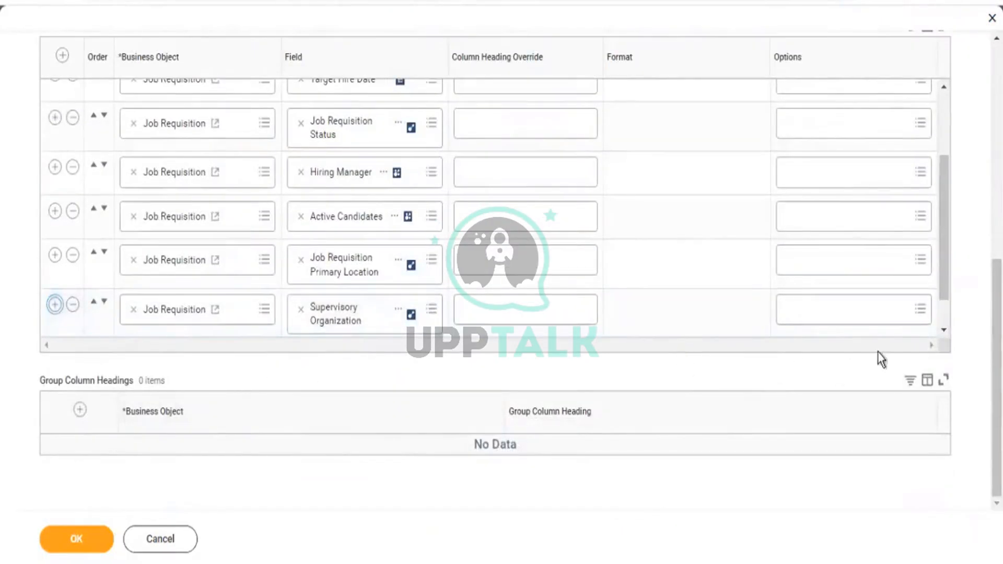
pyautogui.scroll(-1, 942, 318)
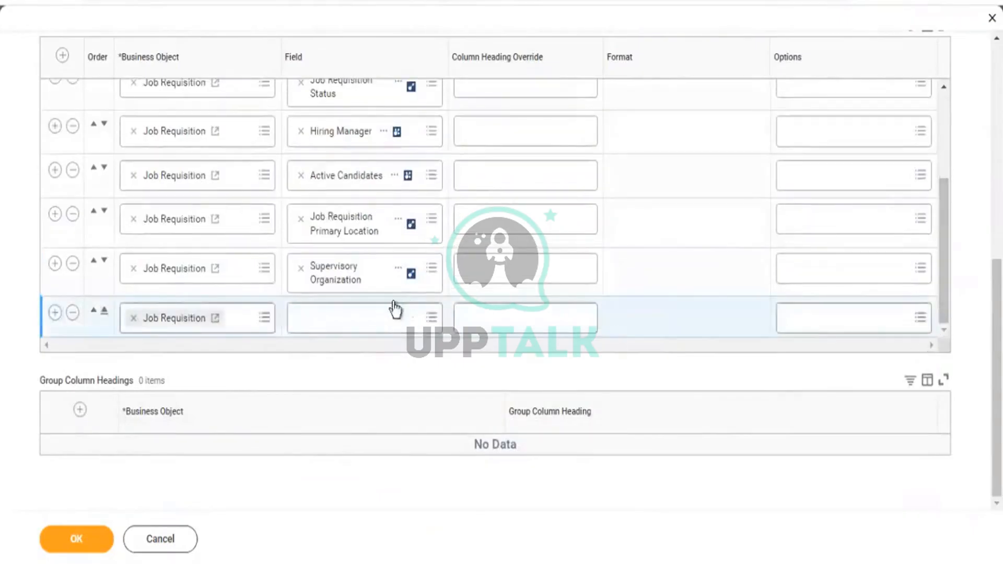
pyautogui.click(375, 316)
pyautogui.write('c')
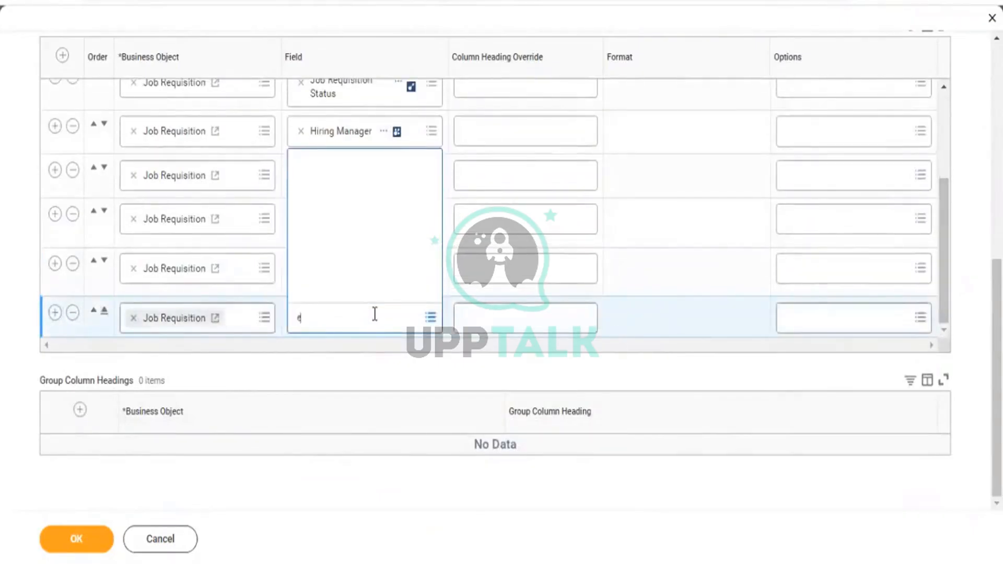
pyautogui.write('ver')
pyautogui.press('Return')
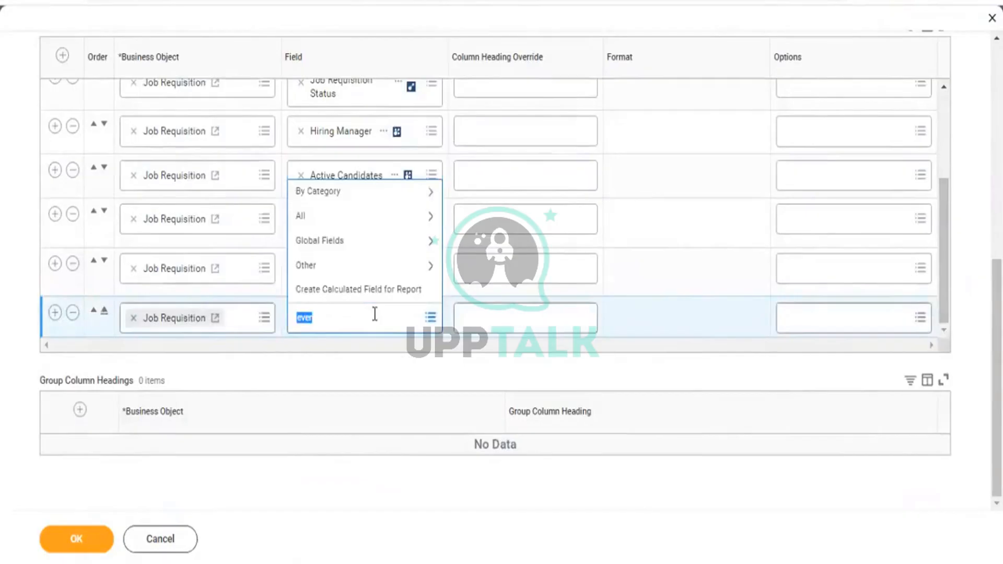
pyautogui.click(375, 314)
pyautogui.write('green')
pyautogui.press('Return')
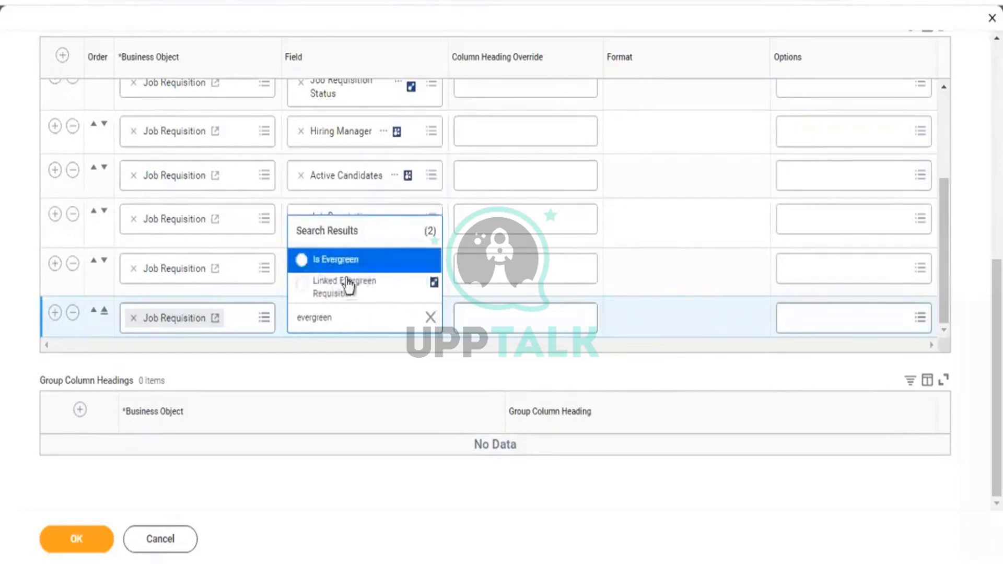
pyautogui.click(345, 267)
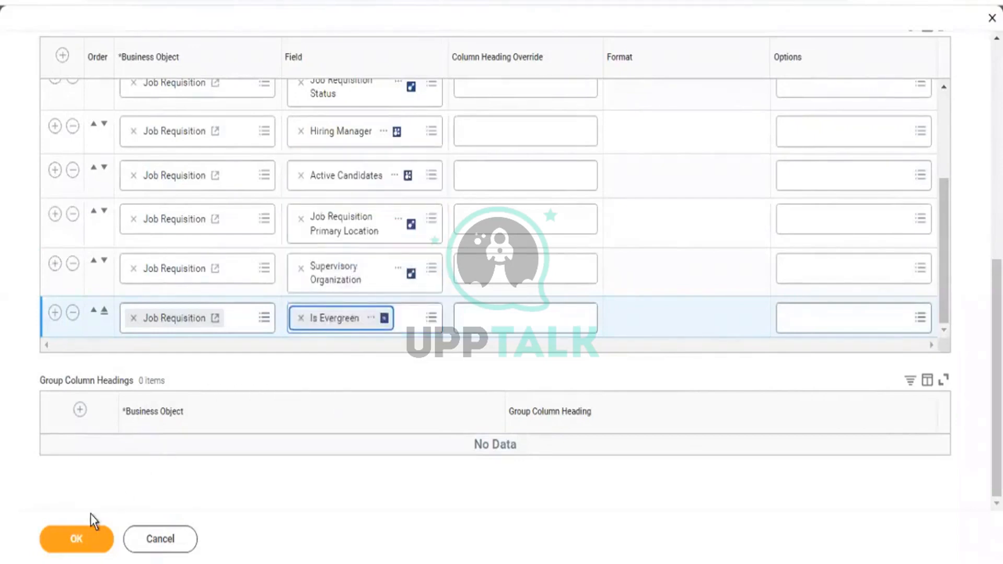
# Save the edited report definition and rerun the report with Include Evergreen Requisitions enabled
pyautogui.click(83, 540)
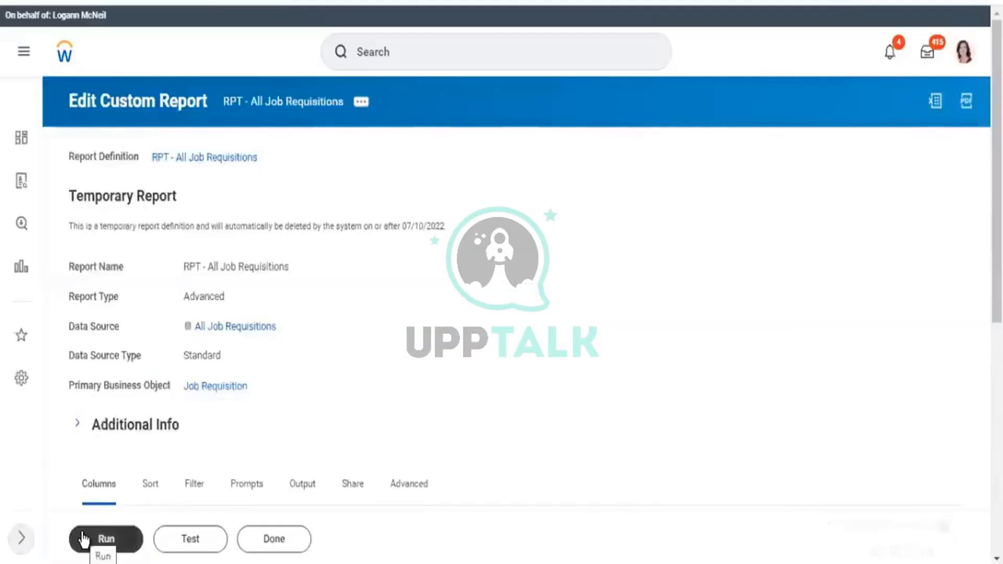
pyautogui.click(84, 539)
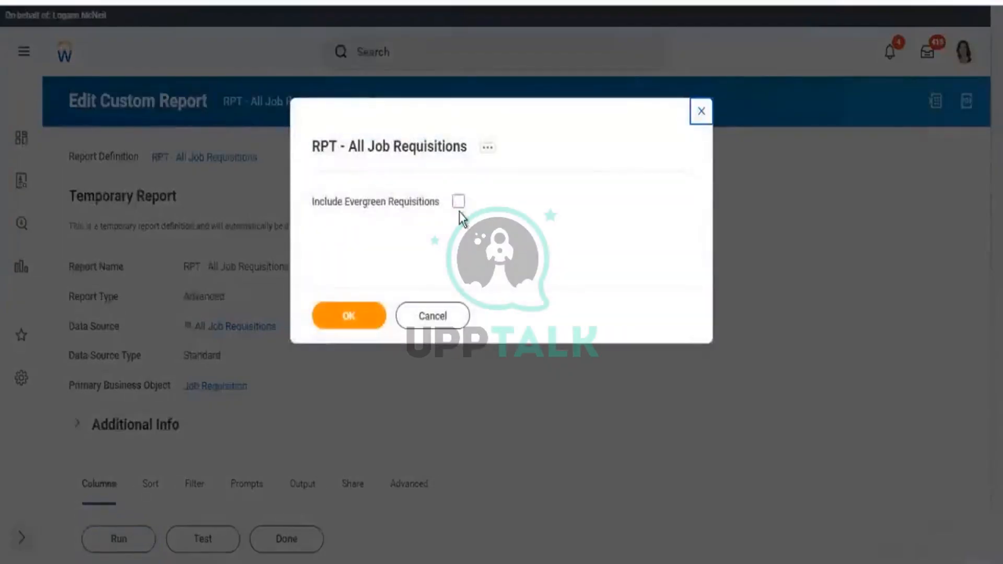
pyautogui.click(457, 202)
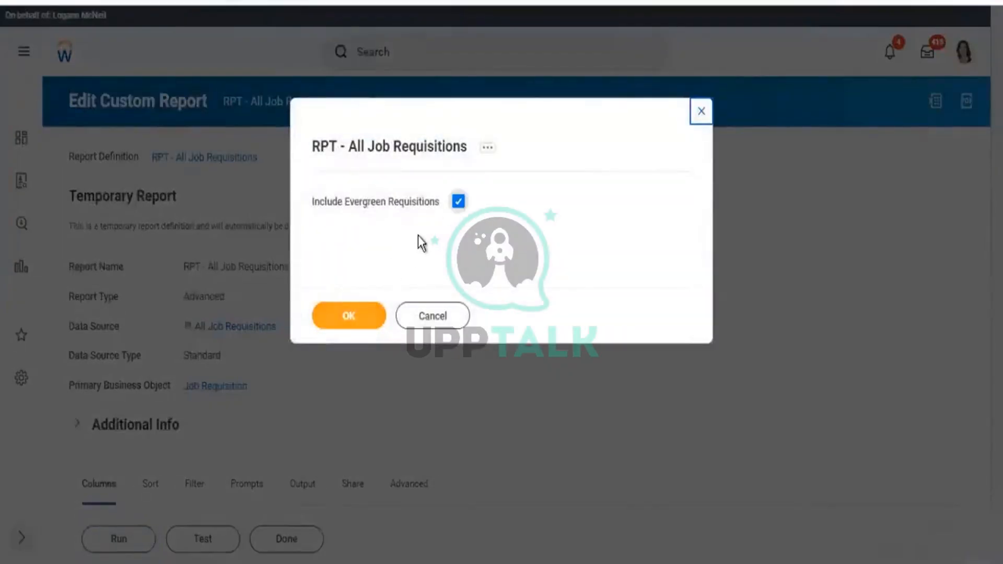
pyautogui.click(346, 321)
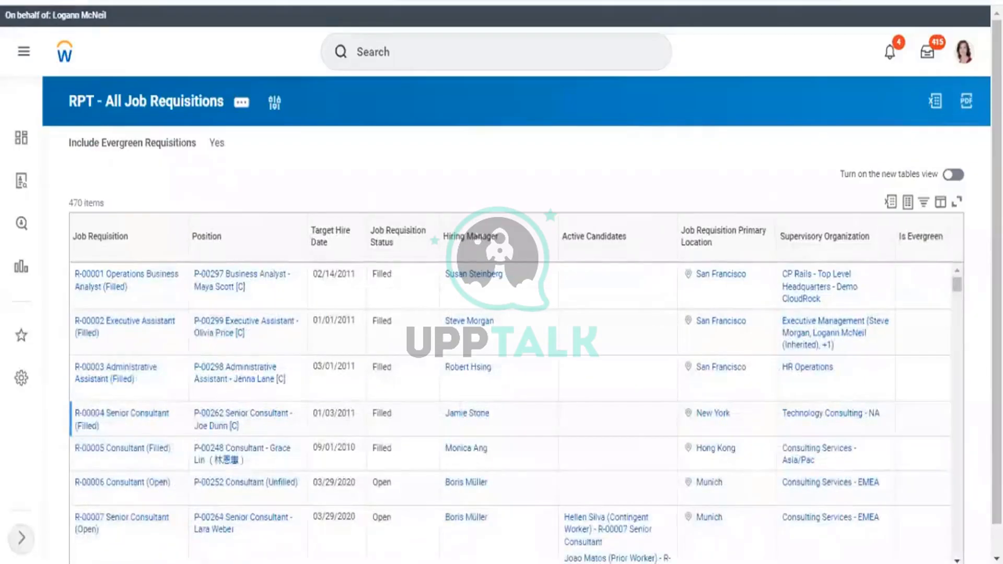
# Filter the report results to rows where the Is Evergreen column is Yes
pyautogui.moveTo(997, 418); pyautogui.dragTo(997, 449)
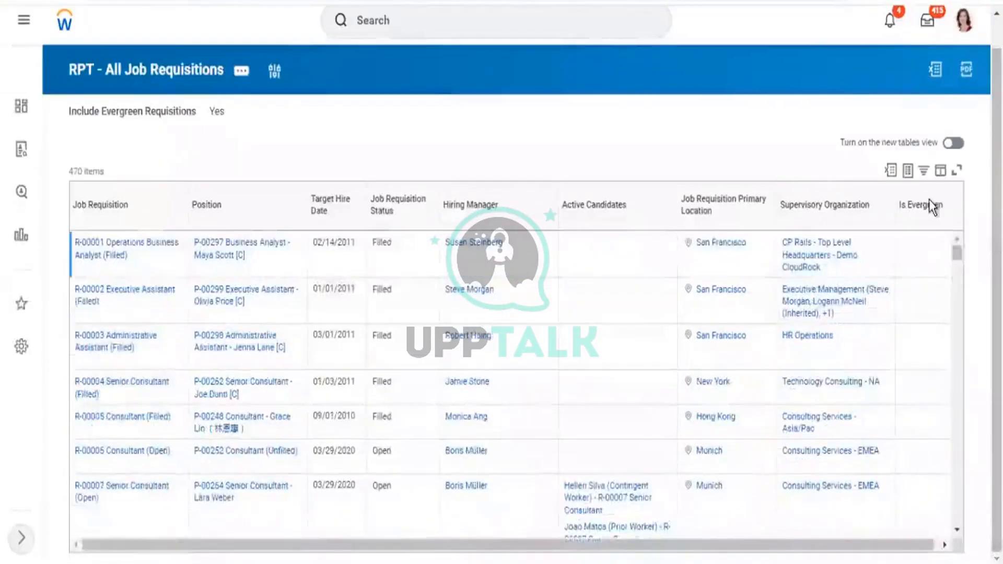
pyautogui.click(928, 203)
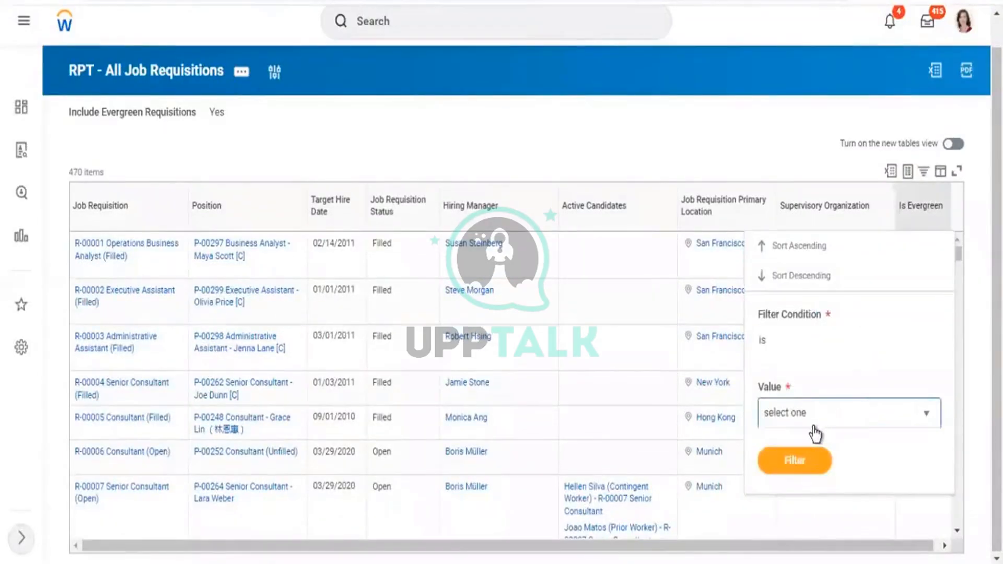
pyautogui.click(814, 421)
pyautogui.click(784, 465)
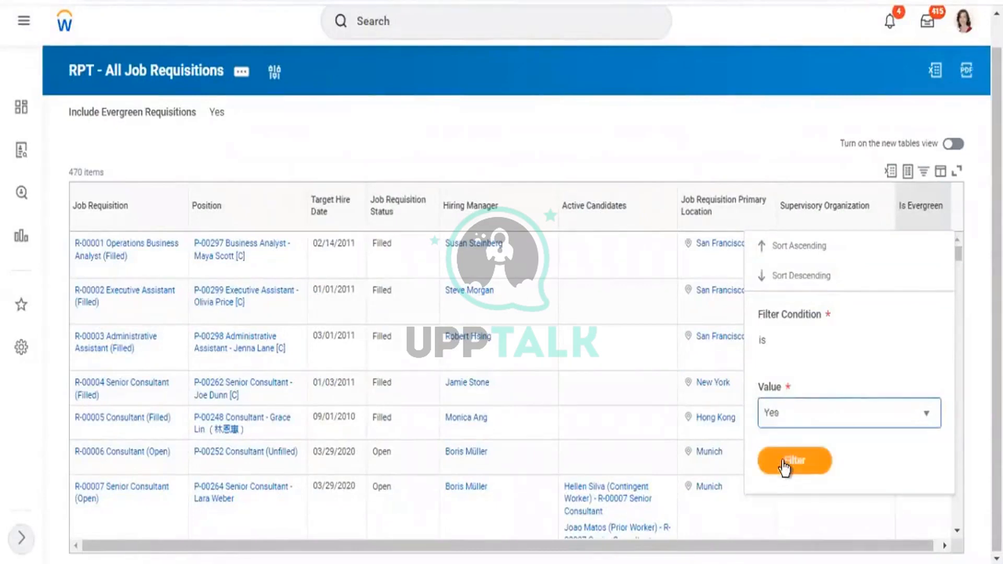
pyautogui.click(793, 465)
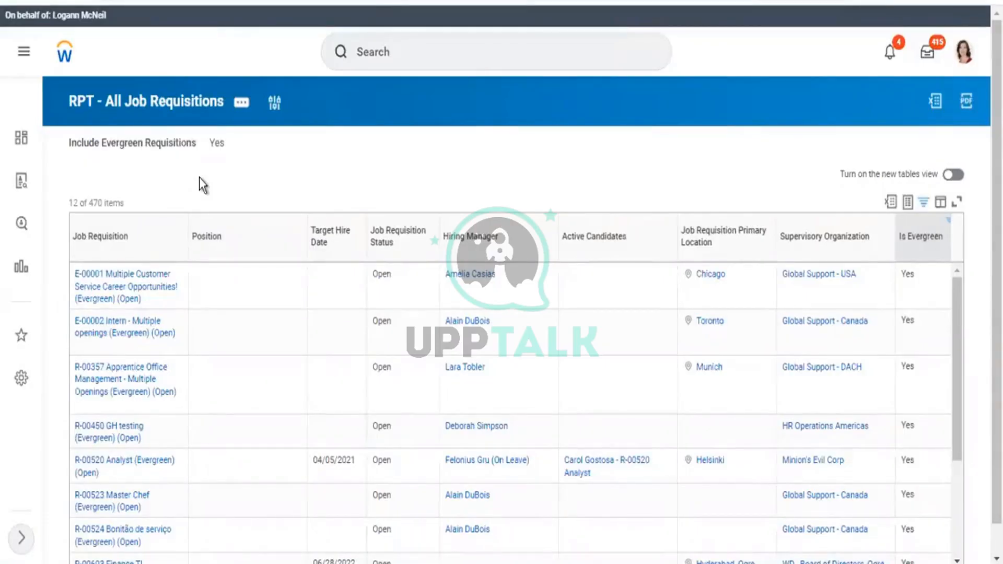
# Search for "Report field" and try to run the Report Fields report without a field or business object, cancelling the background request
pyautogui.click(385, 67)
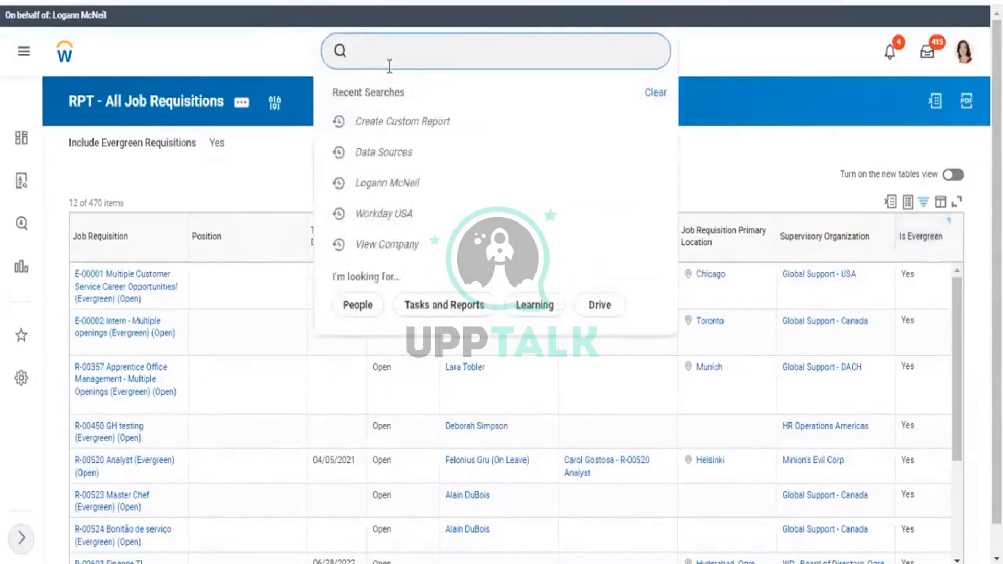
pyautogui.write('Report field')
pyautogui.press('Return')
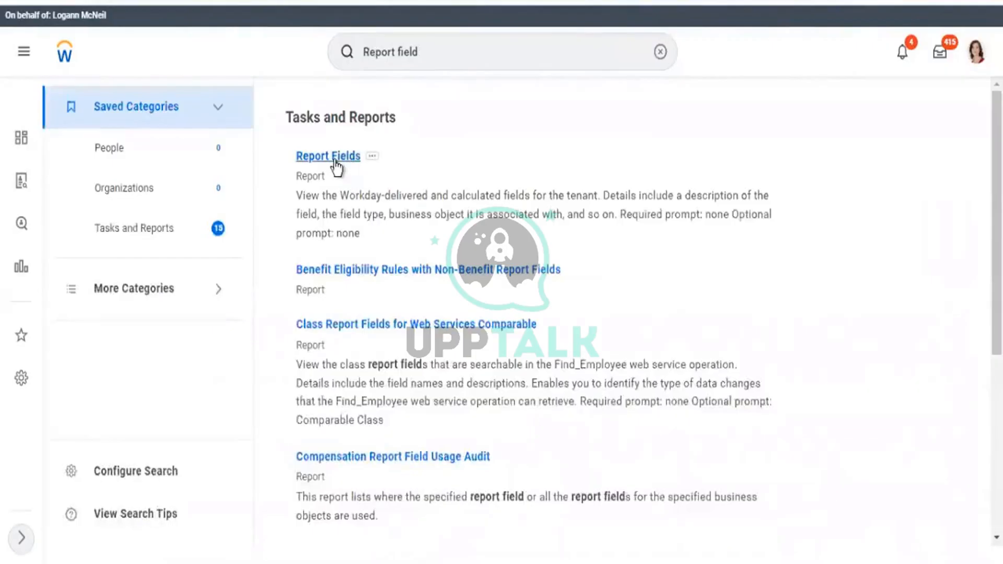
pyautogui.click(335, 161)
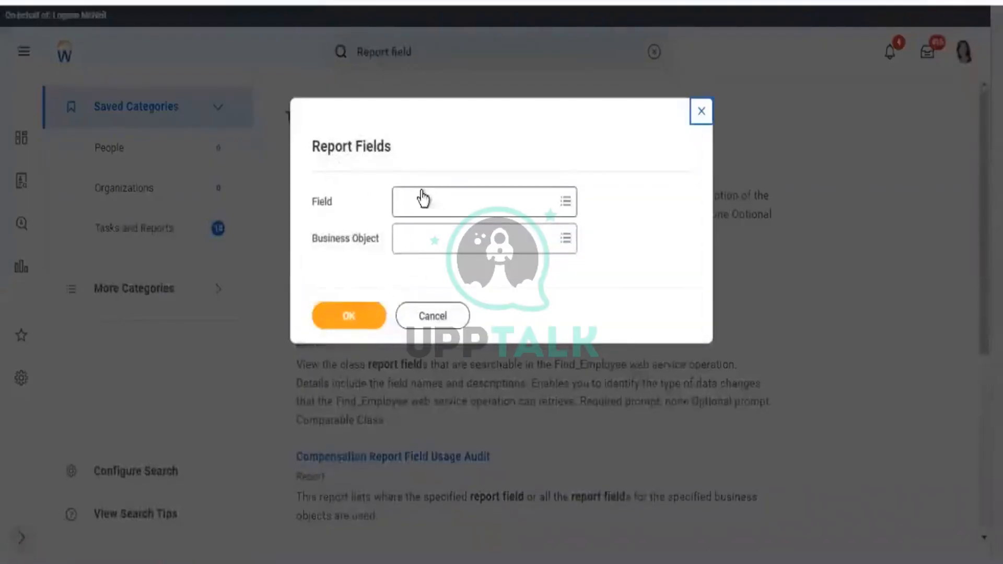
pyautogui.click(352, 325)
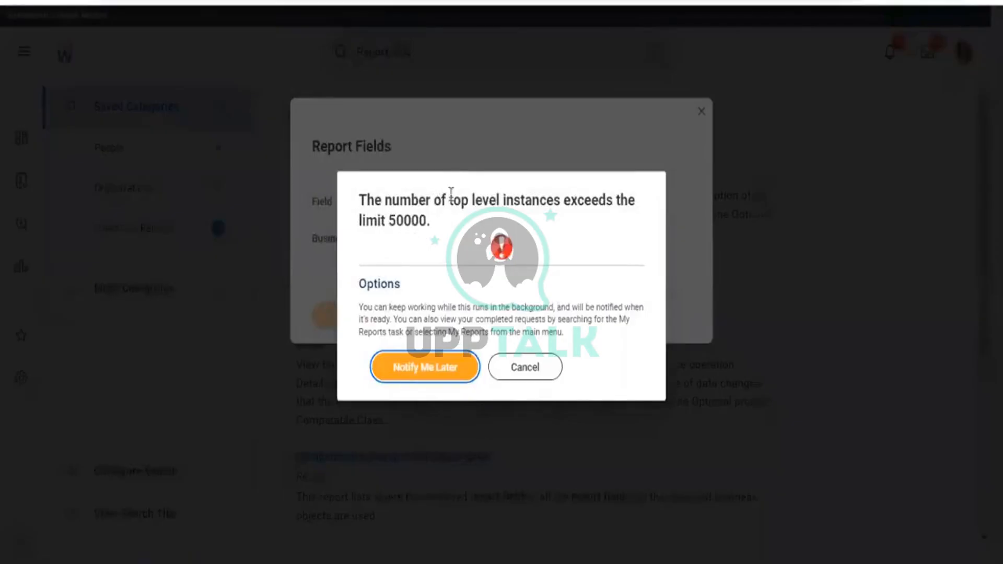
pyautogui.click(516, 370)
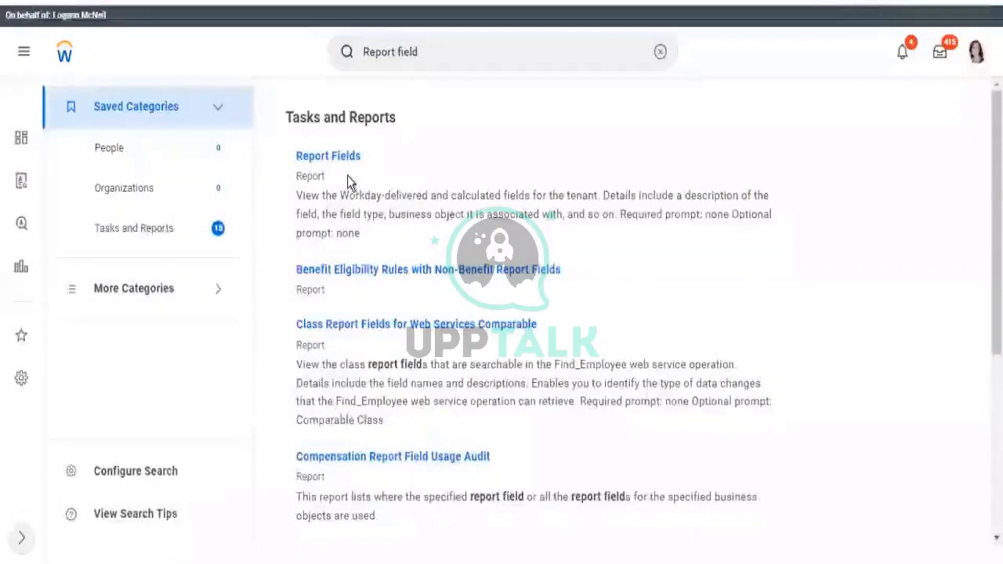
# Reopen the Report Fields report, search the business objects for "worker", select Worker and run the report
pyautogui.click(334, 156)
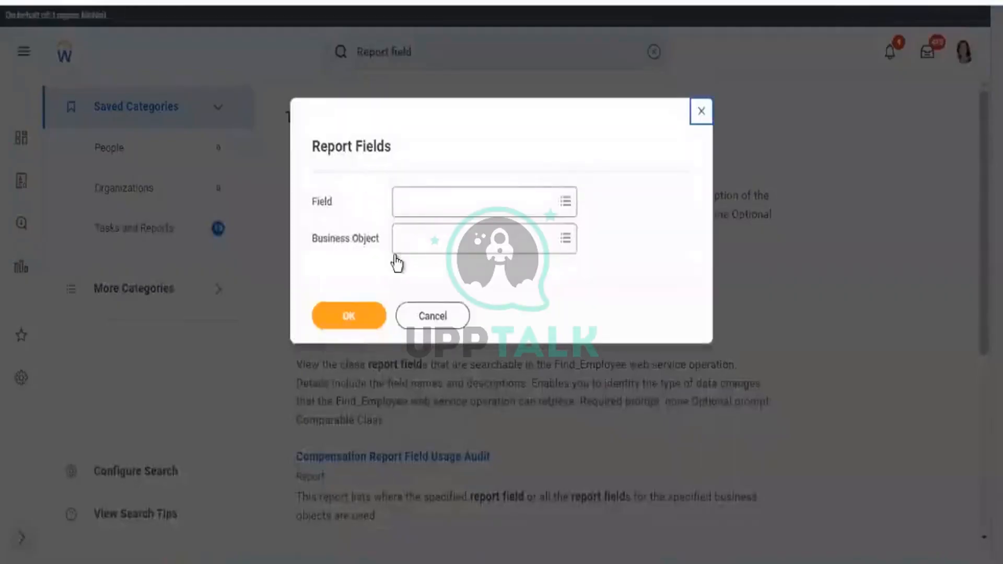
pyautogui.click(438, 250)
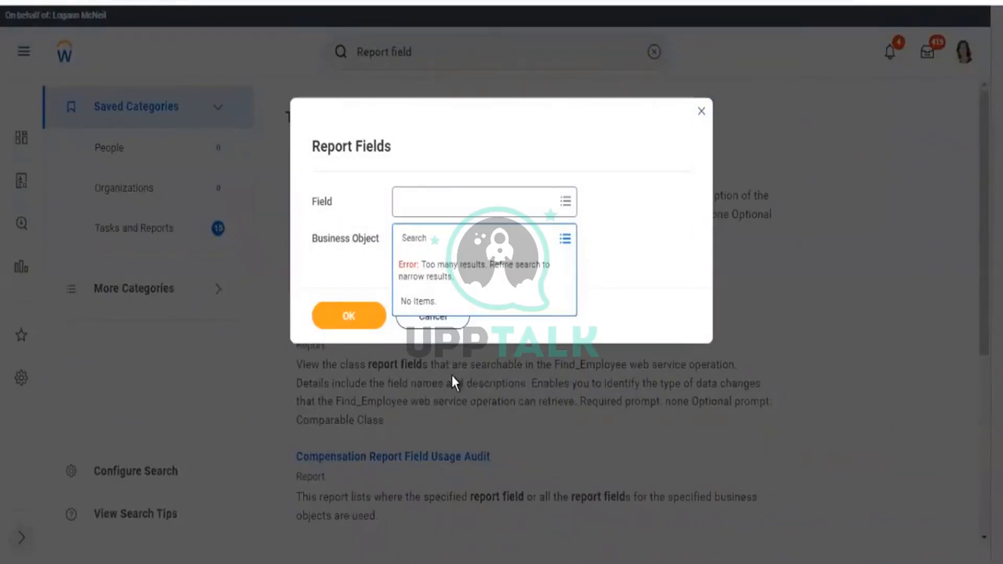
pyautogui.write('worker')
pyautogui.press('Return')
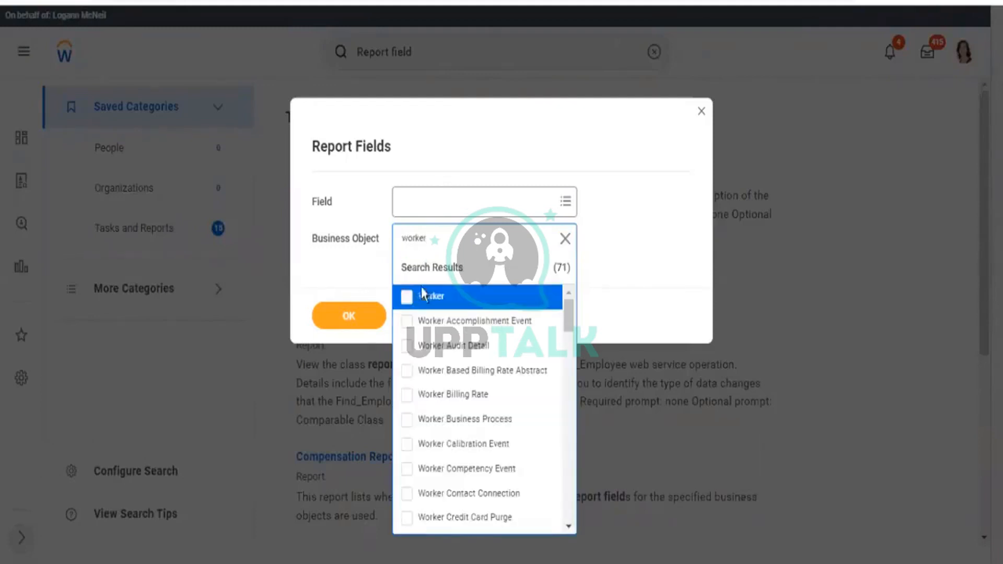
pyautogui.click(426, 299)
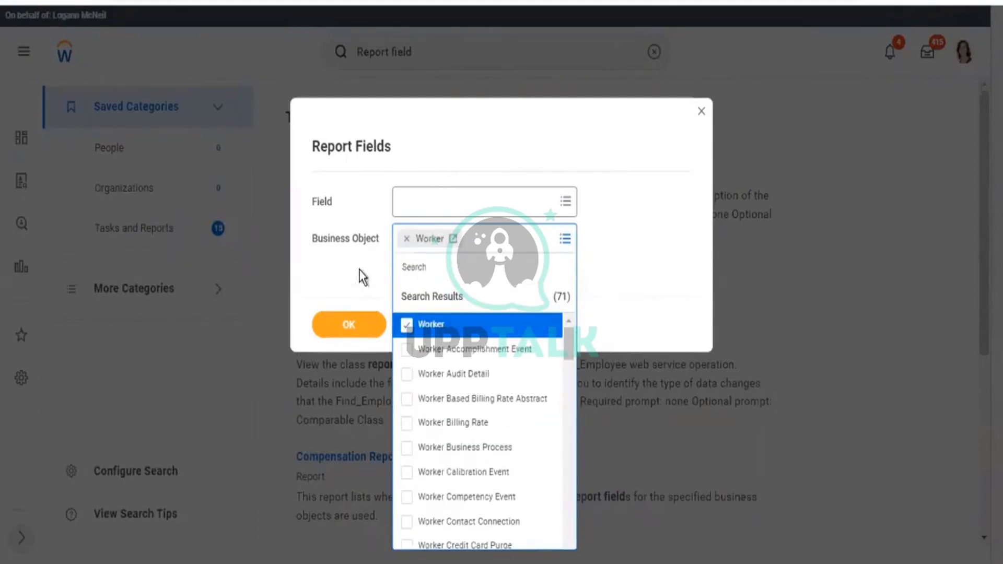
pyautogui.click(349, 270)
pyautogui.click(349, 316)
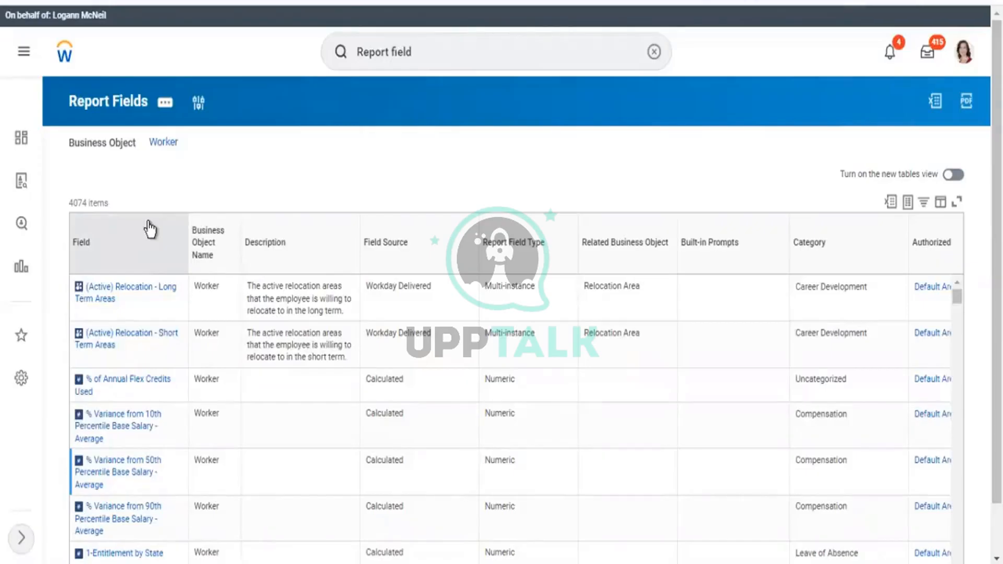
# Search for "business object" and open the Business Object Details report
pyautogui.click(451, 50)
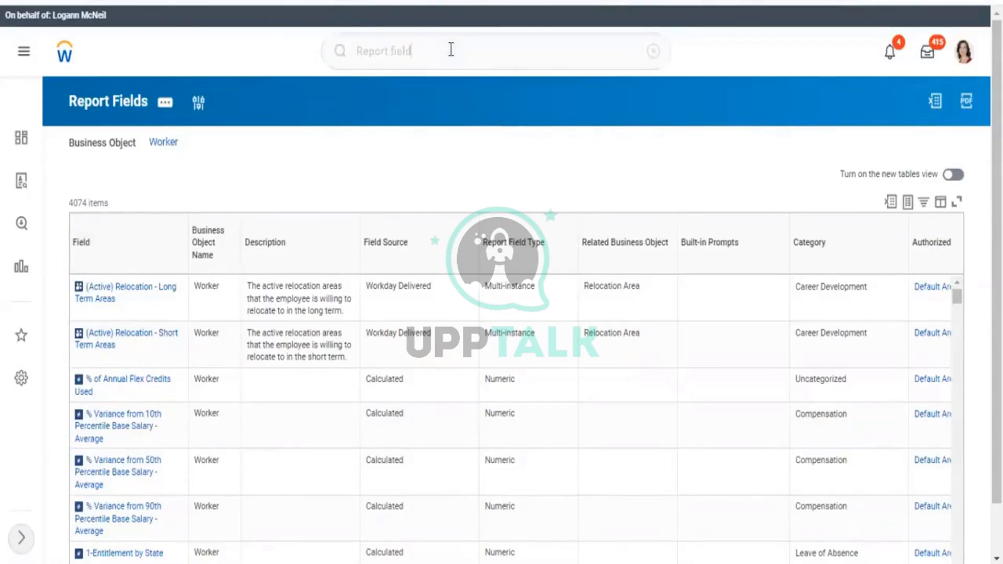
pyautogui.write('bus')
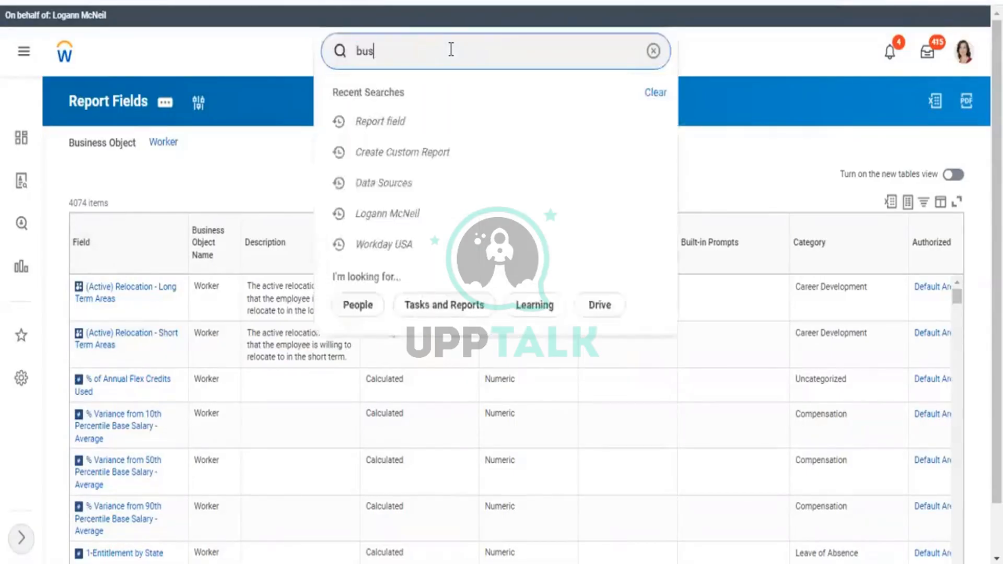
pyautogui.write('iness')
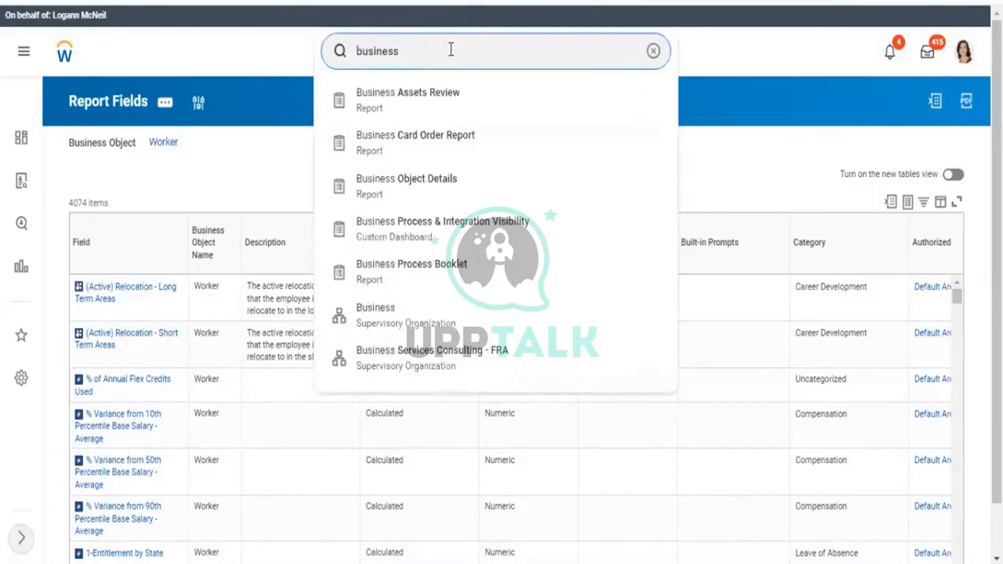
pyautogui.write(' oj')
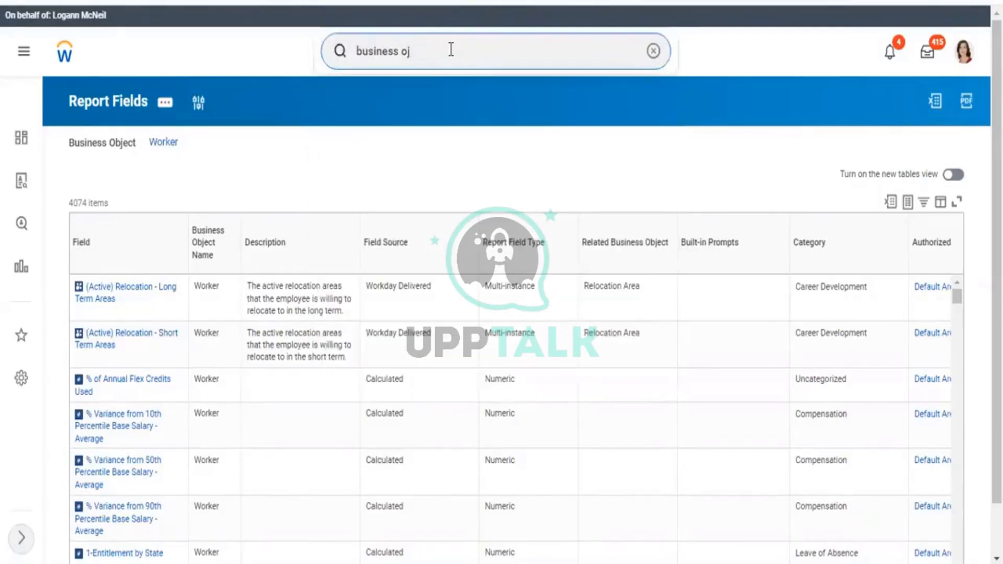
pyautogui.press('BackSpace')
pyautogui.write('bject')
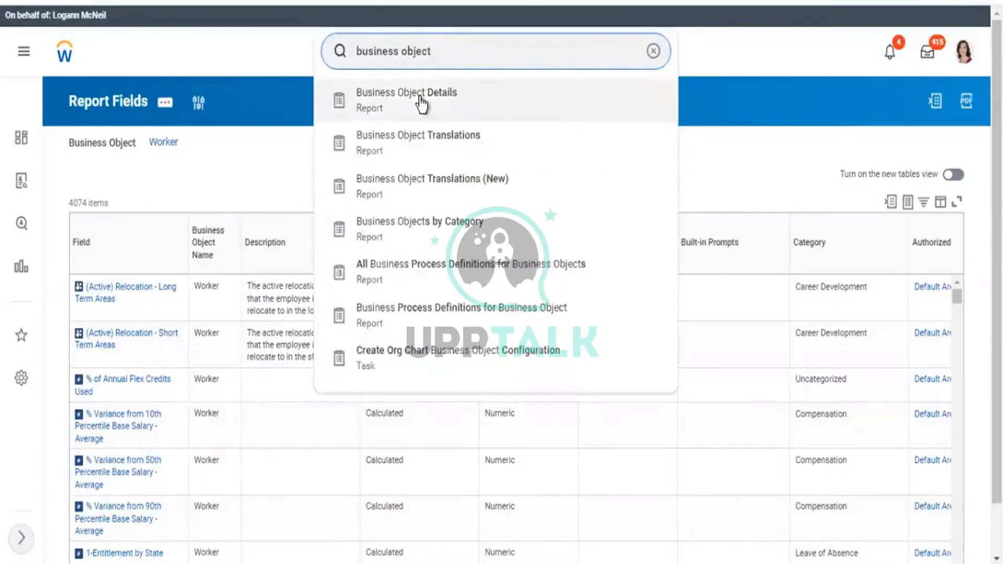
pyautogui.click(422, 104)
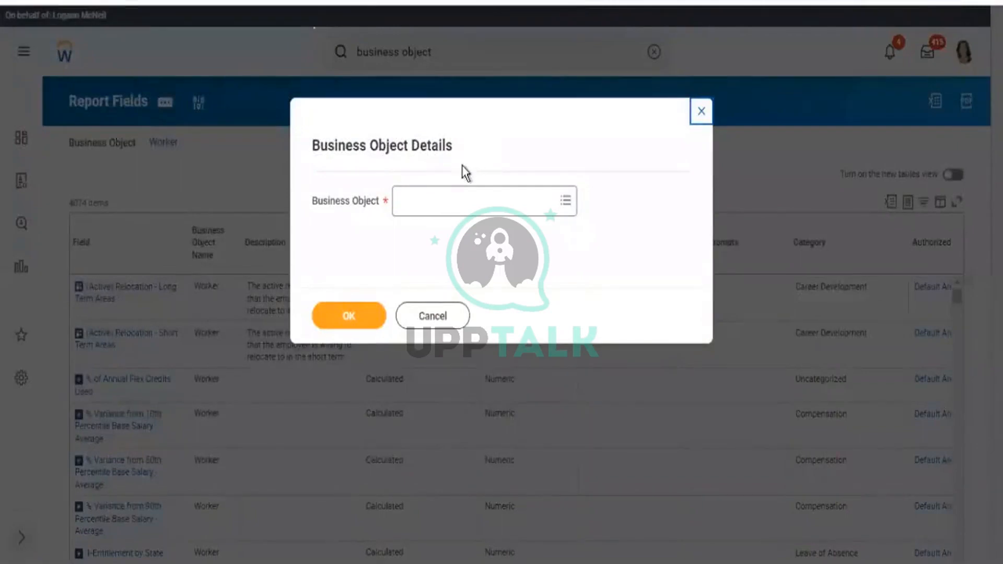
# Run the Business Object Details report for the Worker business object and view its related business objects
pyautogui.click(435, 208)
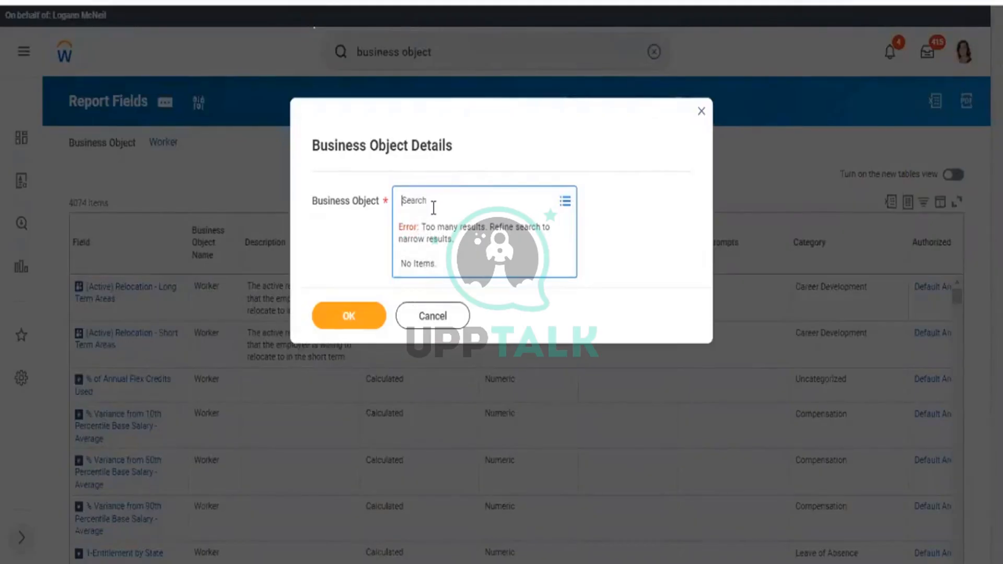
pyautogui.write('worker')
pyautogui.press('Return')
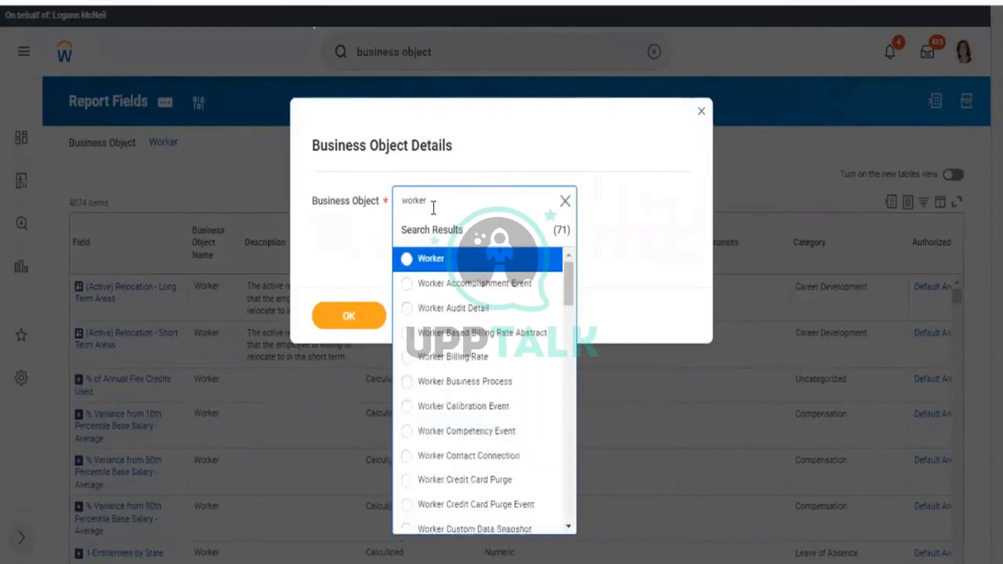
pyautogui.click(426, 262)
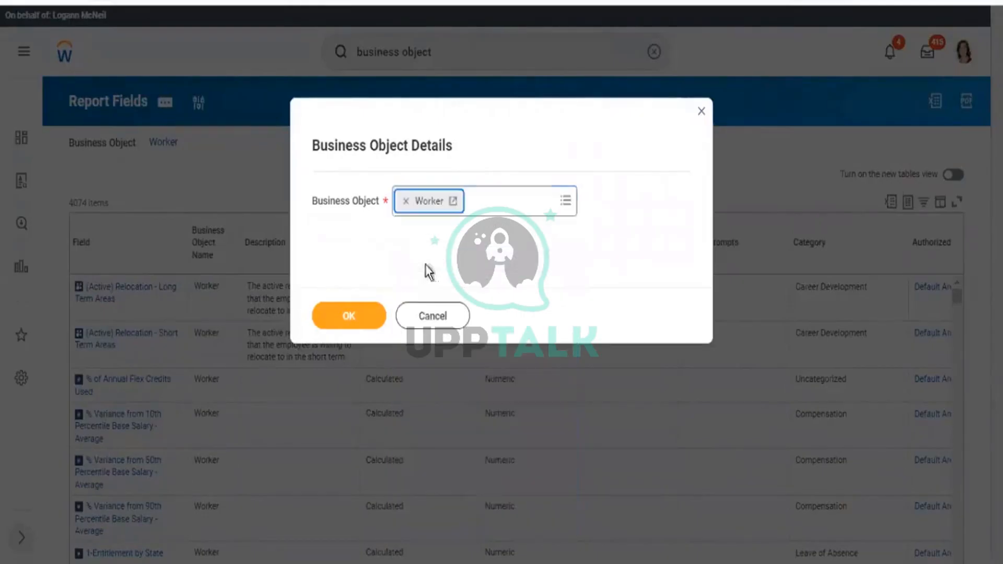
pyautogui.click(348, 319)
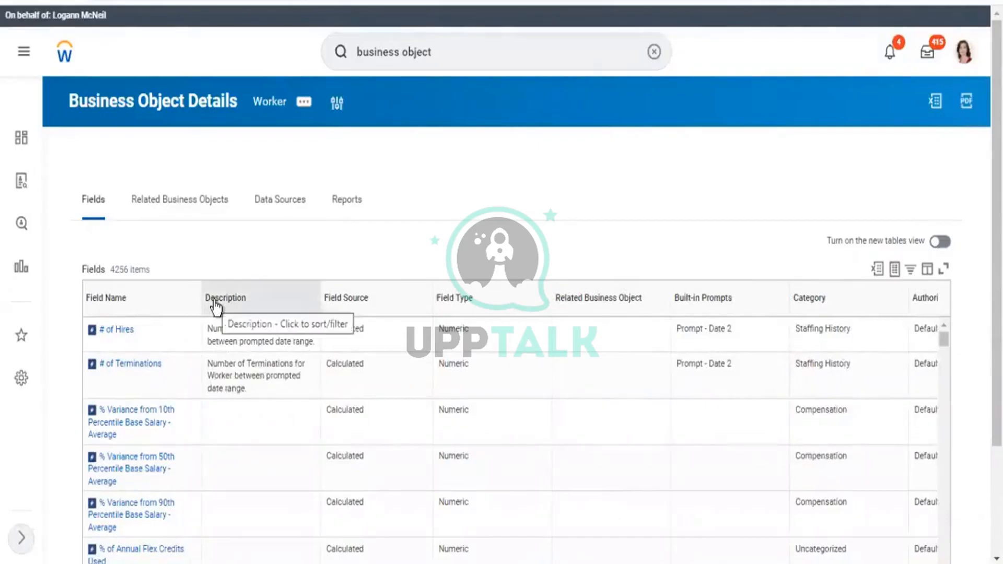
pyautogui.click(188, 204)
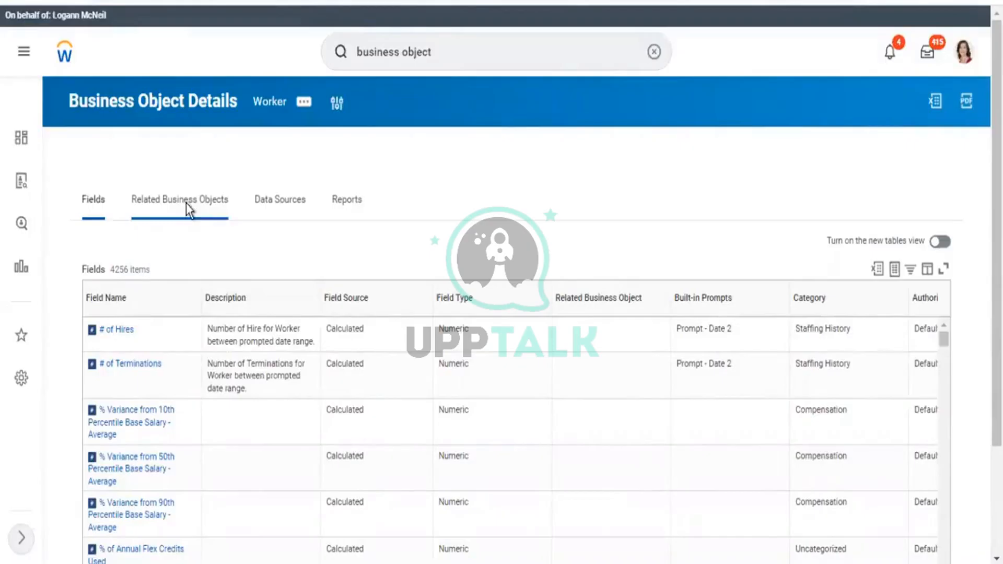
pyautogui.click(186, 202)
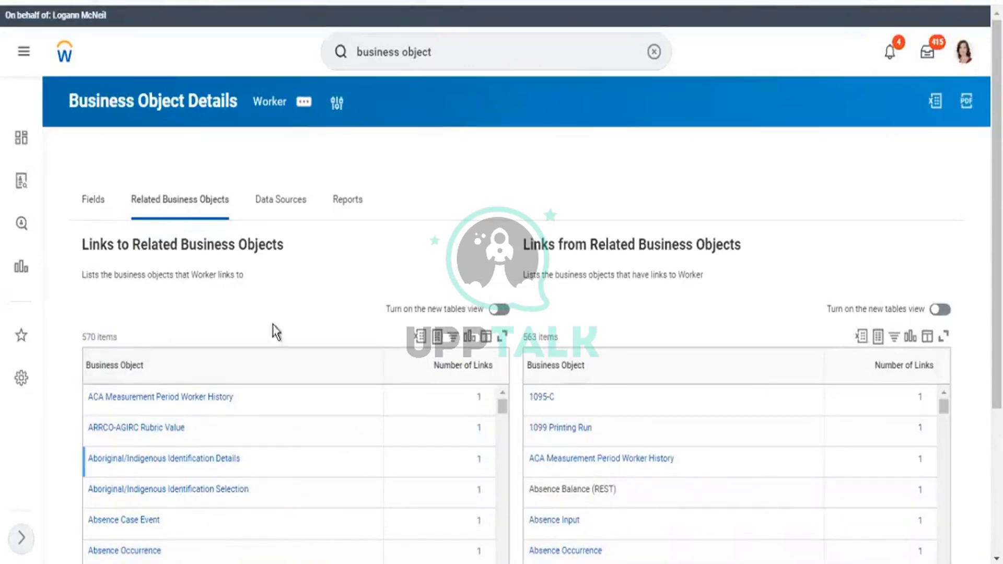
# Search for "business object instance" across Workday
pyautogui.click(469, 48)
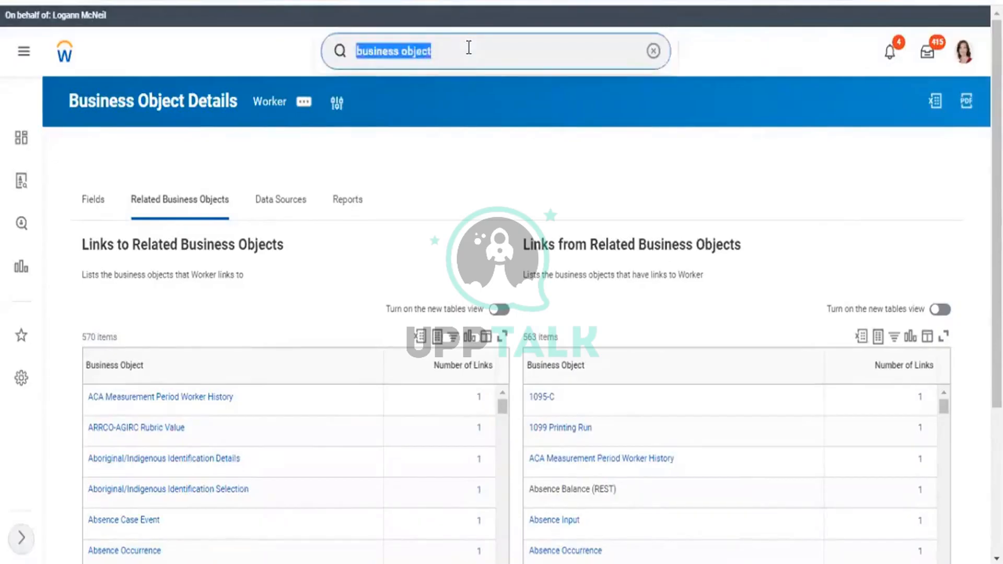
pyautogui.click(469, 47)
pyautogui.write('business')
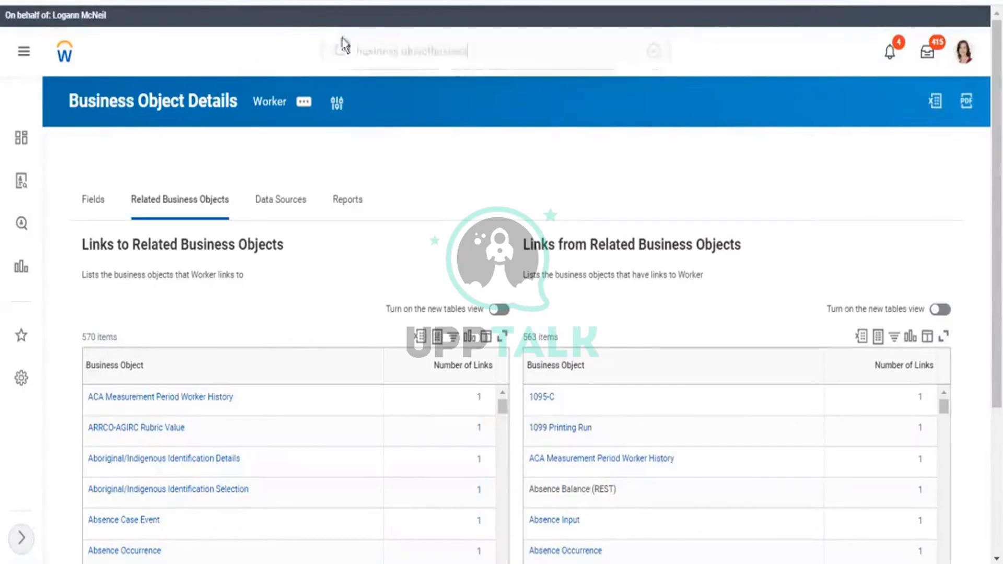
pyautogui.click(472, 47)
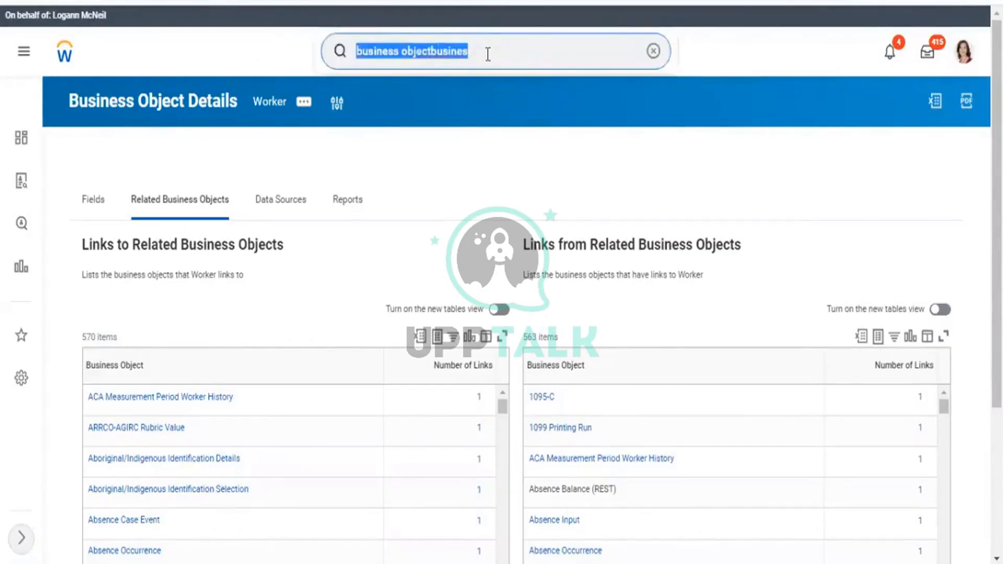
pyautogui.write('business')
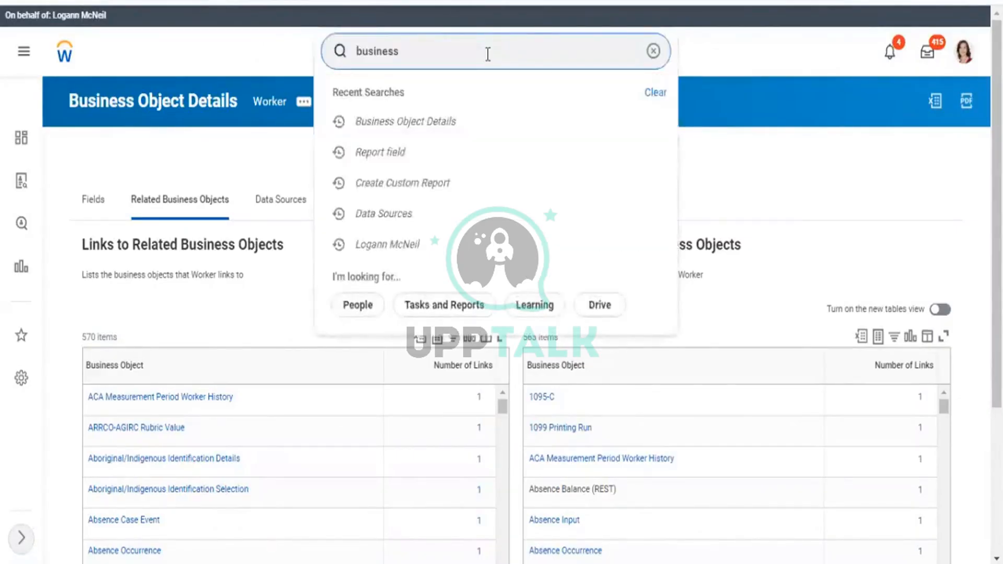
pyautogui.write(' o')
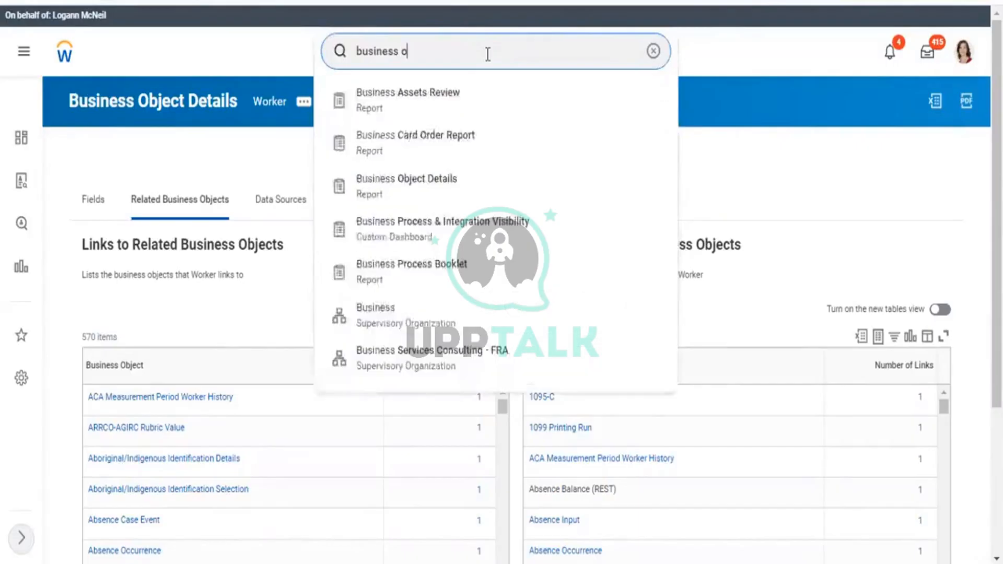
pyautogui.write('bj')
pyautogui.press('BackSpace')
pyautogui.press('BackSpace')
pyautogui.press('BackSpace')
pyautogui.write('object')
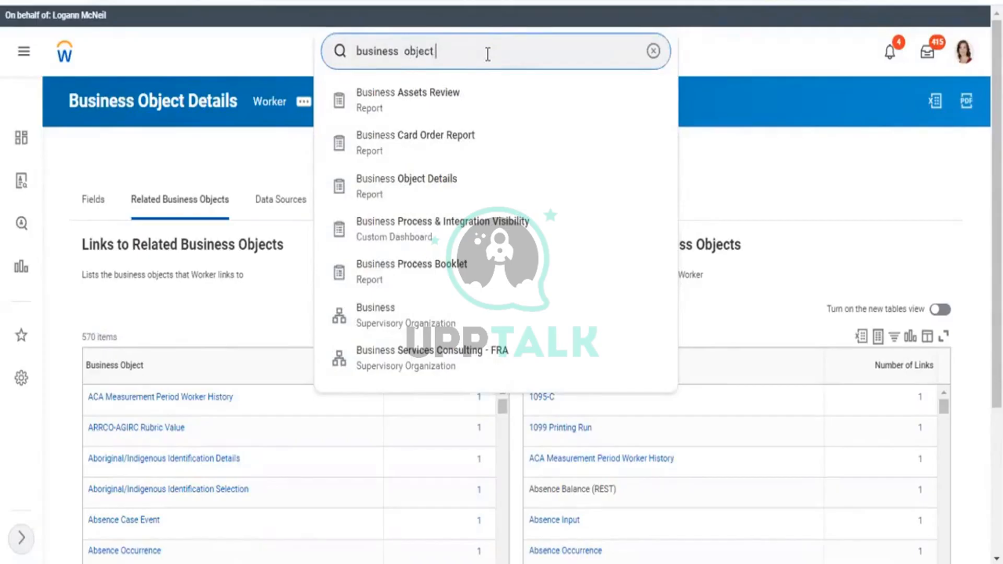
pyautogui.write(' instance')
pyautogui.press('Return')
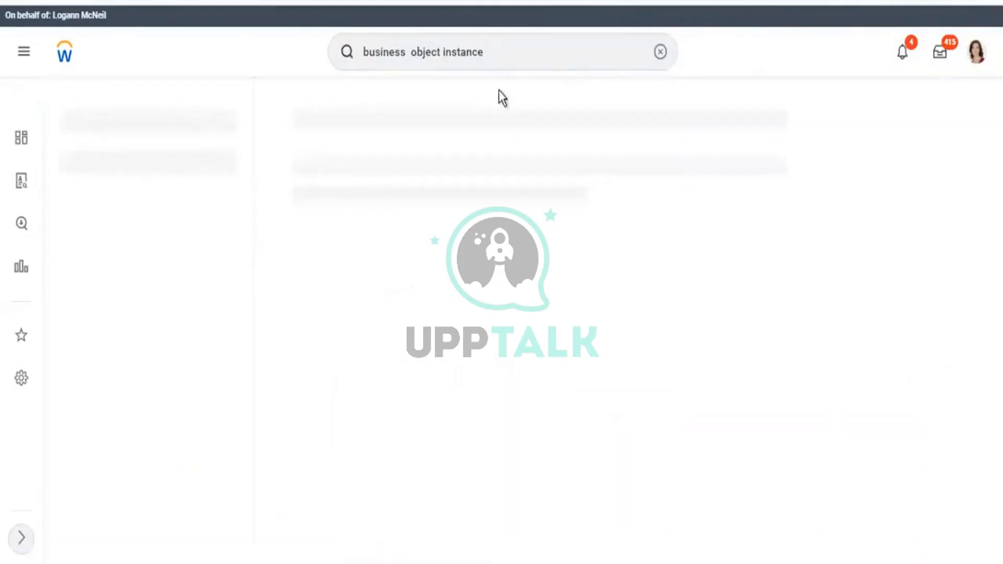
# Shorten the search to "business object" and list all matching tasks and reports
pyautogui.click(498, 56)
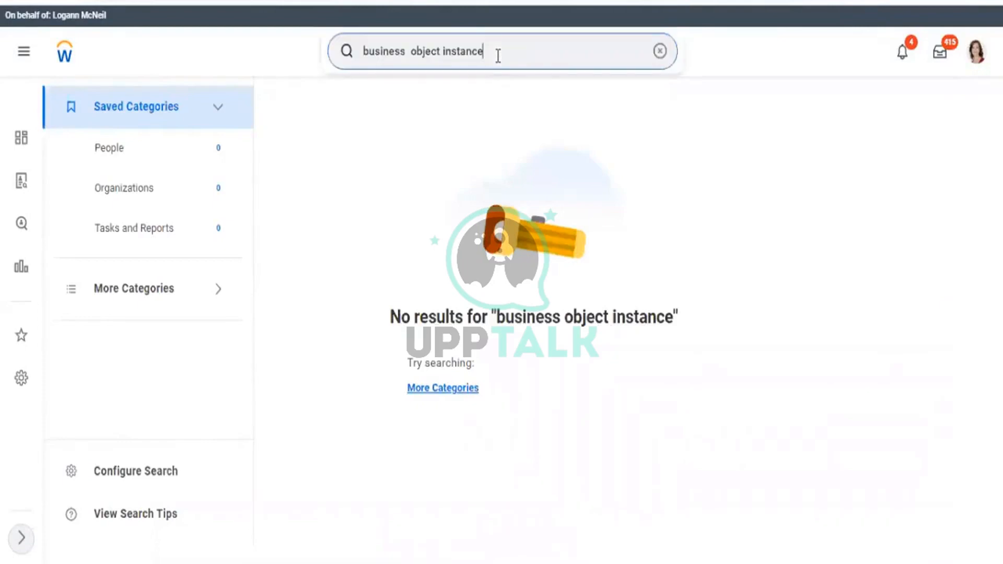
pyautogui.press('BackSpace')
pyautogui.press('BackSpace')
pyautogui.press('BackSpace')
pyautogui.press('BackSpace')
pyautogui.press('BackSpace')
pyautogui.press('BackSpace')
pyautogui.press('BackSpace')
pyautogui.press('BackSpace')
pyautogui.press('BackSpace')
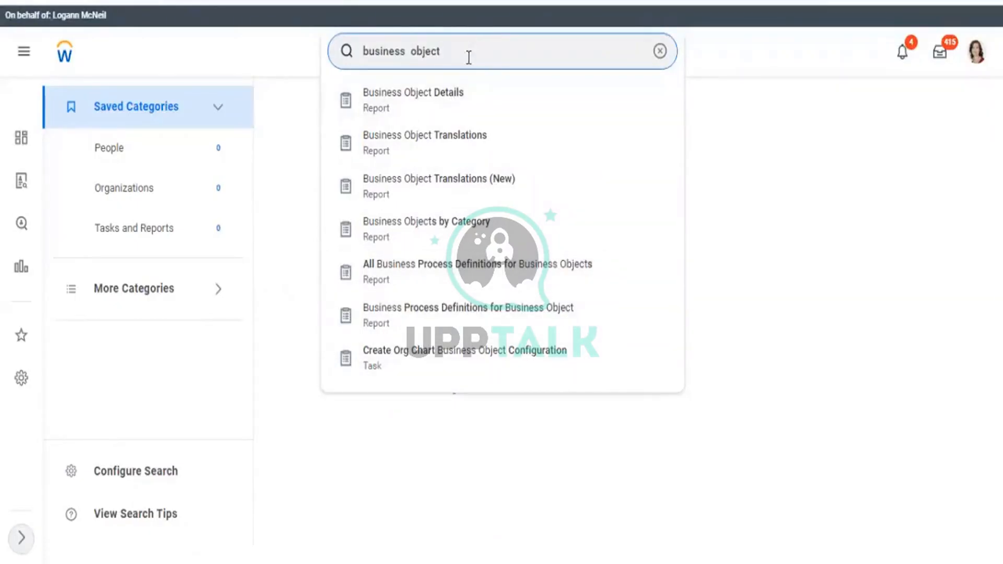
pyautogui.press('Return')
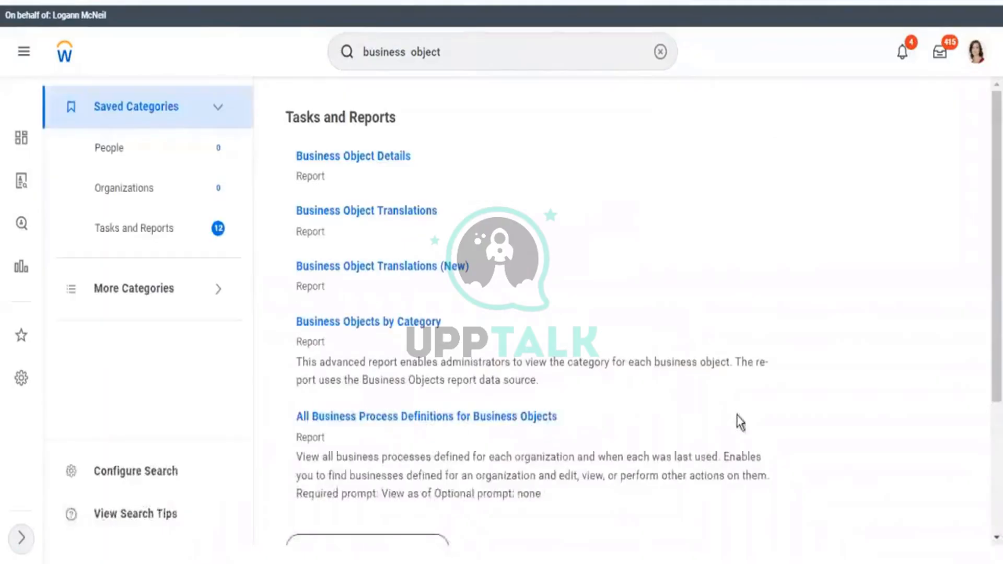
pyautogui.scroll(-4, 956, 264)
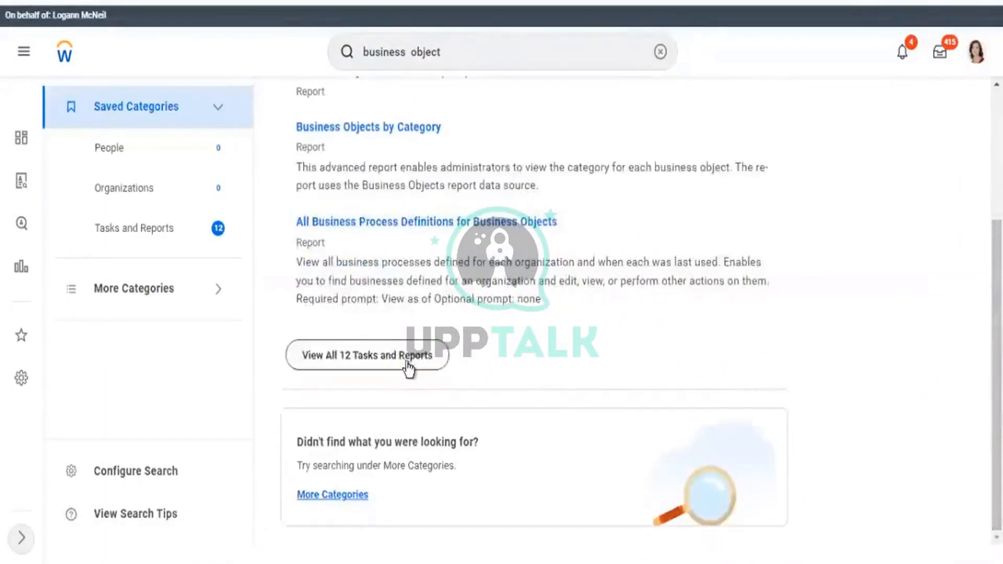
pyautogui.click(407, 368)
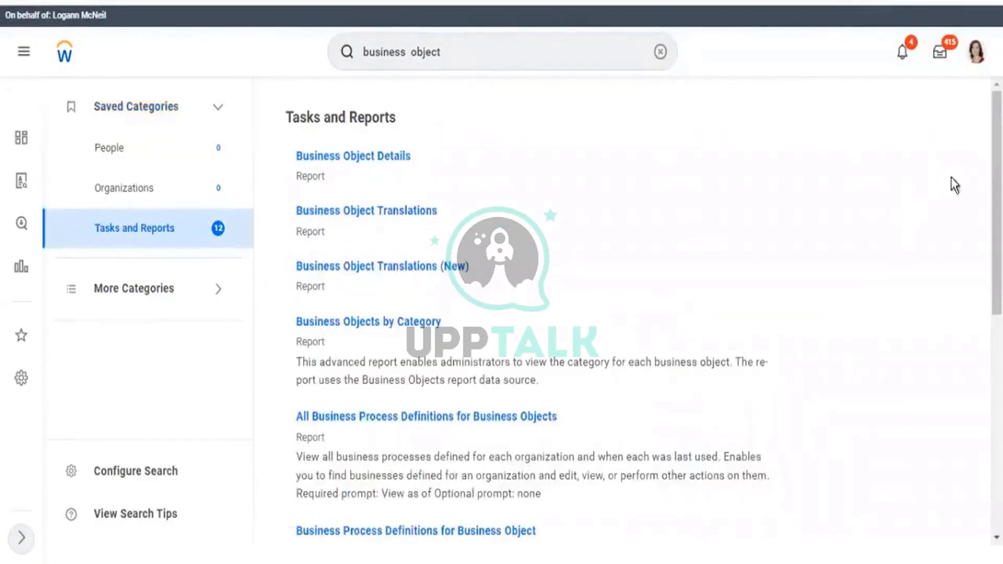
# Look through the matching tasks and reports and open the Business Objects by Category report
pyautogui.scroll(-2, 622, 313)
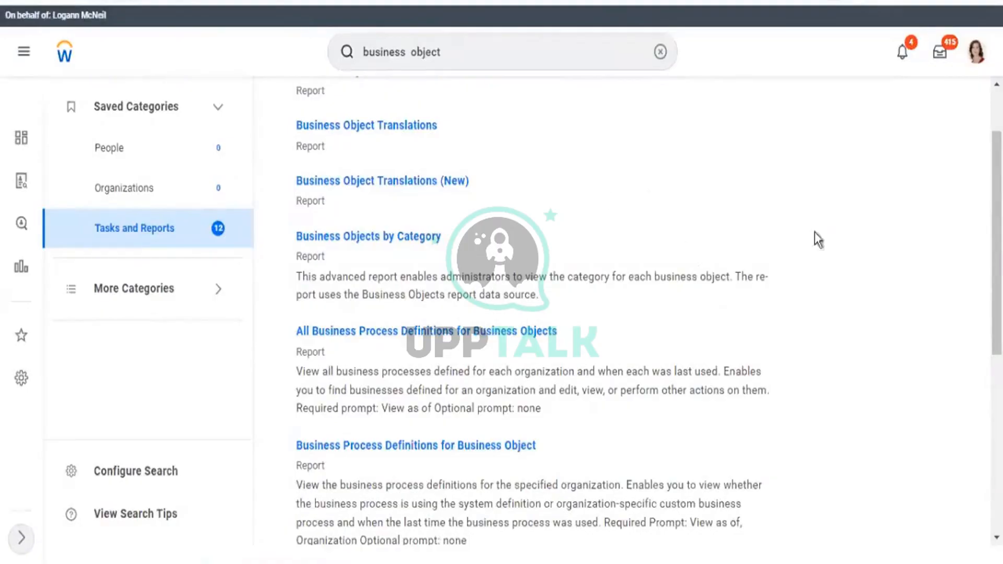
pyautogui.scroll(-2, 819, 241)
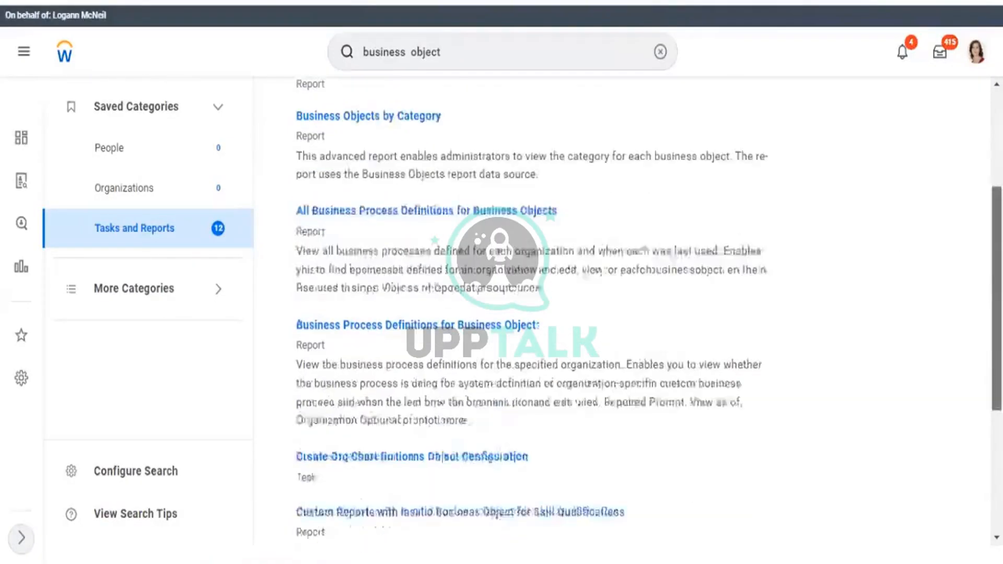
pyautogui.scroll(-4, 818, 240)
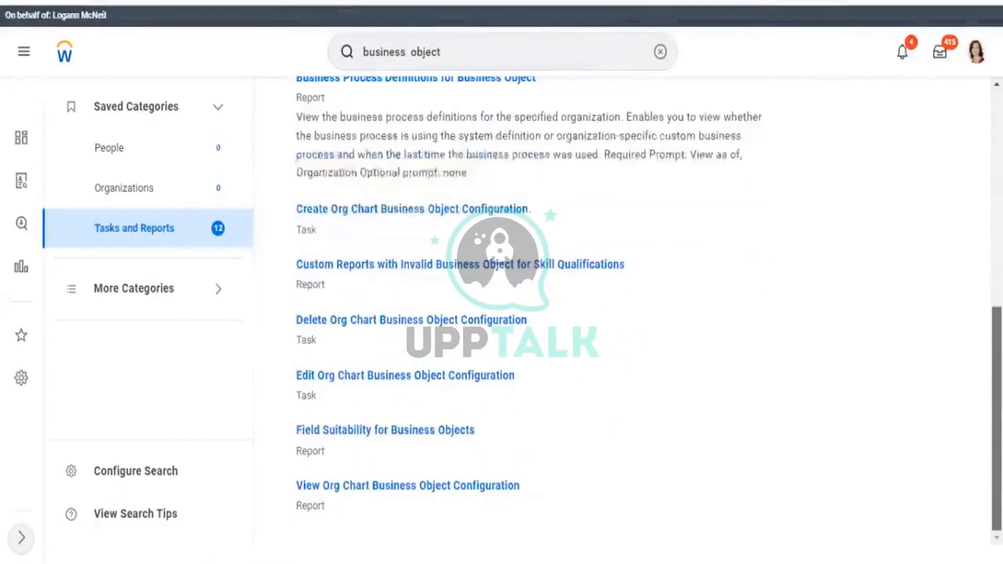
pyautogui.scroll(7, 818, 240)
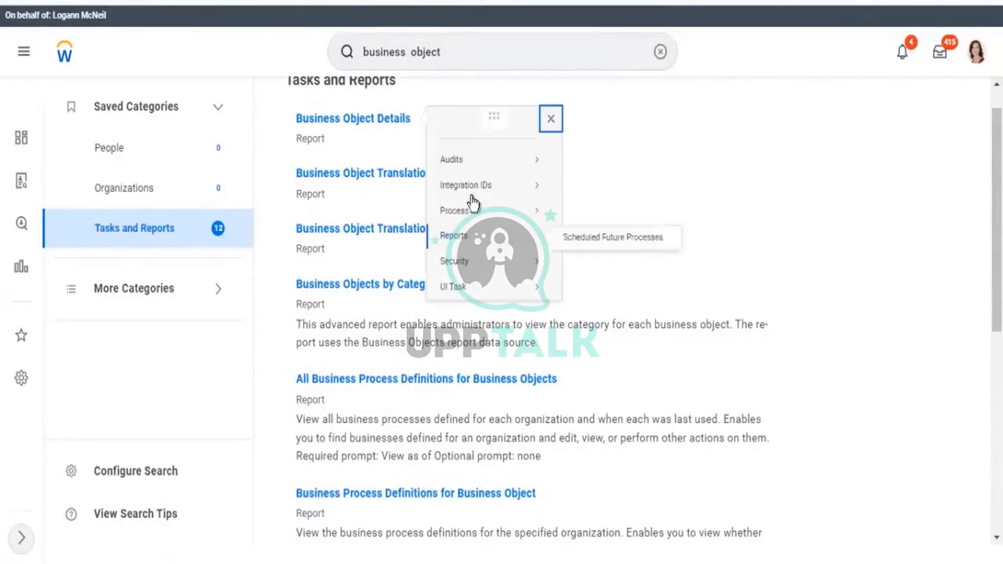
pyautogui.click(373, 287)
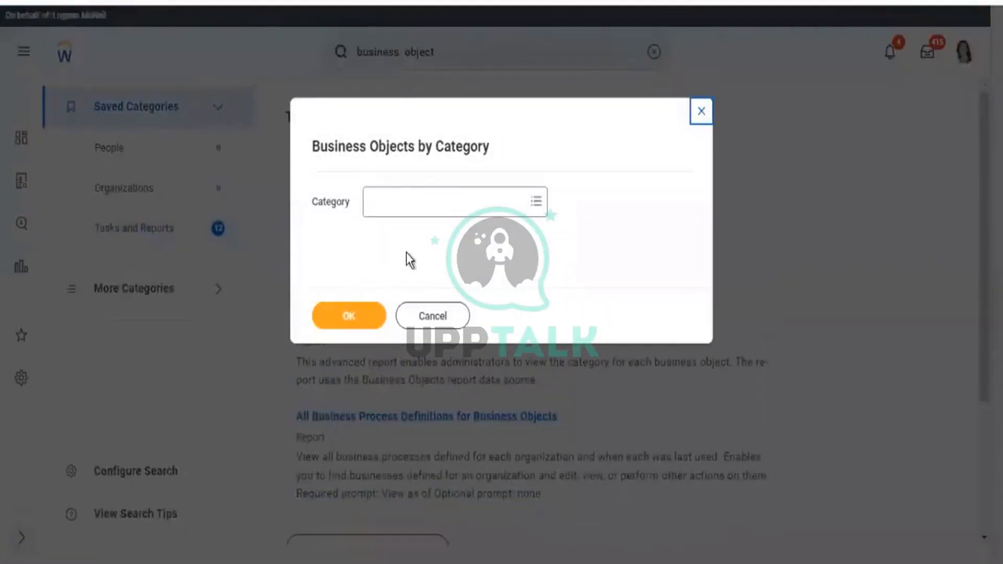
# Search the categories for "address", select Benefits instead and run the Business Objects by Category report
pyautogui.click(399, 194)
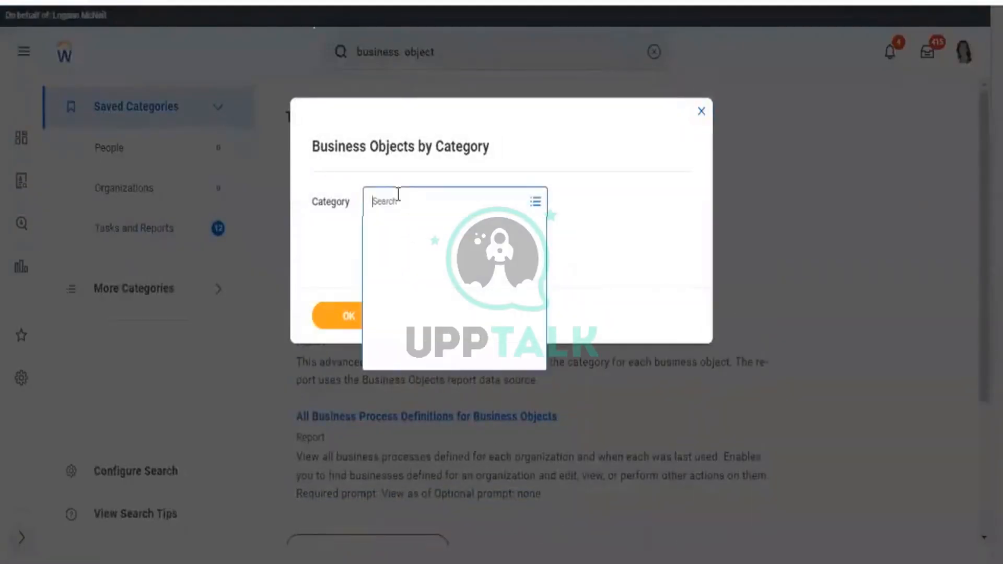
pyautogui.write('address')
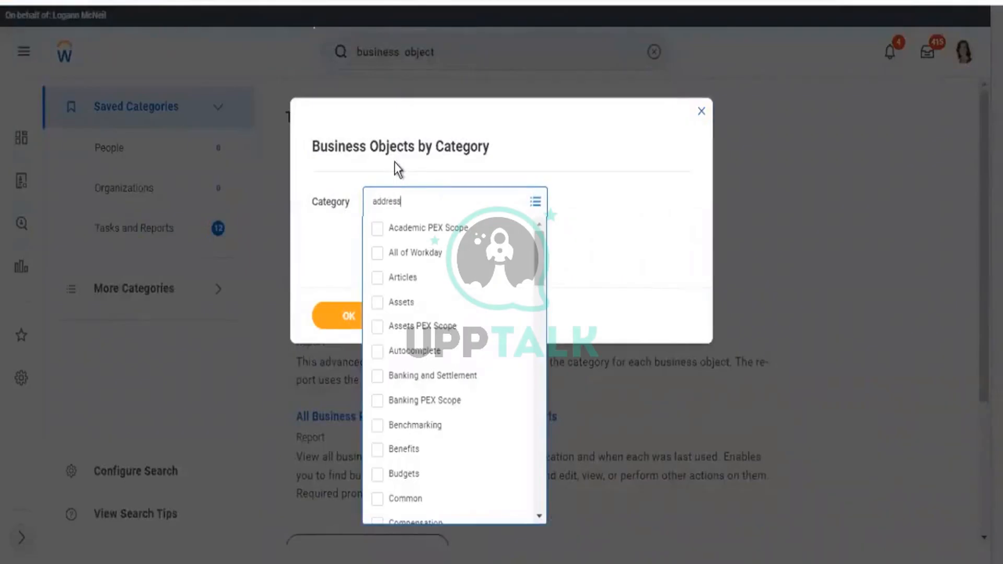
pyautogui.press('Return')
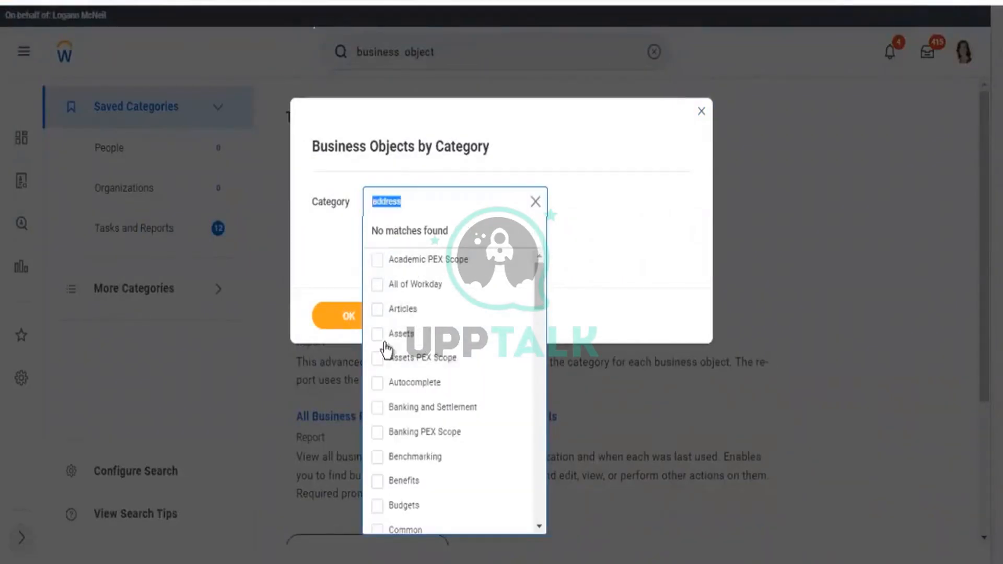
pyautogui.click(403, 486)
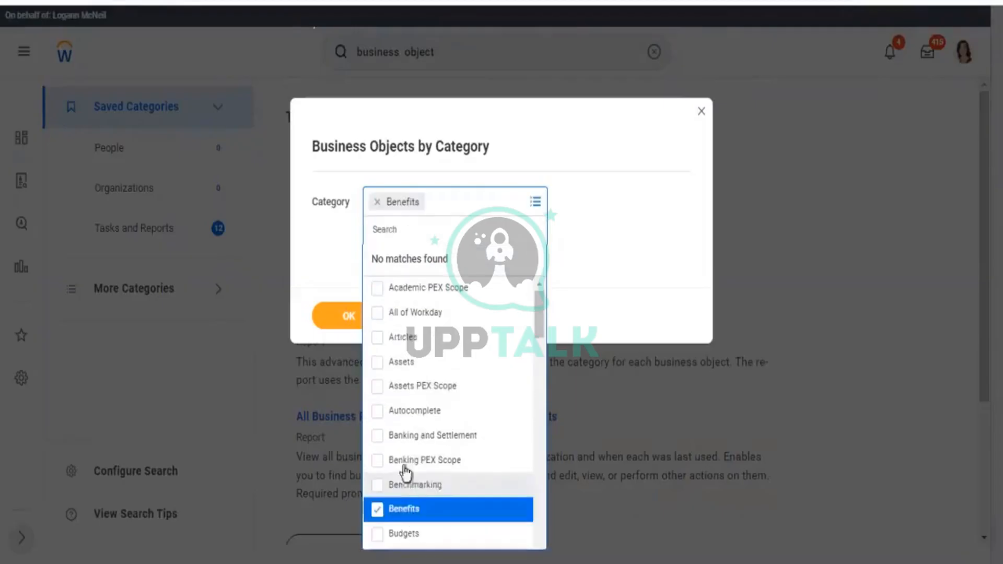
pyautogui.click(335, 237)
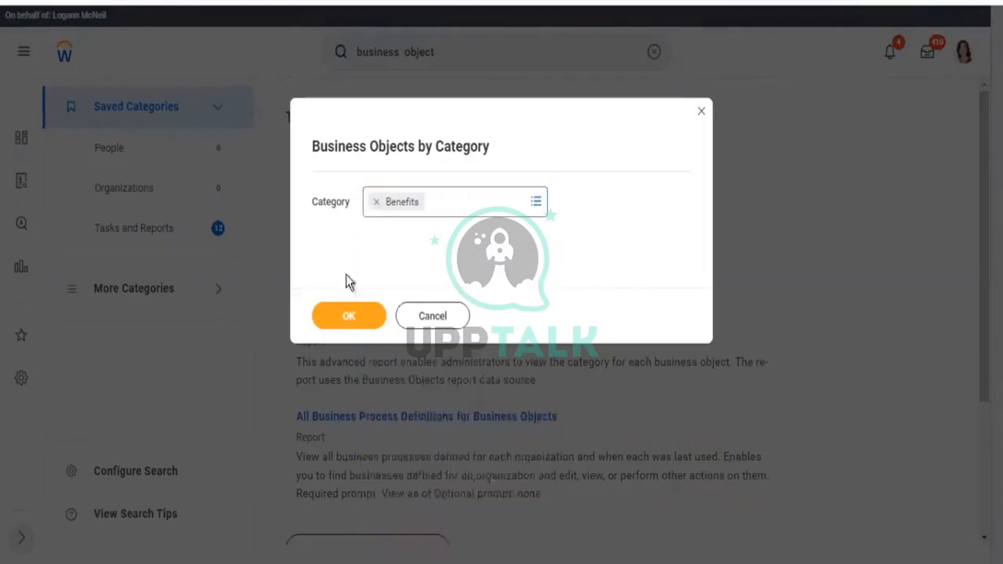
pyautogui.click(366, 318)
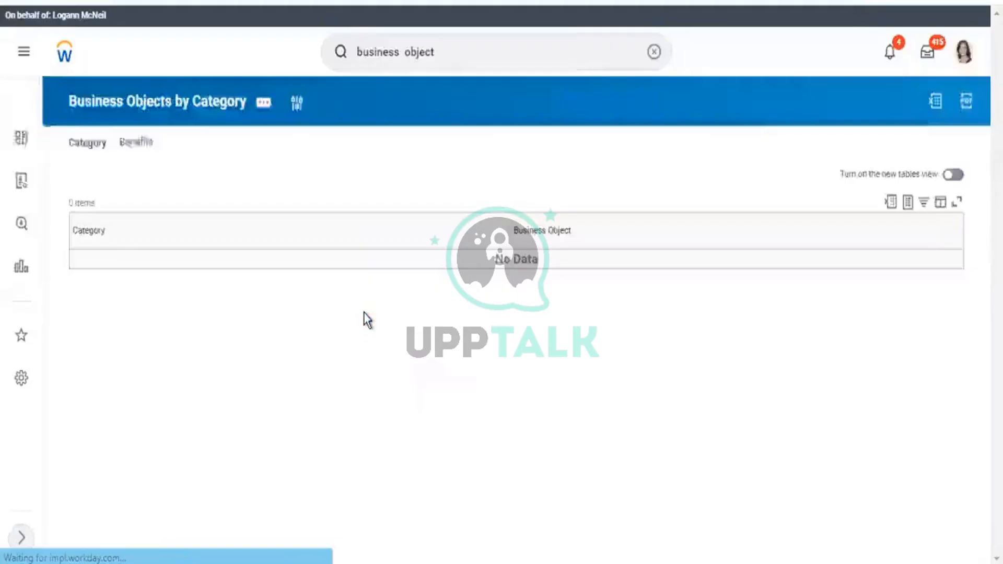
# Search the categories for "cre" and "hcm", select Compensation instead and rerun the Business Objects by Category report
pyautogui.click(297, 103)
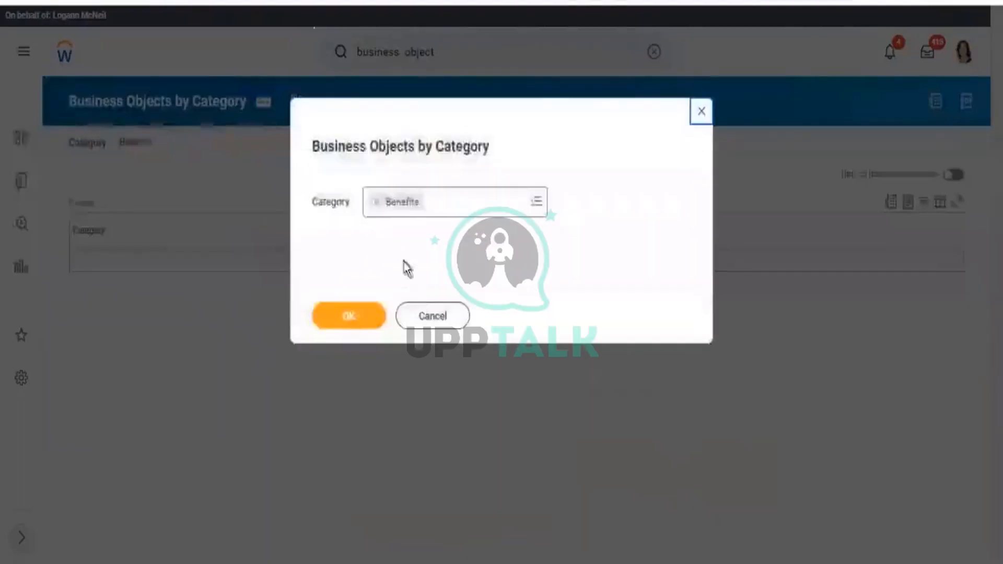
pyautogui.click(378, 202)
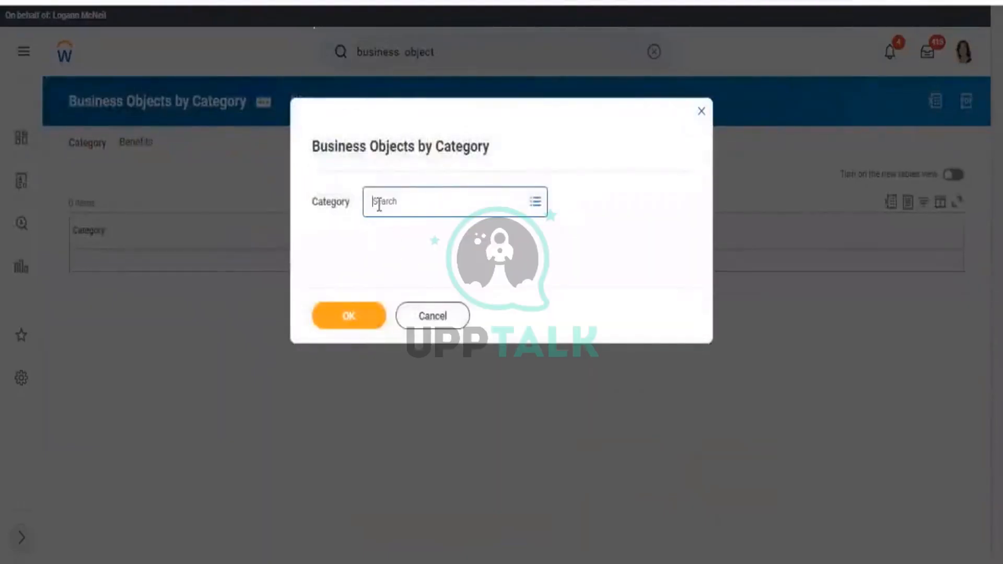
pyautogui.write('cre')
pyautogui.press('Return')
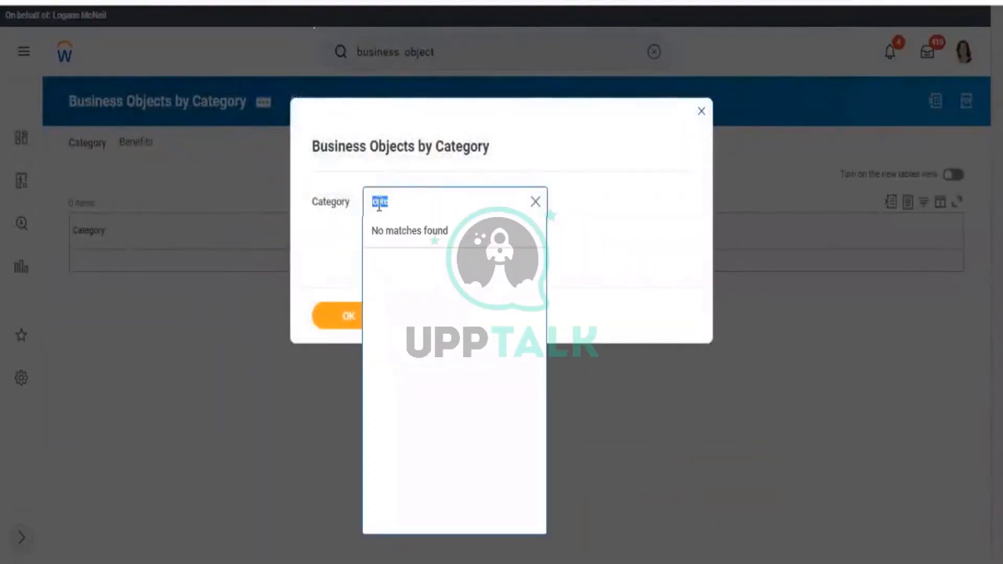
pyautogui.write('hcm')
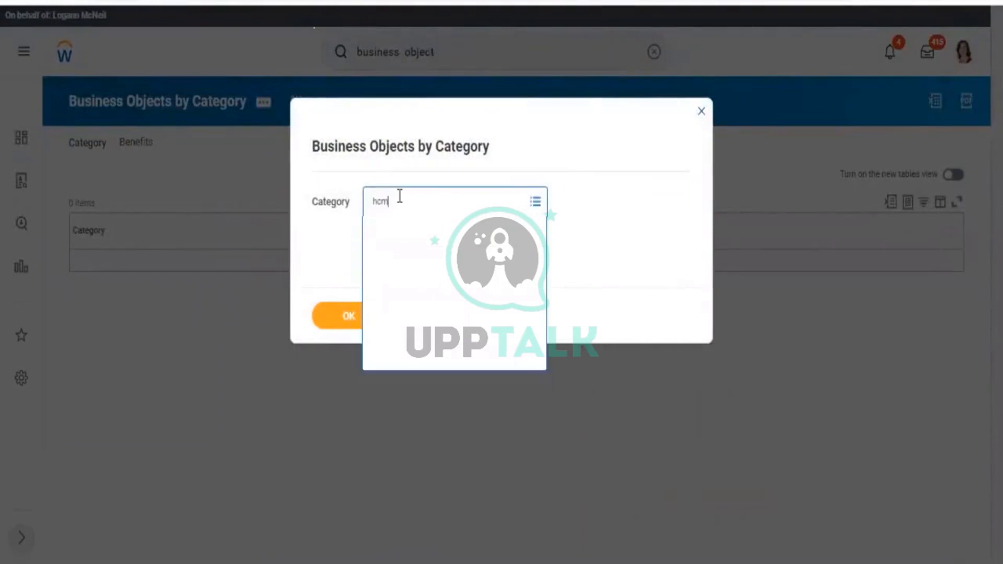
pyautogui.press('Return')
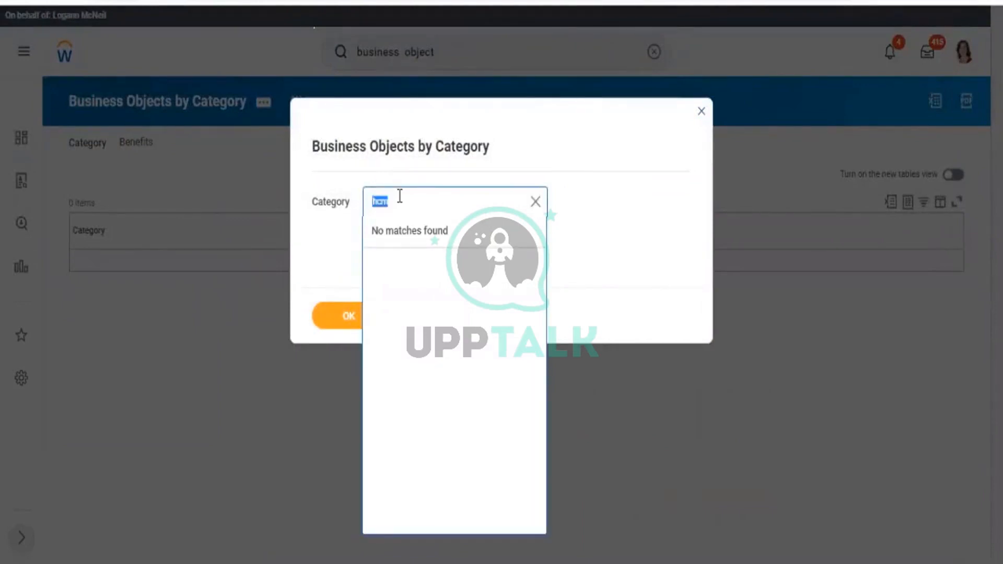
pyautogui.write('compensation')
pyautogui.press('Return')
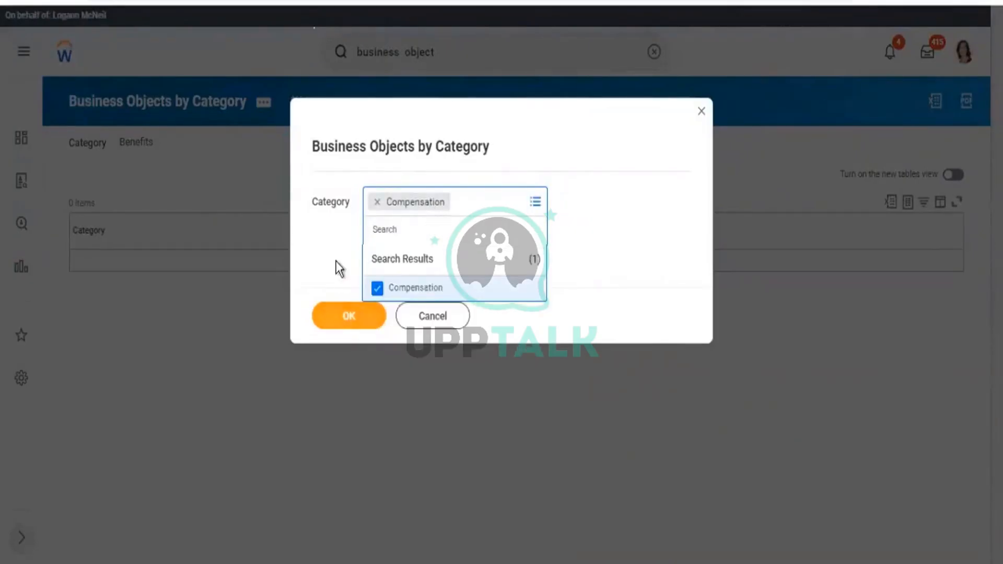
pyautogui.click(339, 291)
pyautogui.click(337, 310)
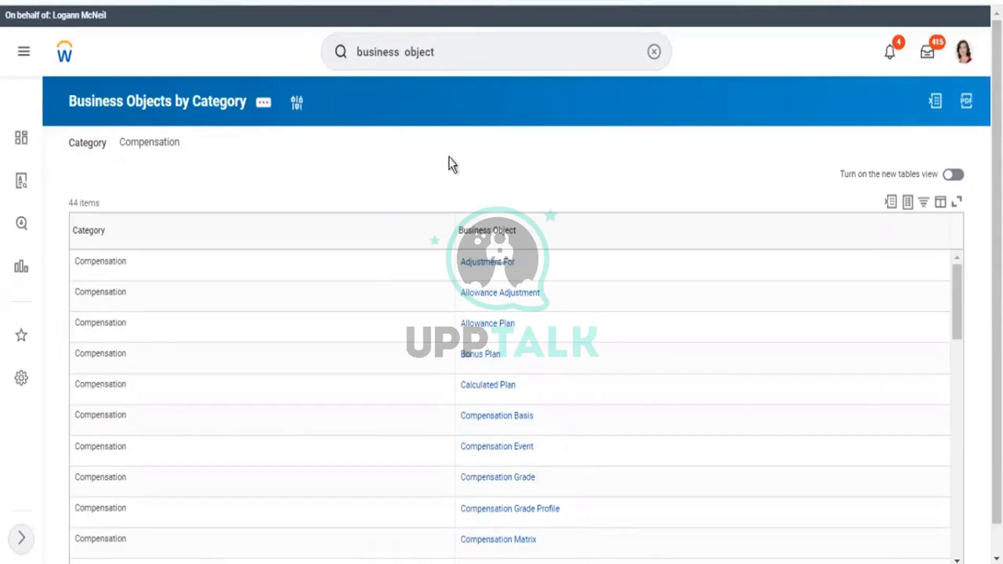
# Open the Inbox with the pending business process tasks
pyautogui.click(928, 61)
pyautogui.click(928, 62)
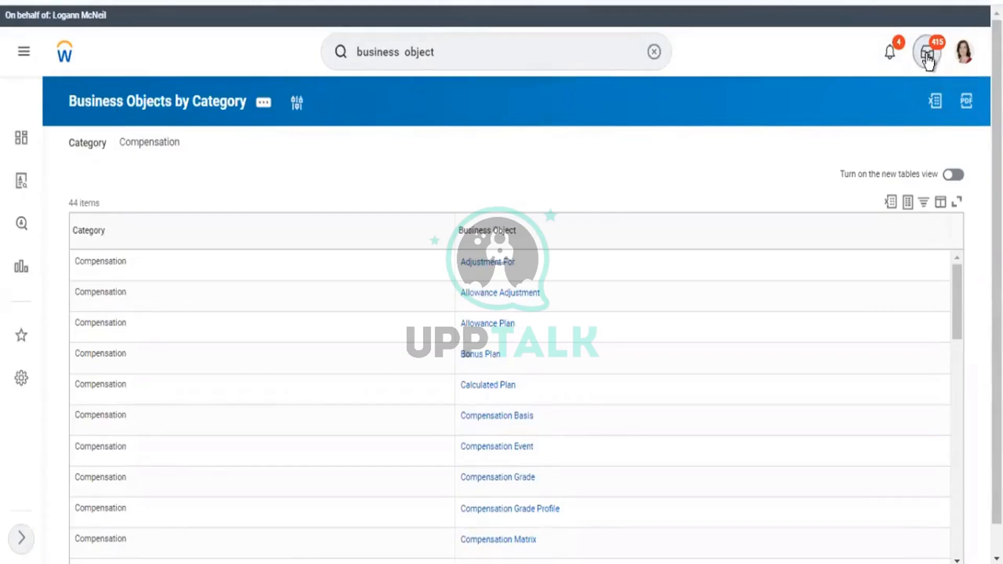
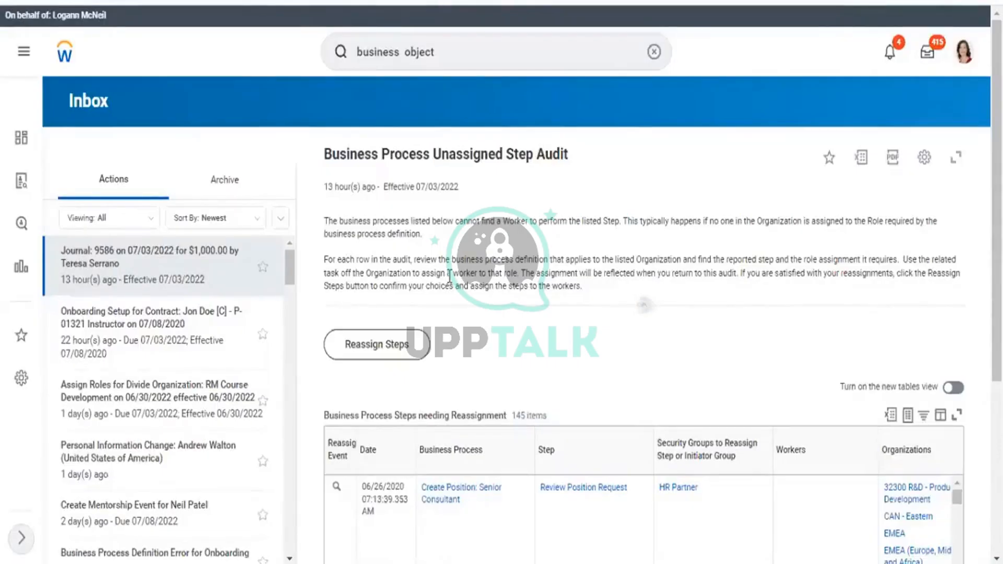
# Try to search across Workday for "create cust repo" from the Inbox
pyautogui.doubleClick(539, 59)
pyautogui.hotkey('ctrl', 'a')
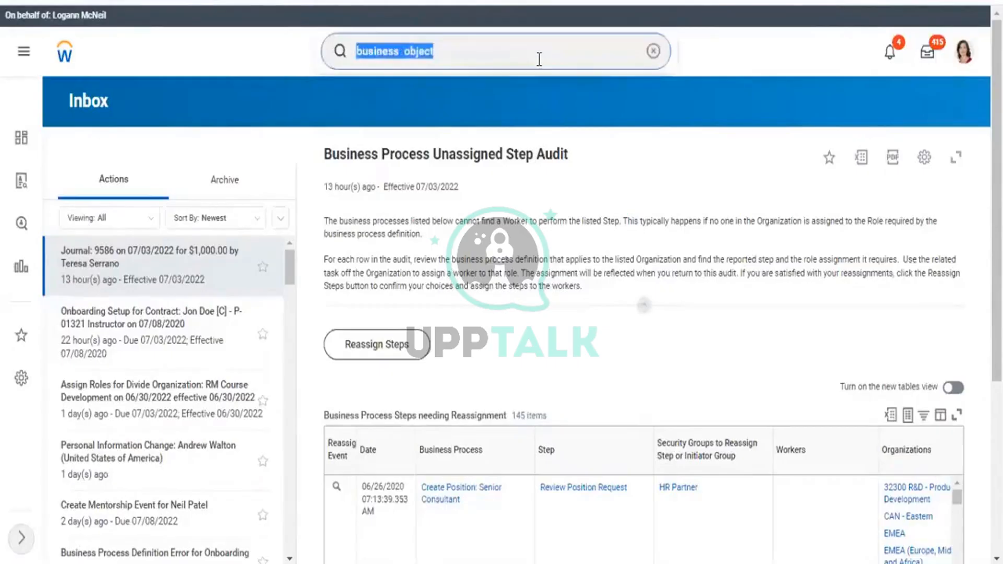
pyautogui.write('cre')
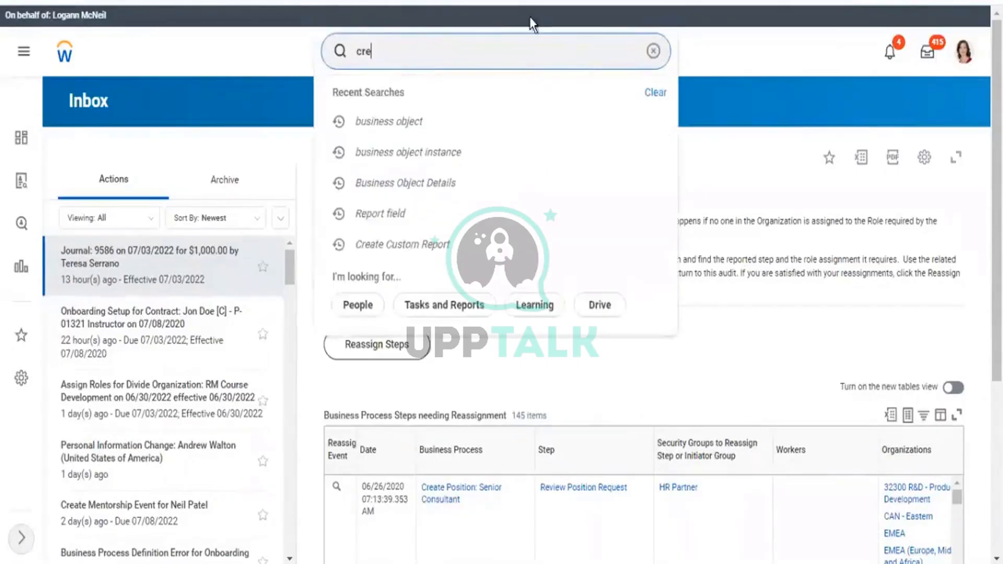
pyautogui.scroll(-5, 531, 23)
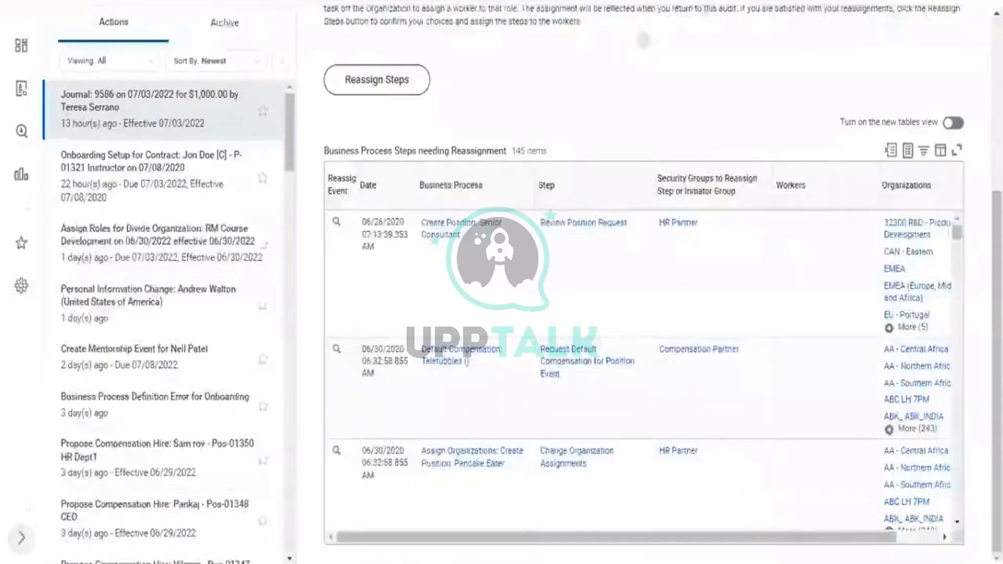
pyautogui.write('at')
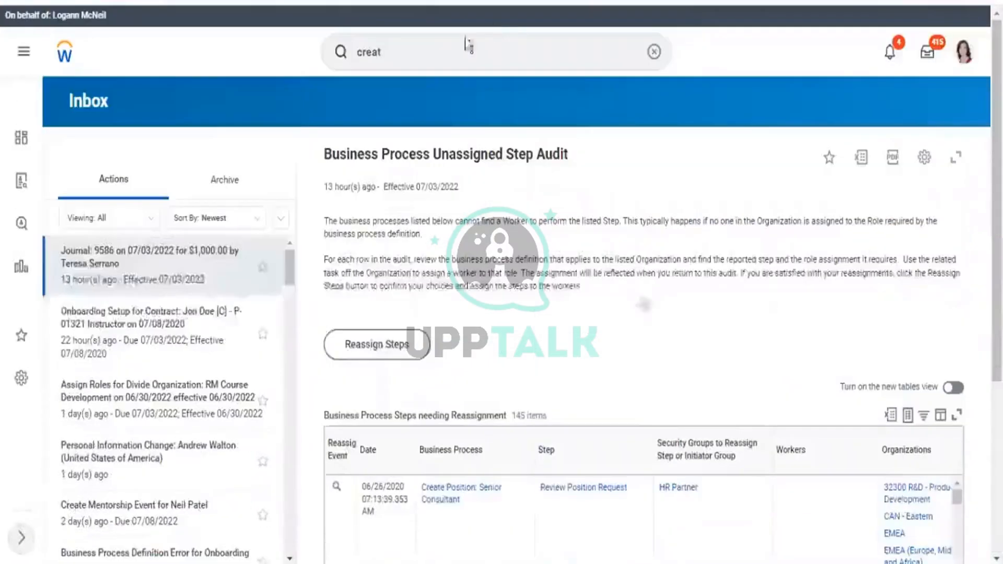
pyautogui.click(414, 51)
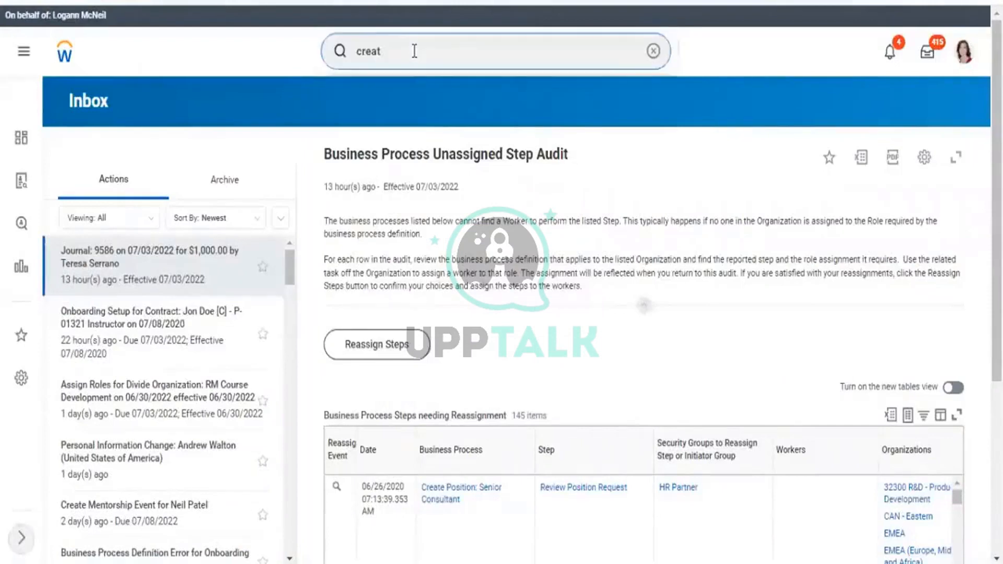
pyautogui.write('e')
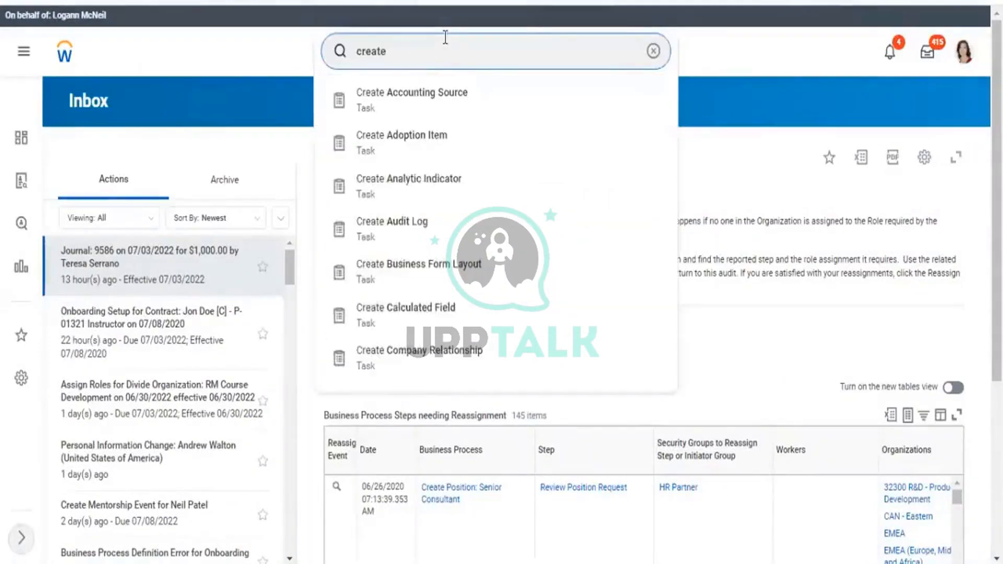
pyautogui.write(' cust')
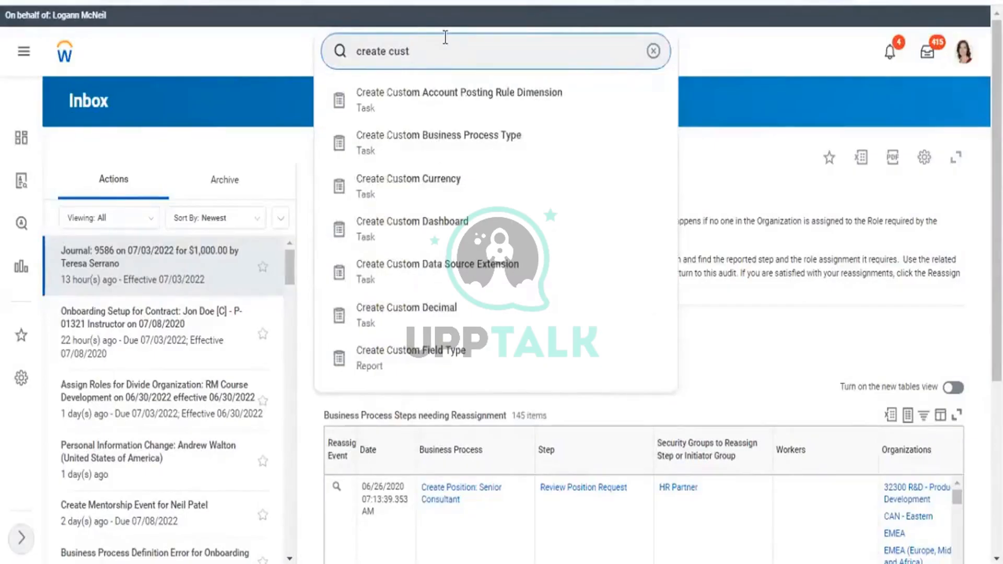
pyautogui.write(' repo')
pyautogui.press('Return')
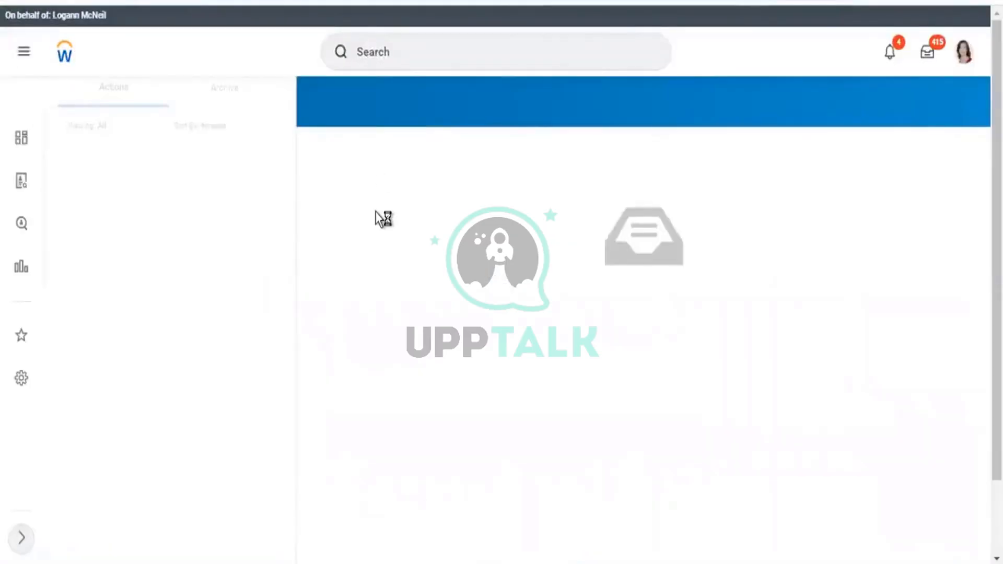
# Search for "create cust report" and open the Create Custom Report task
pyautogui.click(417, 51)
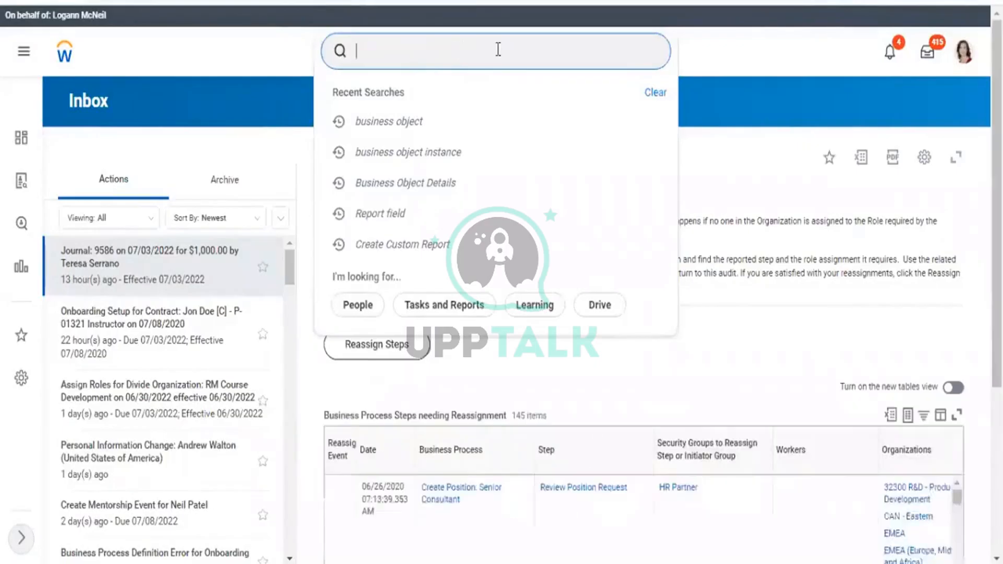
pyautogui.write('crea')
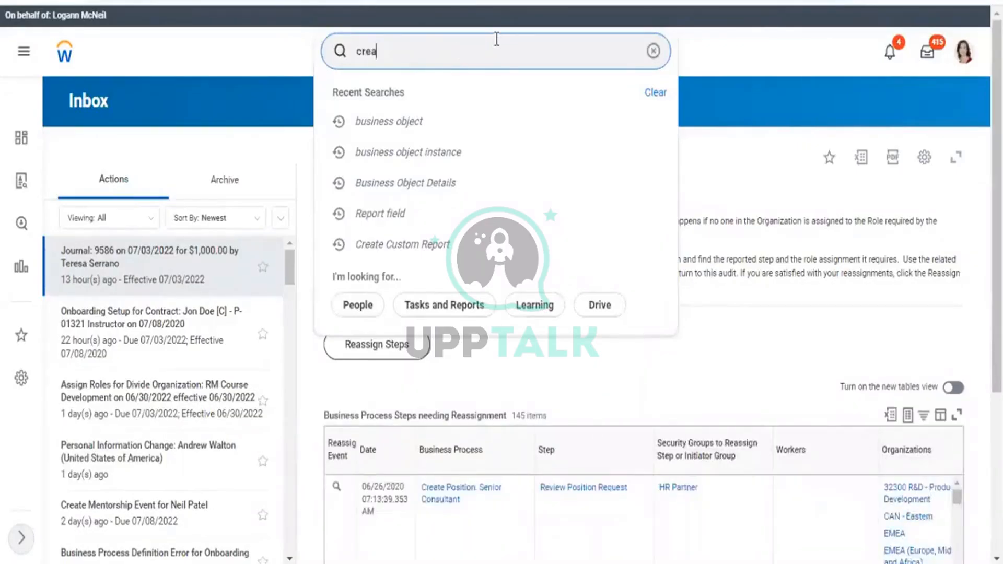
pyautogui.write('te')
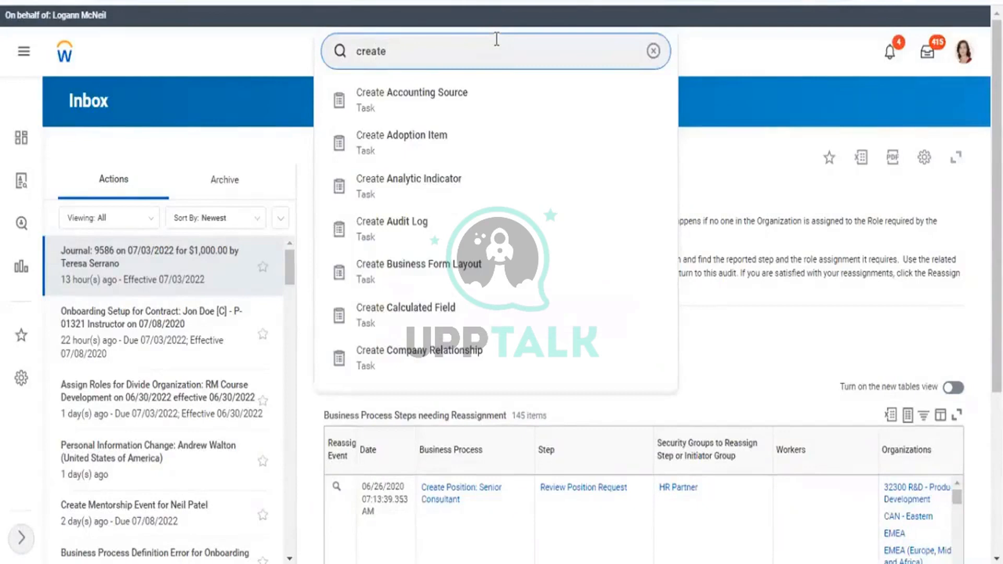
pyautogui.write(' cust')
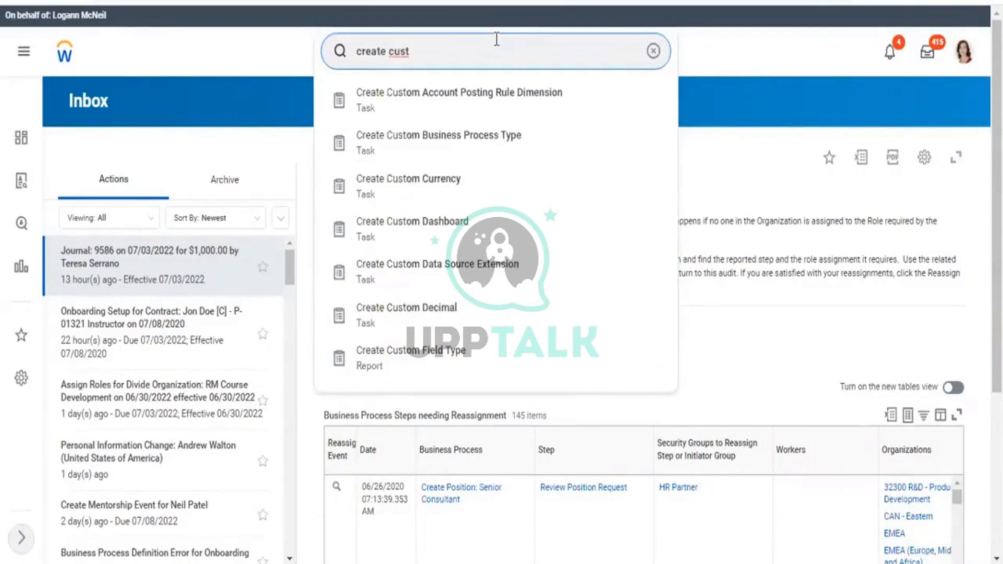
pyautogui.write(' report')
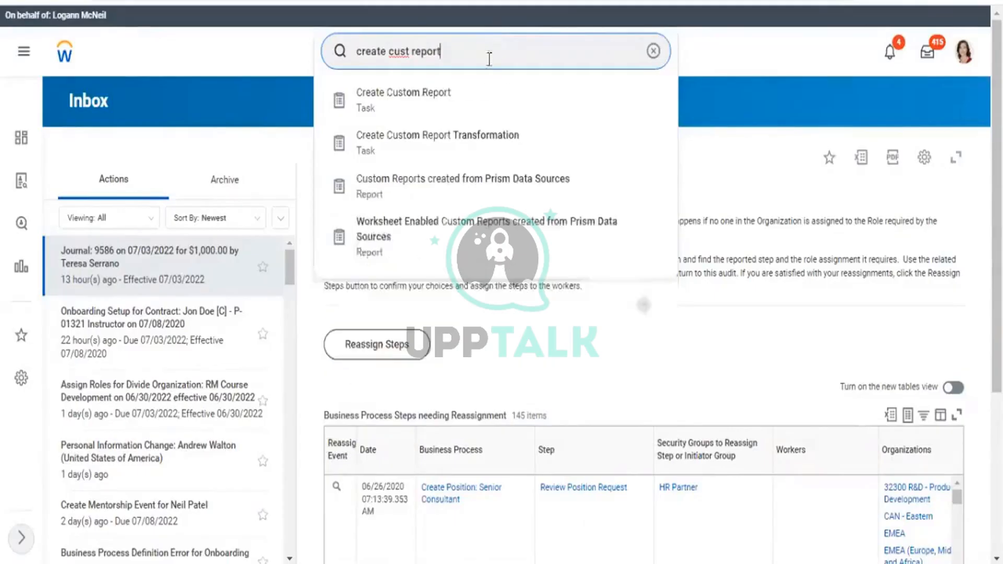
pyautogui.click(426, 99)
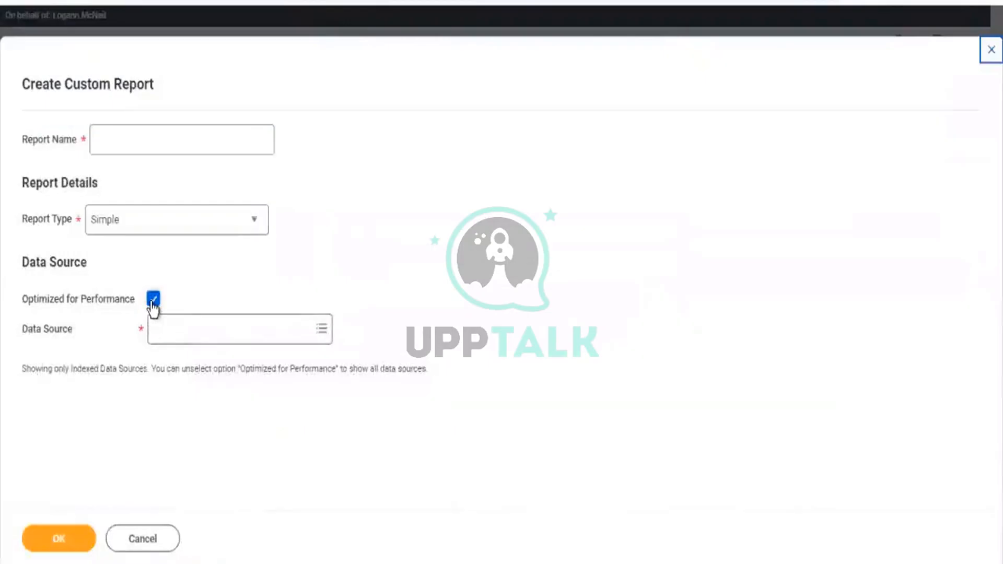
# Disable Optimized for Performance and search all data sources for "inbox"
pyautogui.click(152, 300)
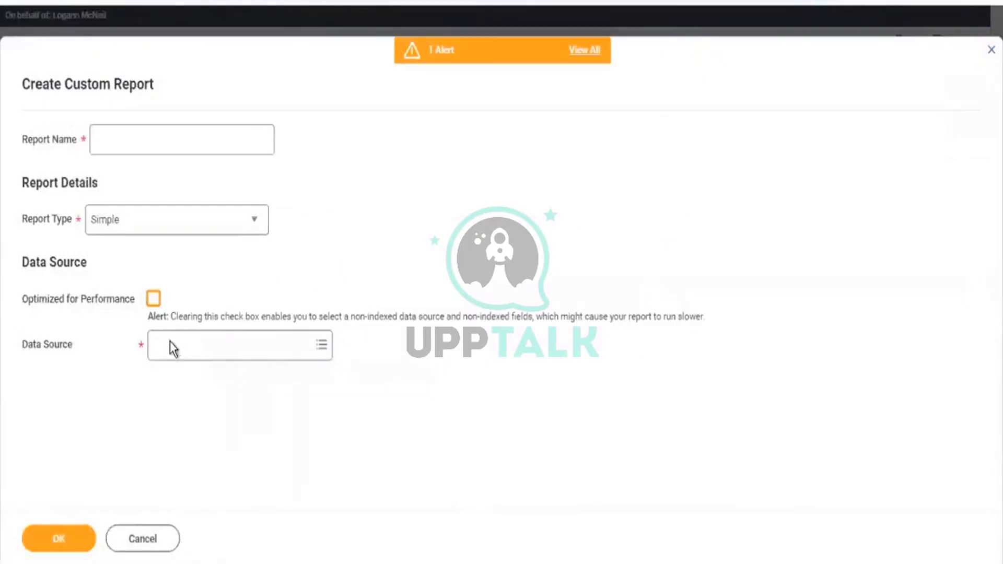
pyautogui.click(171, 353)
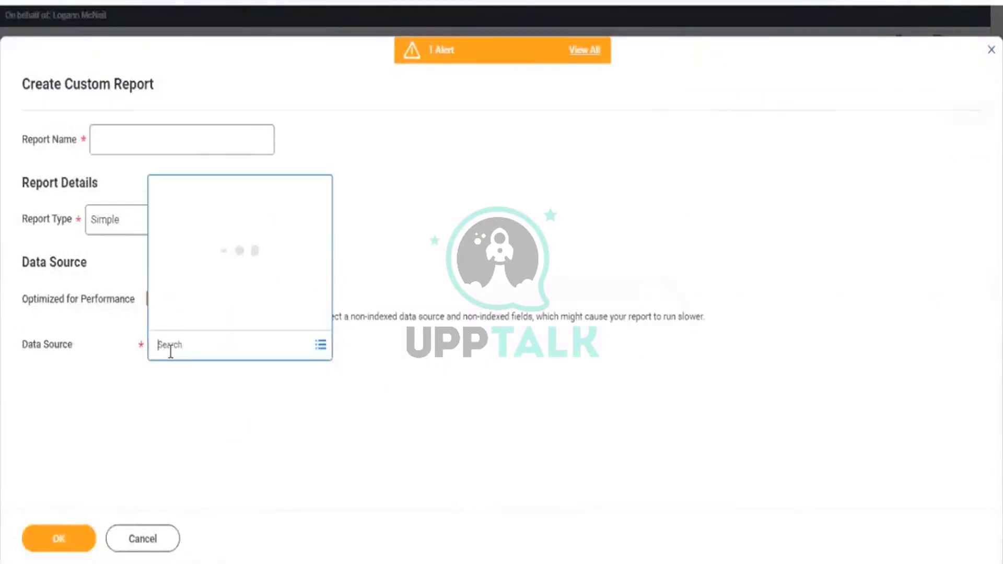
pyautogui.write('Inbox')
pyautogui.press('Return')
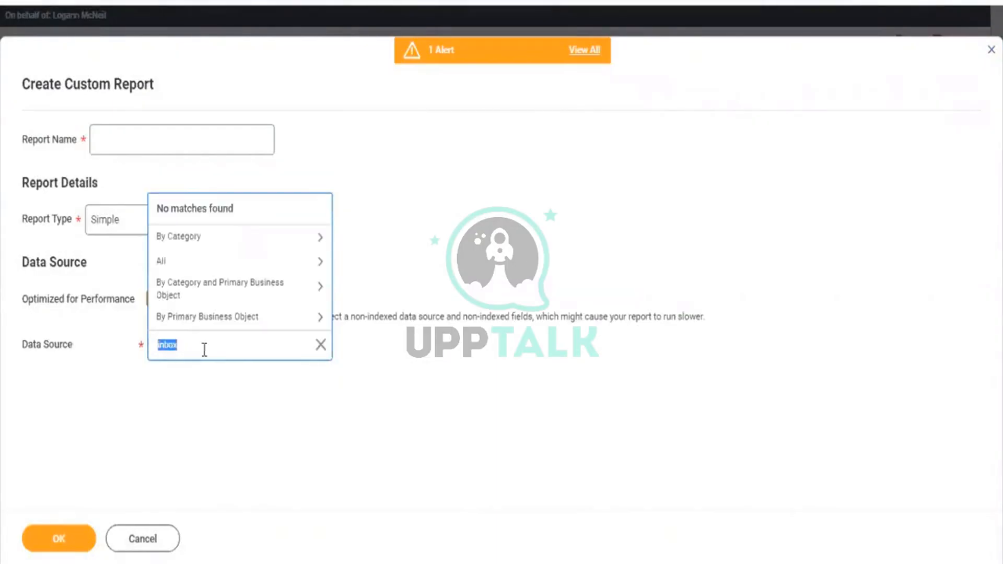
pyautogui.click(115, 314)
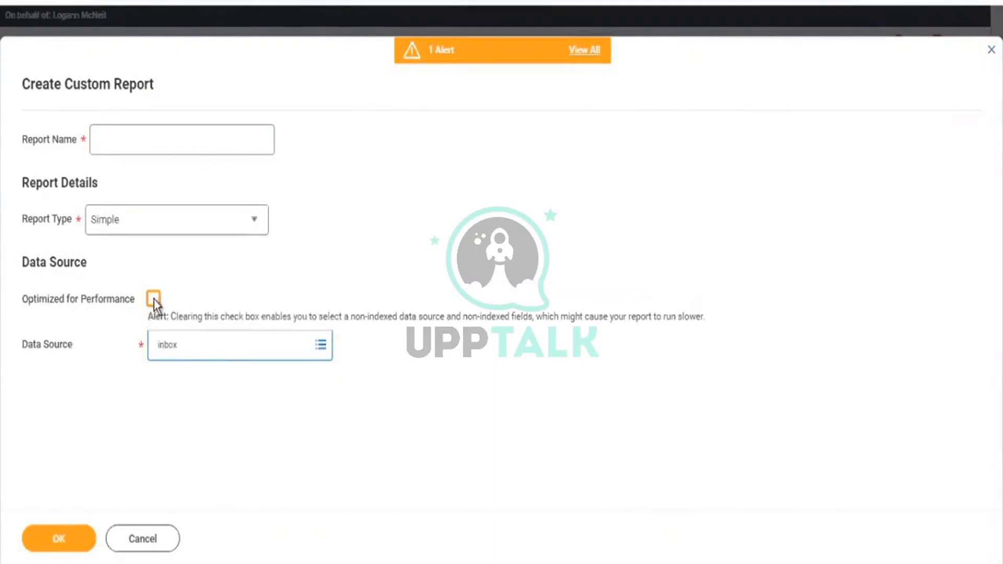
# Search the indexed data sources for "inbox" with Optimized for Performance enabled, and discard the new custom report
pyautogui.click(154, 299)
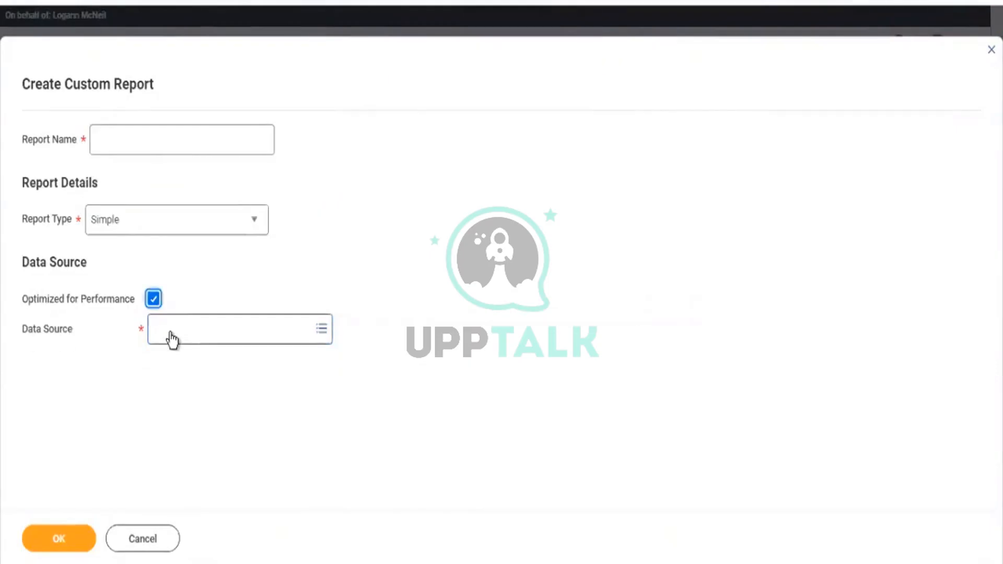
pyautogui.click(171, 332)
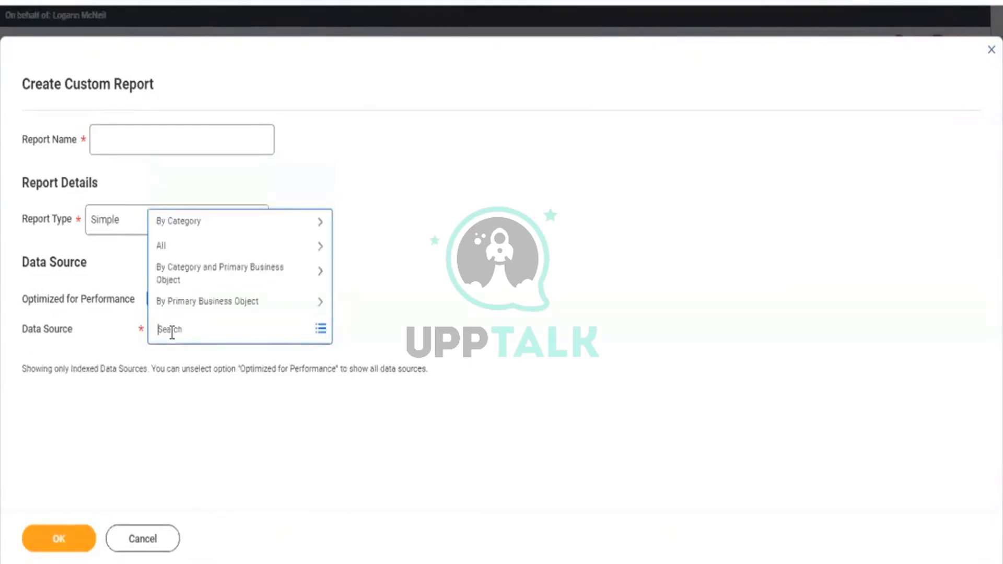
pyautogui.write('inbox')
pyautogui.press('BackSpace')
pyautogui.press('BackSpace')
pyautogui.write('ox')
pyautogui.press('Return')
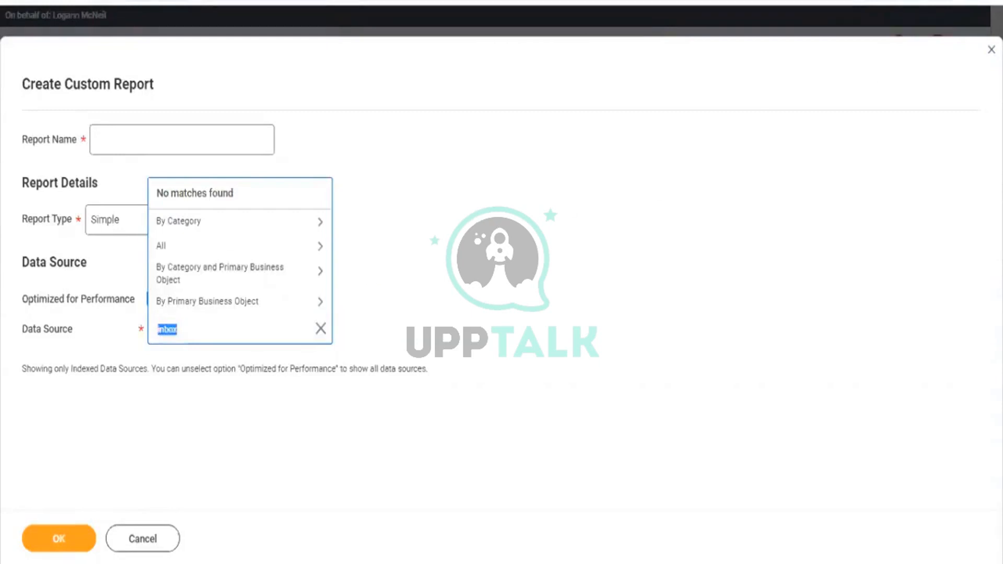
pyautogui.click(991, 50)
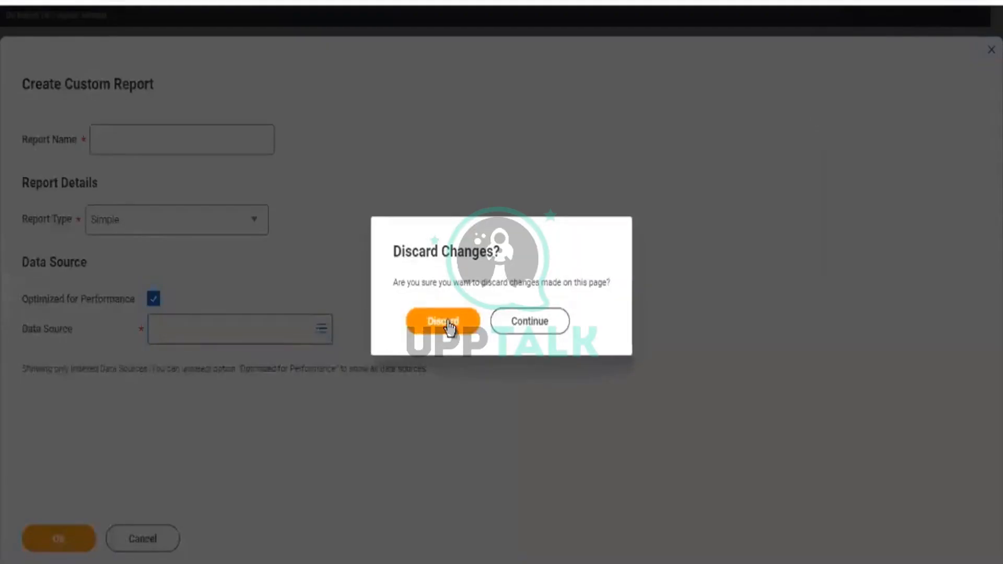
pyautogui.click(448, 322)
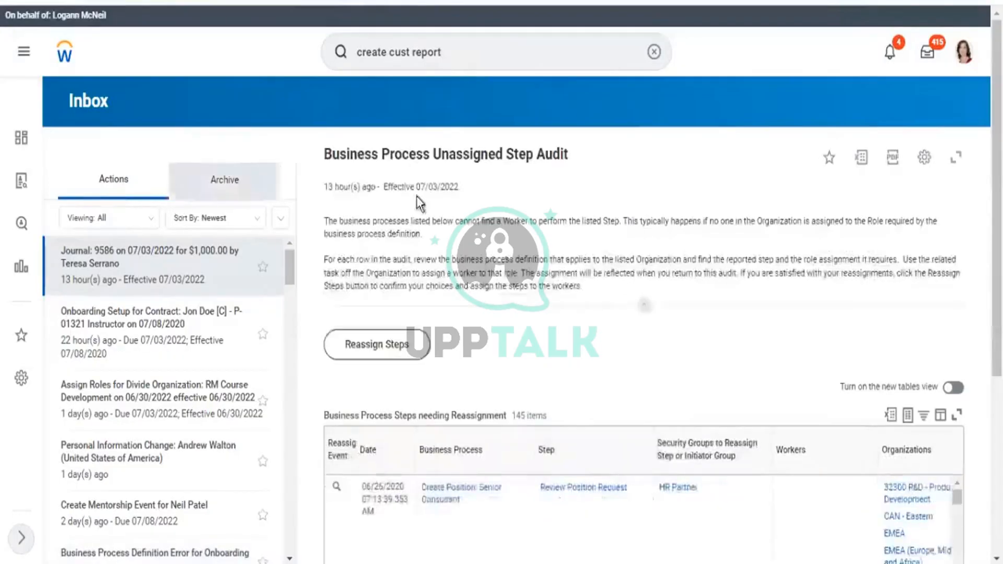
# View the recruiting dashboard and the Inbox, and return to the home page
pyautogui.click(829, 158)
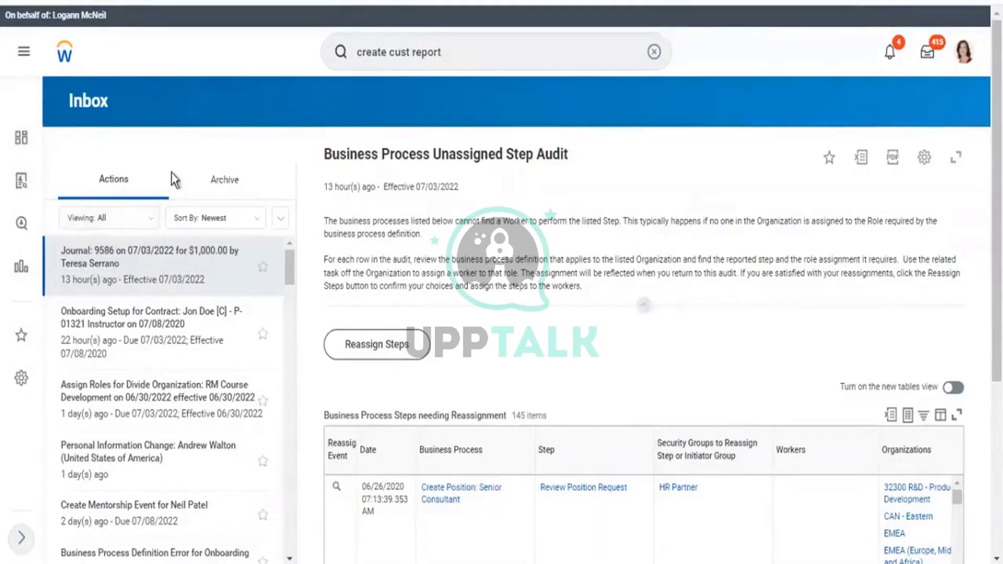
pyautogui.click(21, 139)
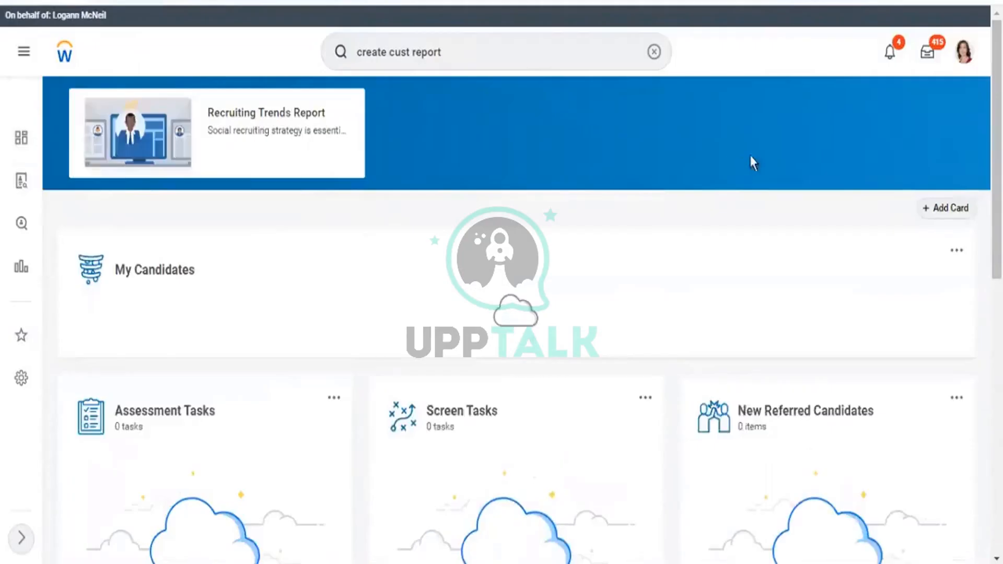
pyautogui.click(927, 54)
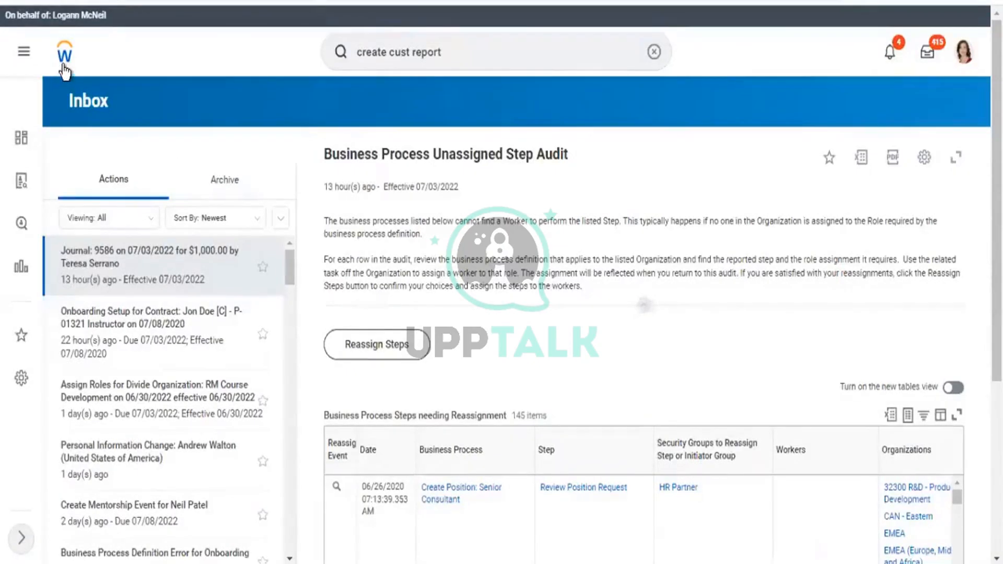
pyautogui.click(65, 68)
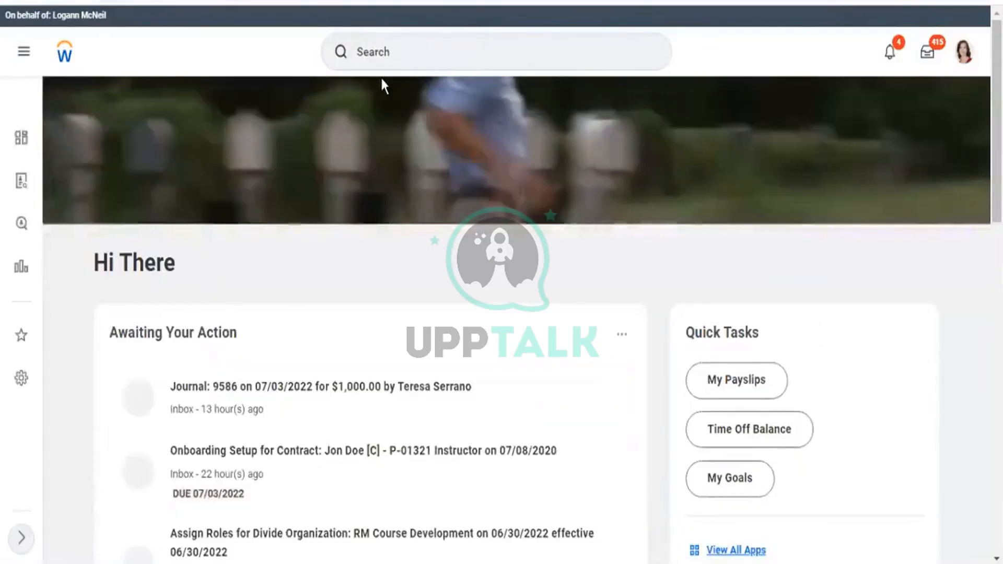
# Open the Workday search from the home page
pyautogui.click(429, 39)
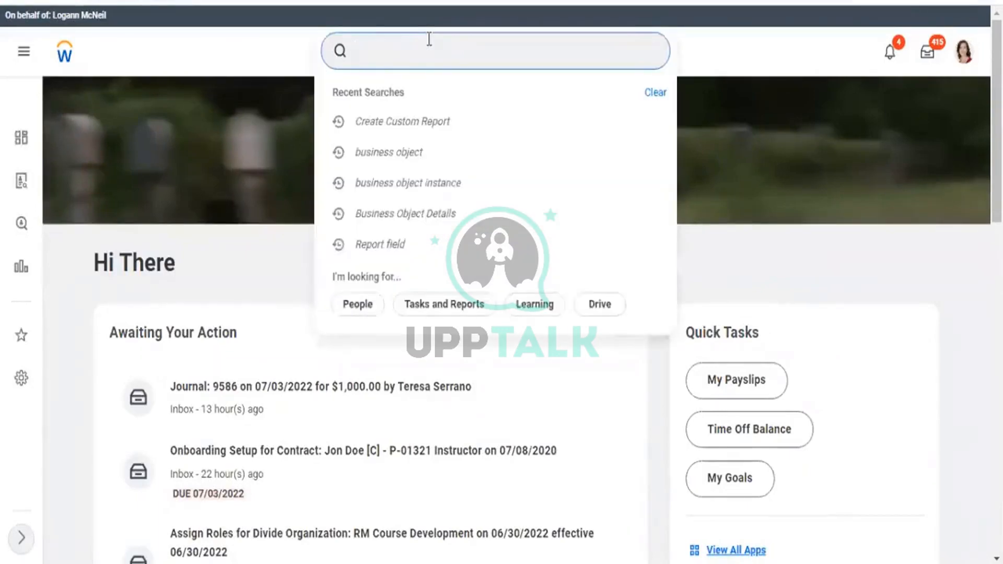